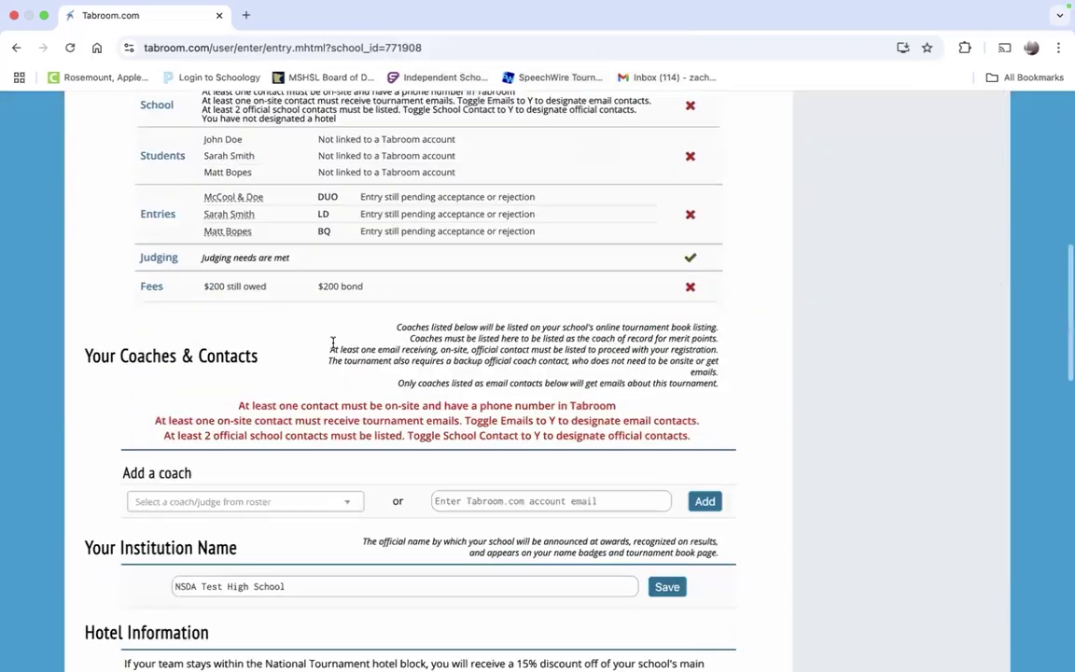
scroll(331, 354, down, 10)
scroll(331, 354, up, 20)
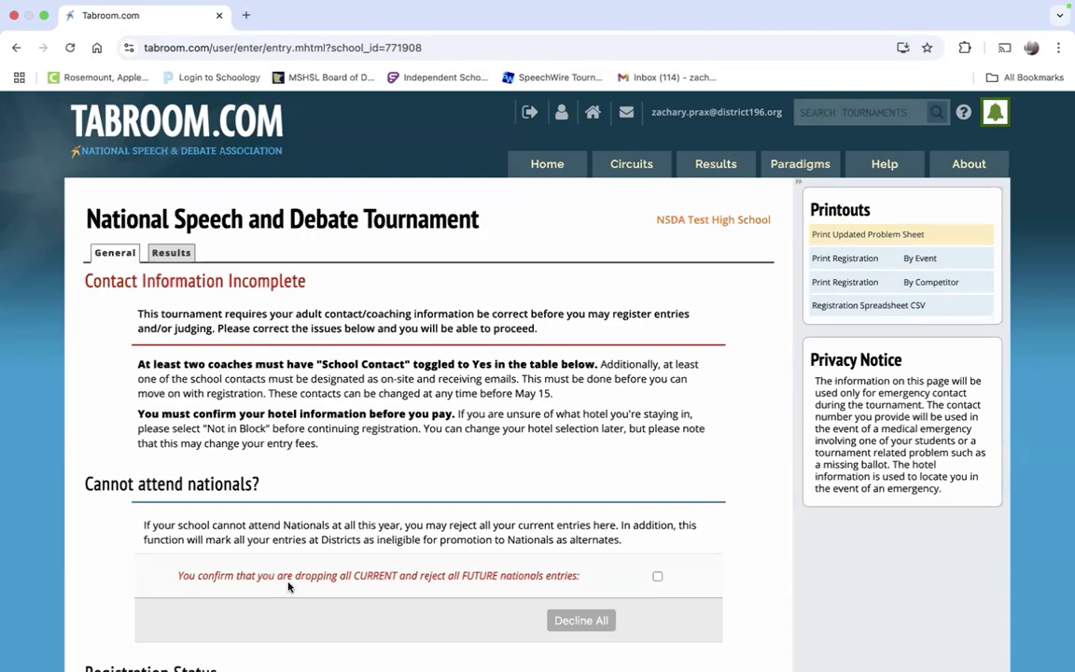
Step: Leave the drop-all-nationals-entries confirmation unticked after toggling it several times
scroll(372, 410, down, 1)
scroll(371, 410, up, 1)
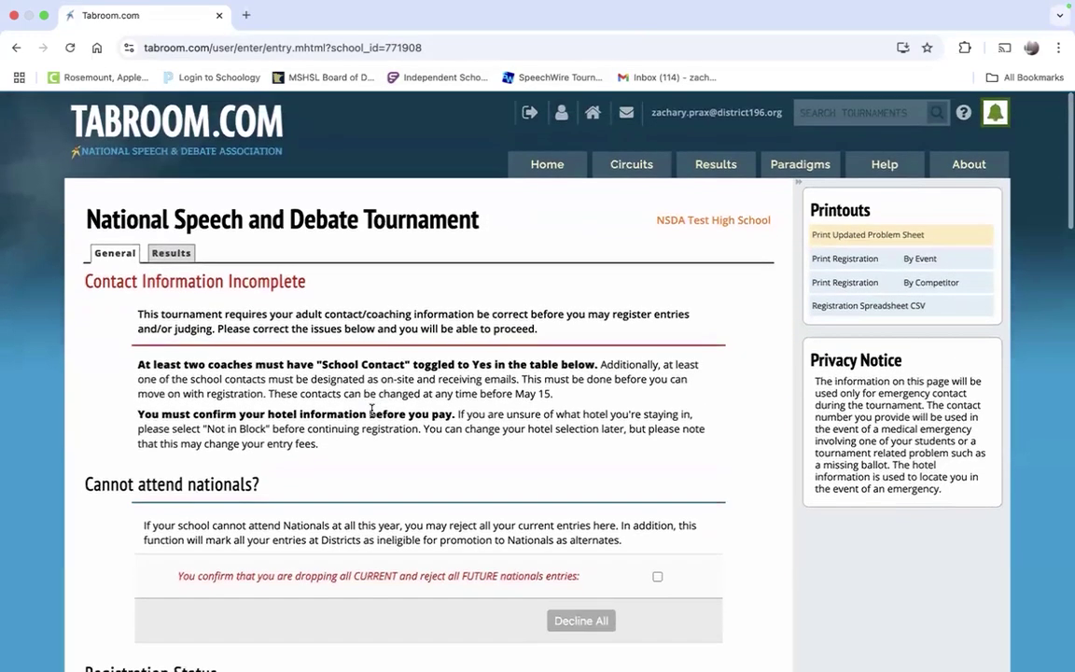
scroll(371, 410, down, 5)
scroll(372, 413, up, 4)
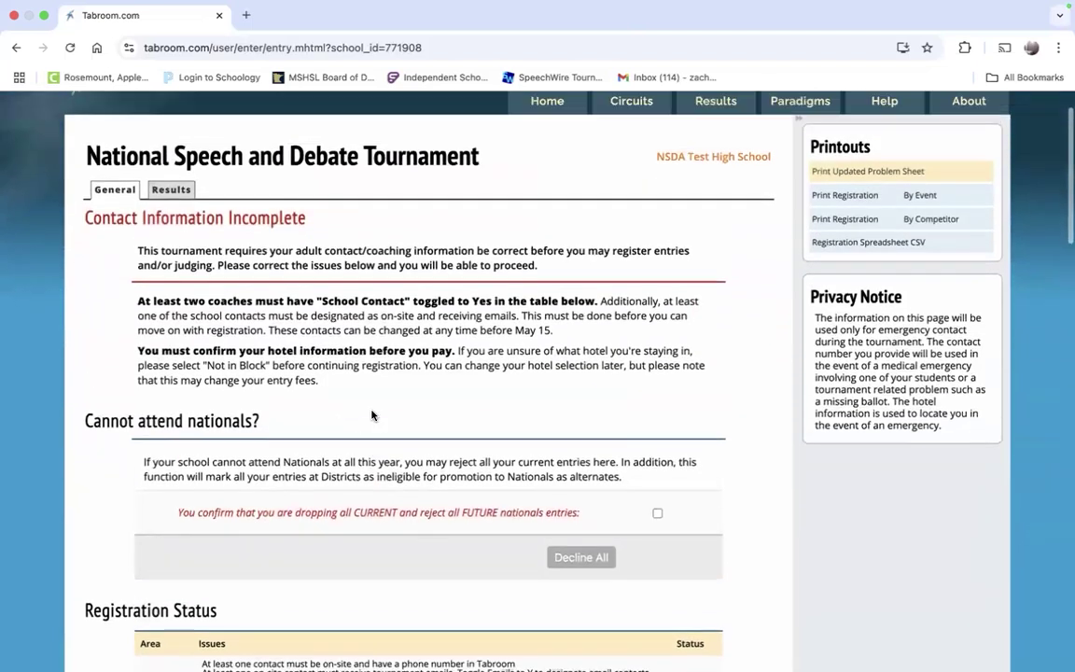
scroll(372, 414, up, 1)
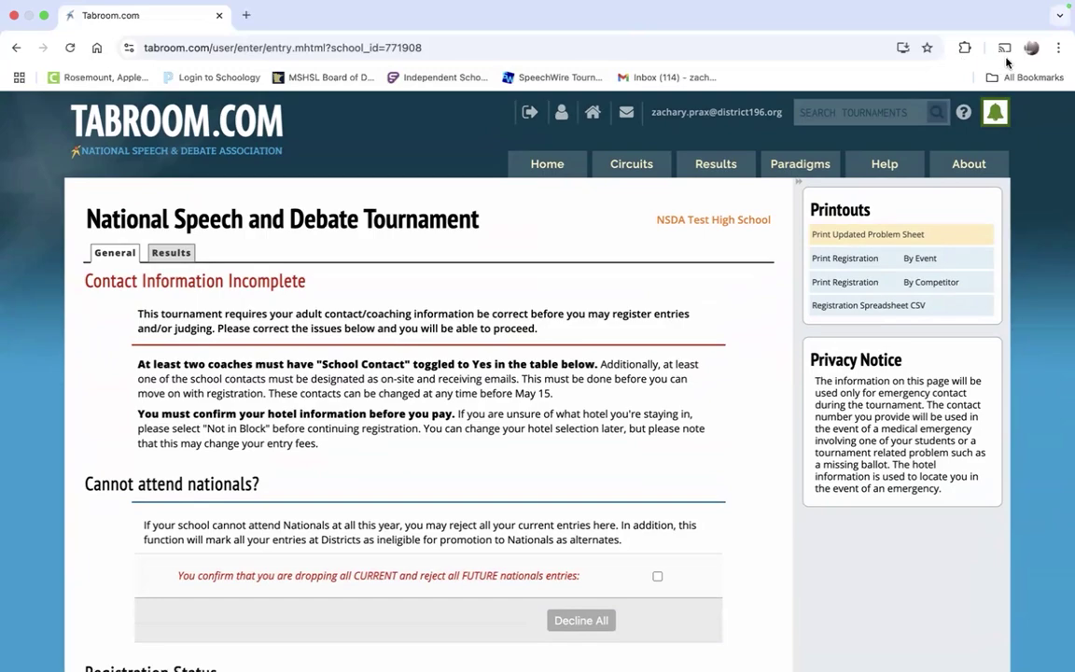
scroll(684, 272, down, 2)
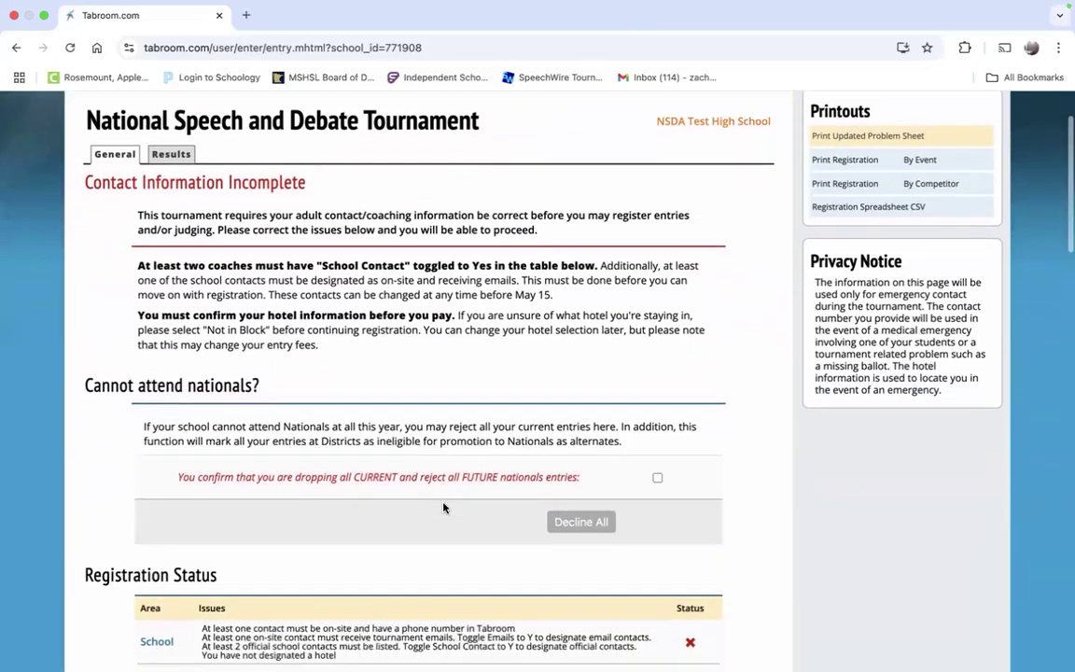
scroll(442, 507, down, 15)
scroll(443, 506, up, 10)
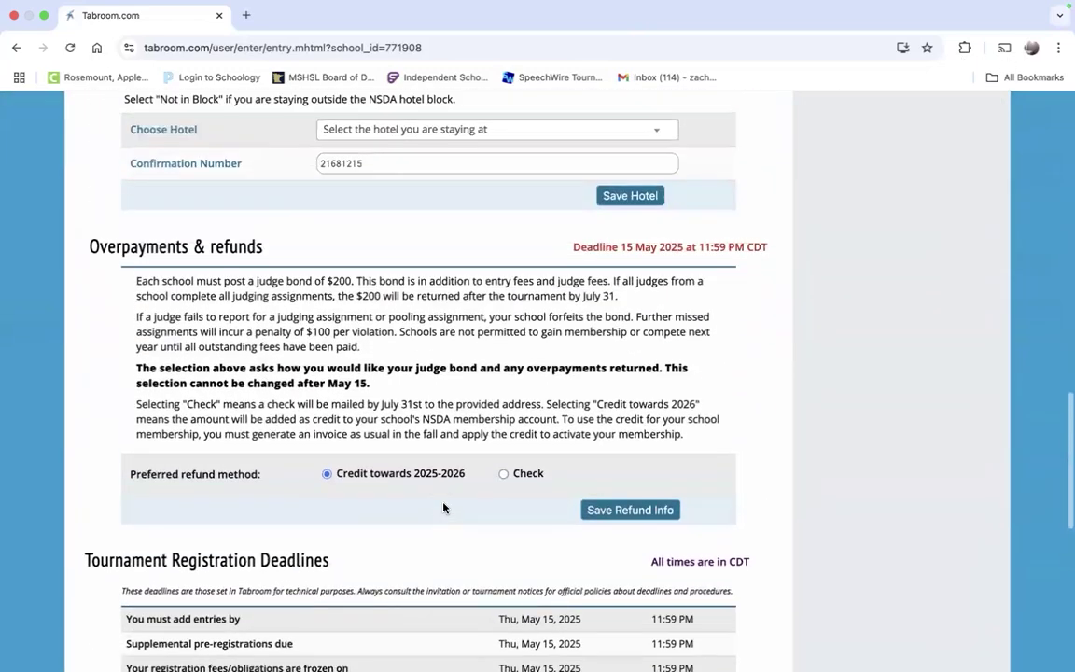
scroll(443, 507, up, 7)
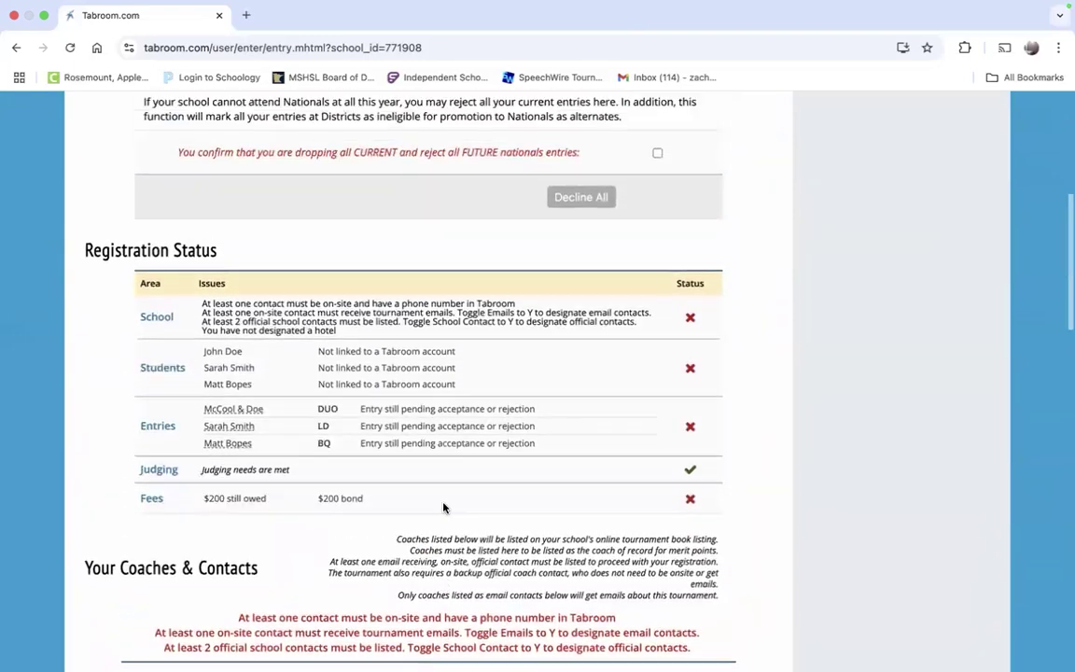
scroll(443, 507, down, 3)
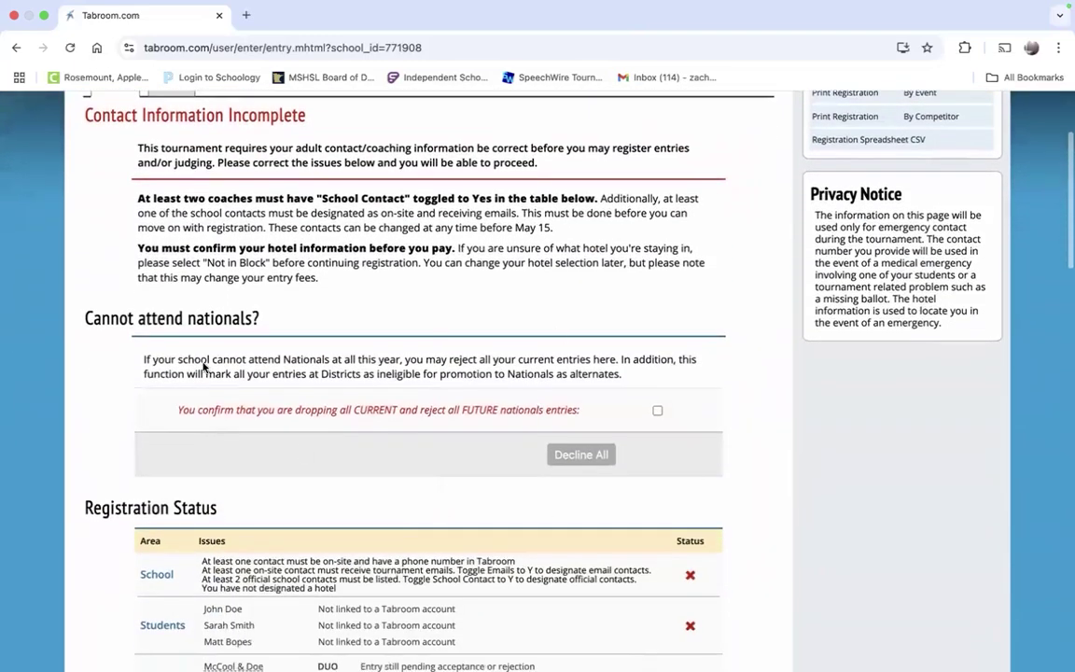
scroll(233, 354, down, 1)
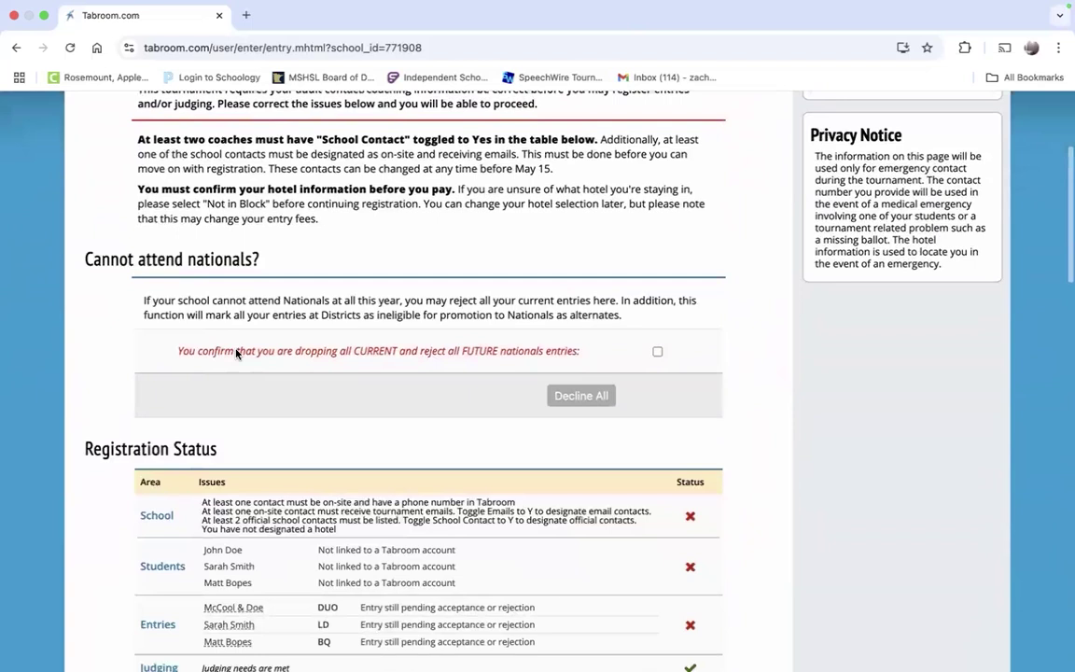
click(657, 352)
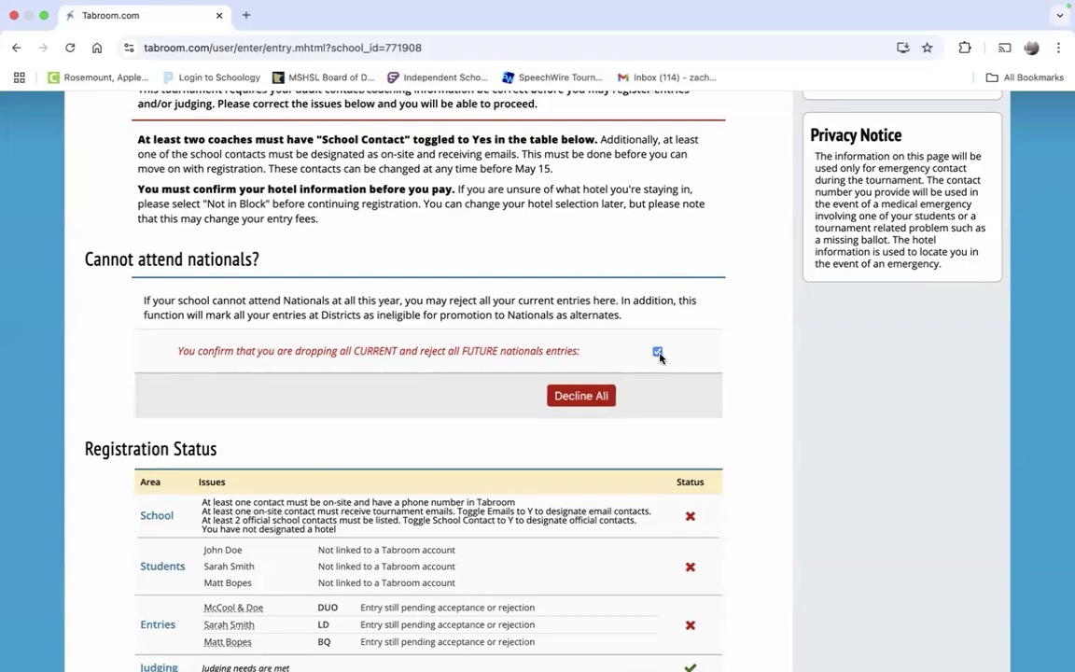
click(658, 353)
click(659, 354)
click(658, 353)
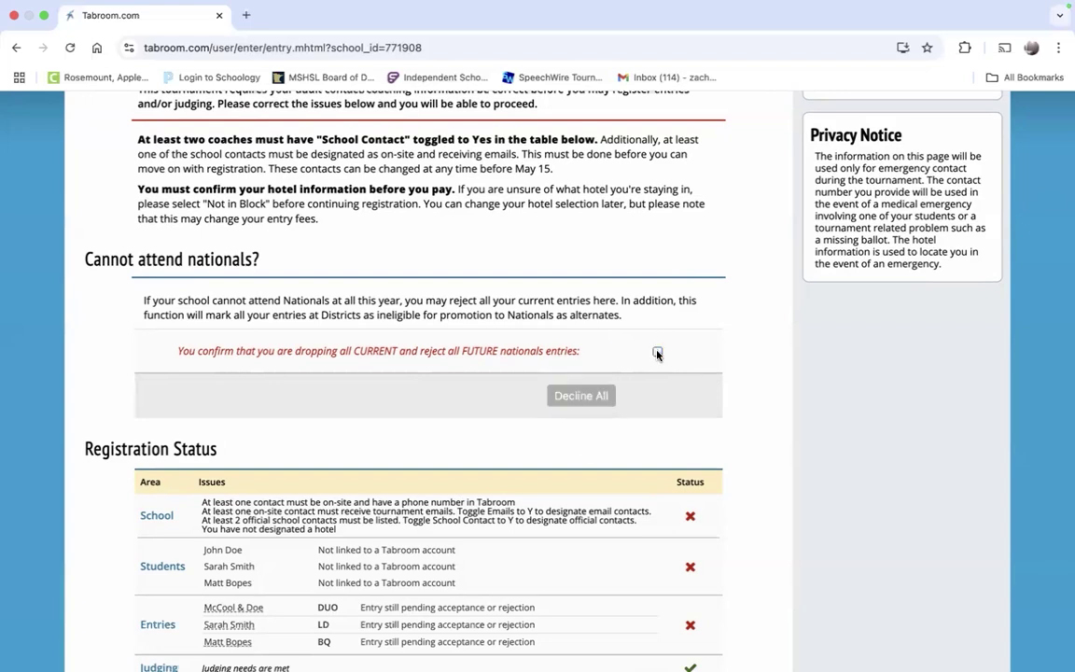
click(658, 353)
click(658, 353)
click(659, 355)
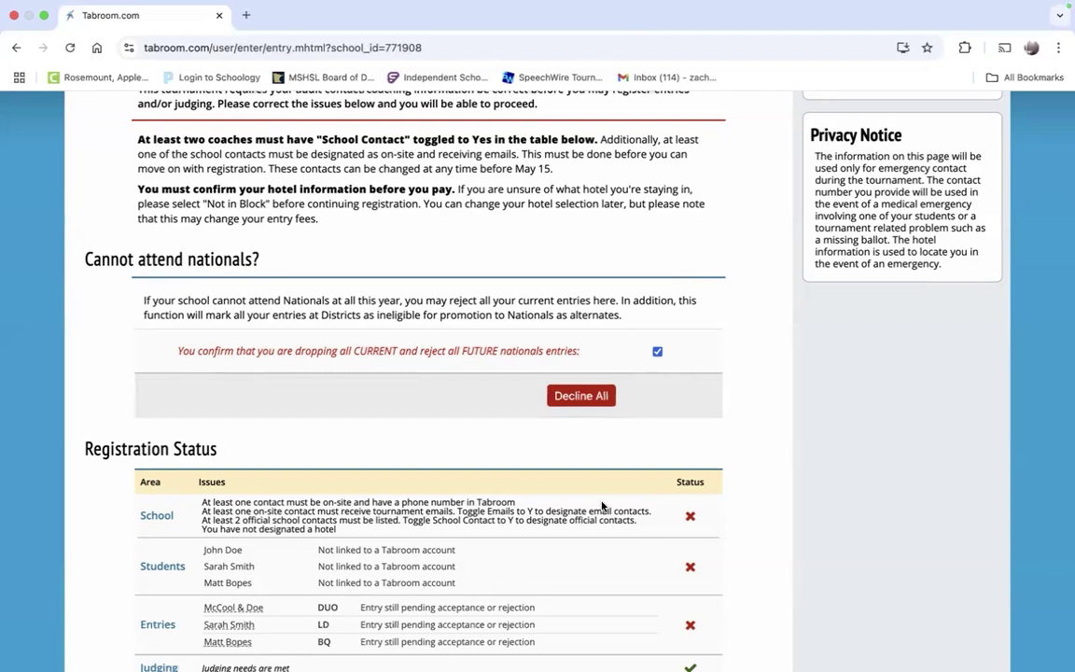
click(657, 354)
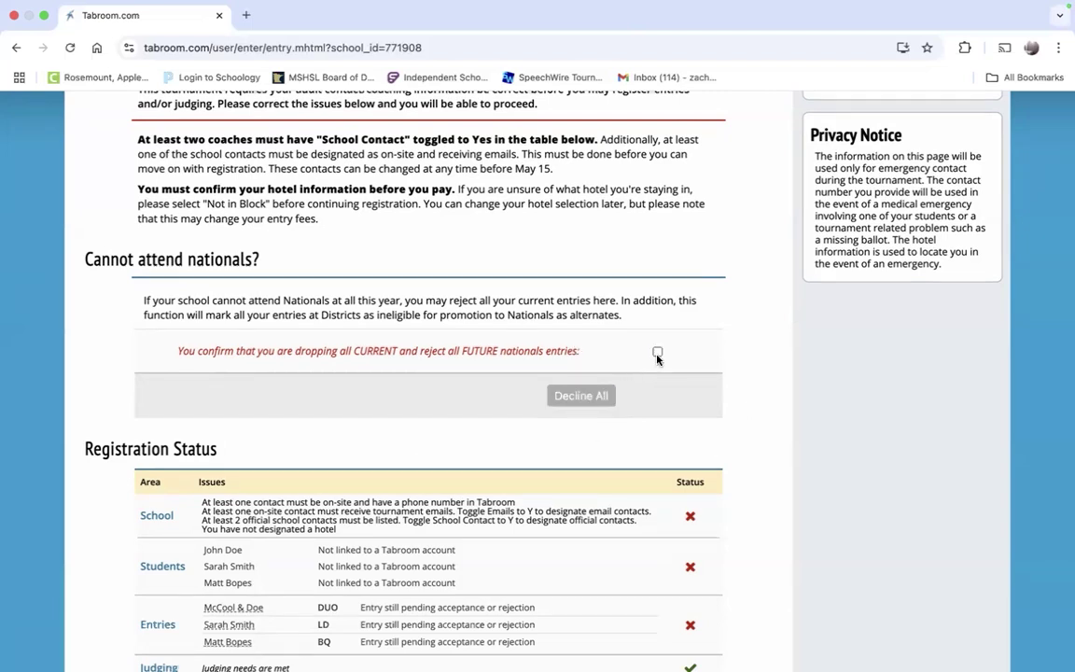
Step: Add the presenting coach from the school's coach/judge roster to the contacts list
scroll(657, 357, down, 1)
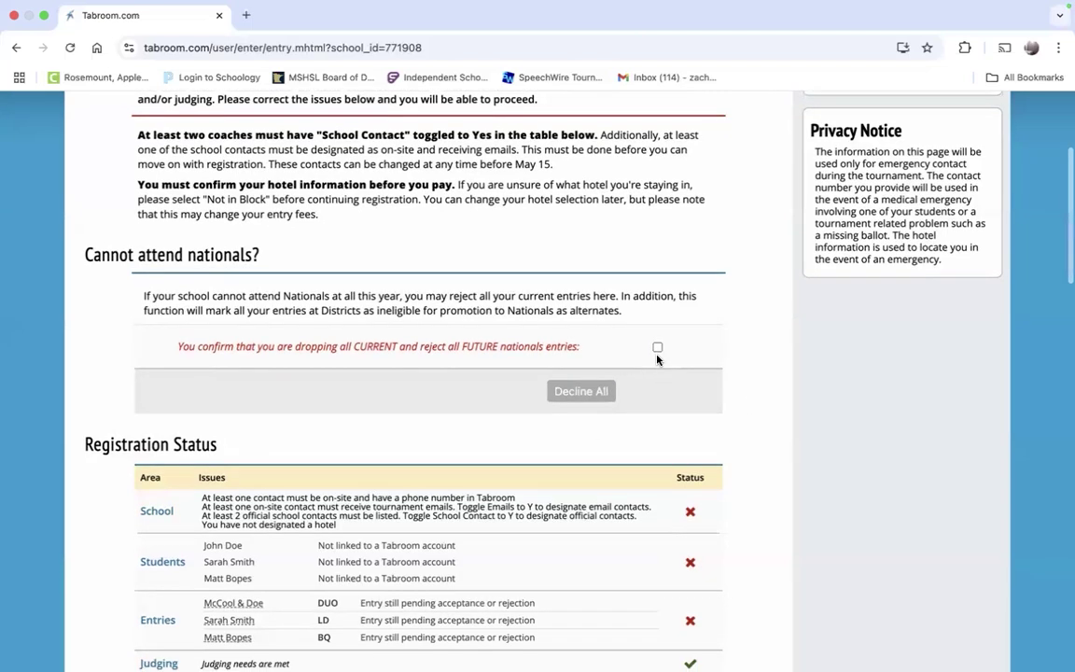
scroll(657, 358, down, 5)
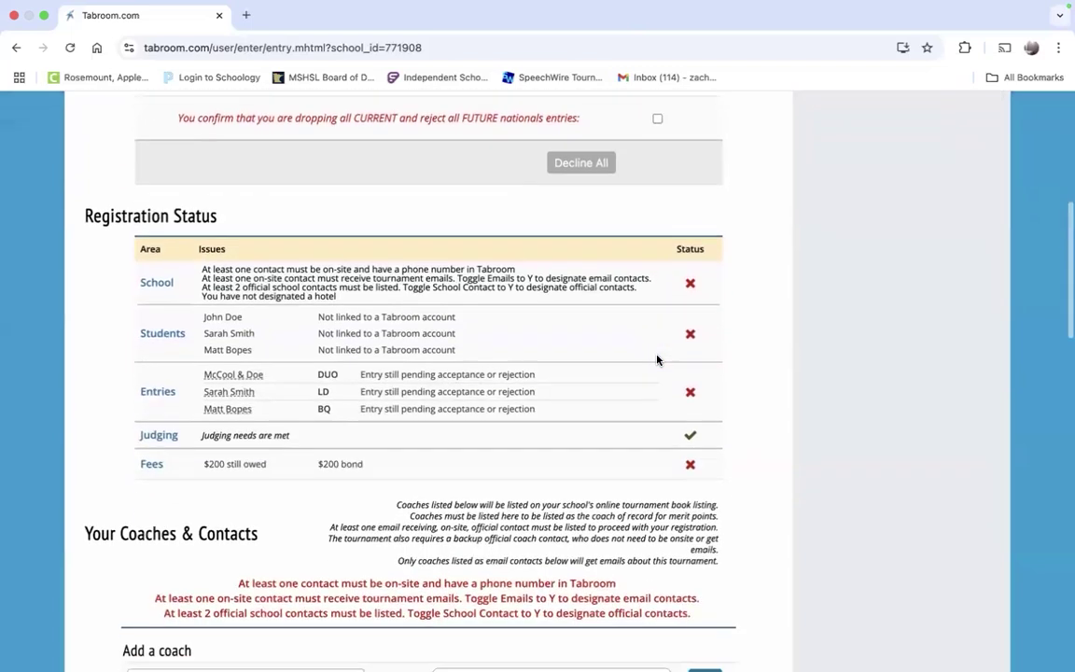
scroll(657, 360, down, 1)
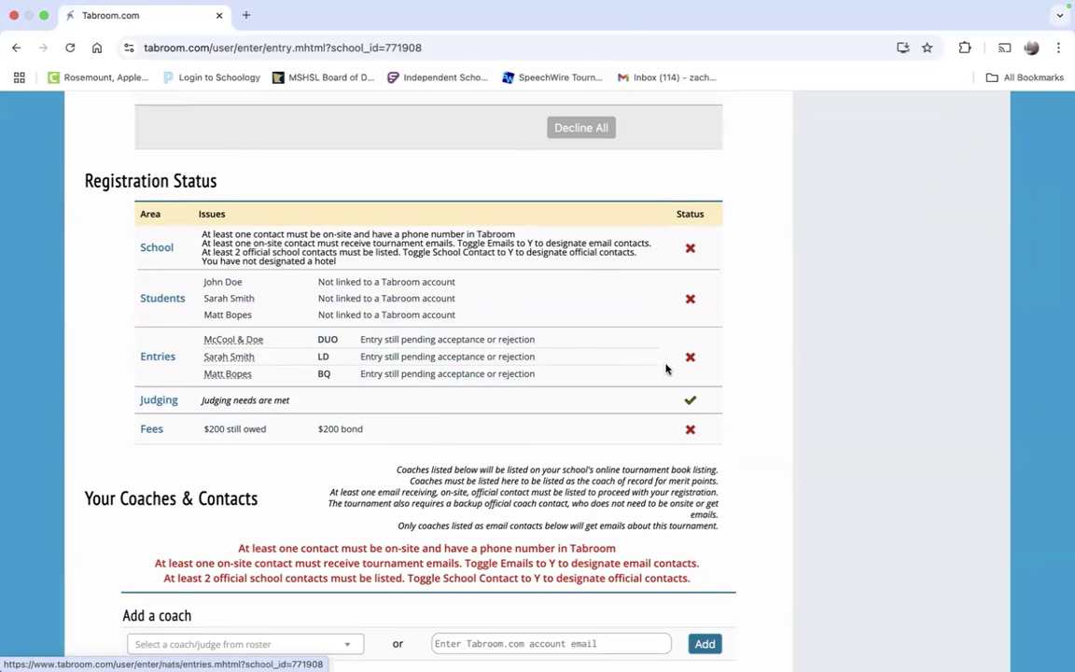
scroll(666, 366, down, 2)
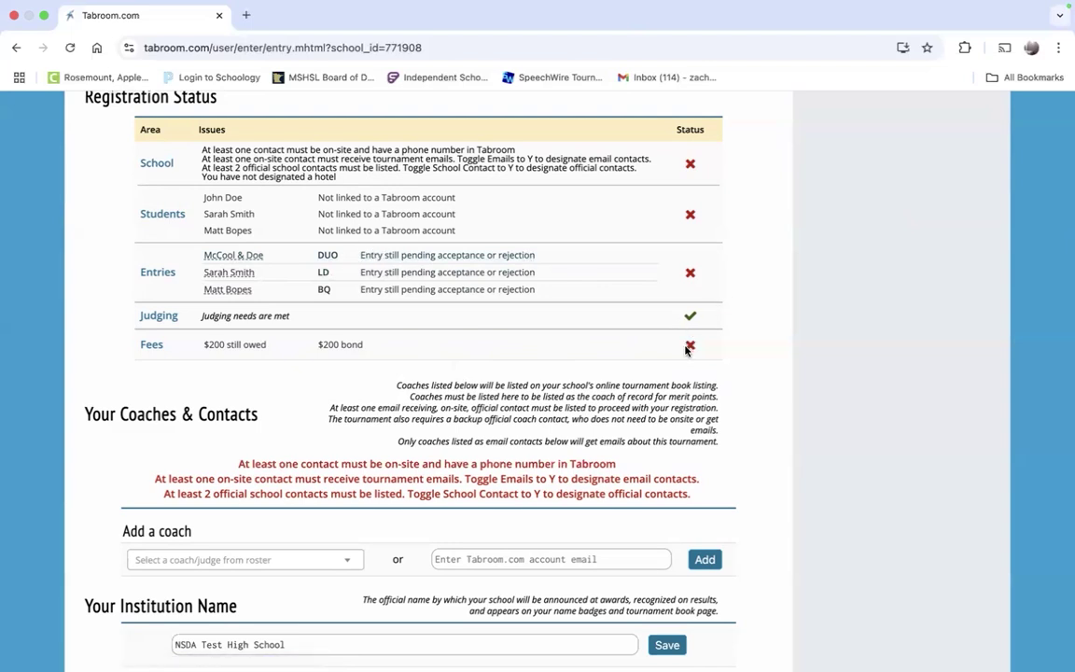
scroll(686, 350, down, 4)
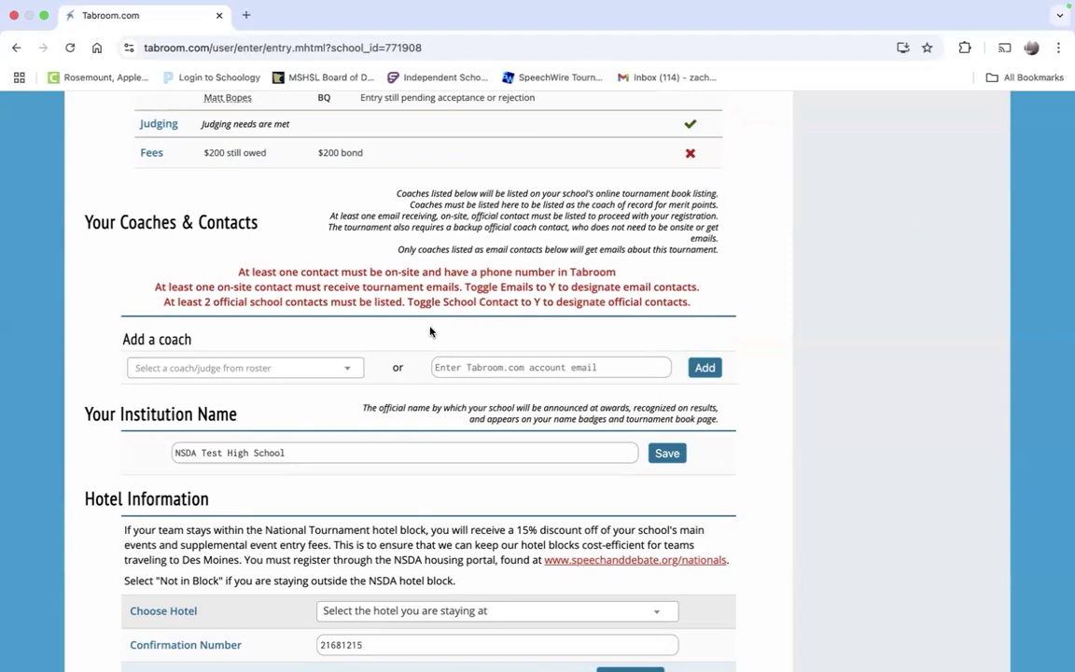
click(357, 368)
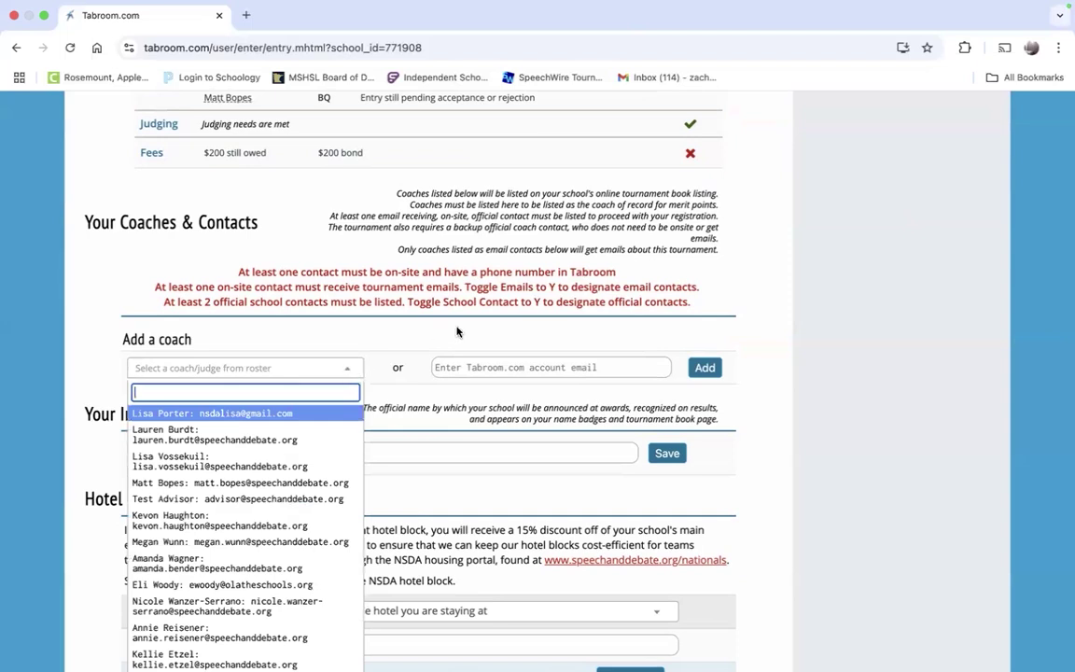
scroll(456, 332, down, 2)
scroll(283, 455, down, 3)
scroll(283, 455, down, 5)
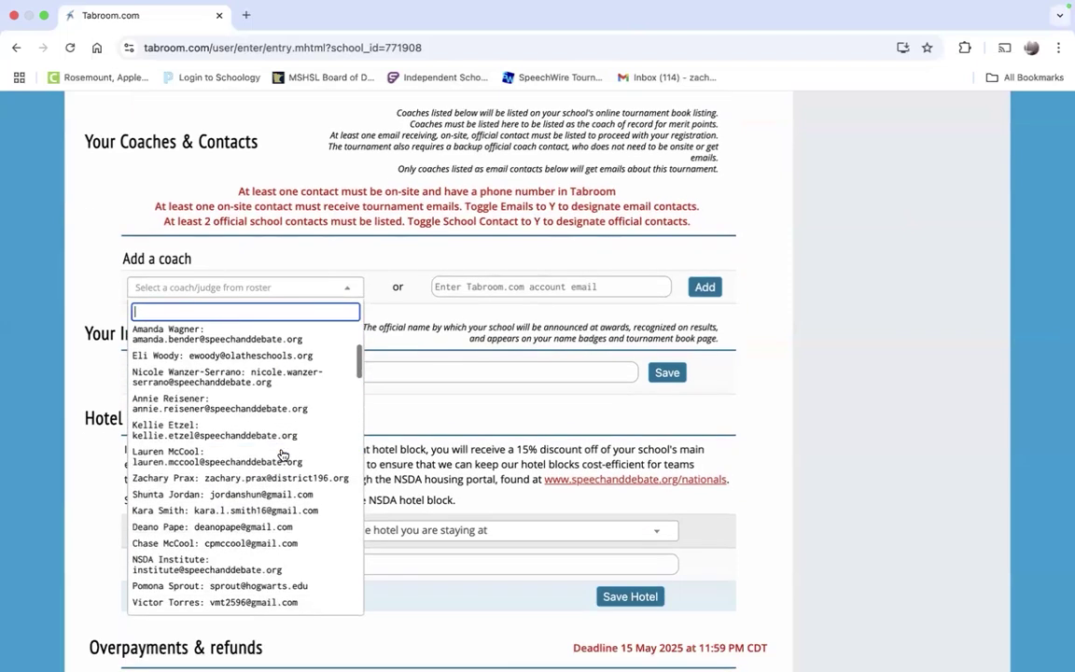
scroll(283, 453, up, 2)
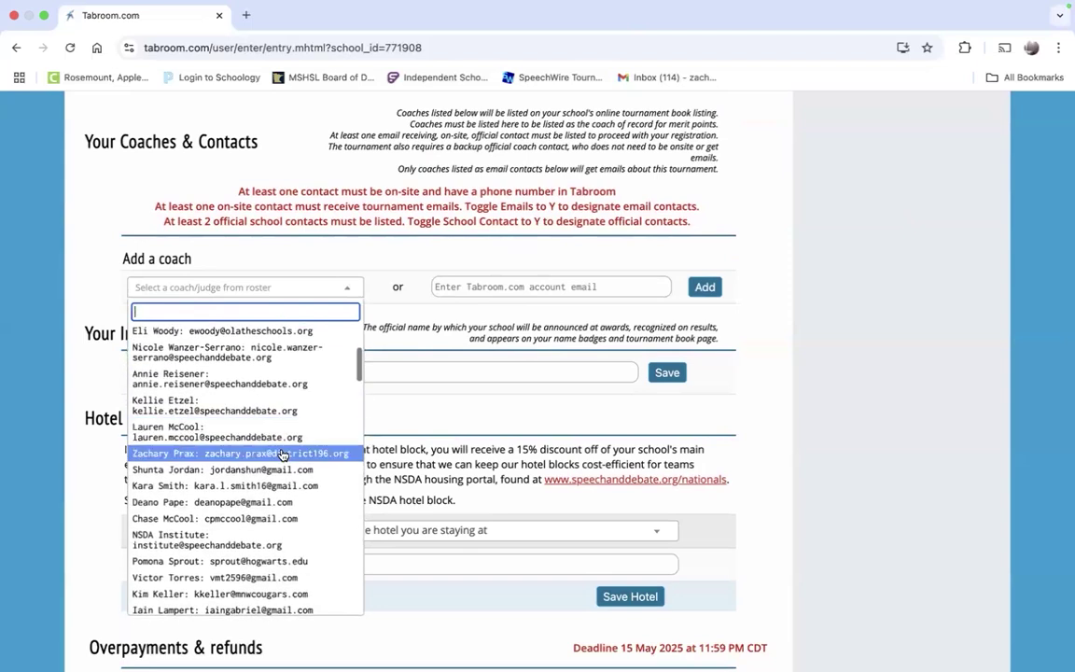
click(283, 449)
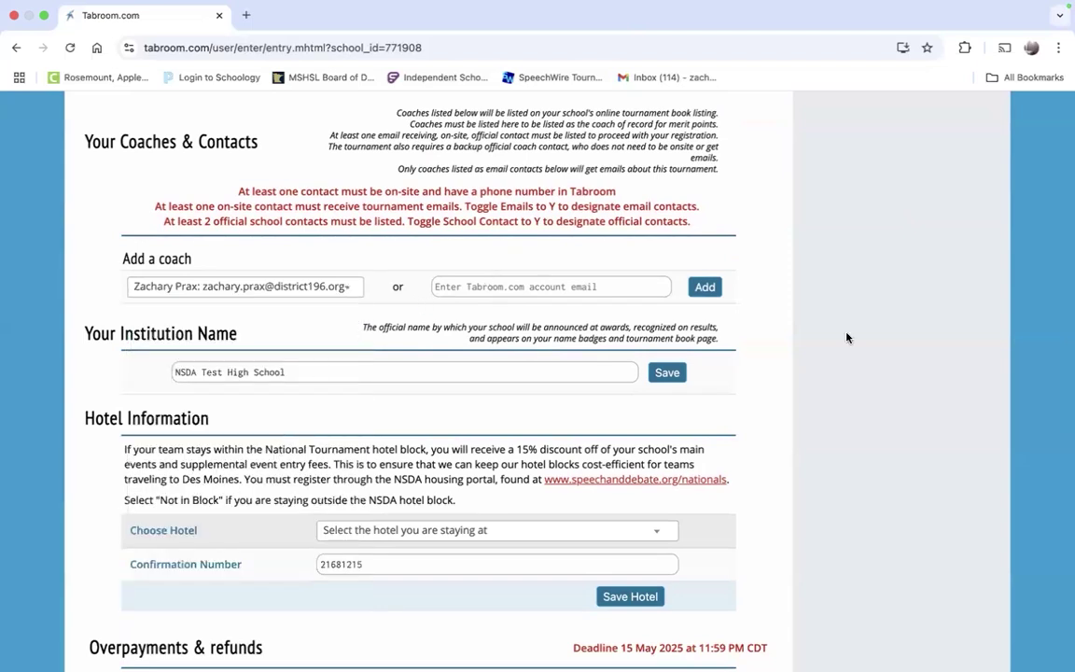
click(706, 289)
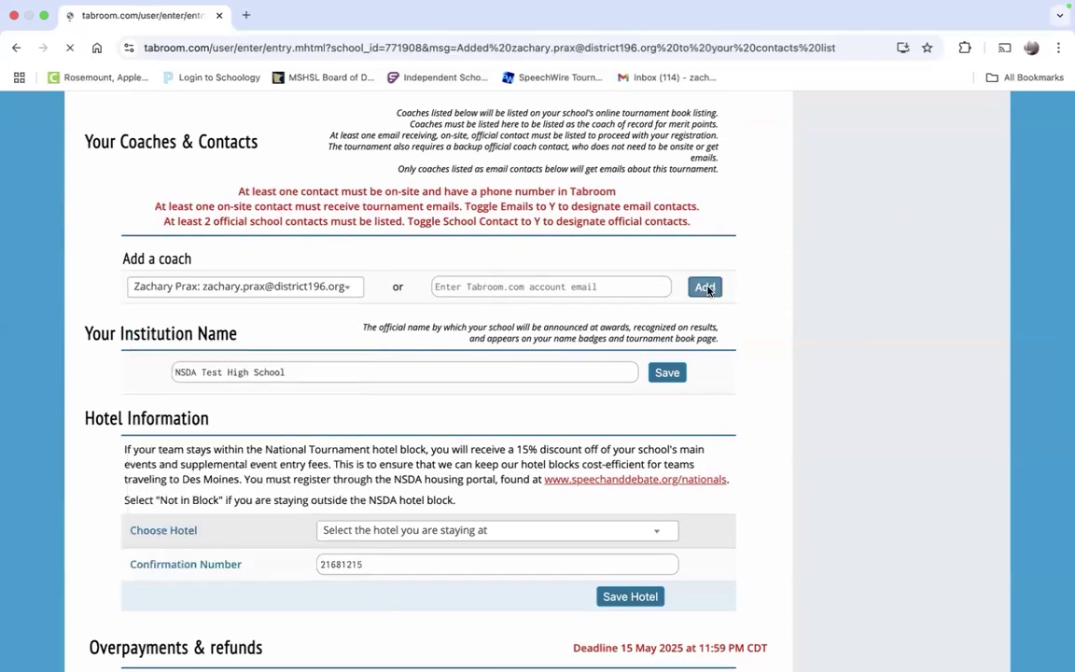
Step: Set the coach's On Site, Emails and School Contact columns to Y
scroll(715, 324, down, 6)
scroll(724, 358, down, 5)
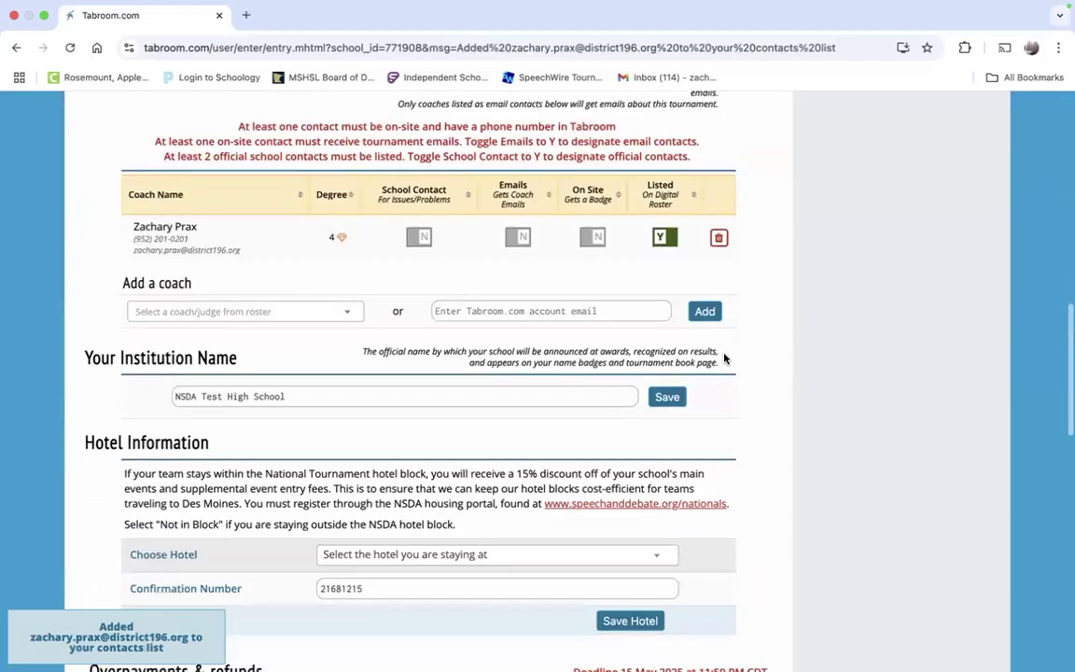
scroll(319, 223, up, 1)
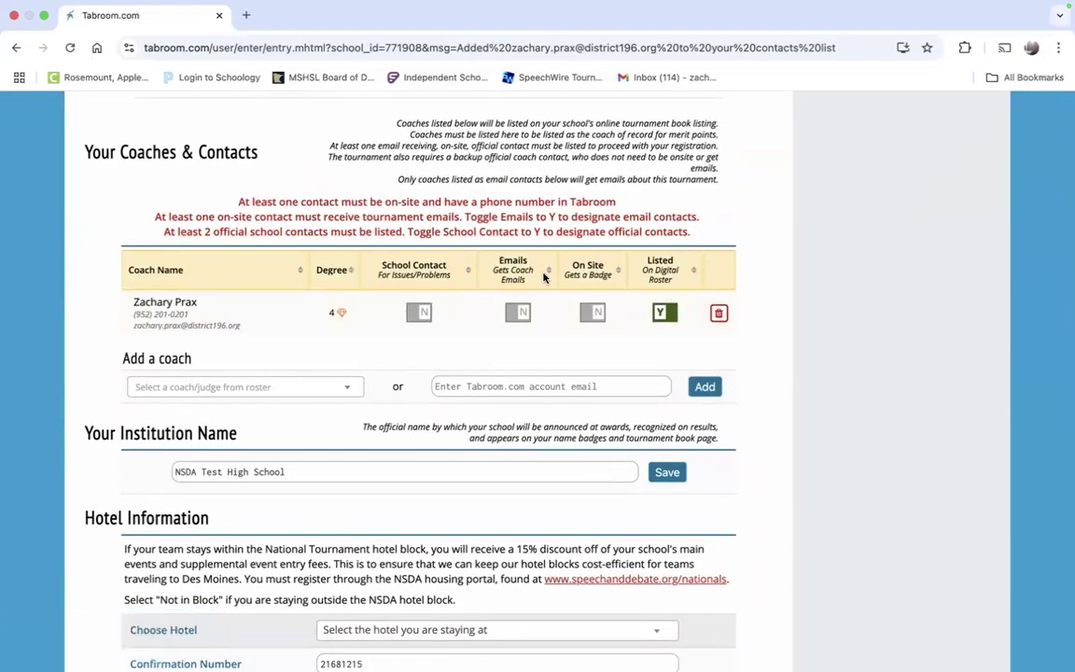
mouse_move(544, 277)
click(598, 314)
click(513, 315)
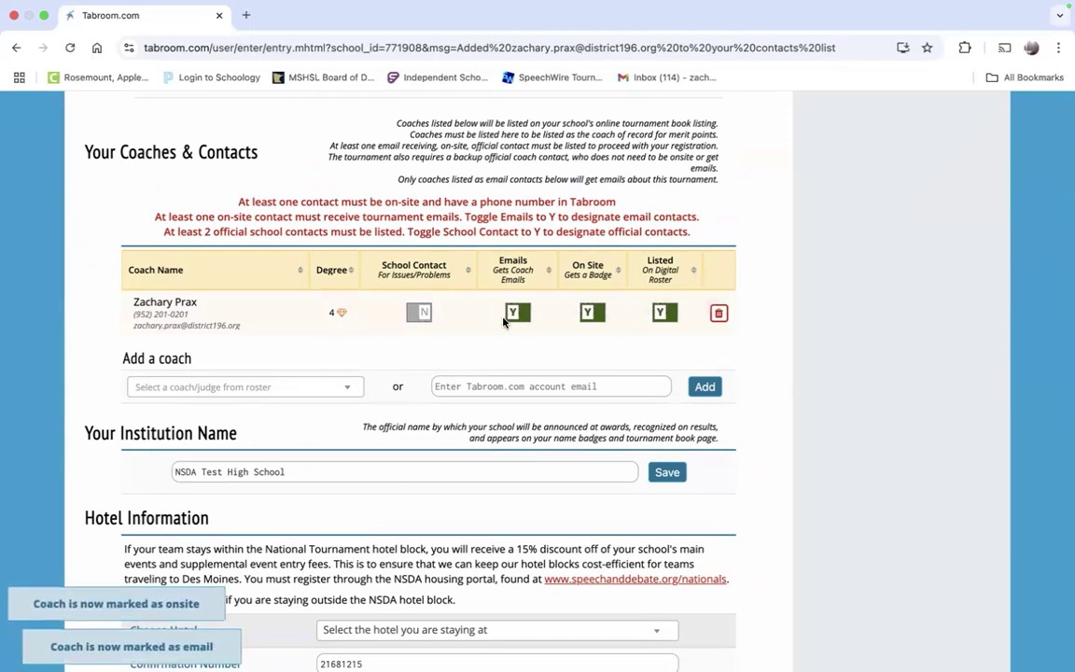
click(422, 317)
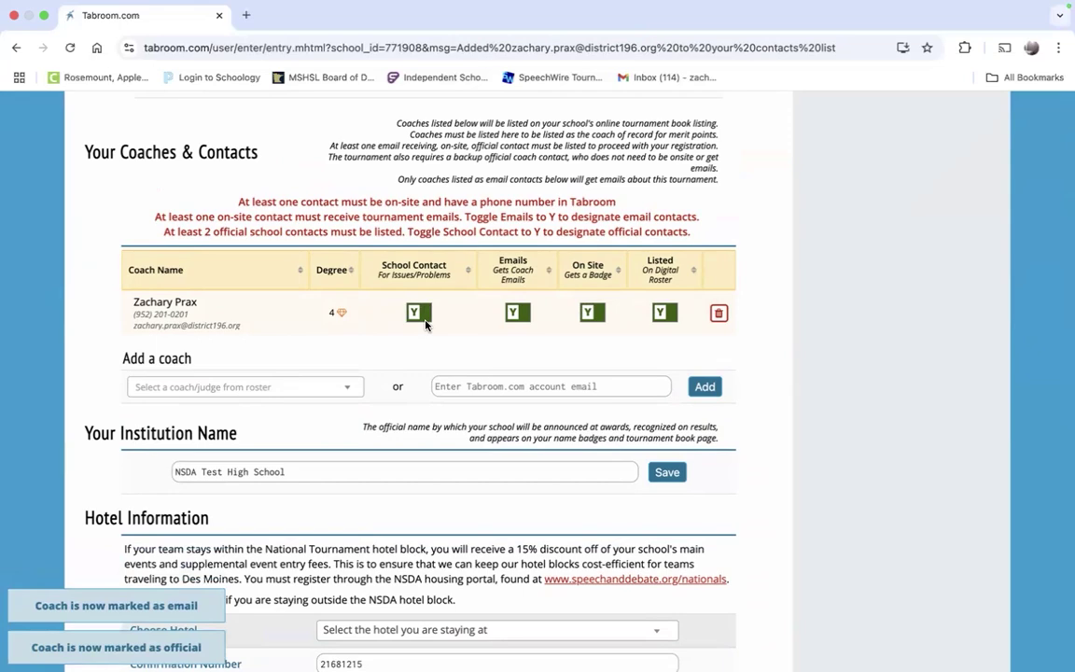
scroll(425, 324, up, 10)
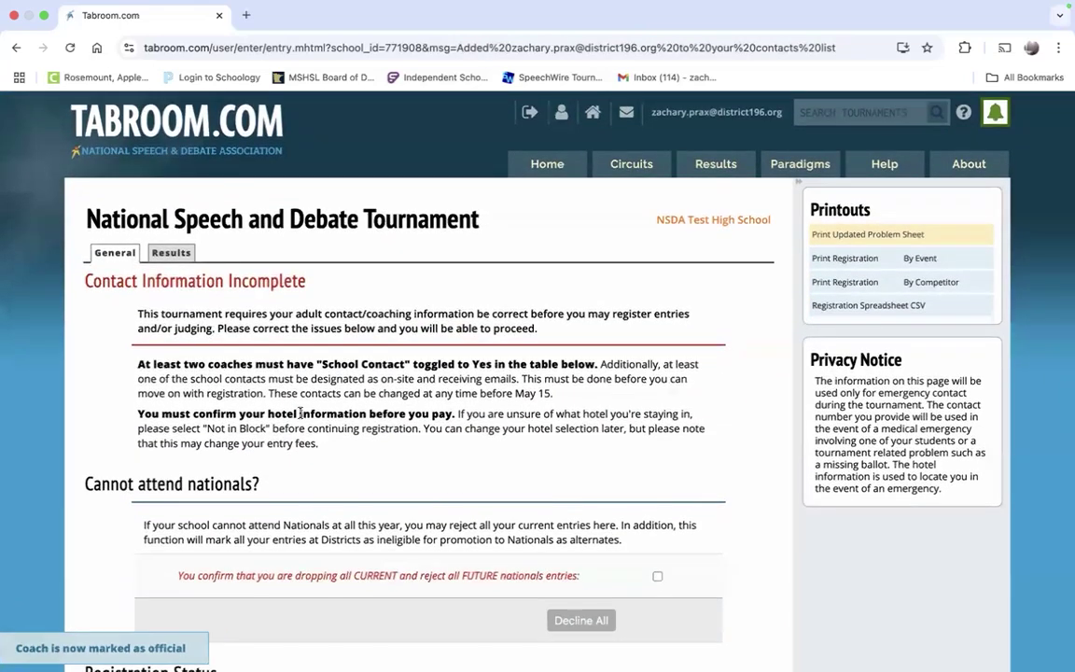
scroll(485, 373, down, 10)
scroll(485, 344, down, 2)
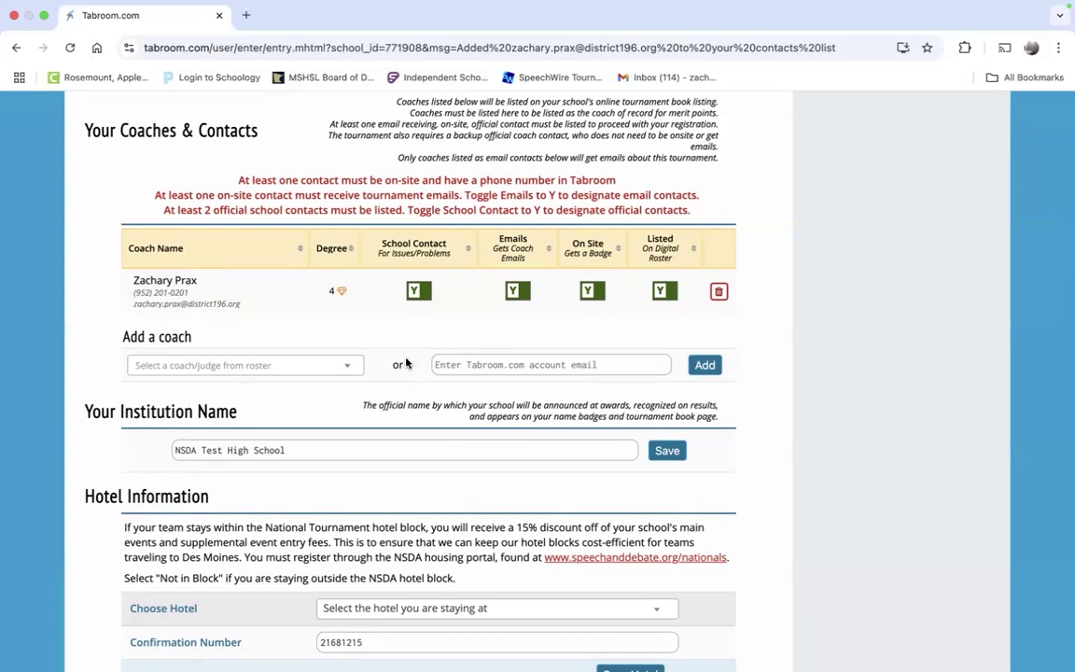
Step: Add a second roster coach to the contacts and set their School Contact to Y
click(336, 372)
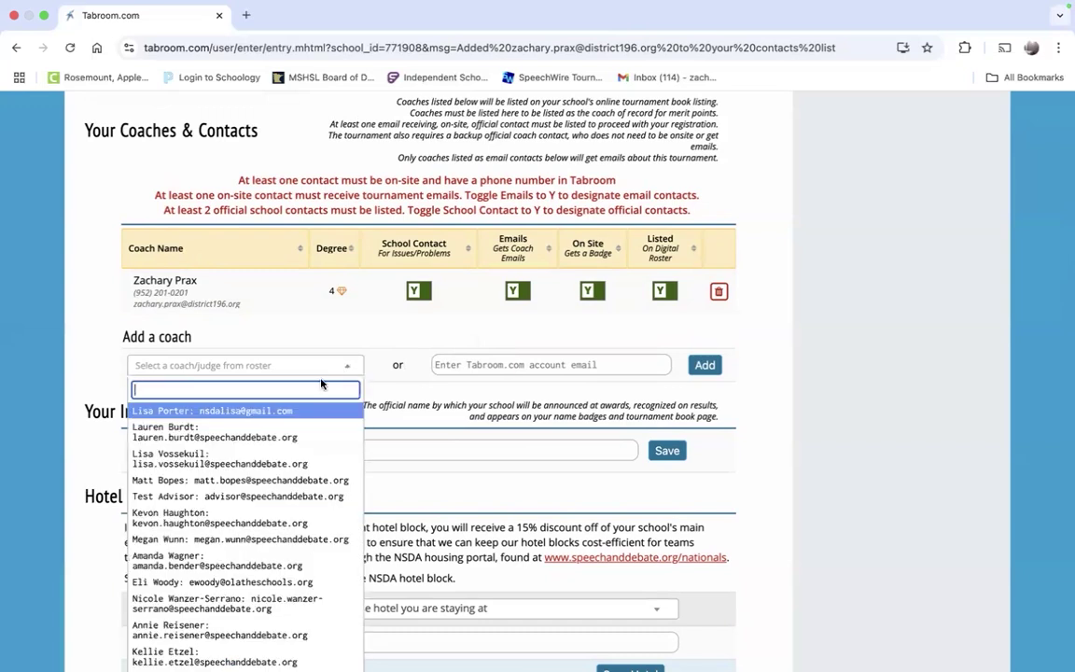
click(270, 432)
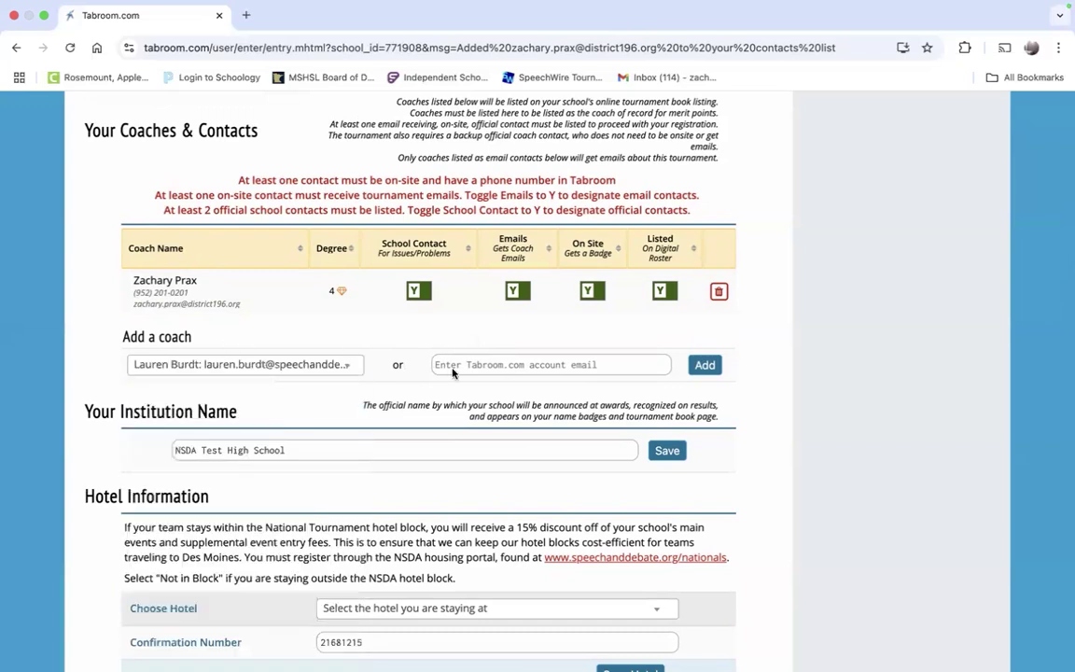
click(703, 365)
scroll(701, 383, down, 5)
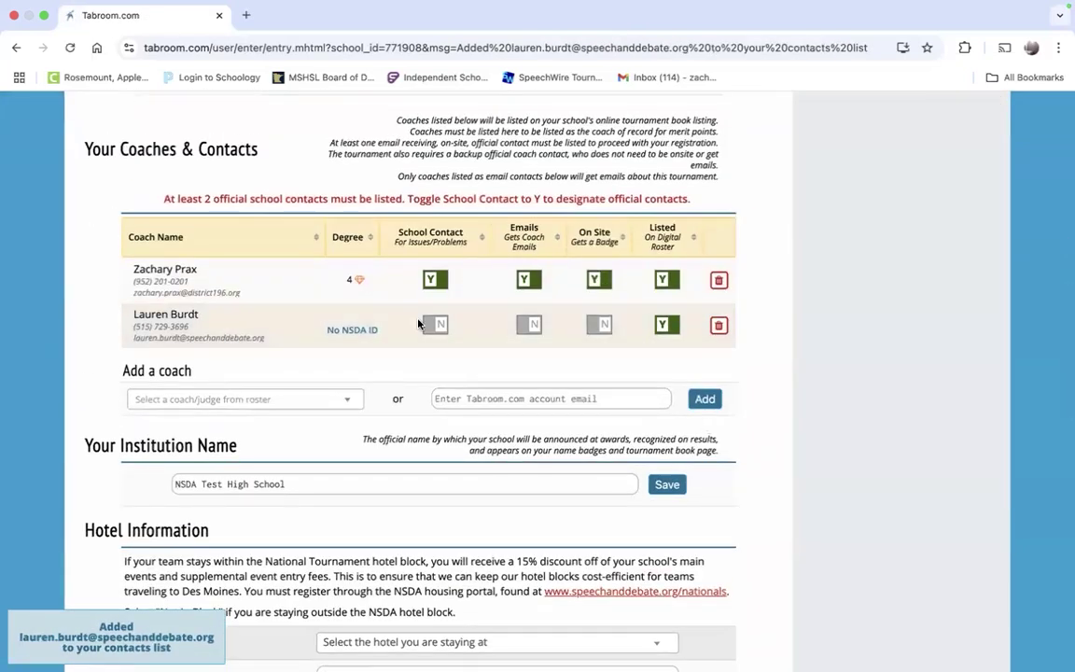
click(434, 326)
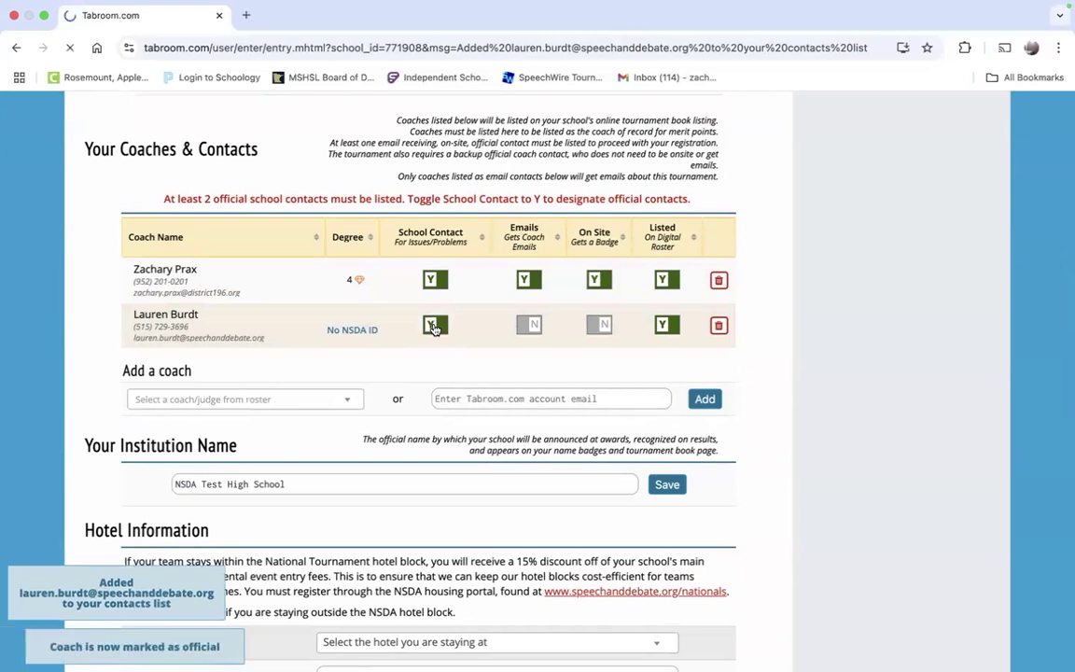
scroll(439, 329, down, 1)
scroll(548, 373, up, 15)
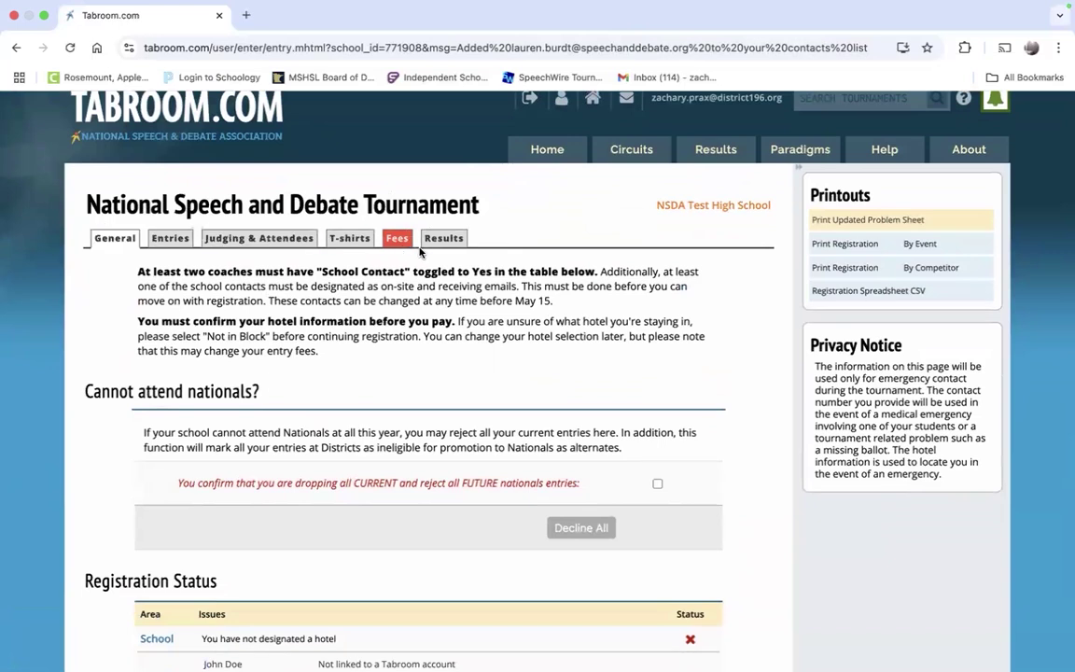
scroll(482, 265, down, 10)
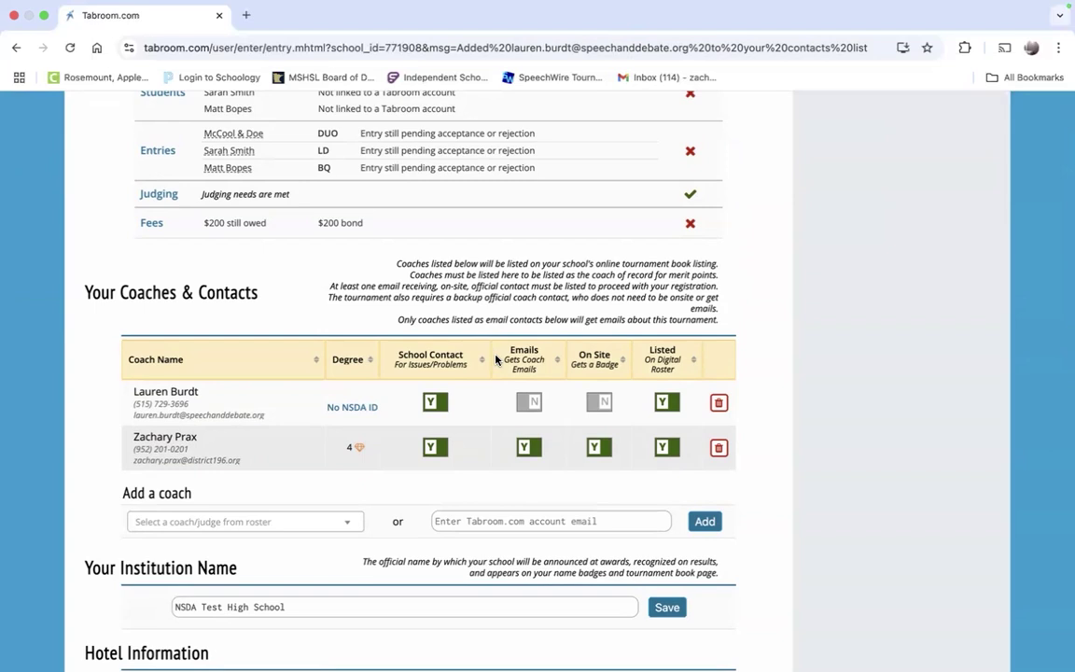
scroll(497, 360, down, 1)
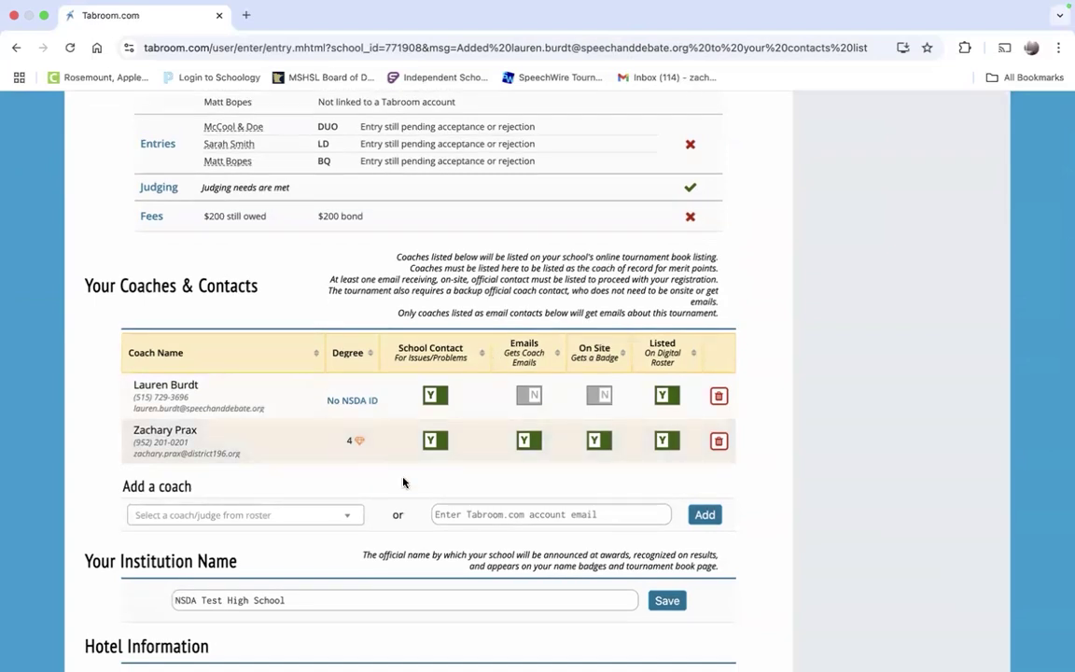
scroll(326, 440, down, 1)
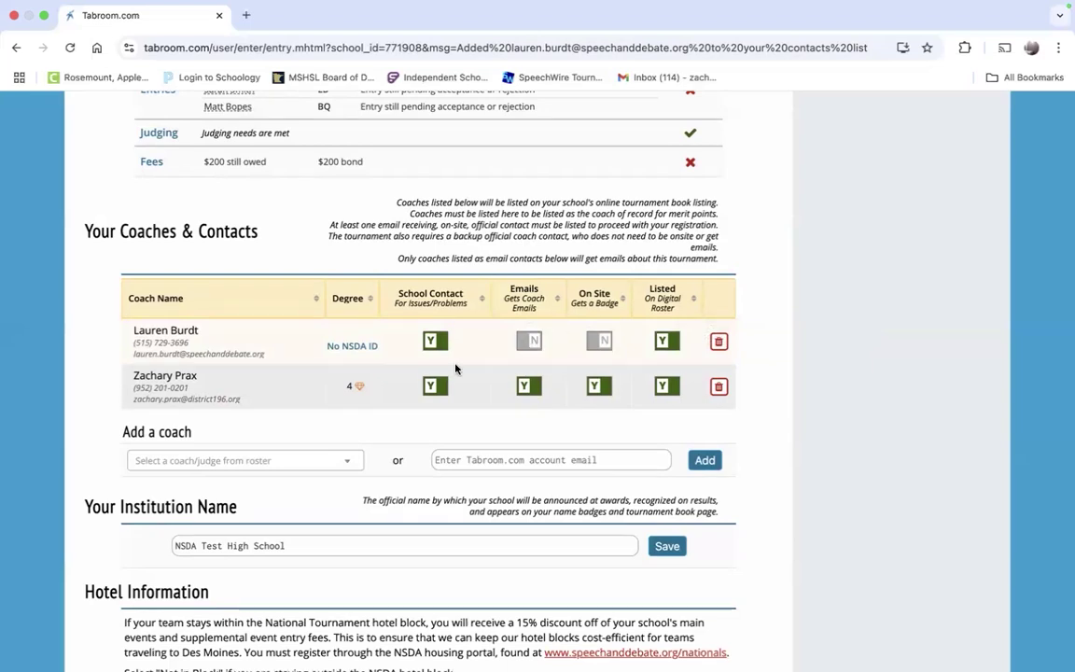
Step: Switch the second coach's School Contact to N and back to Y, then show the roster
click(436, 342)
scroll(280, 327, up, 10)
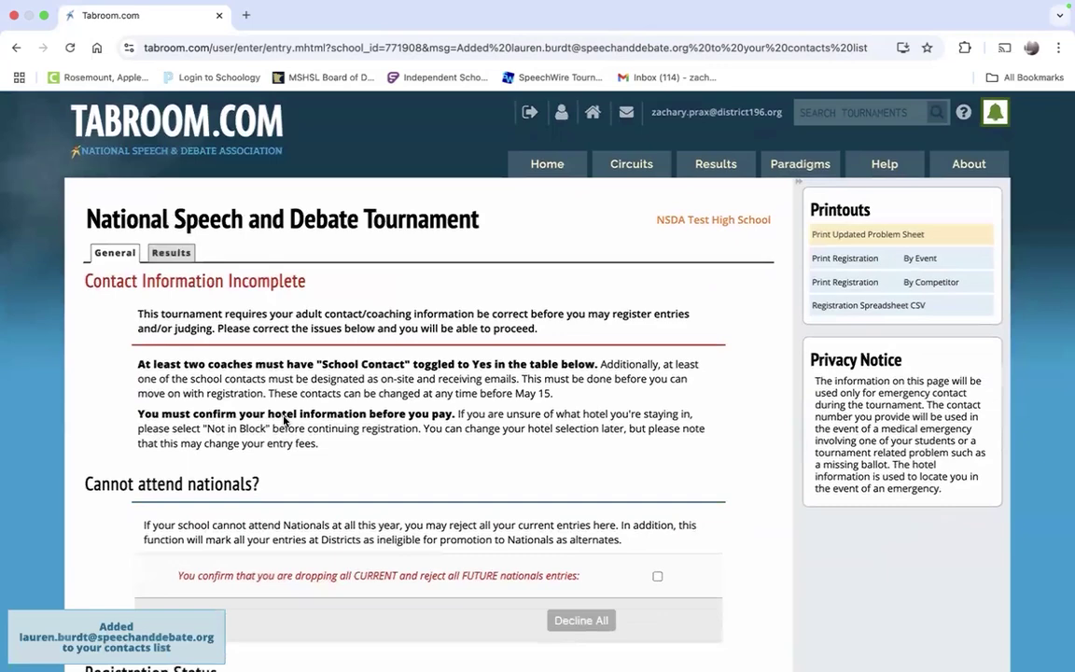
scroll(284, 420, down, 3)
scroll(324, 403, up, 3)
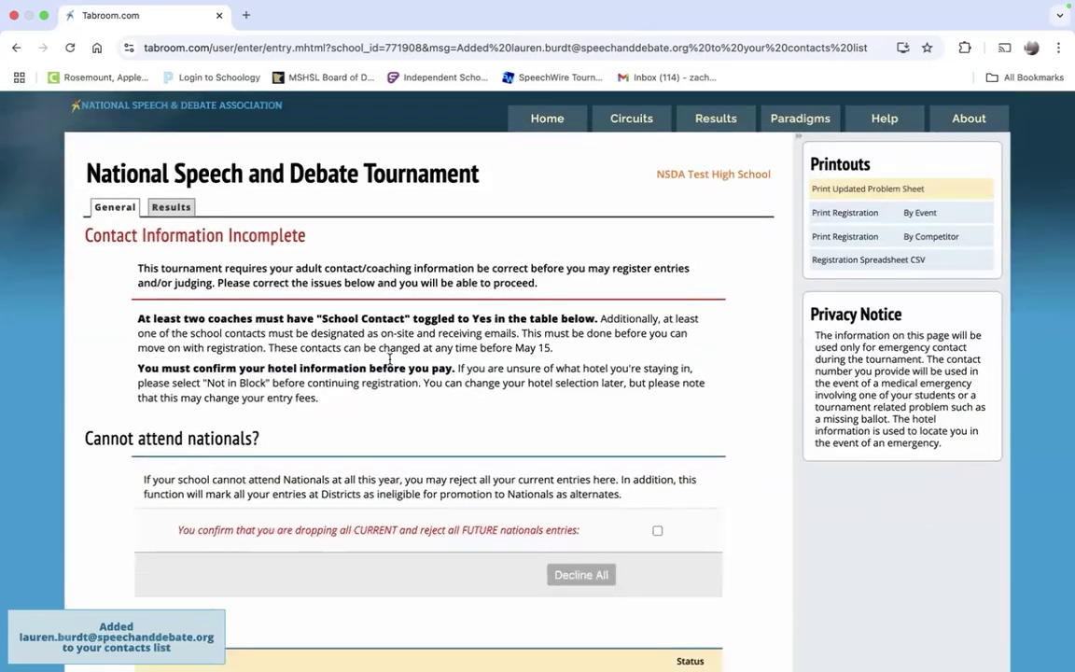
scroll(390, 358, down, 10)
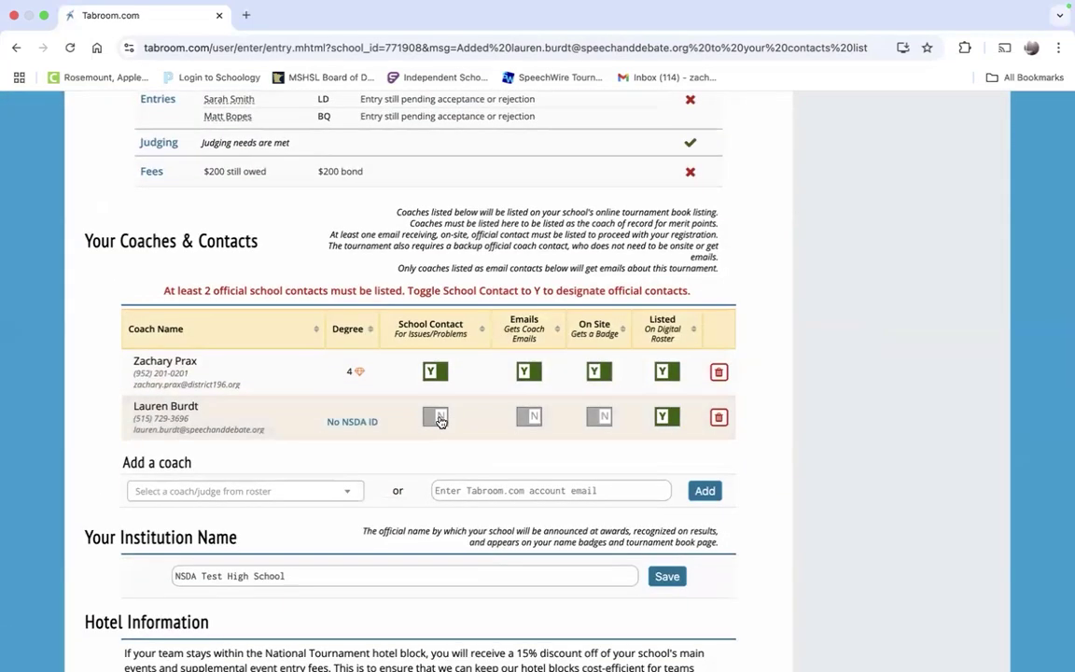
click(439, 419)
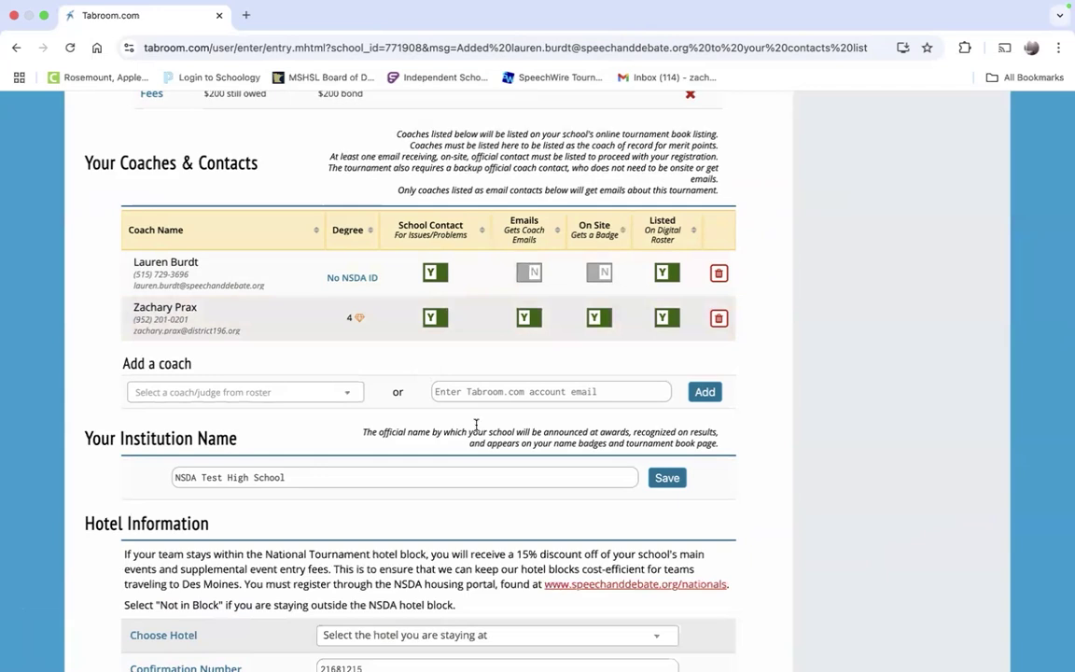
scroll(438, 427, down, 1)
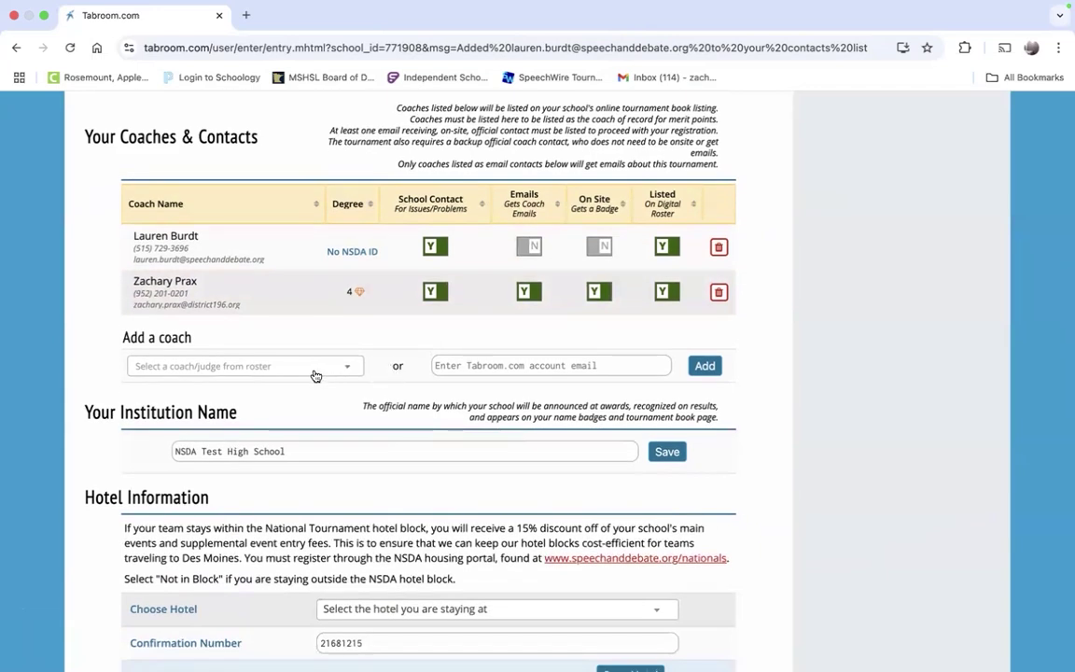
click(315, 374)
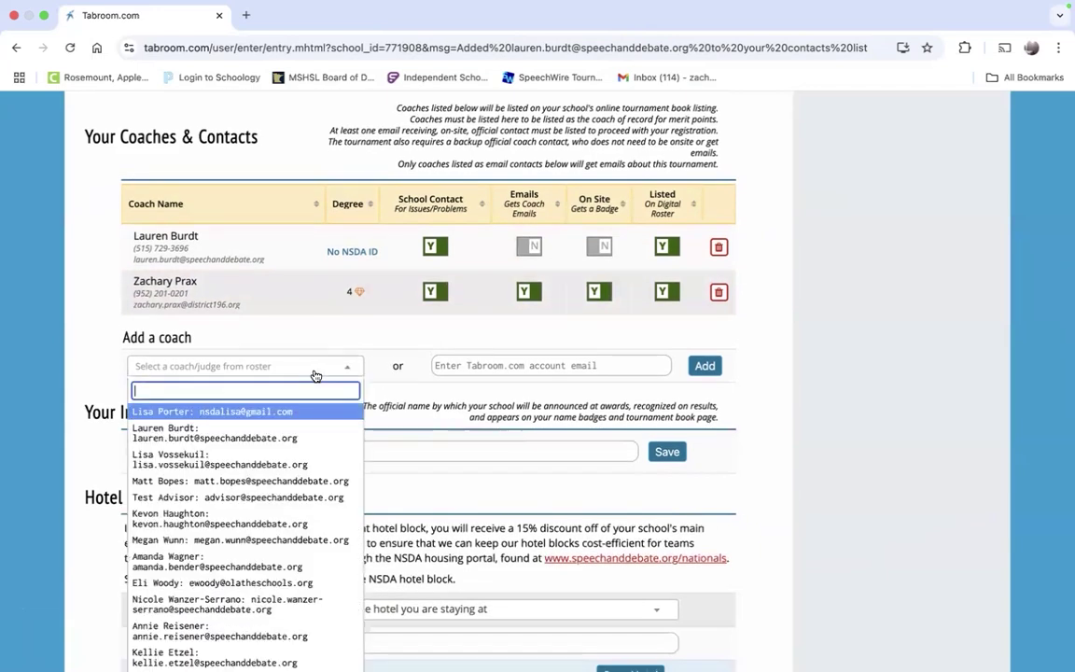
Step: Add a third roster coach to the contacts and set their On Site to Y
click(250, 540)
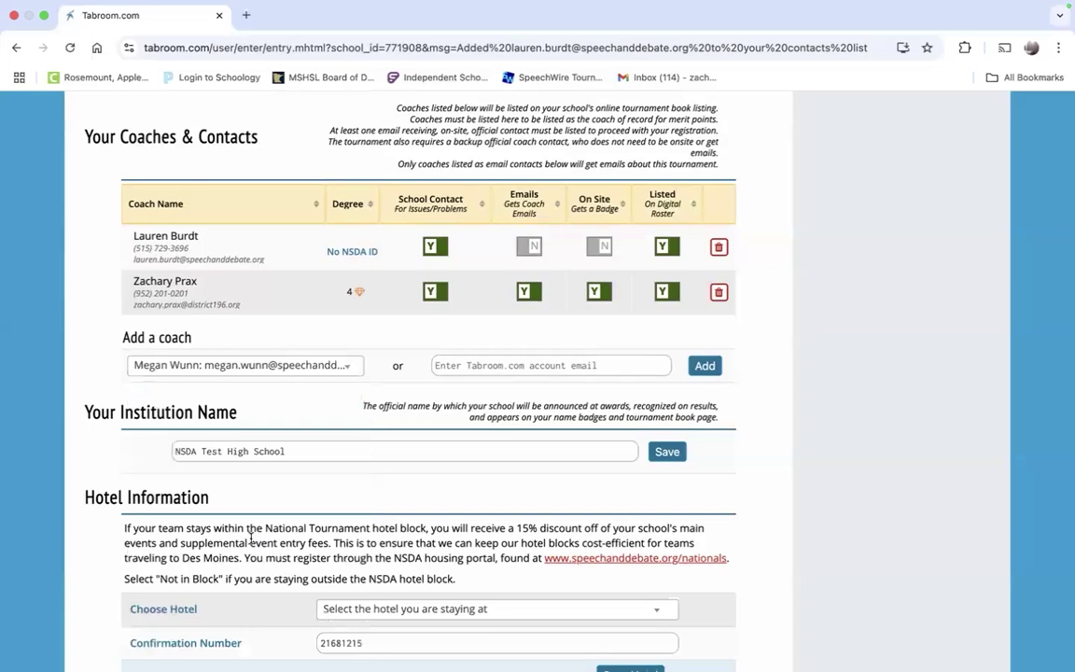
click(707, 366)
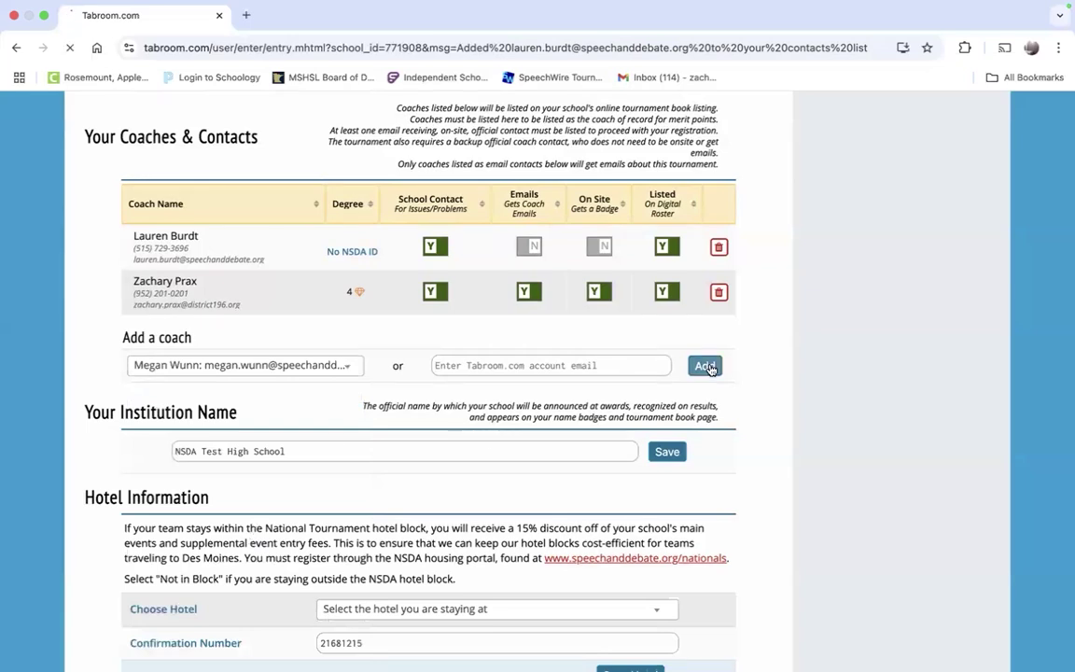
scroll(711, 373, down, 10)
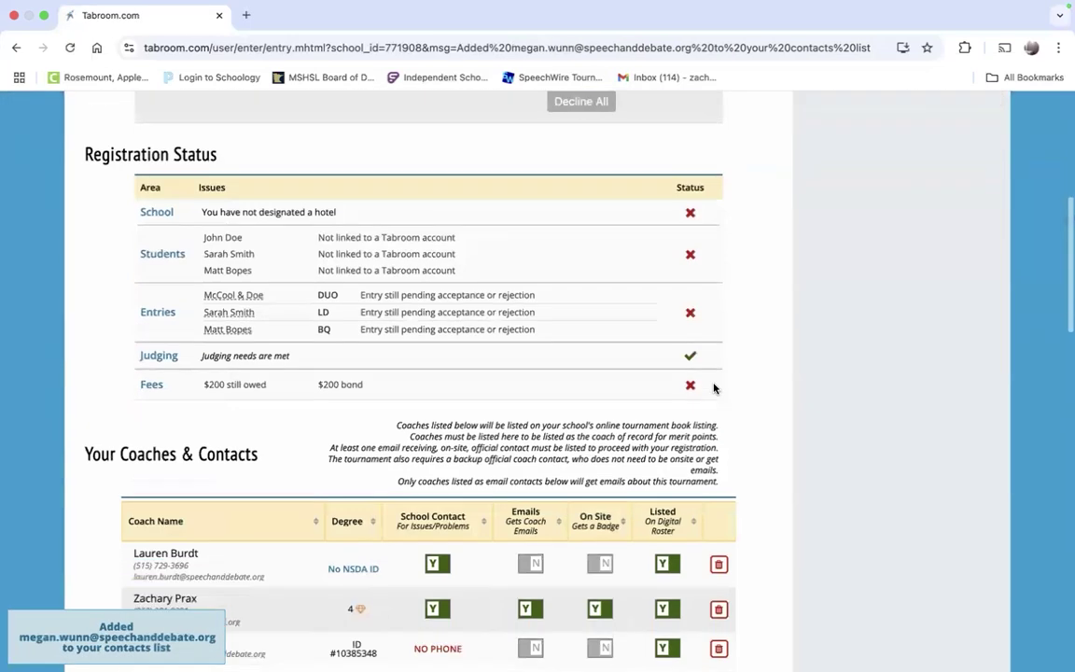
click(603, 506)
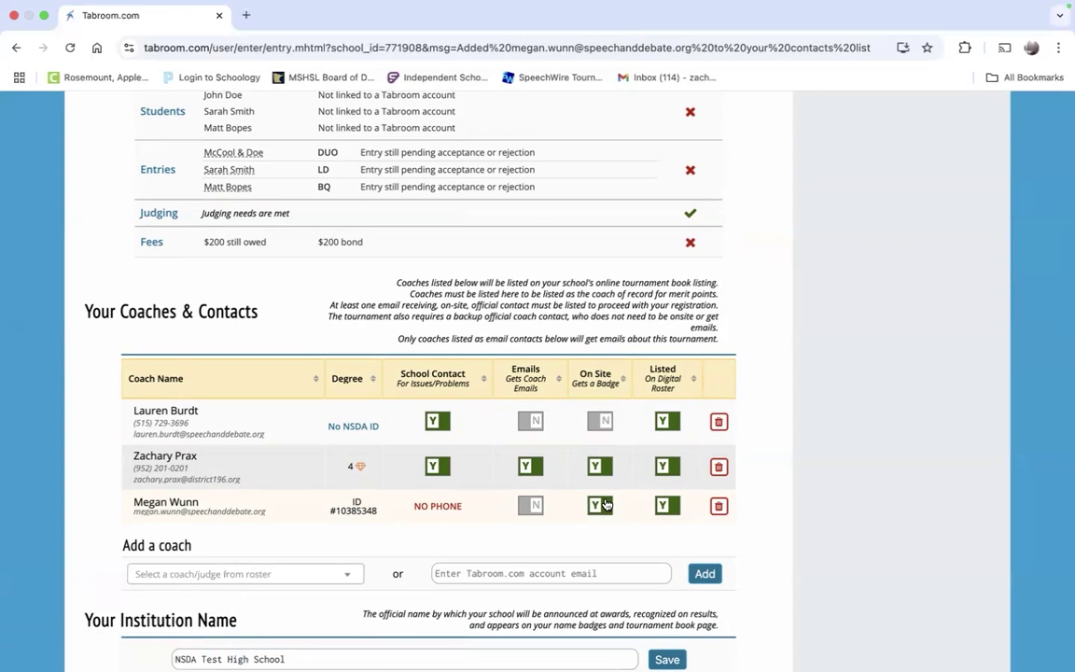
Step: Set the third coach's Emails to Y and review the NO PHONE requirement note
click(538, 510)
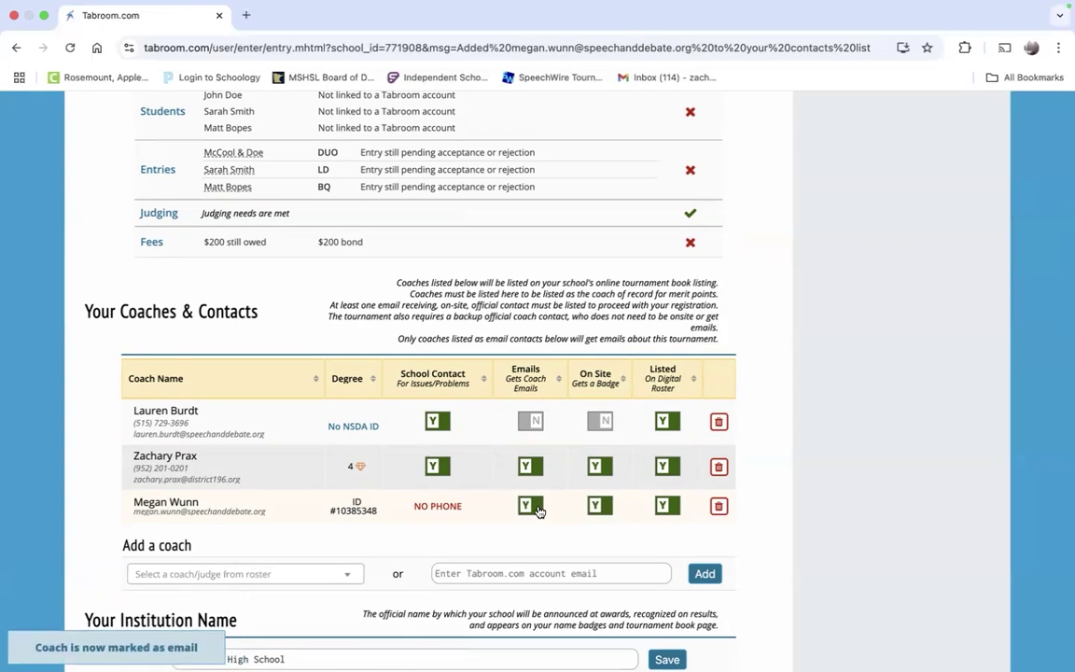
scroll(522, 401, down, 1)
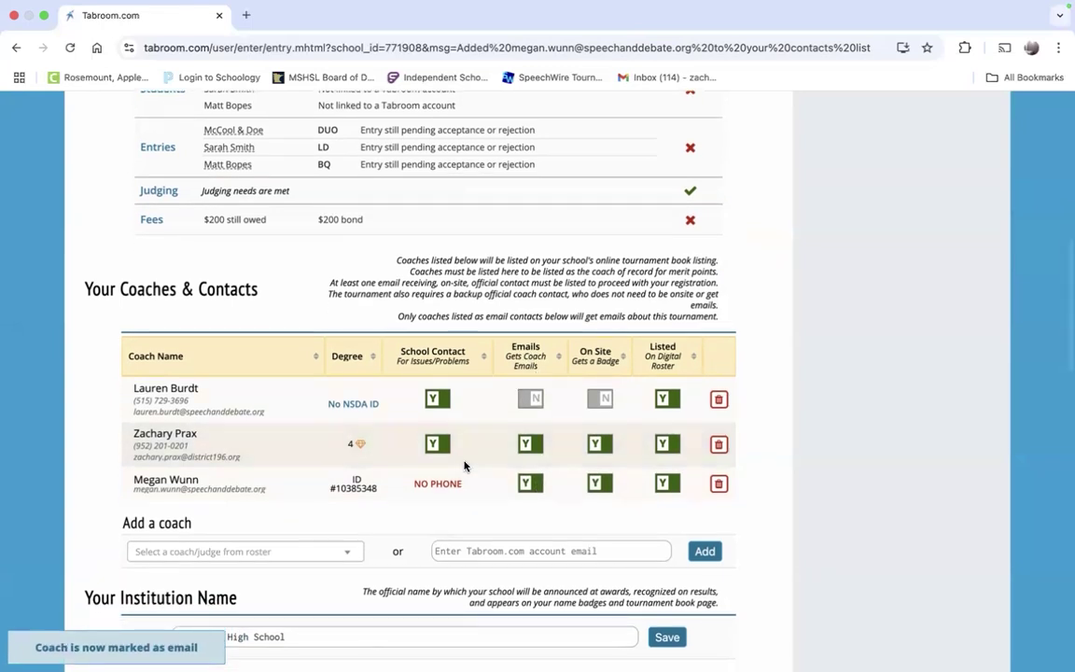
scroll(464, 465, up, 7)
scroll(422, 537, down, 7)
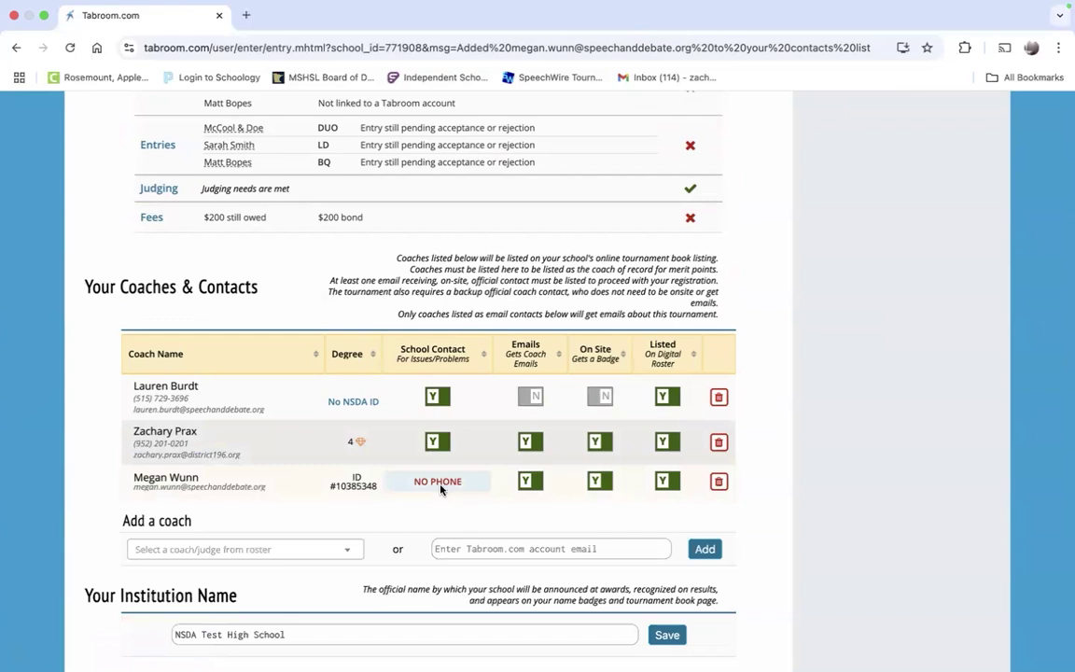
mouse_move(442, 489)
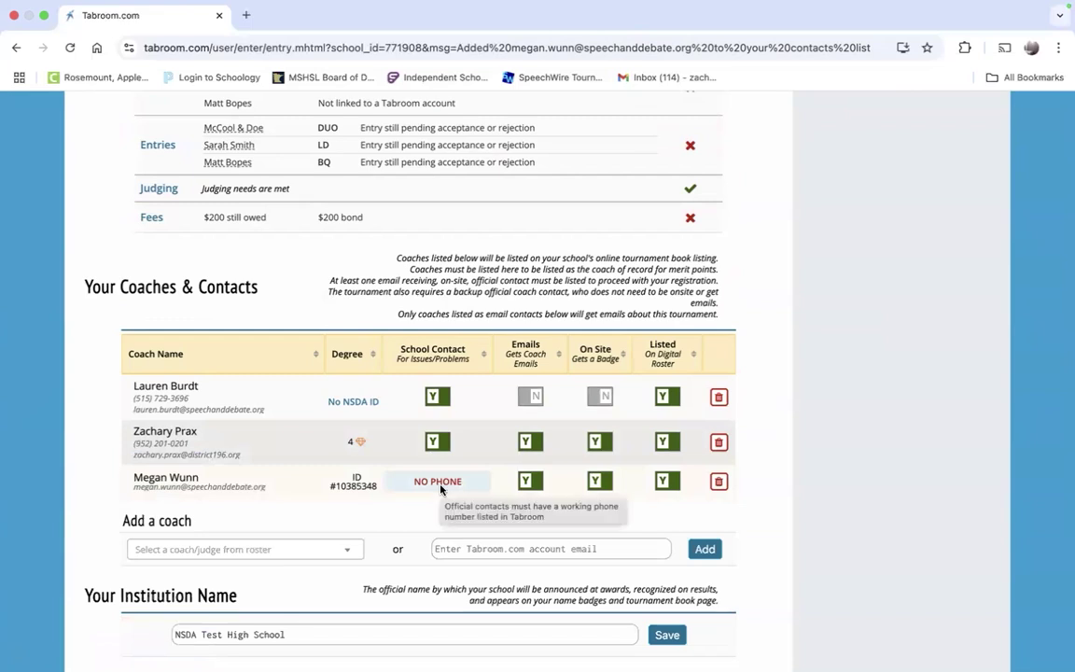
scroll(438, 487, down, 1)
scroll(462, 447, up, 1)
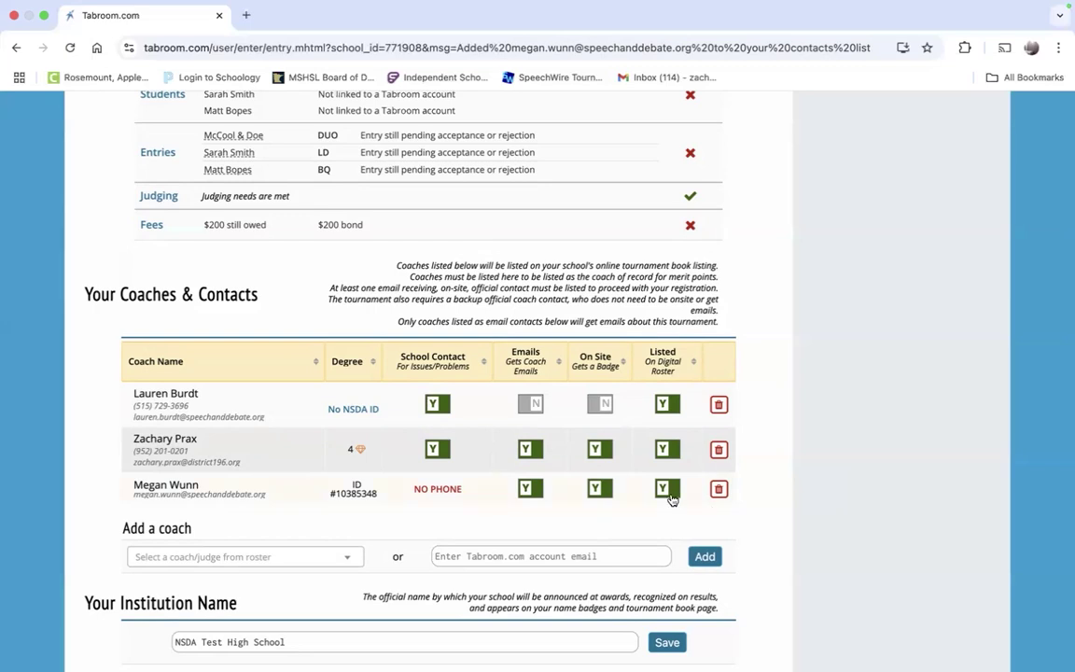
click(668, 491)
click(679, 484)
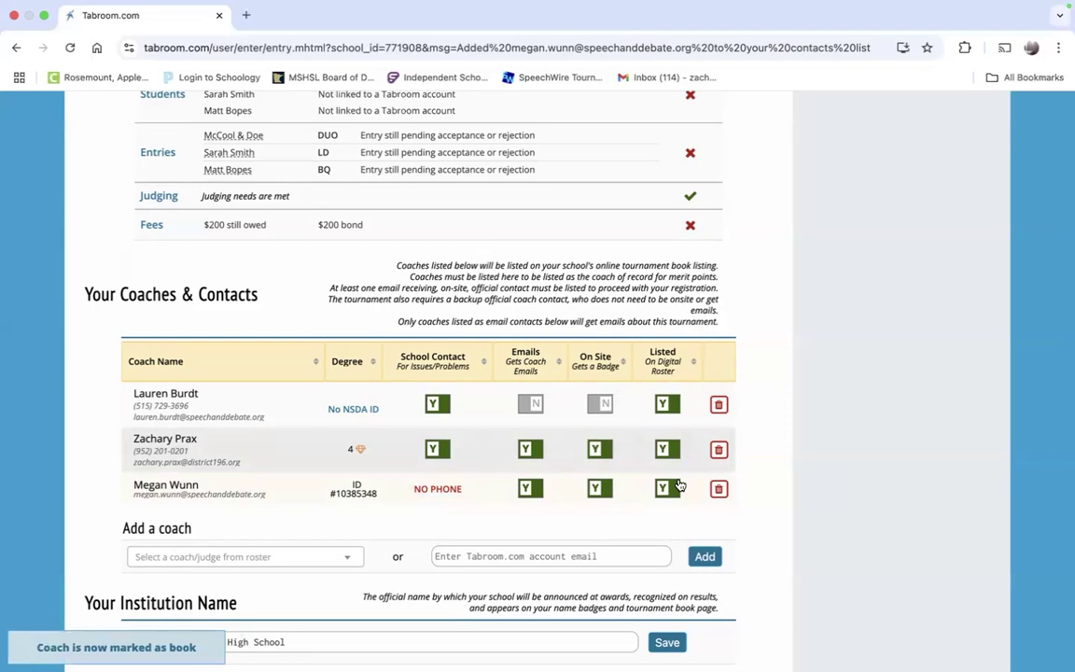
scroll(677, 482, down, 1)
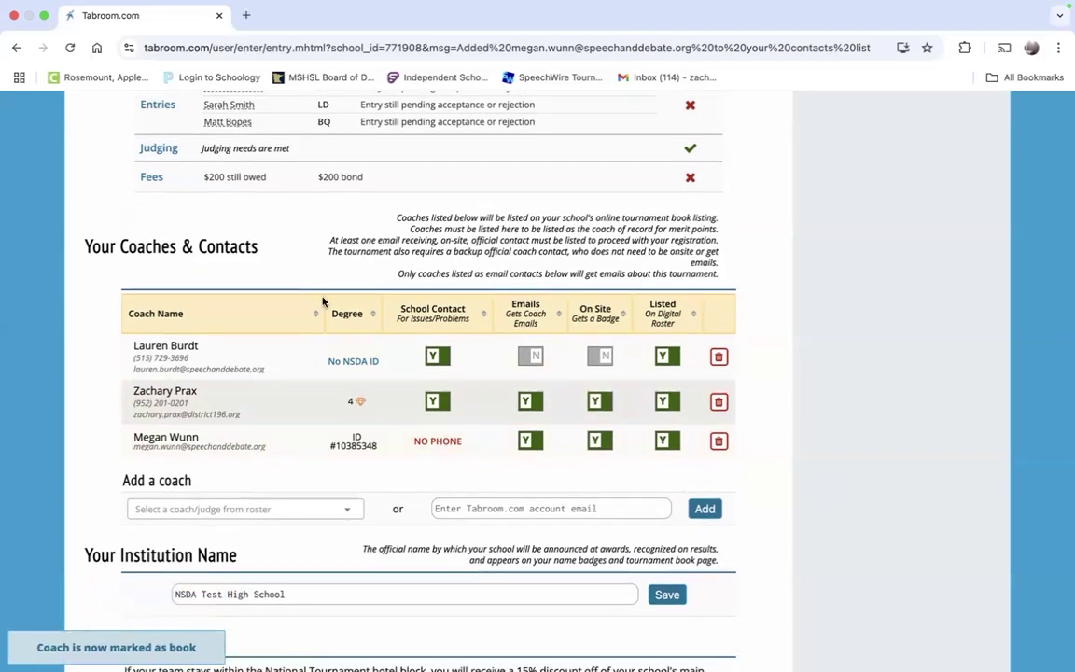
scroll(512, 433, down, 1)
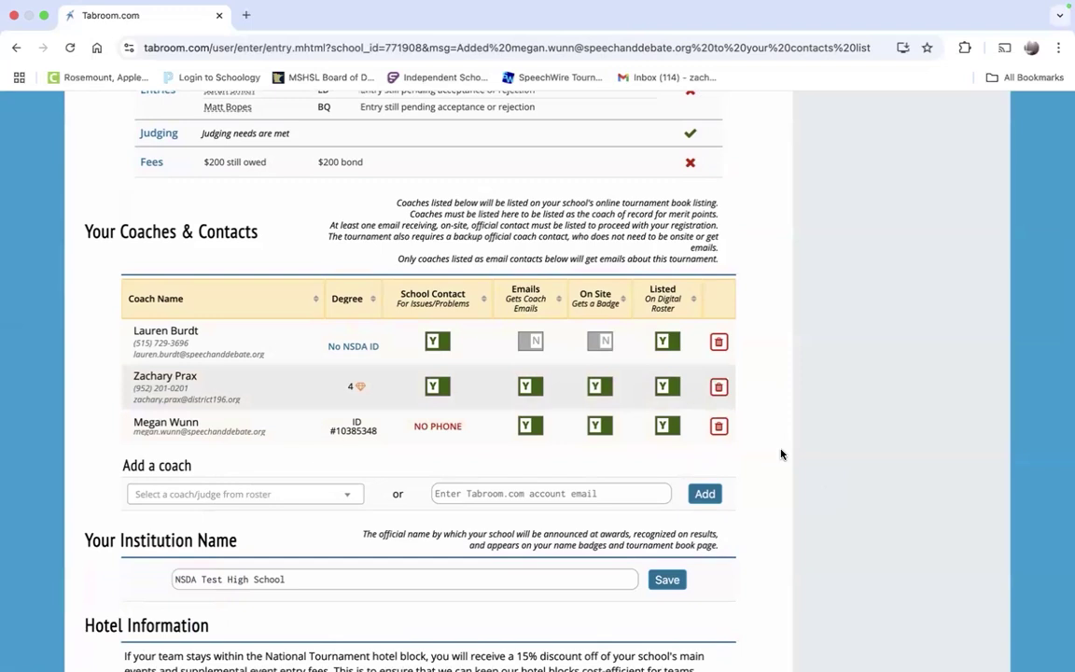
scroll(782, 455, down, 1)
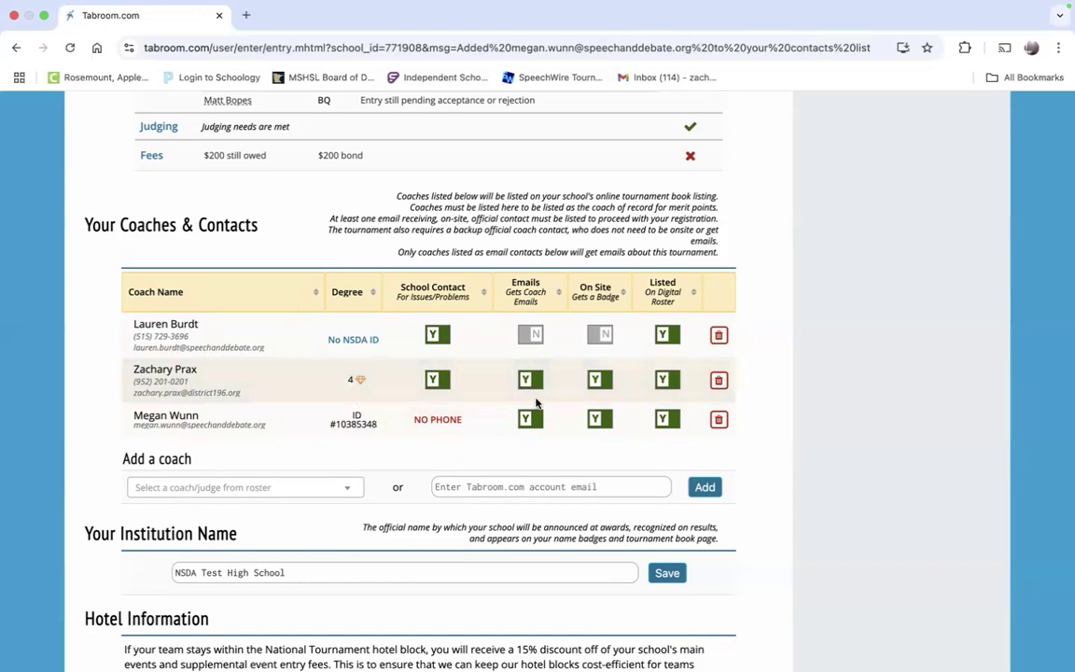
scroll(536, 402, down, 2)
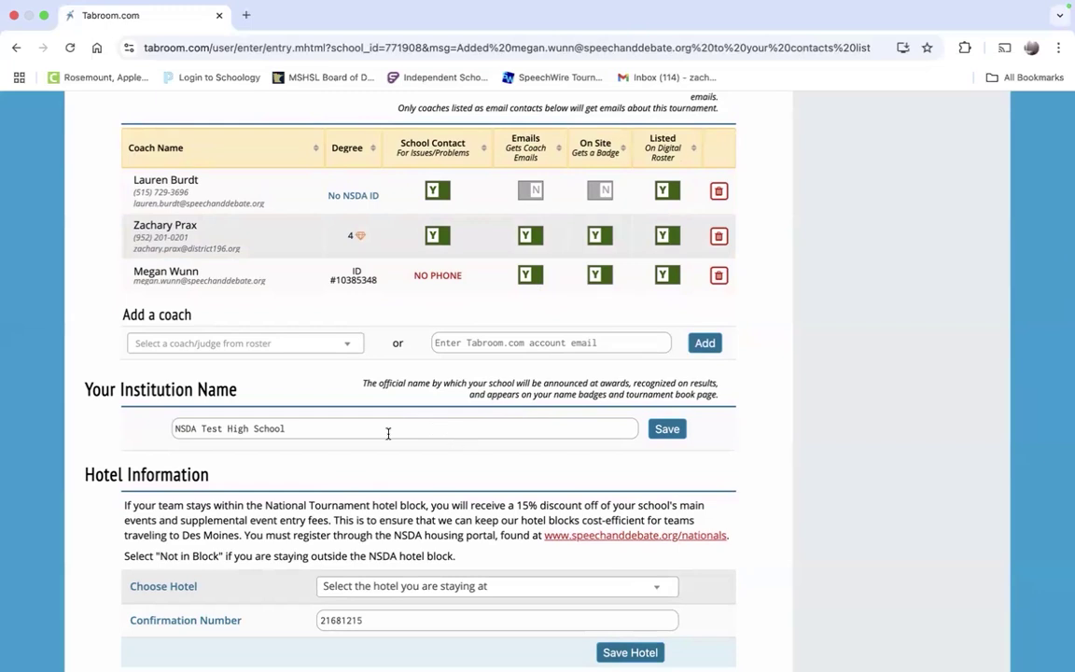
scroll(388, 433, down, 1)
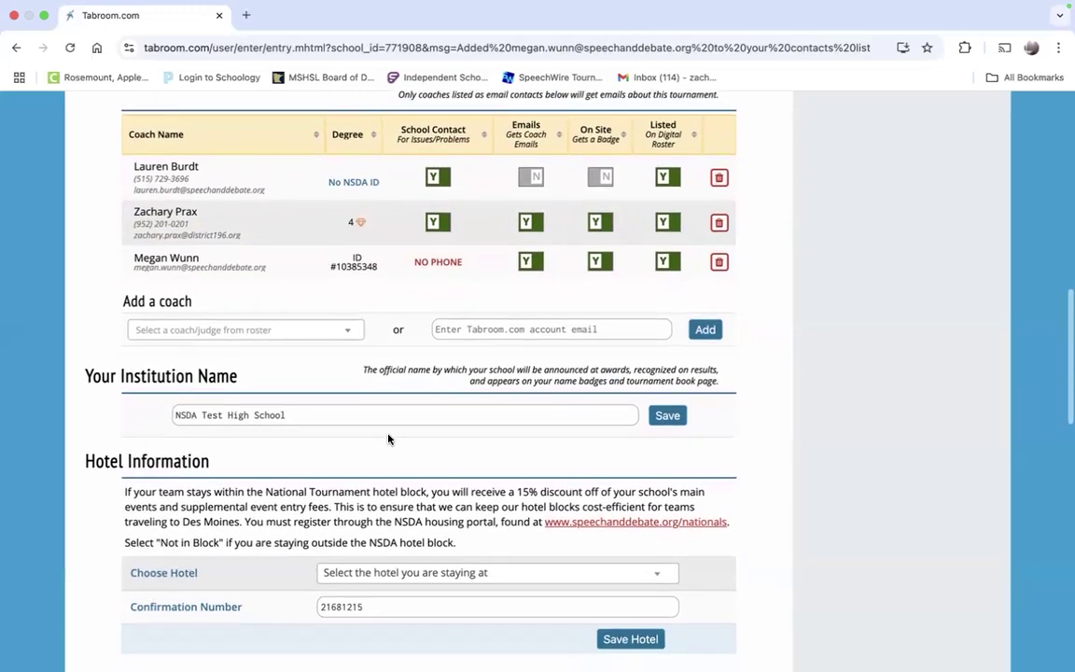
scroll(439, 450, down, 3)
scroll(439, 454, down, 3)
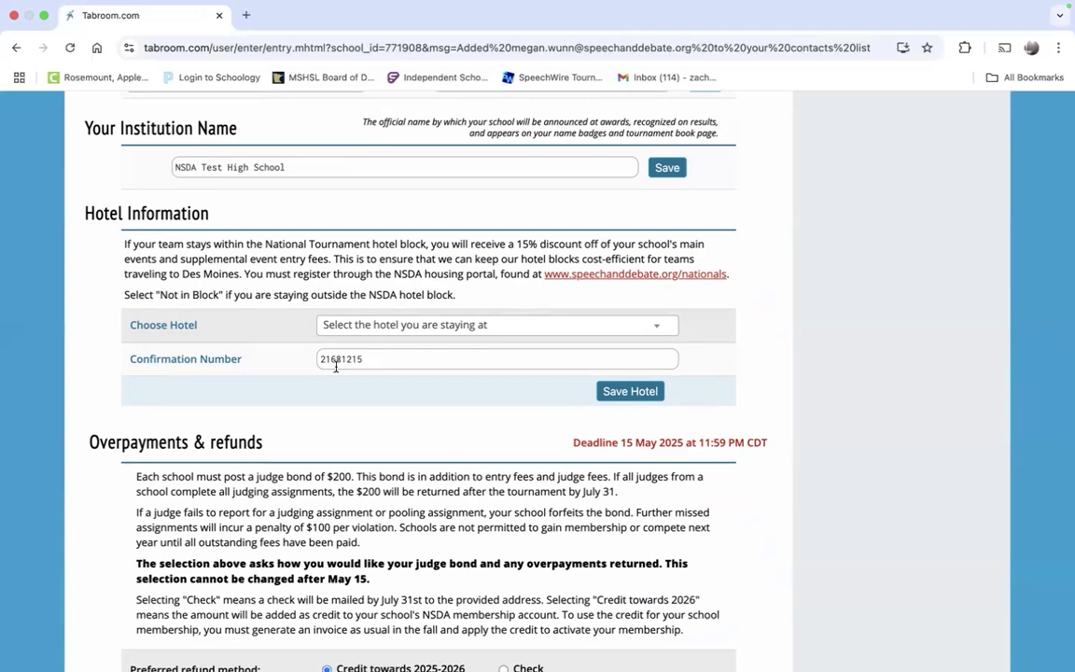
Step: Save AmericInn Grimes as the hotel with confirmation number 12345, replacing the old number
click(364, 326)
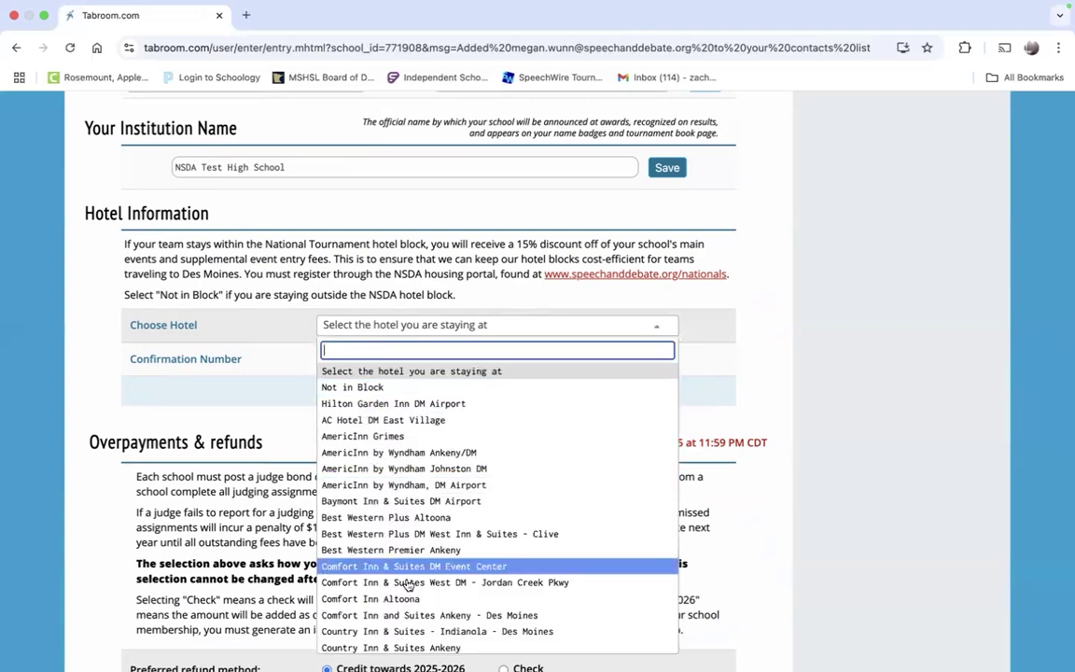
scroll(408, 585, down, 10)
click(233, 386)
double_click(349, 357)
key(BackSpace)
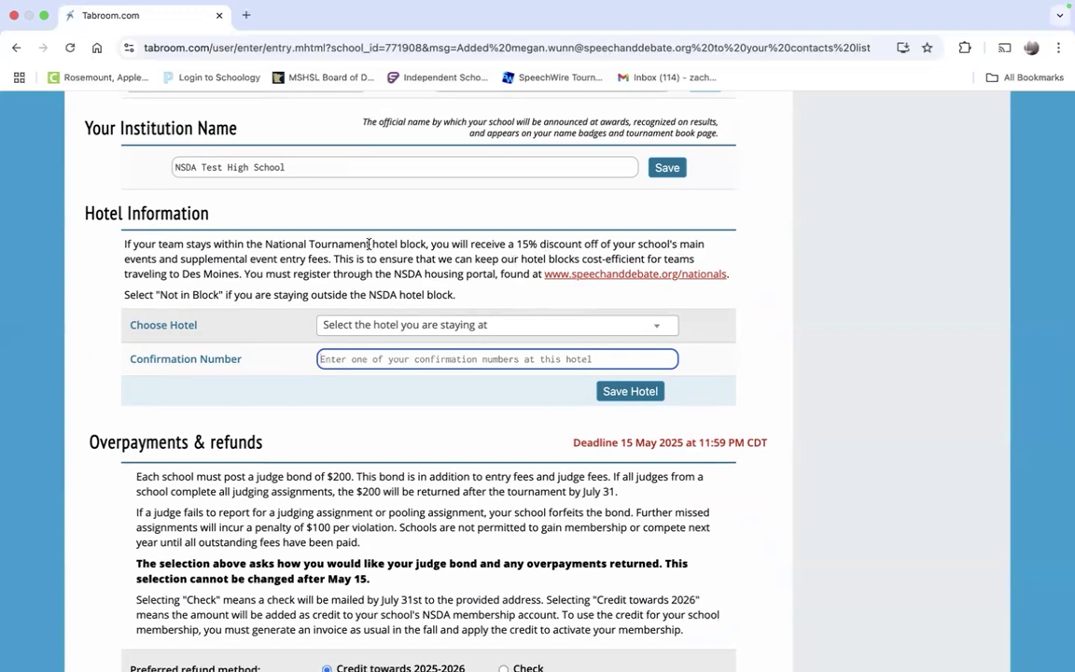
click(418, 325)
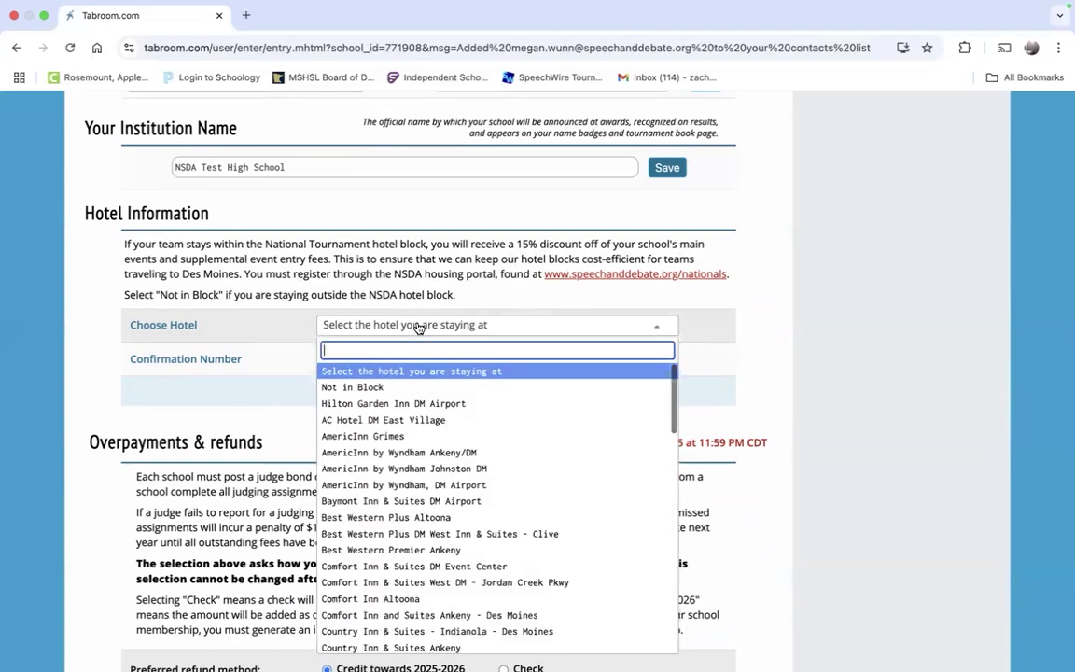
click(407, 387)
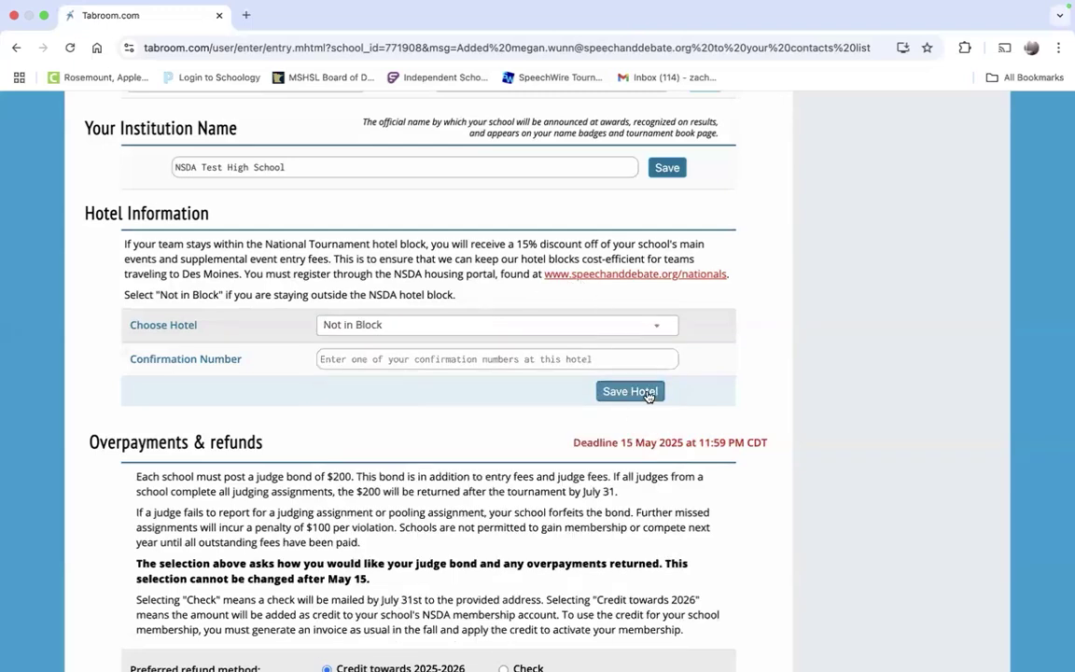
click(545, 325)
click(467, 437)
click(451, 362)
text(12345)
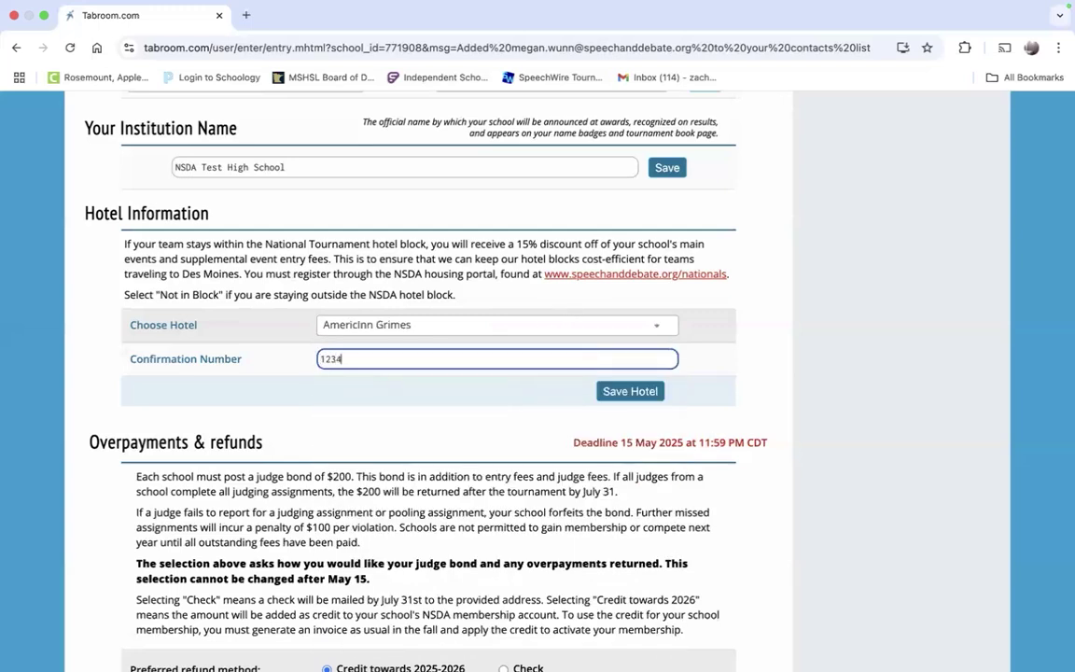
click(608, 396)
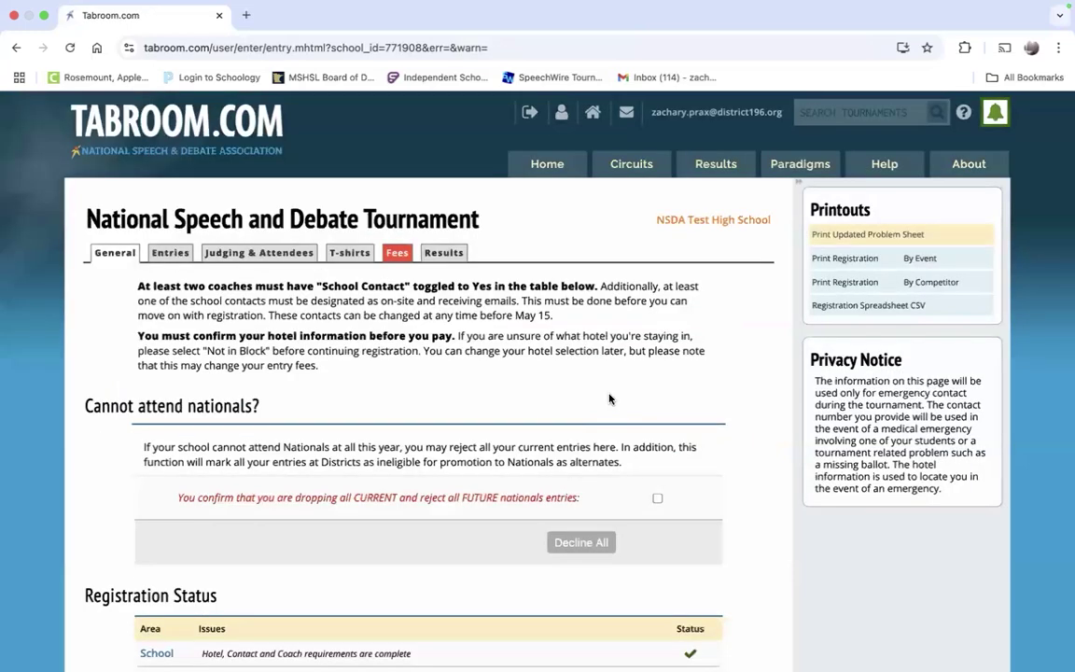
scroll(610, 398, down, 10)
scroll(673, 484, down, 6)
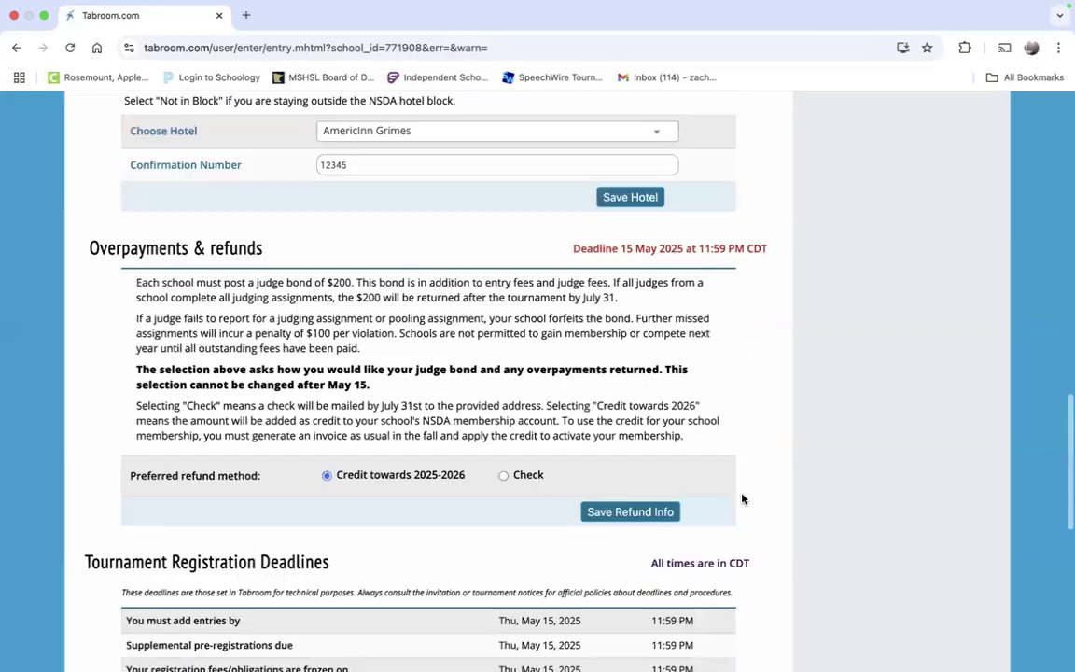
scroll(743, 499, down, 5)
scroll(743, 500, up, 3)
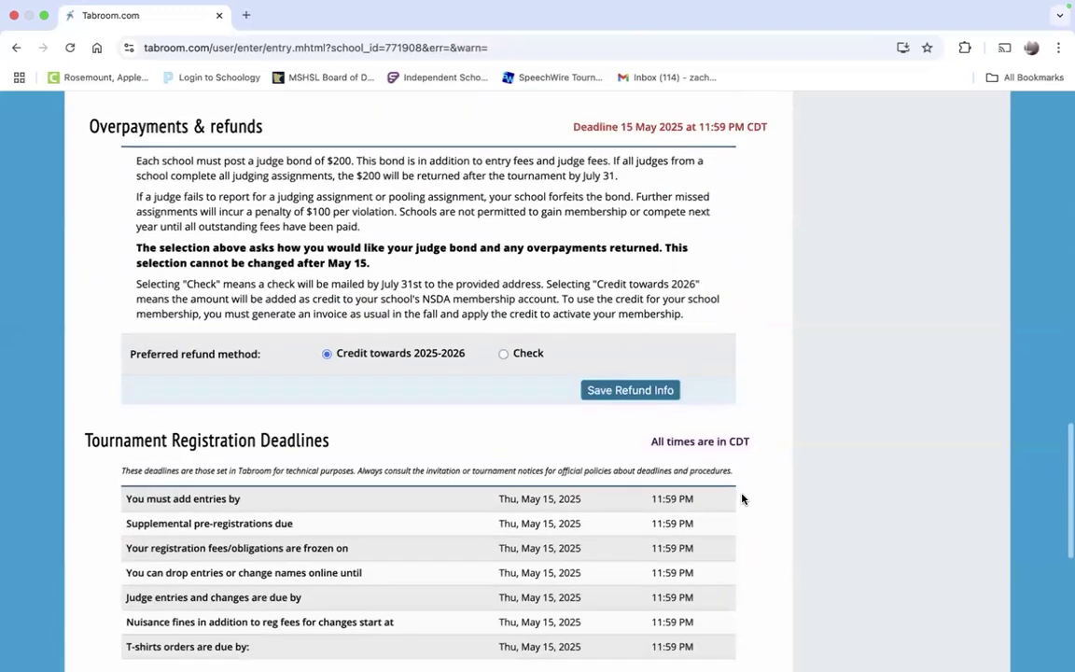
scroll(742, 499, up, 2)
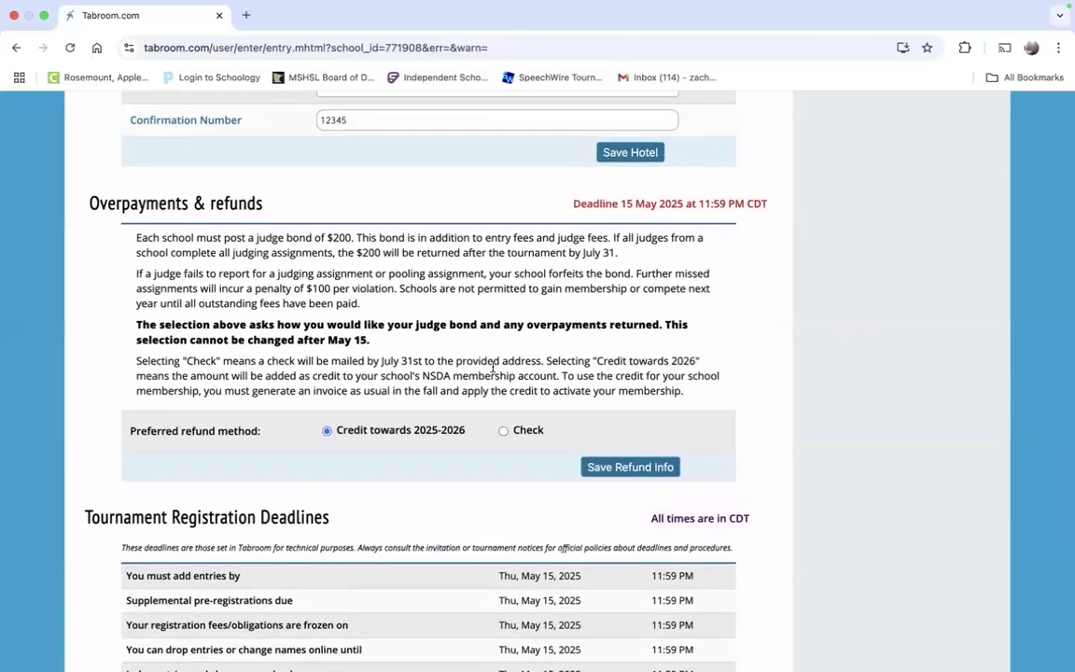
scroll(503, 378, down, 1)
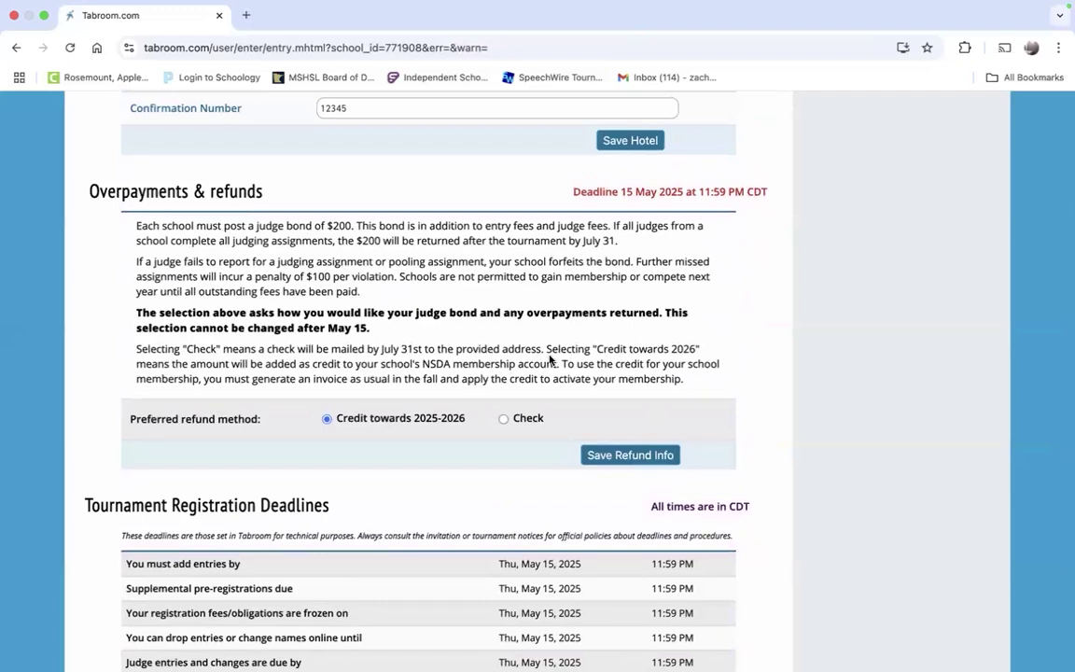
scroll(550, 359, down, 2)
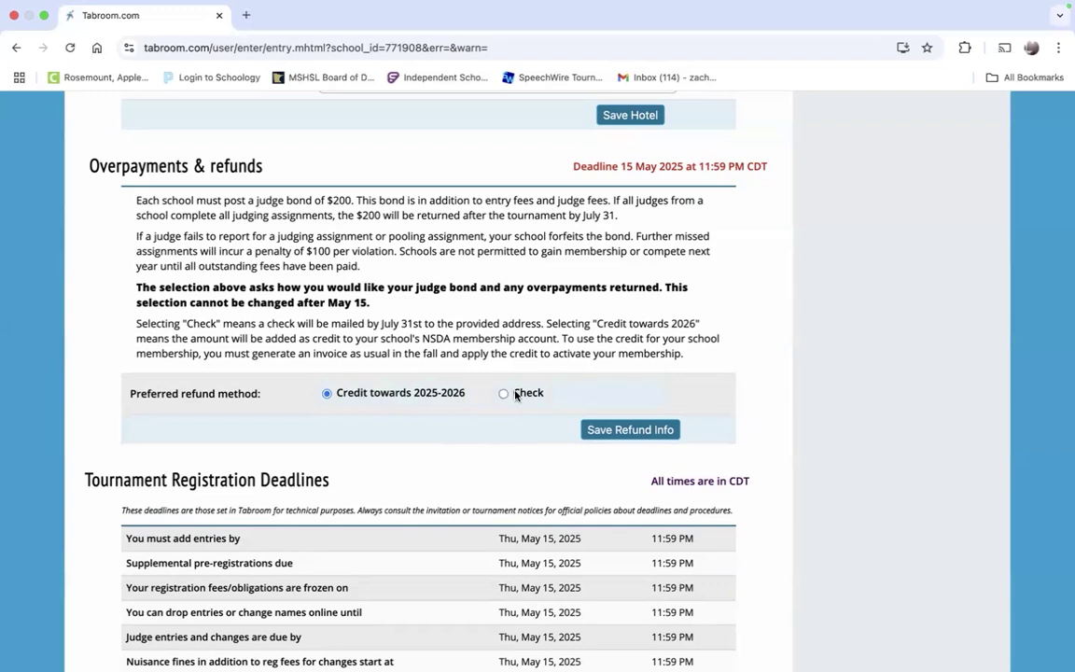
scroll(515, 396, down, 2)
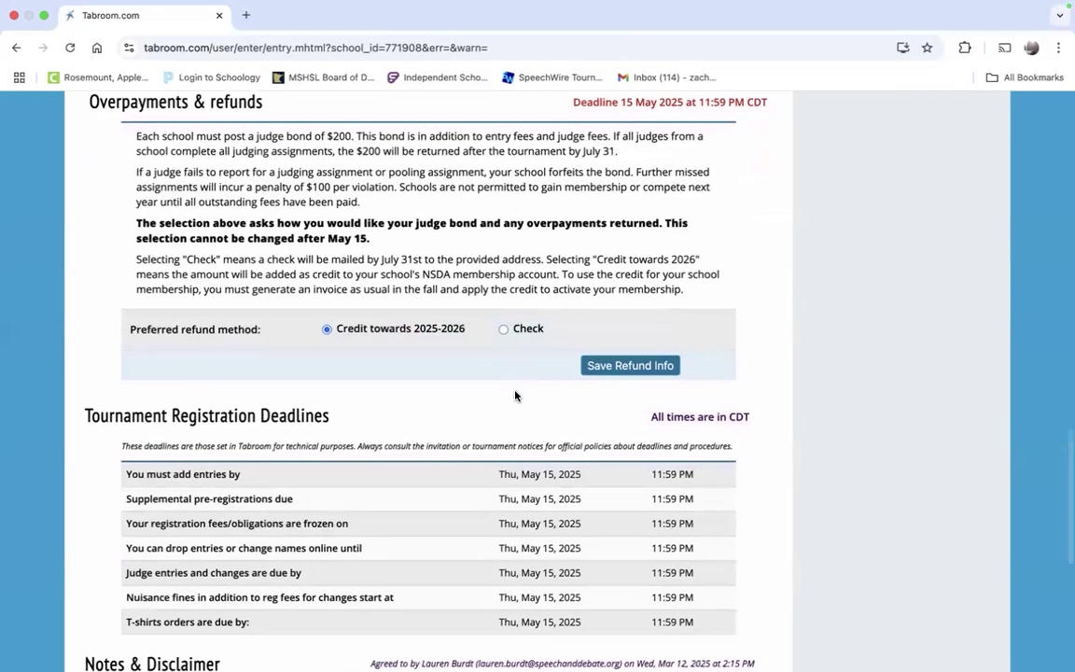
scroll(515, 396, down, 6)
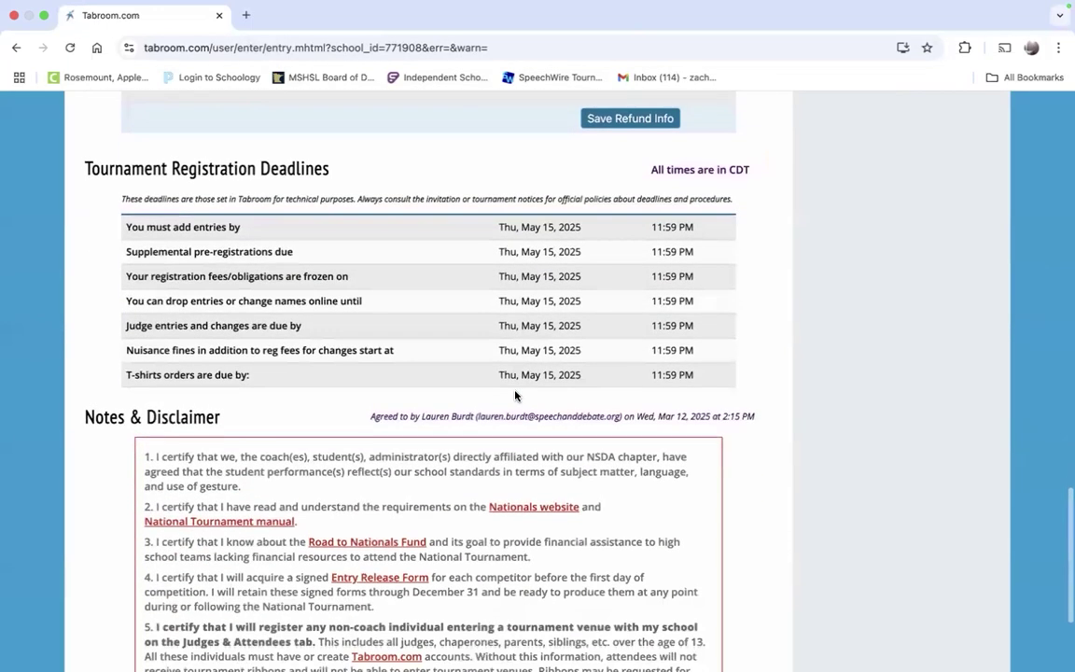
scroll(515, 396, down, 1)
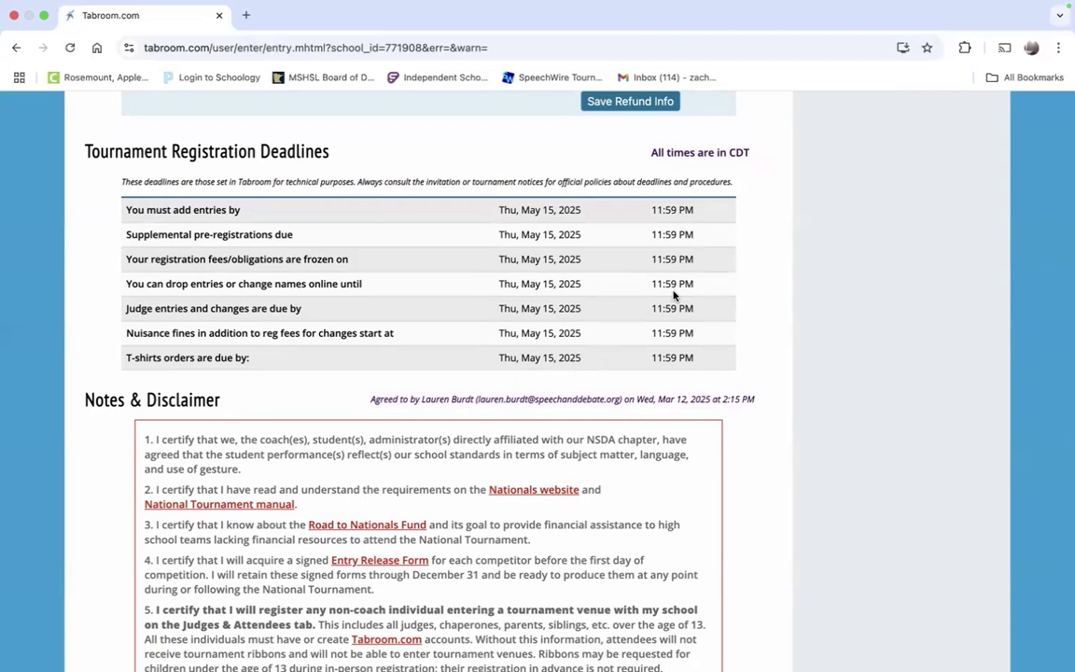
scroll(673, 295, down, 2)
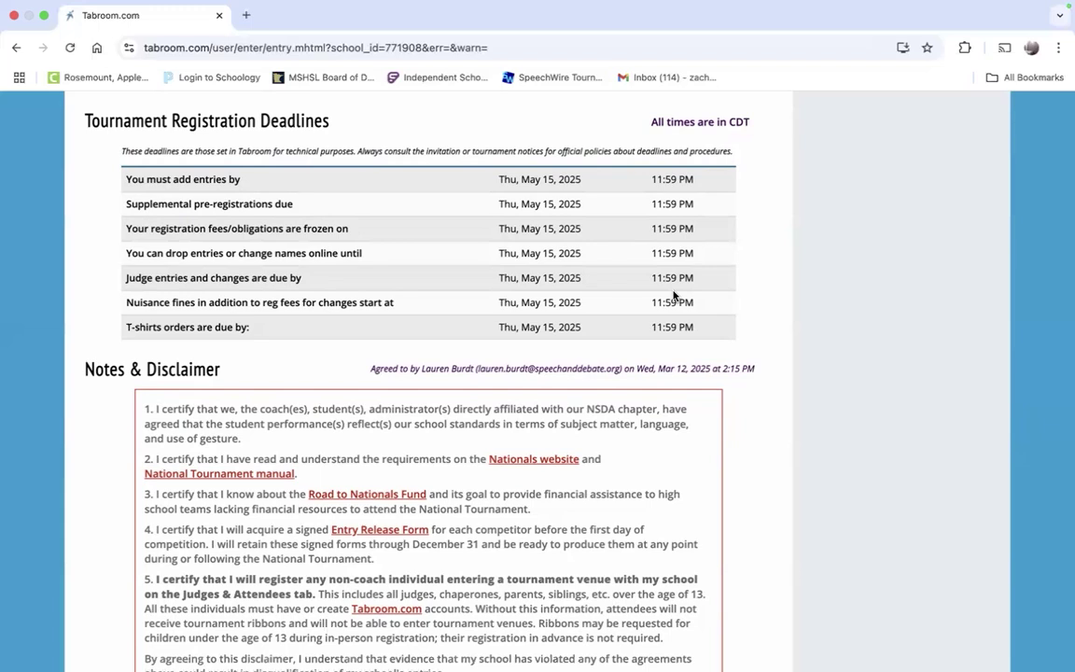
scroll(660, 354, down, 1)
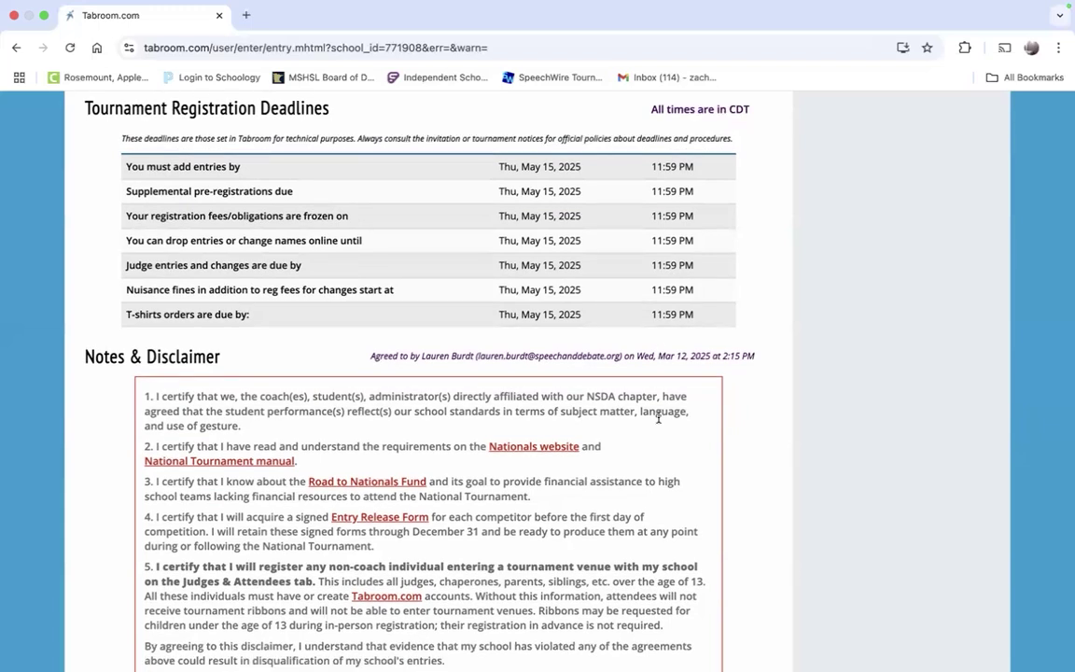
scroll(658, 419, down, 3)
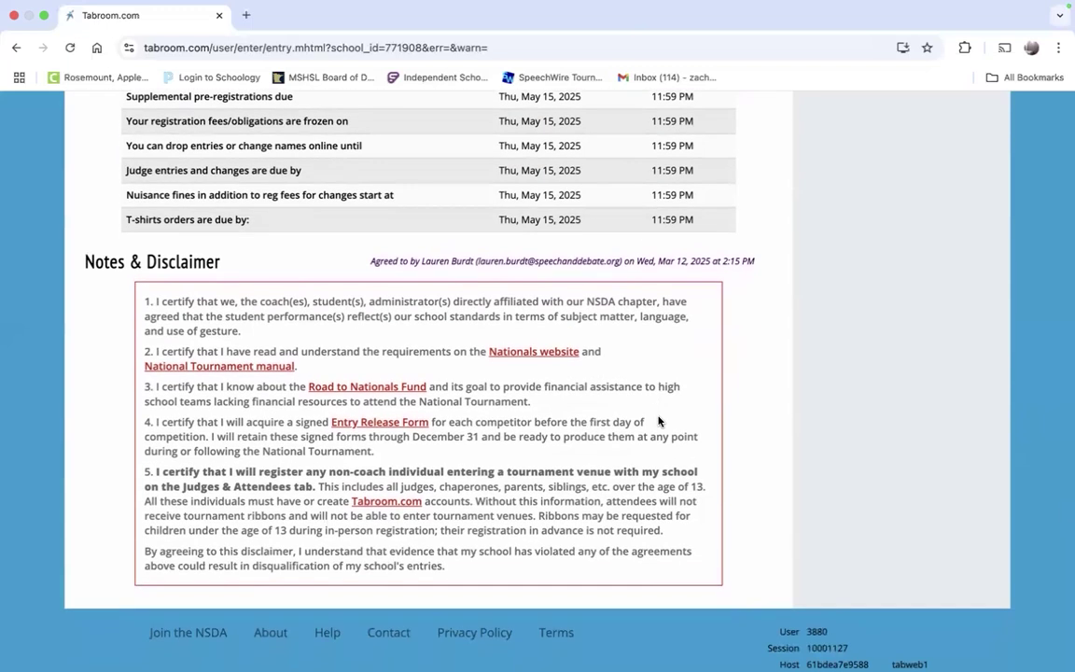
scroll(658, 421, down, 2)
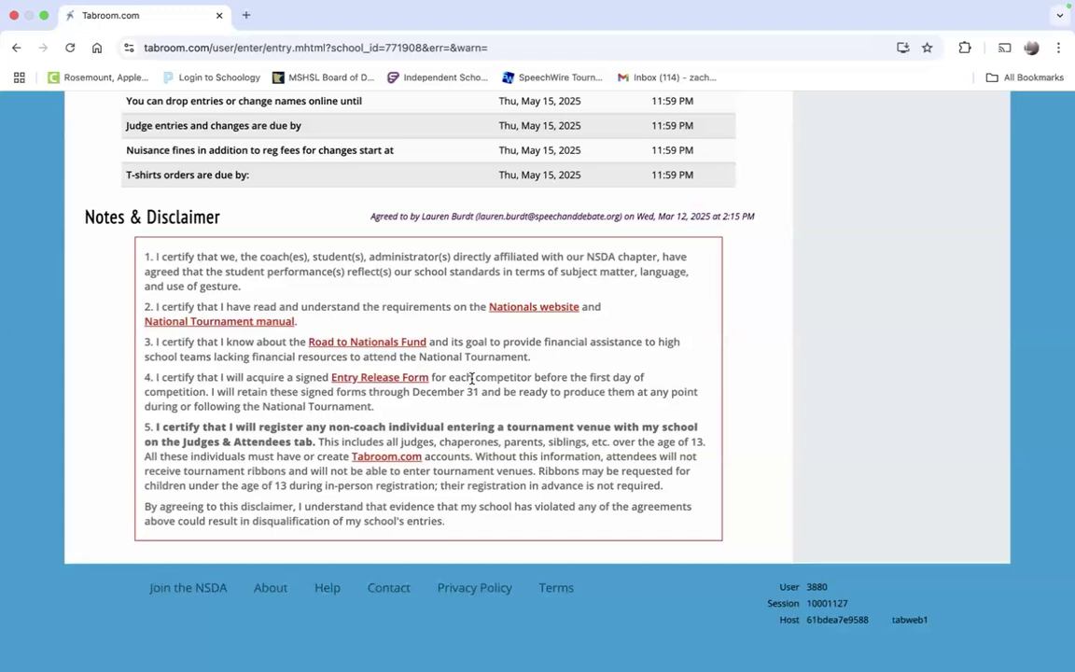
drag(414, 392, 482, 397)
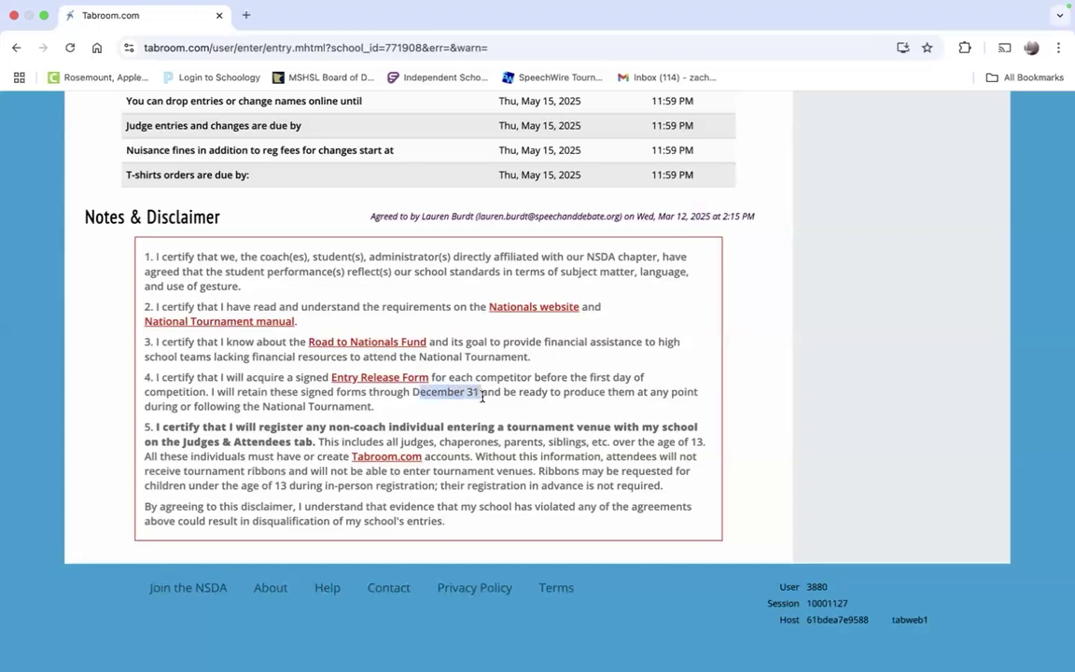
click(499, 456)
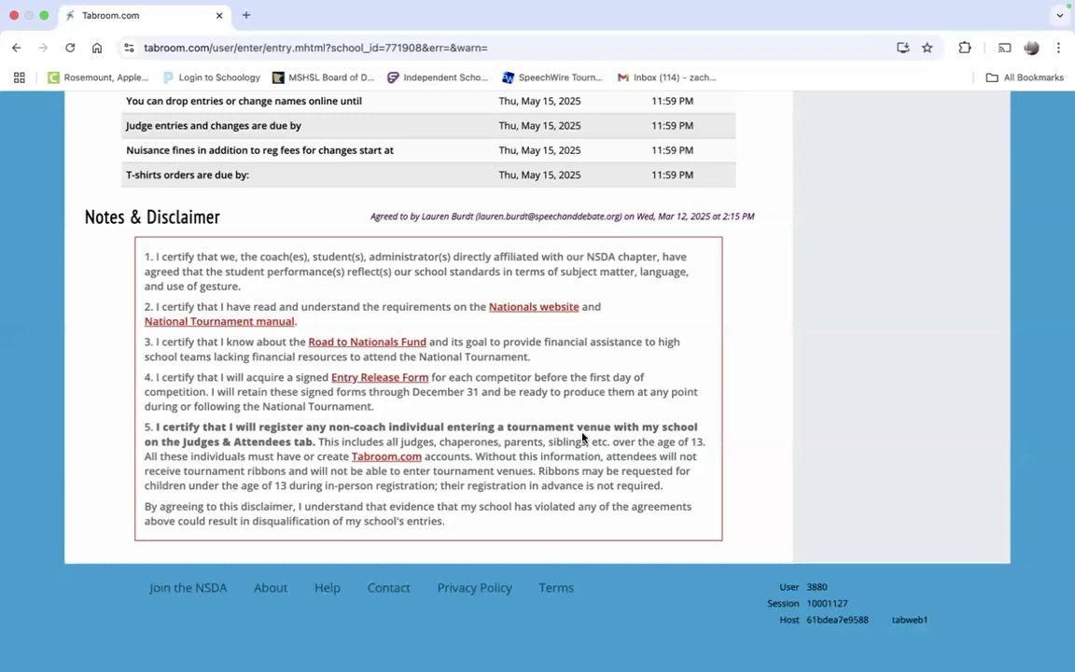
scroll(582, 437, up, 15)
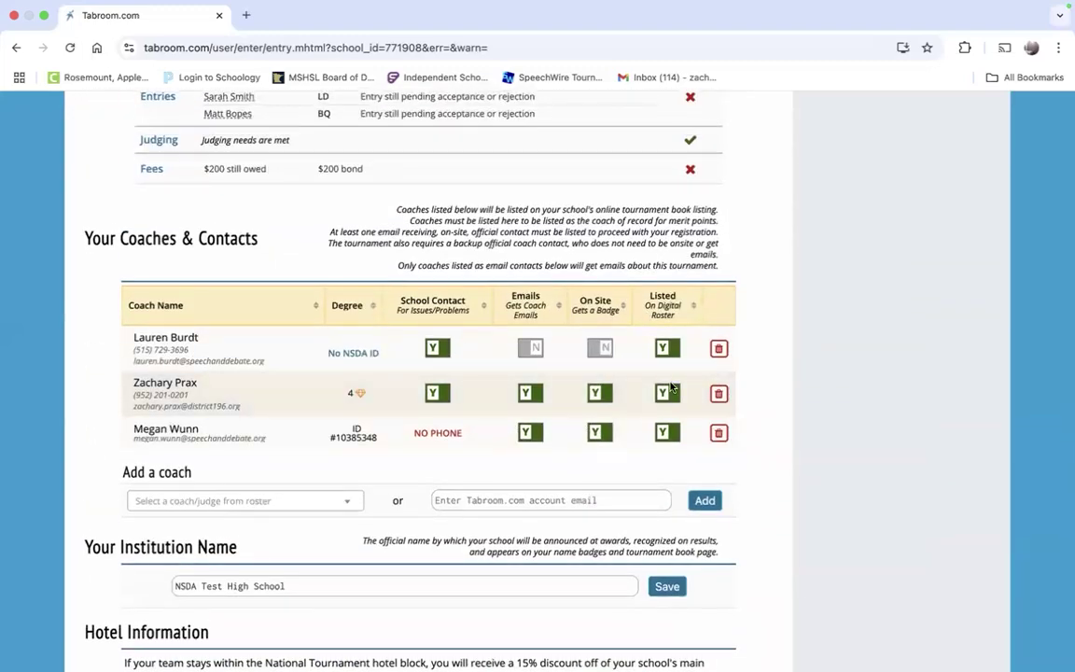
scroll(869, 600, down, 10)
scroll(869, 602, down, 5)
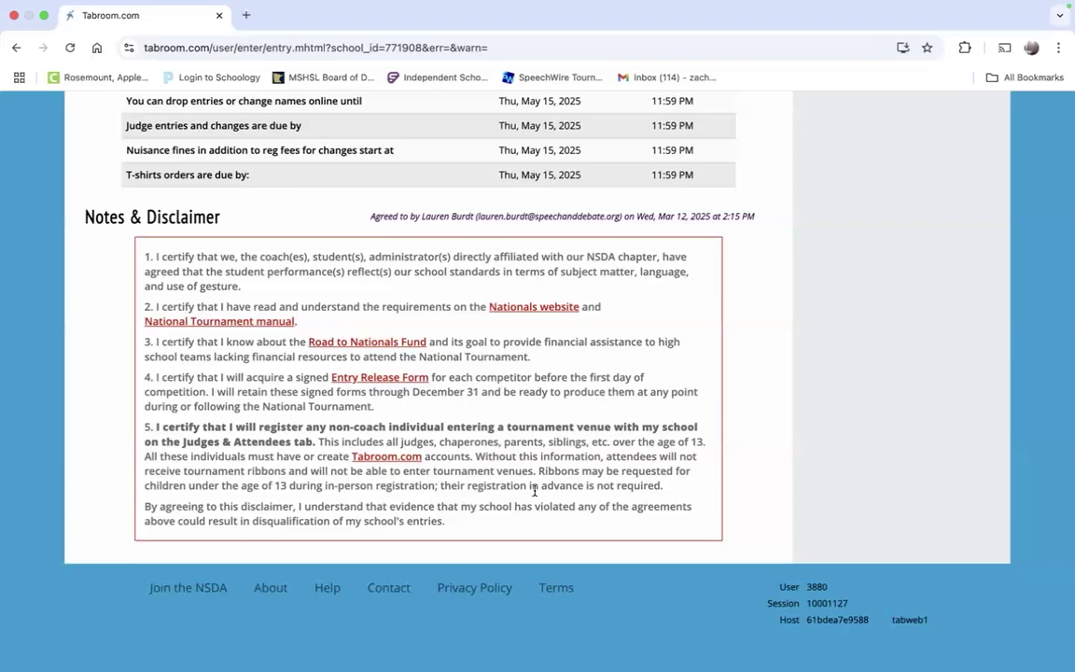
scroll(520, 581, up, 10)
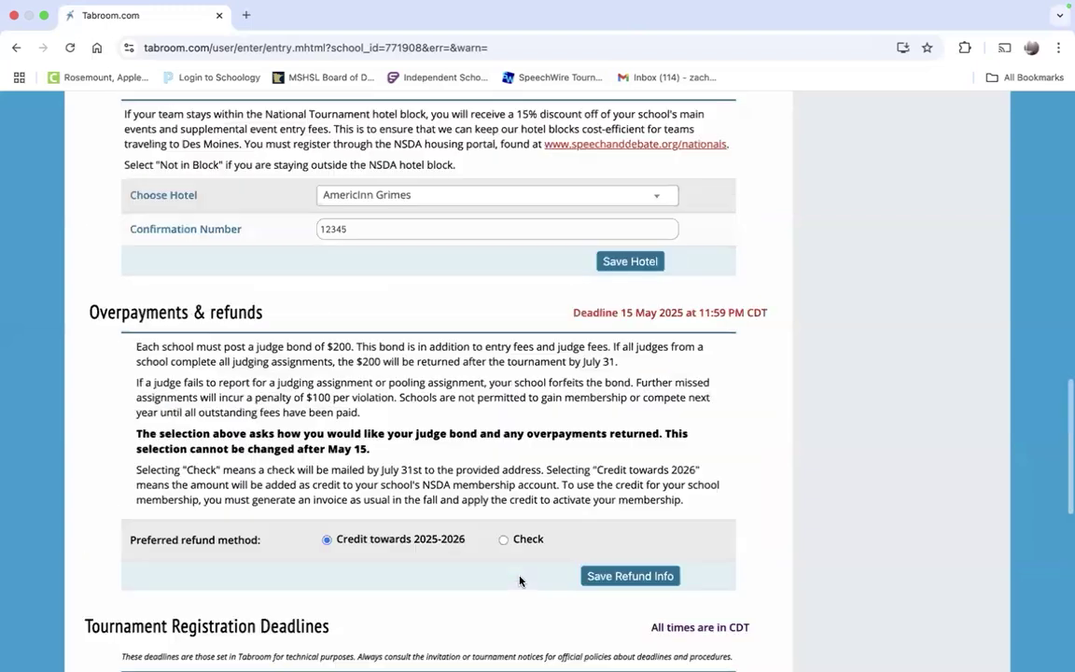
scroll(520, 580, up, 10)
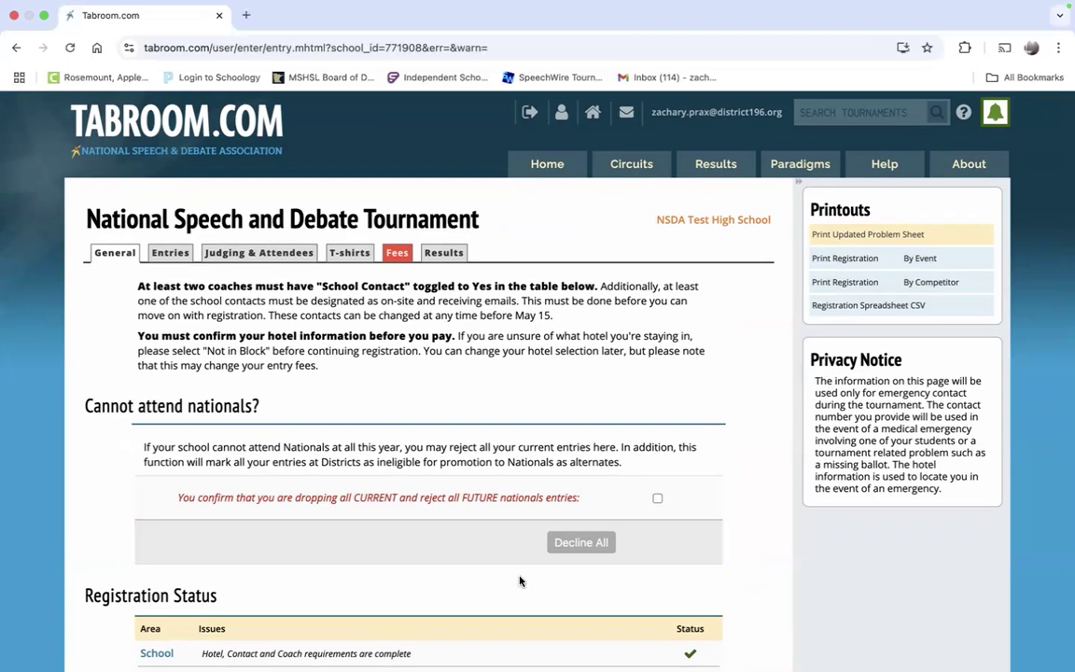
scroll(519, 581, down, 10)
scroll(523, 598, down, 15)
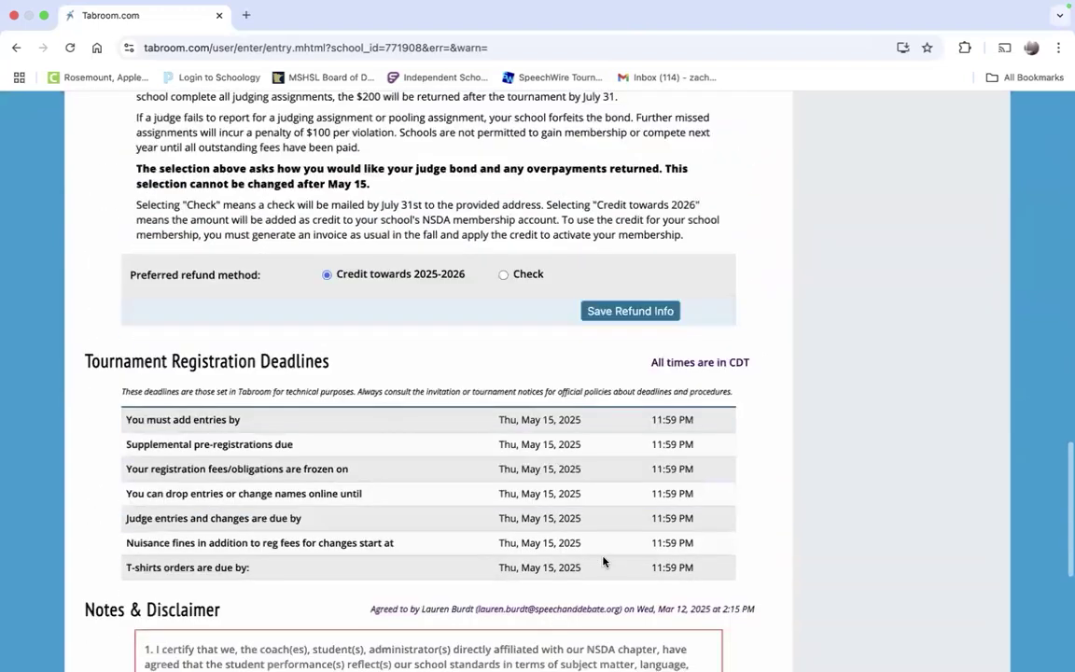
scroll(602, 561, down, 1)
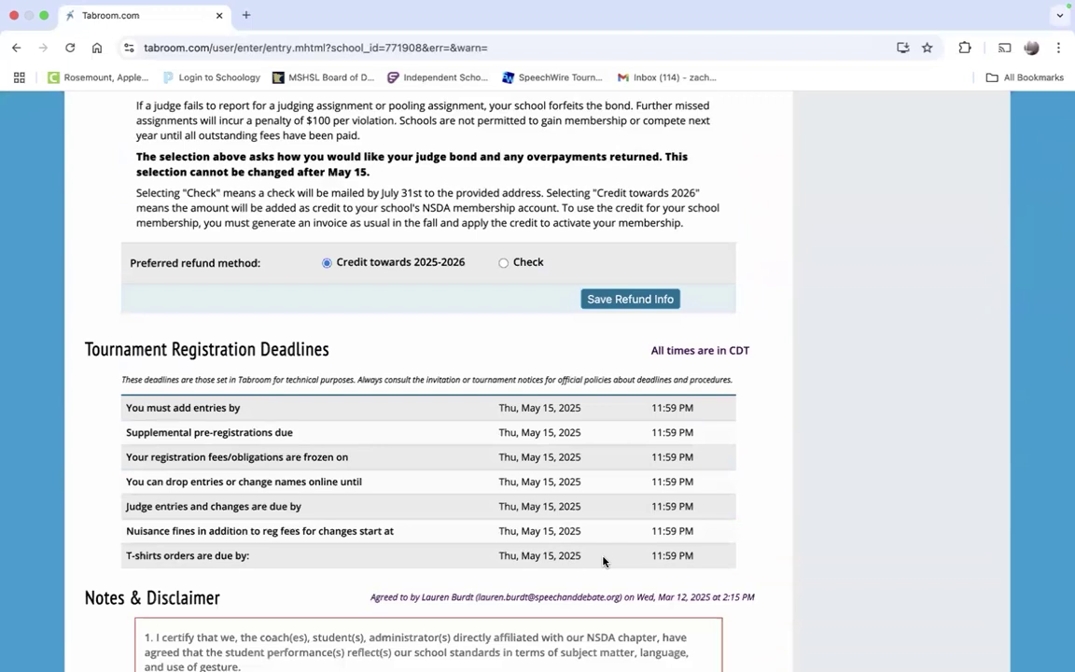
scroll(603, 561, down, 1)
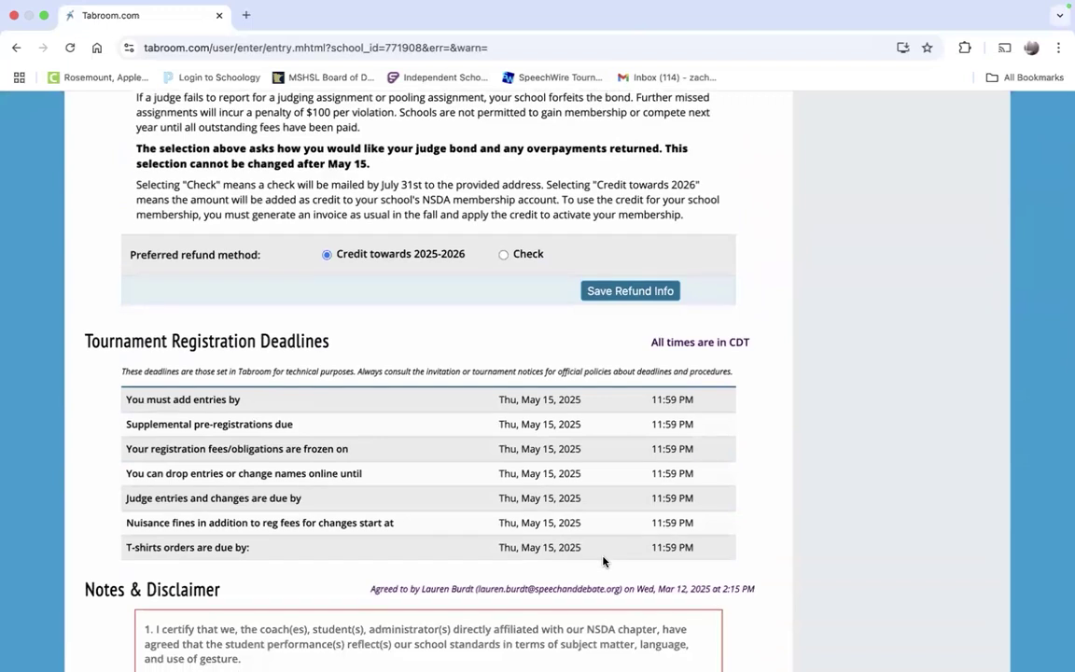
scroll(603, 561, up, 3)
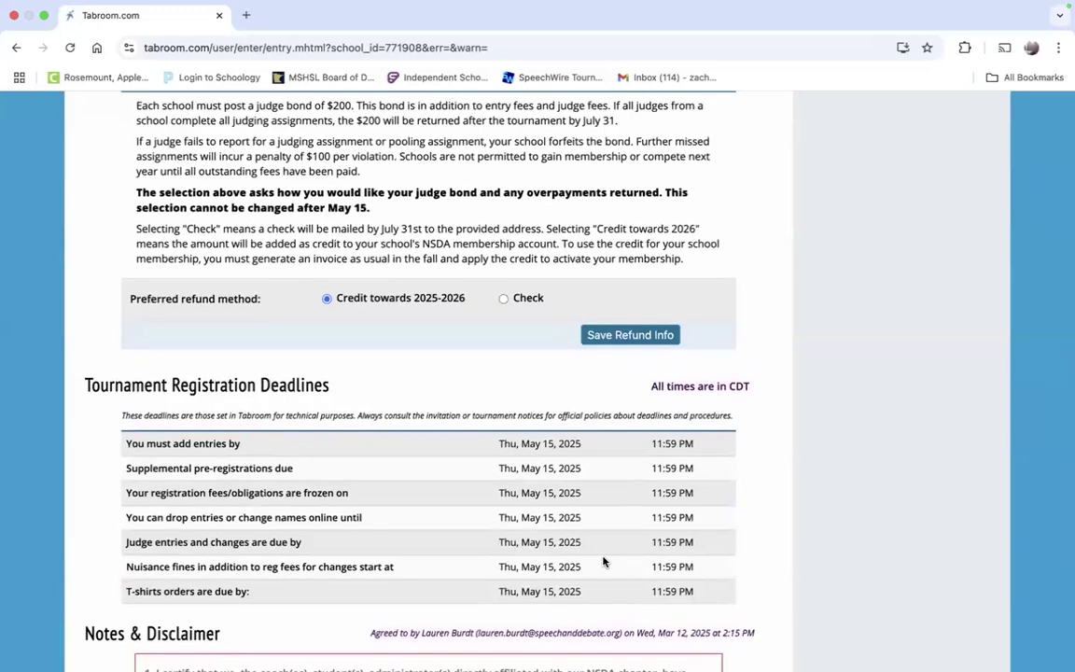
scroll(603, 561, up, 15)
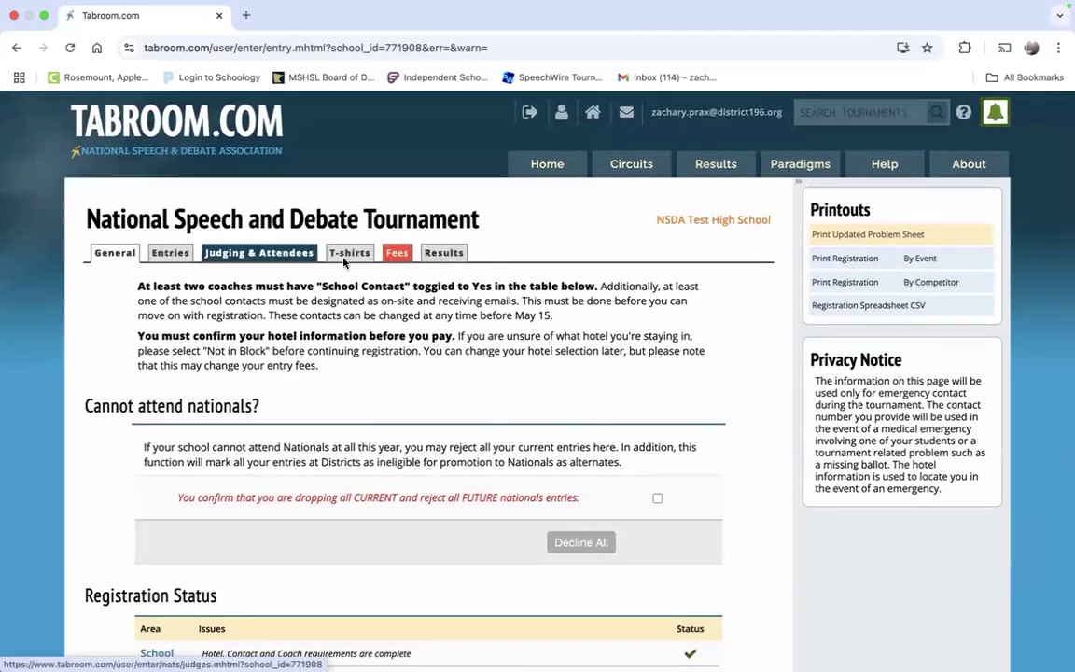
Step: Check the amount due under Fees, then return to the four registered entries
click(398, 255)
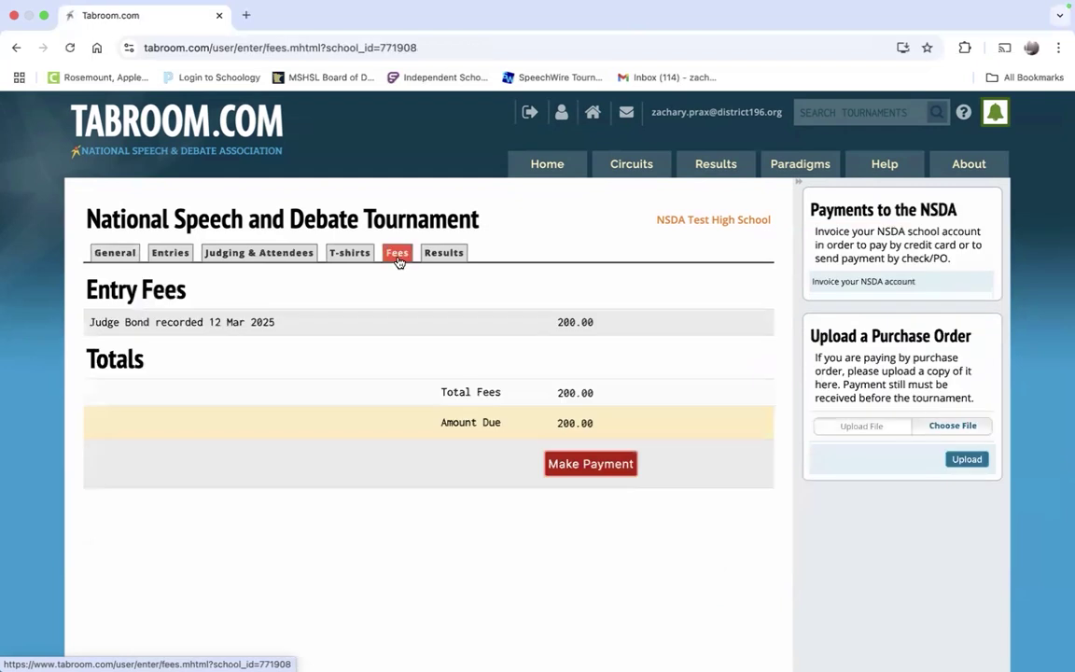
click(170, 252)
click(115, 252)
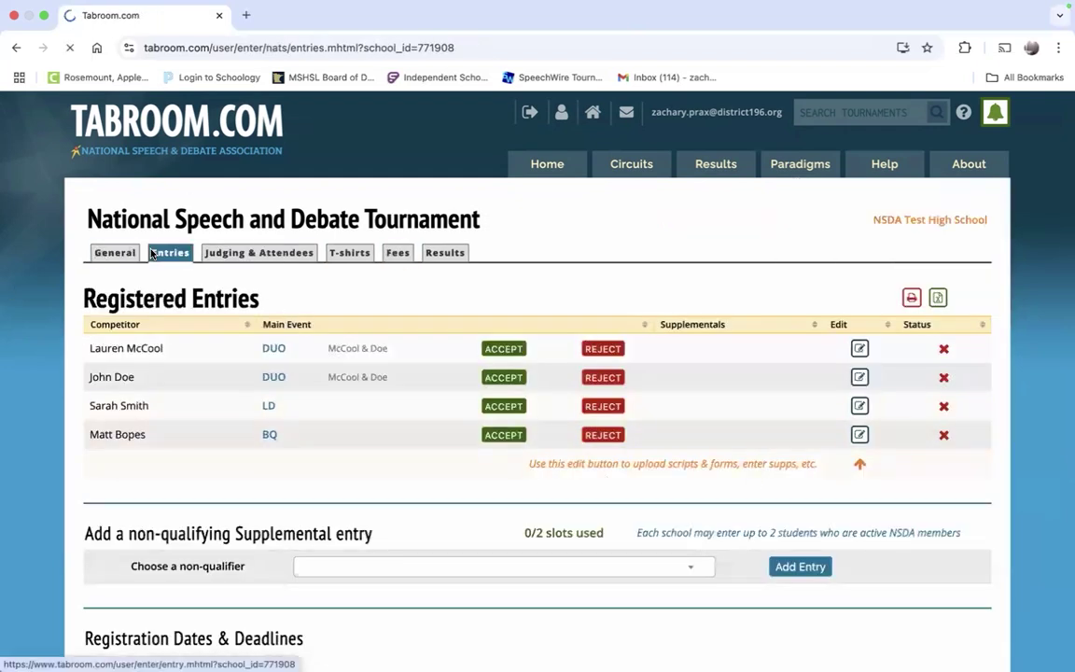
click(160, 254)
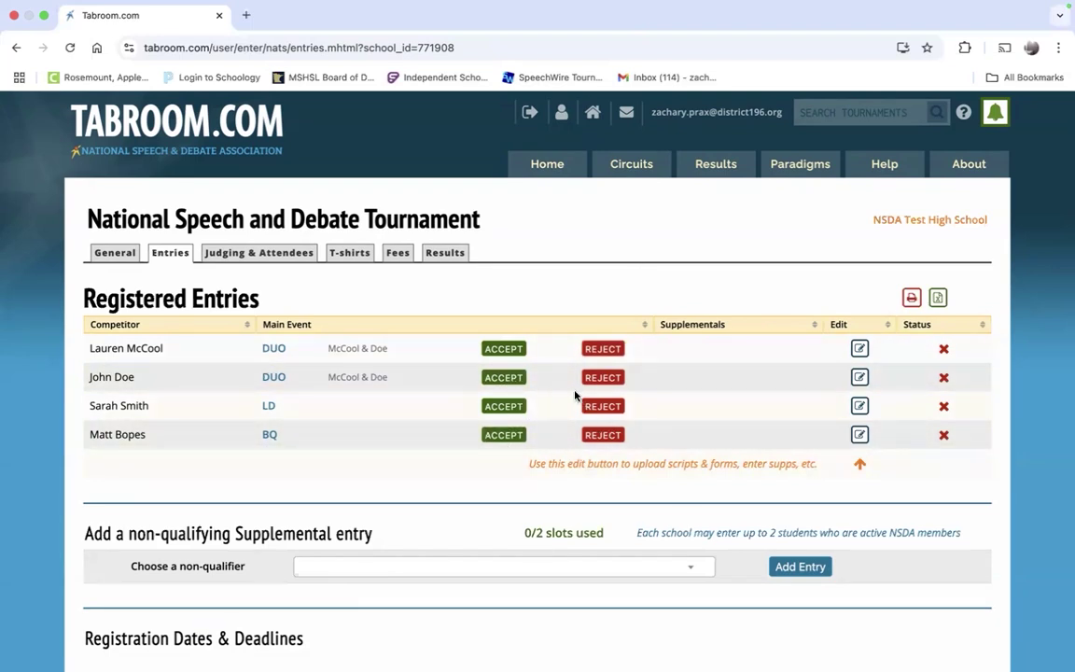
scroll(717, 394, up, 1)
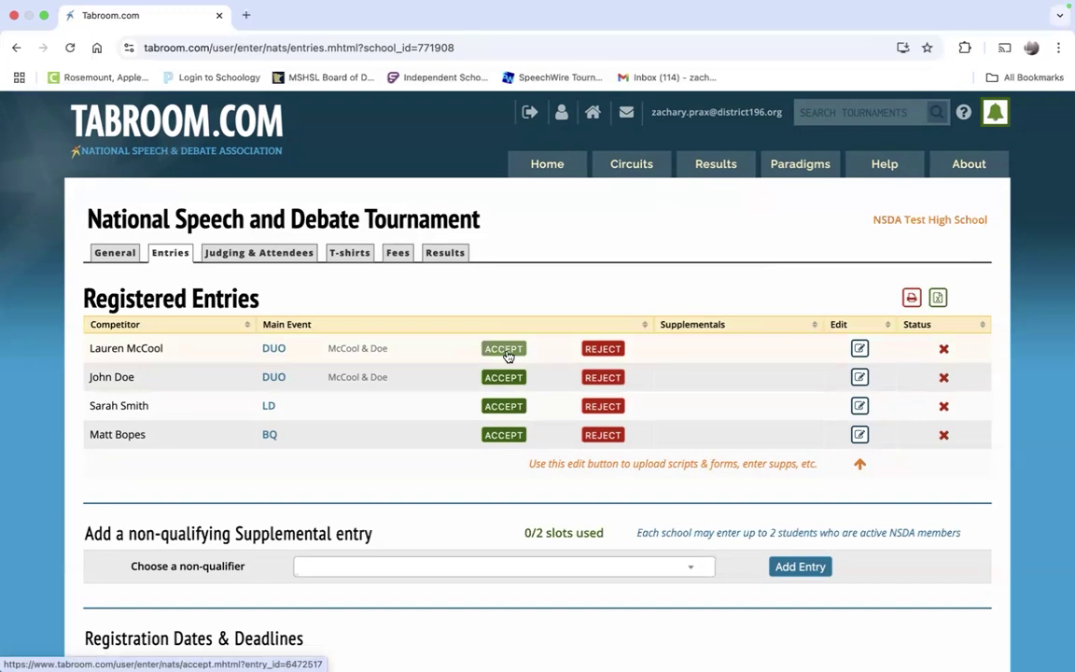
Step: Accept the DUO pair, the LD entry and the BQ entry
click(505, 353)
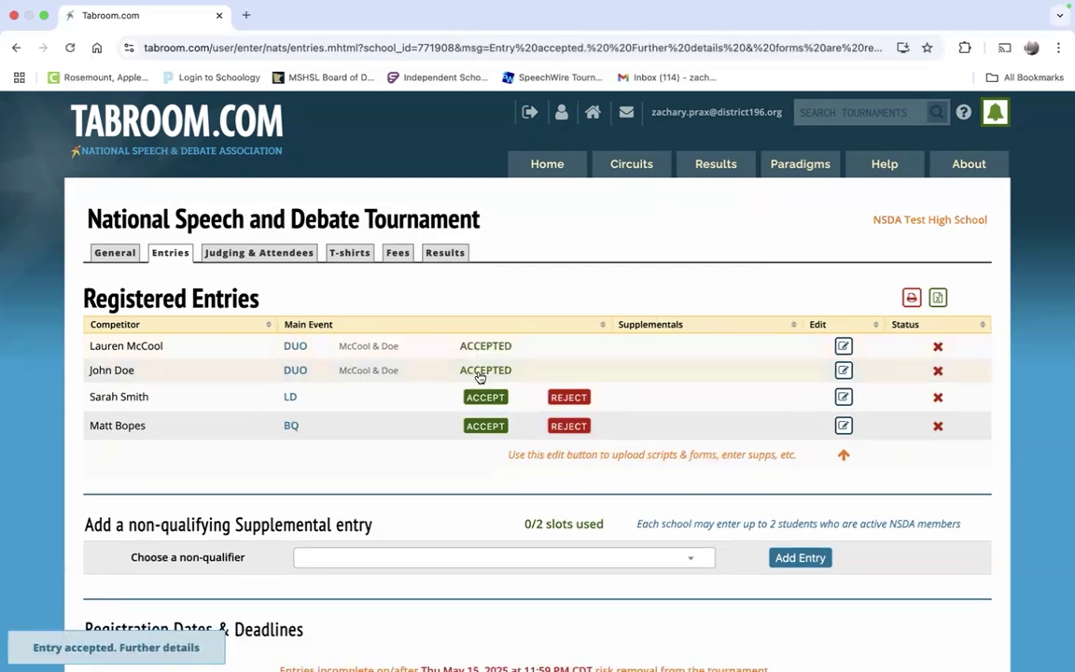
click(491, 406)
click(493, 420)
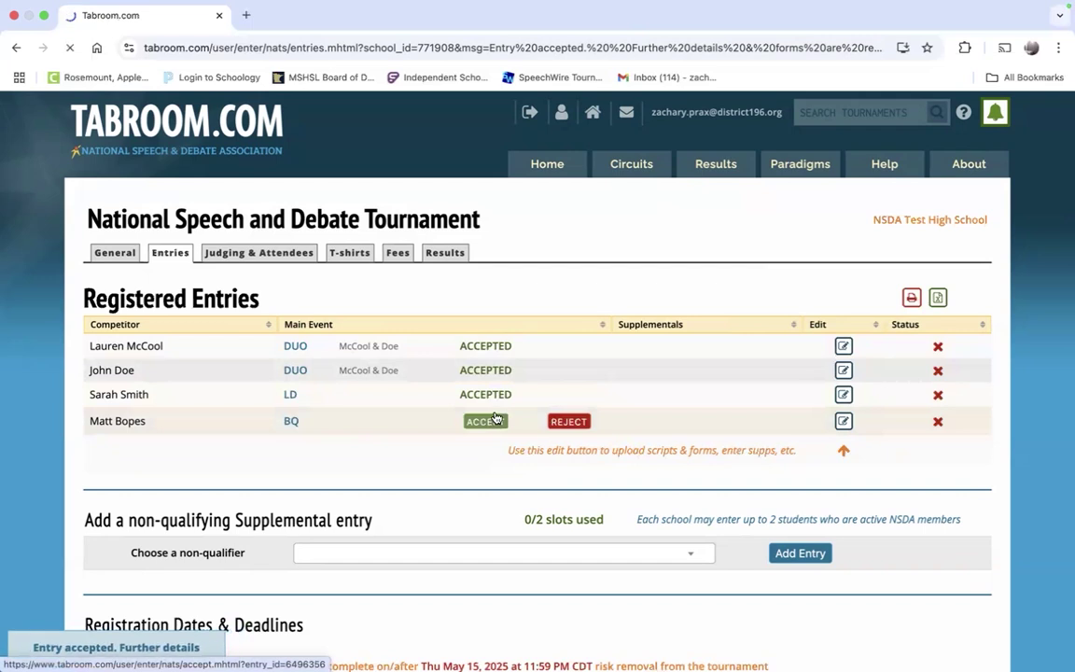
scroll(490, 439, down, 1)
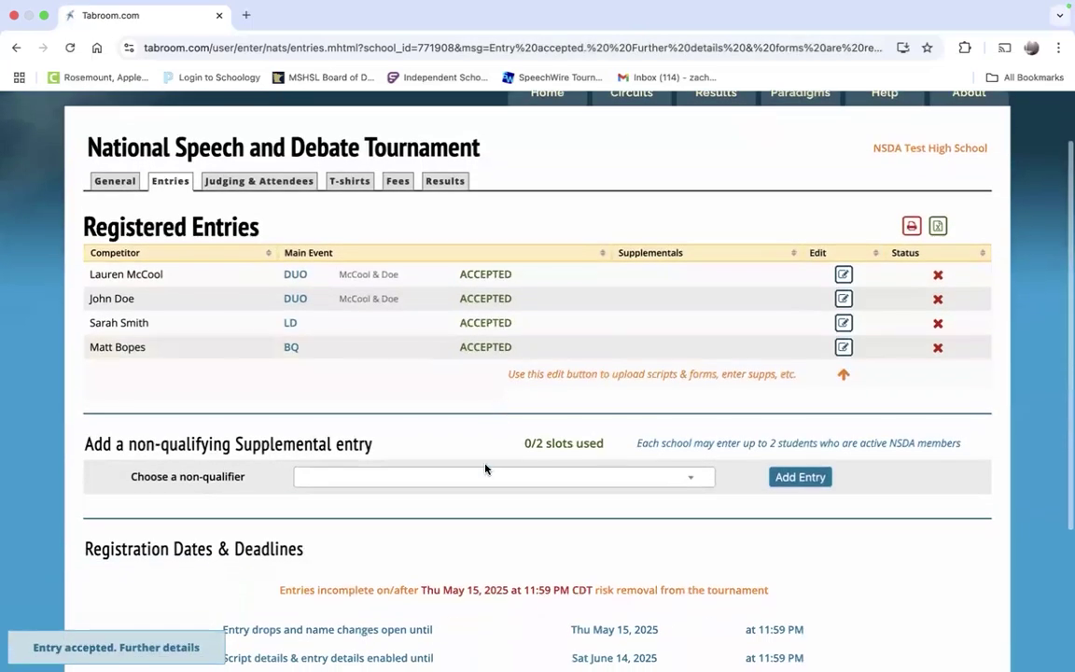
scroll(485, 473, down, 3)
scroll(486, 473, up, 3)
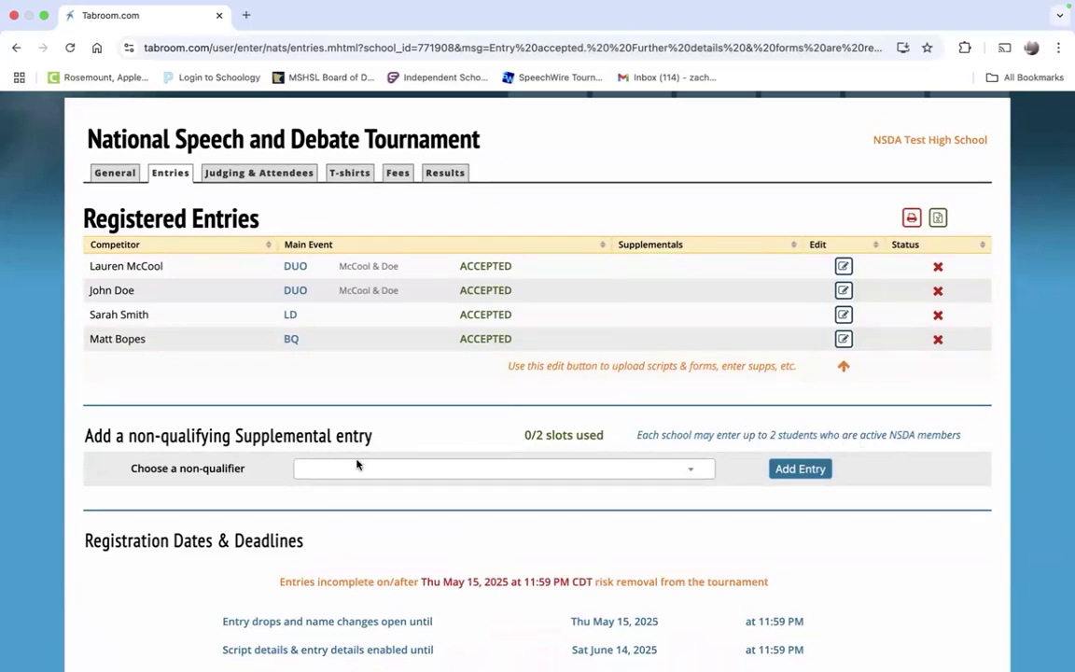
scroll(408, 499, up, 2)
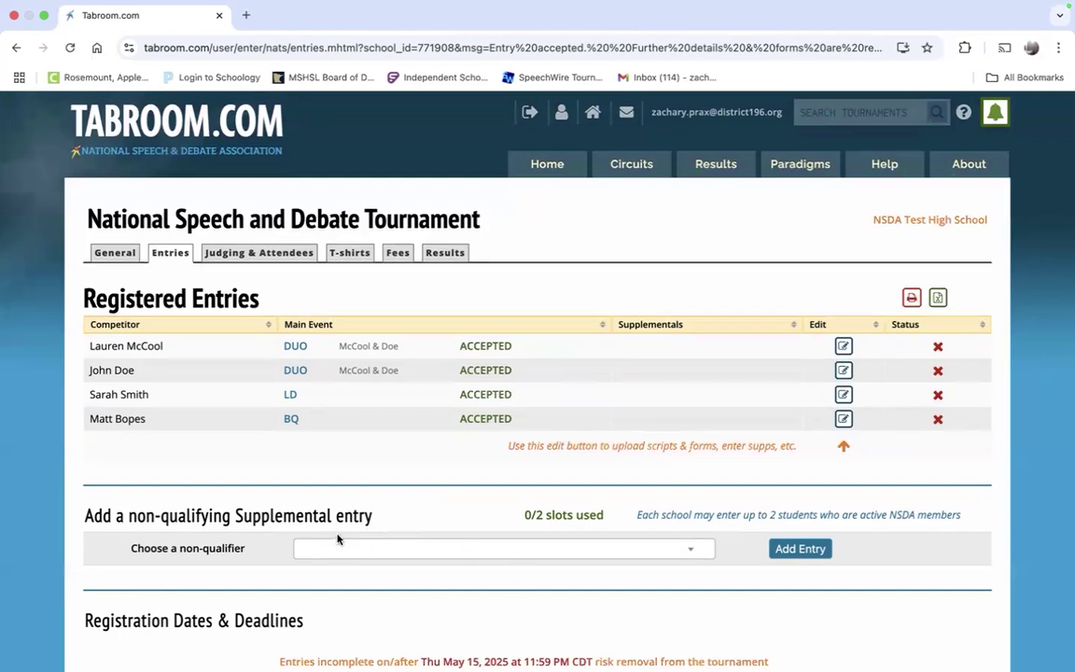
scroll(373, 547, down, 1)
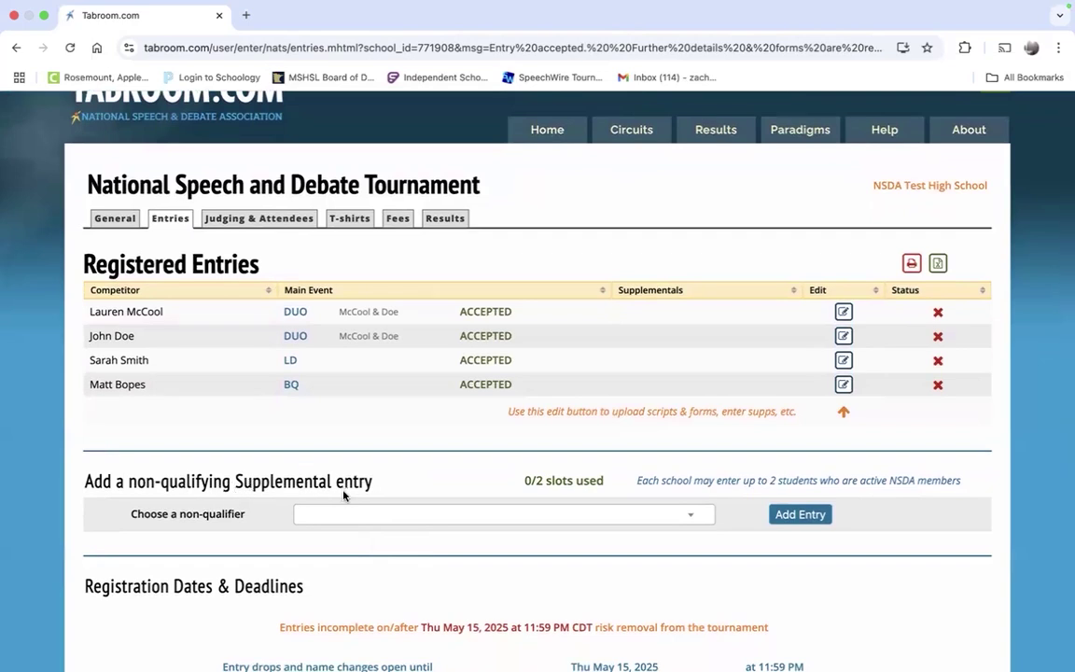
Step: Check the non-qualifier list, find it empty, and close it
click(439, 514)
scroll(563, 504, down, 3)
click(589, 414)
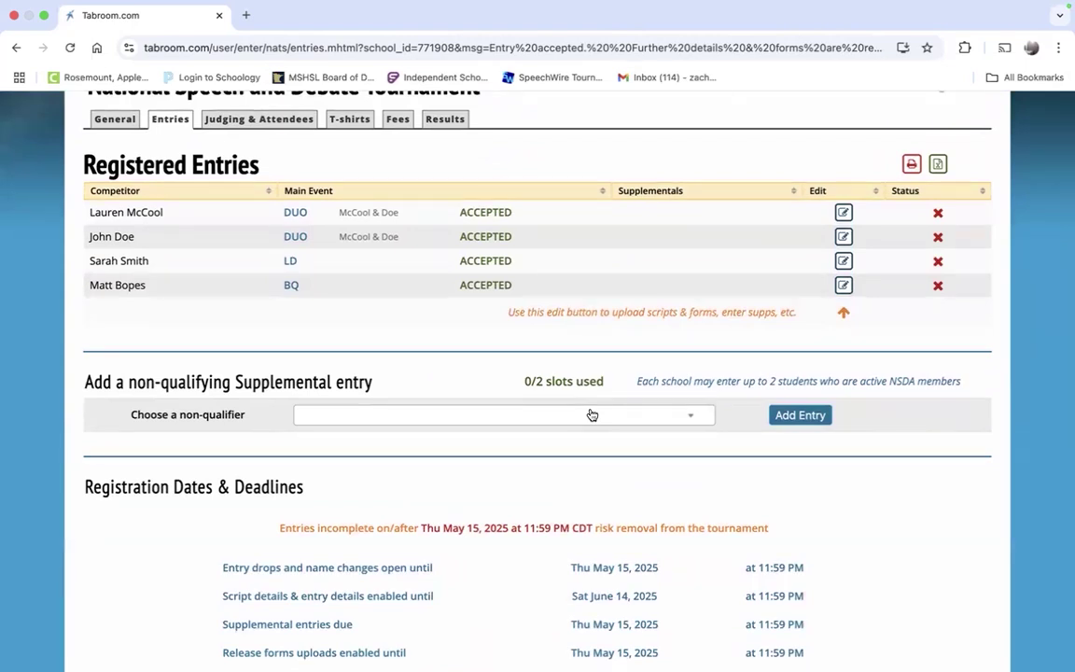
scroll(592, 415, up, 4)
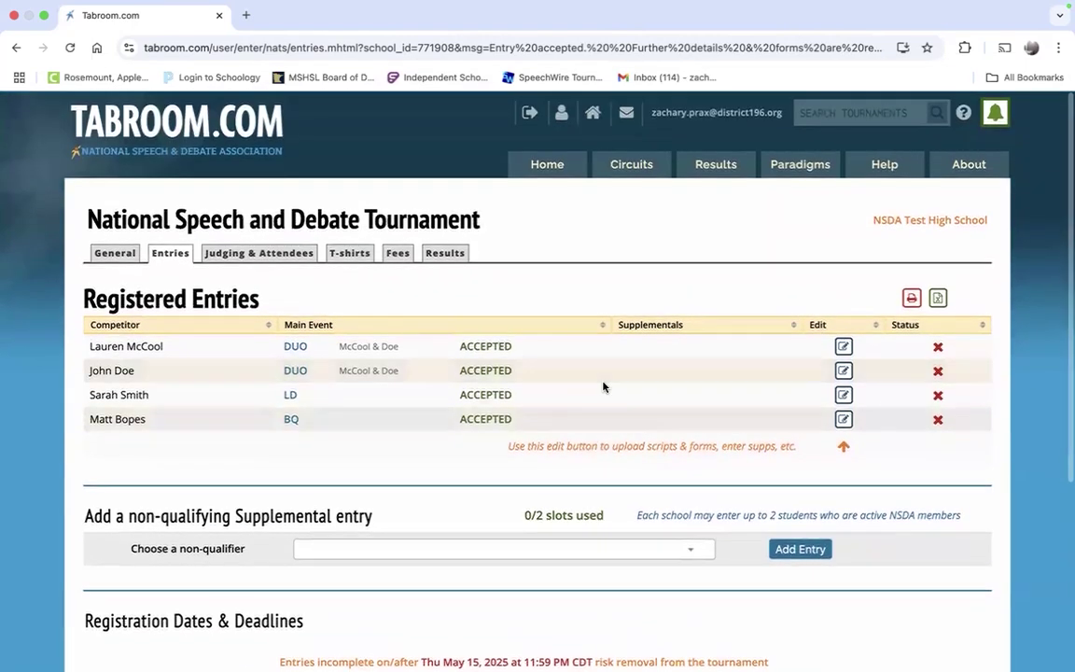
click(259, 252)
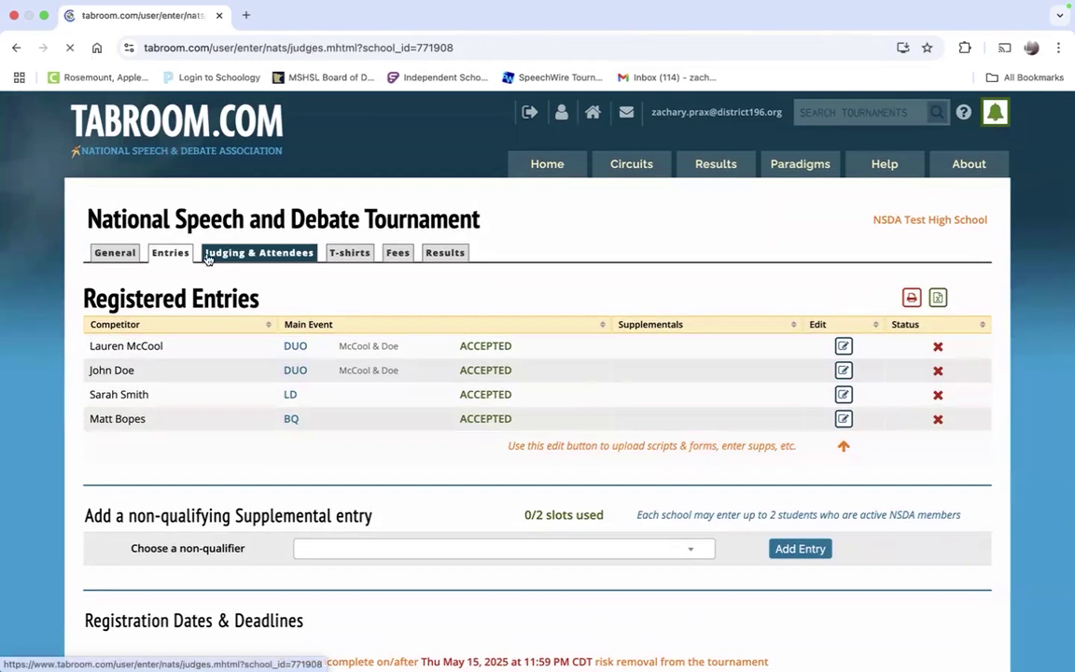
click(170, 252)
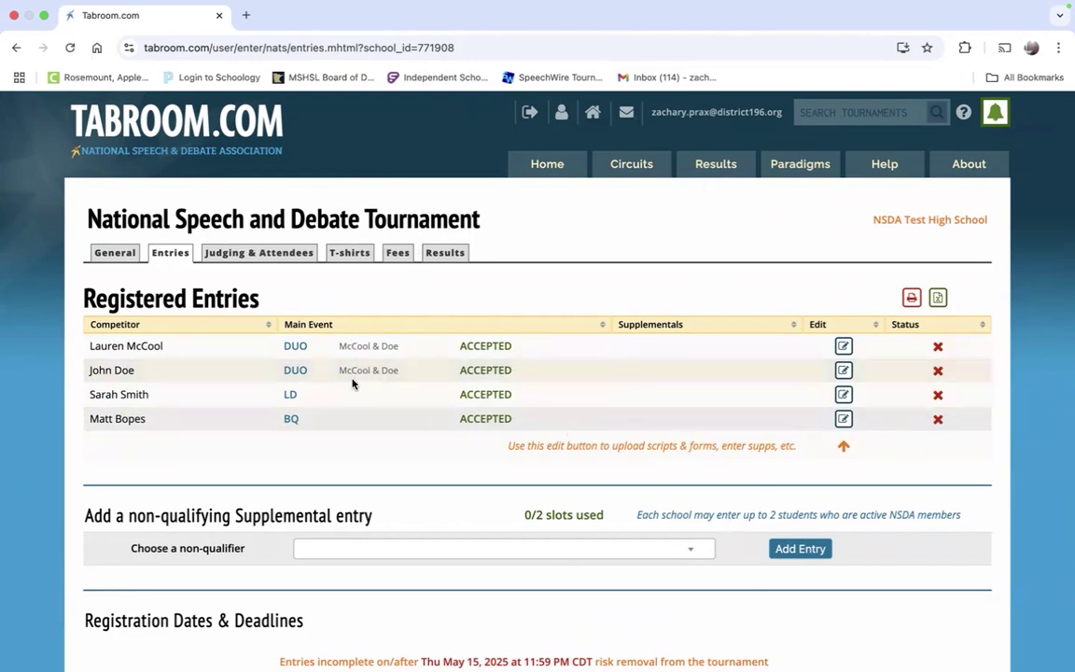
Step: Open the BQ entrant's entry details and look over its sections
click(842, 419)
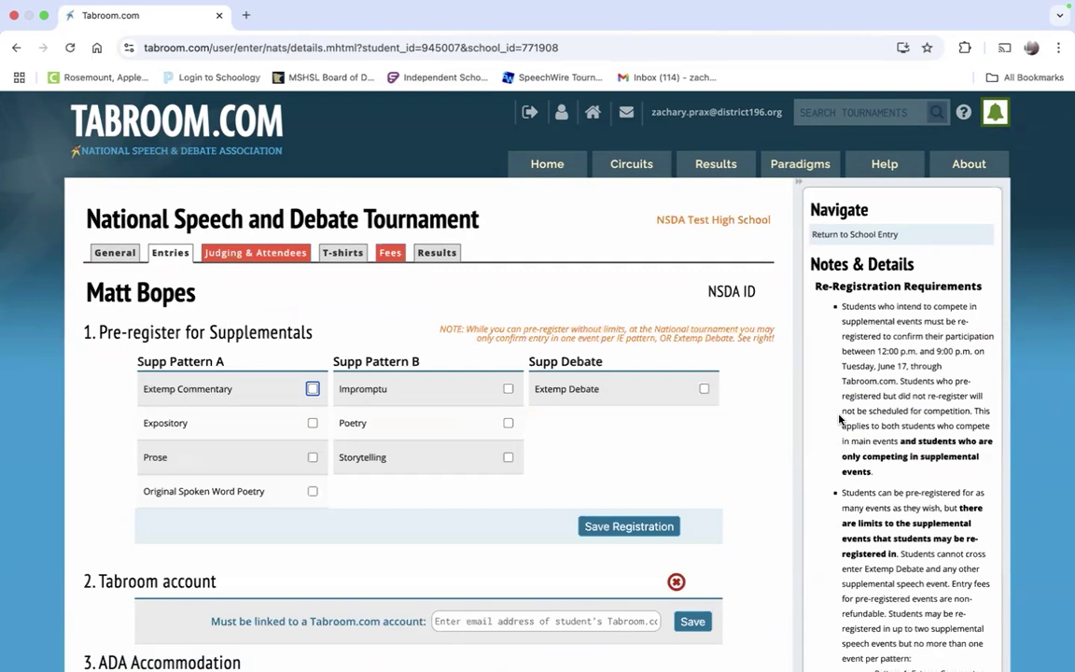
scroll(839, 419, down, 1)
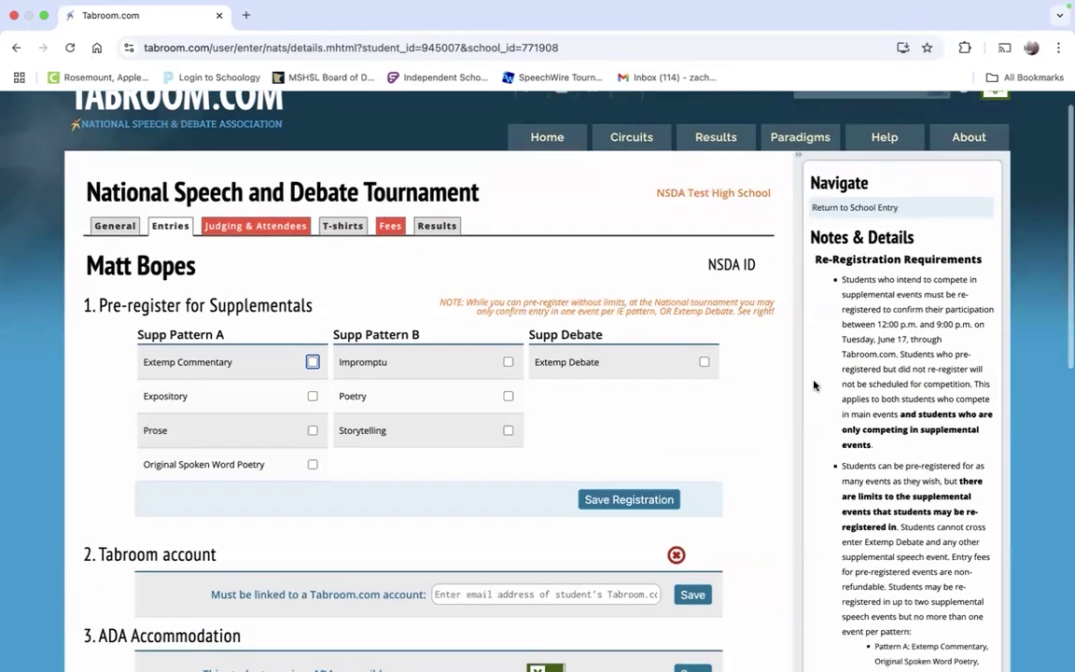
scroll(357, 305, down, 1)
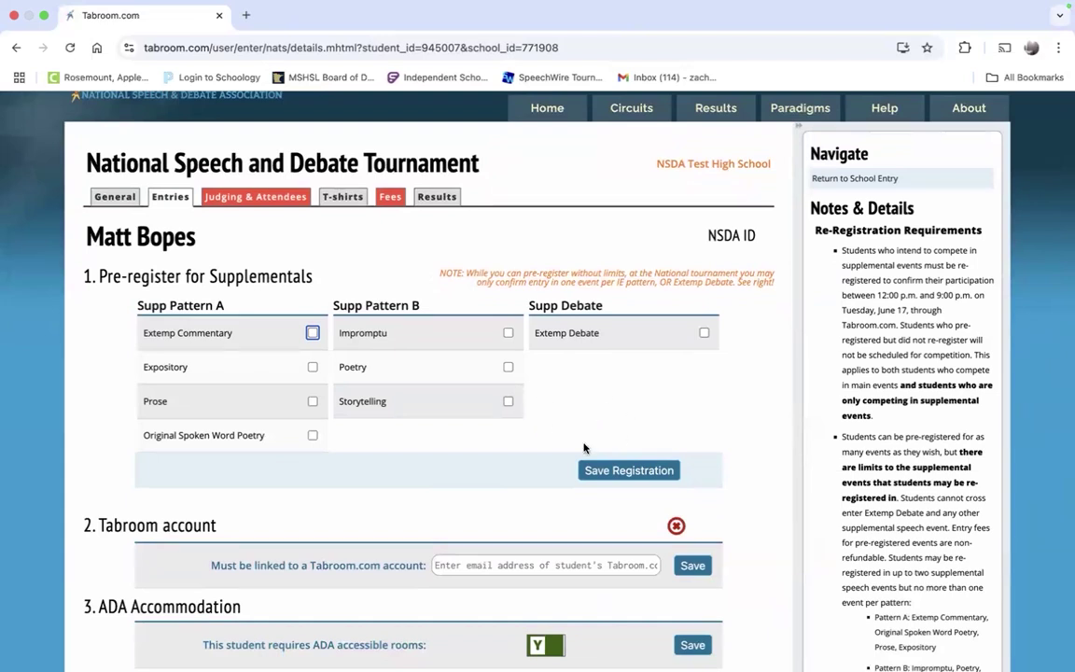
scroll(560, 355, down, 2)
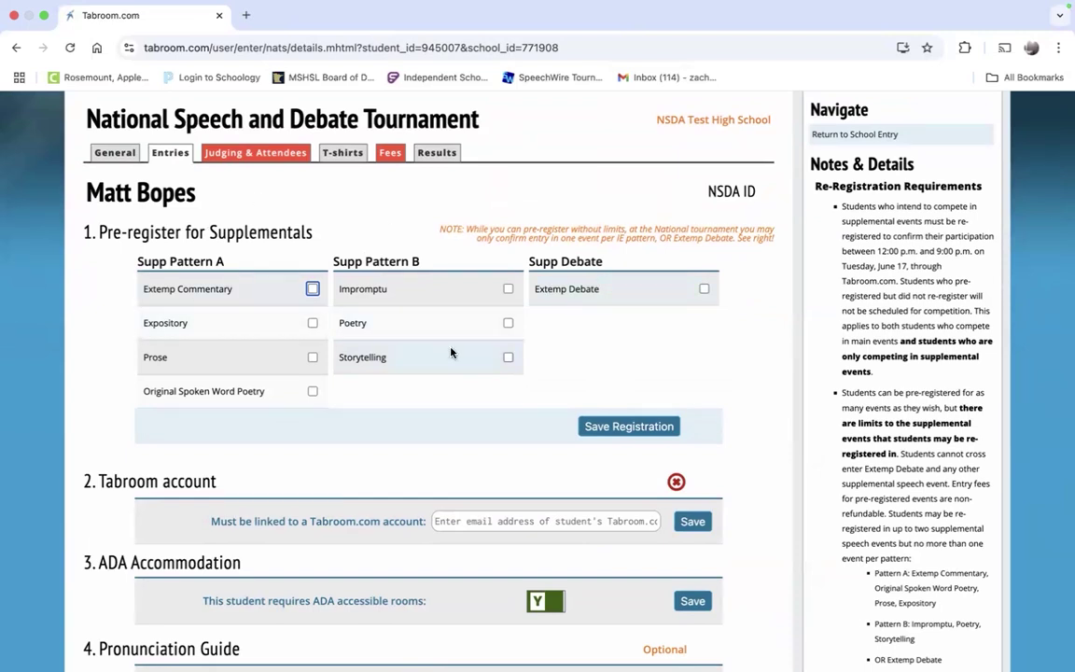
scroll(650, 379, down, 1)
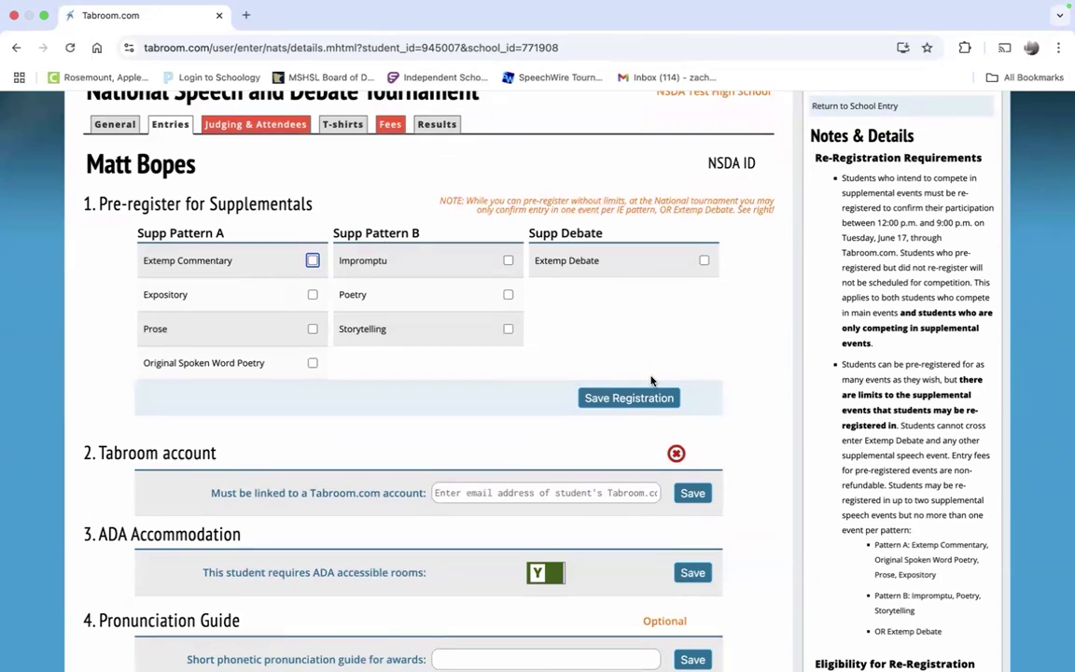
Step: Try Extemp Debate, Impromptu and Extemp Commentary supplementals, leaving none pre-registered
click(703, 261)
click(703, 261)
click(505, 263)
click(279, 265)
click(279, 265)
click(387, 270)
scroll(943, 220, down, 1)
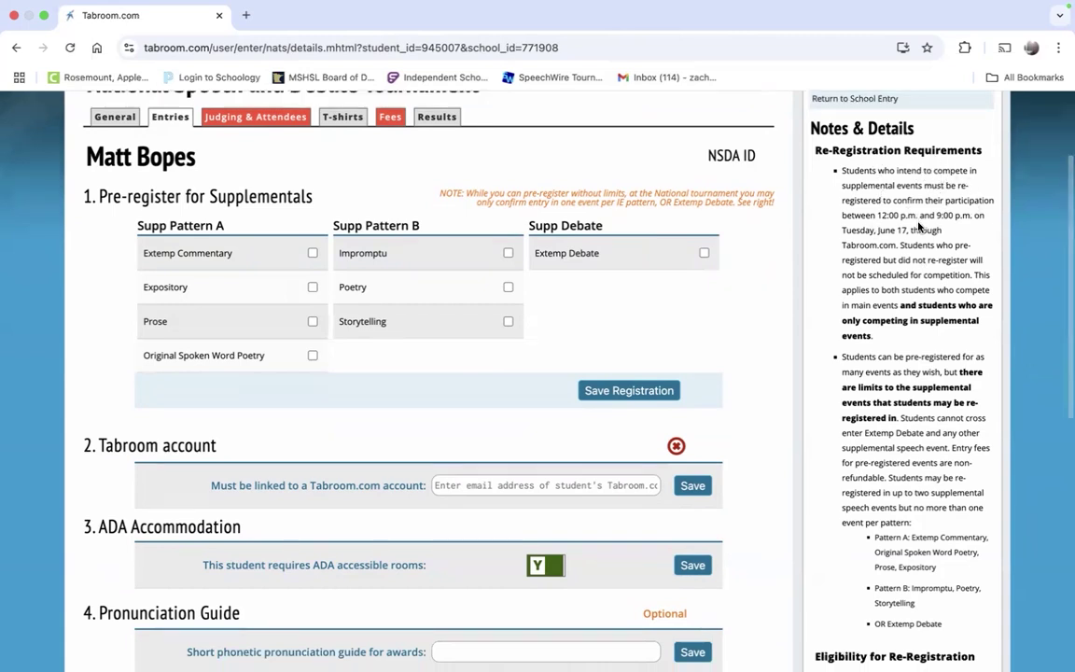
scroll(920, 227, down, 3)
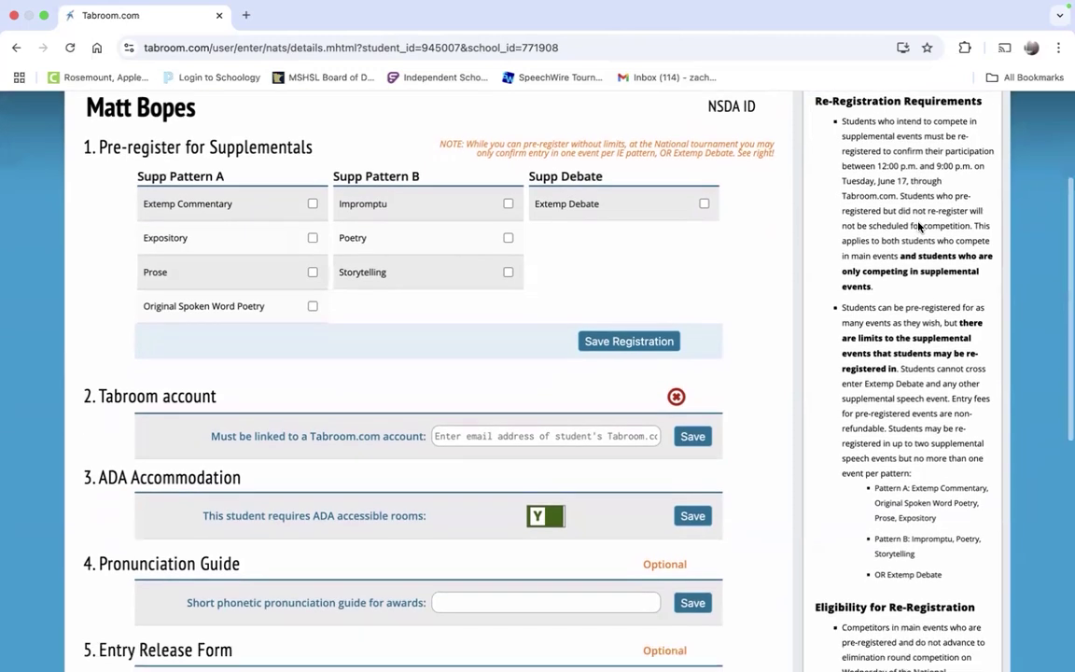
scroll(921, 403, down, 1)
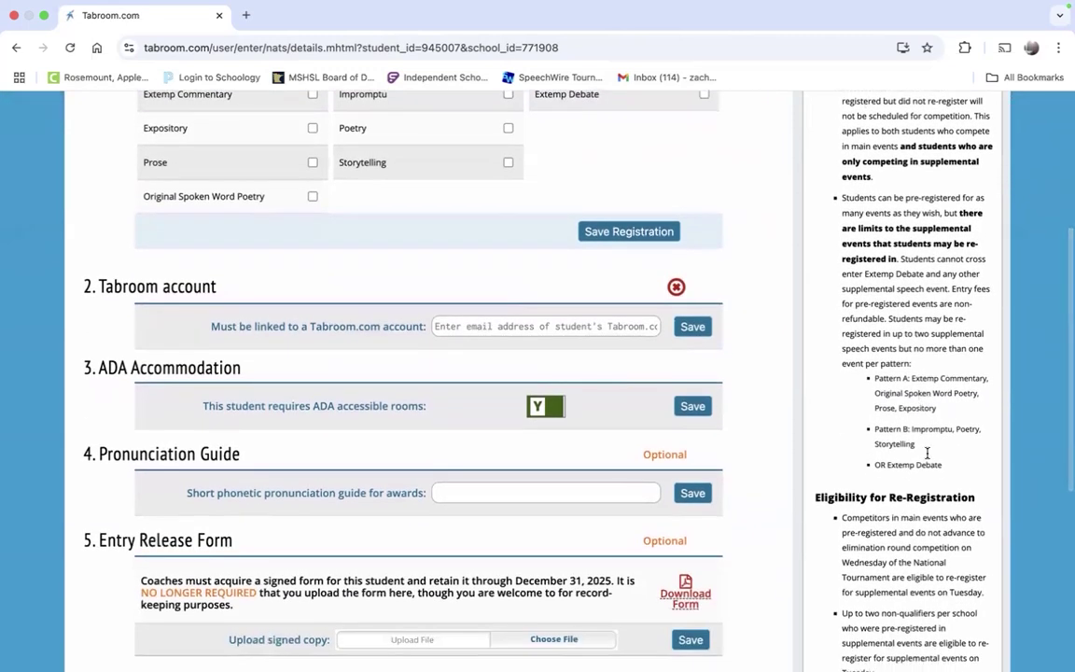
scroll(941, 285, up, 2)
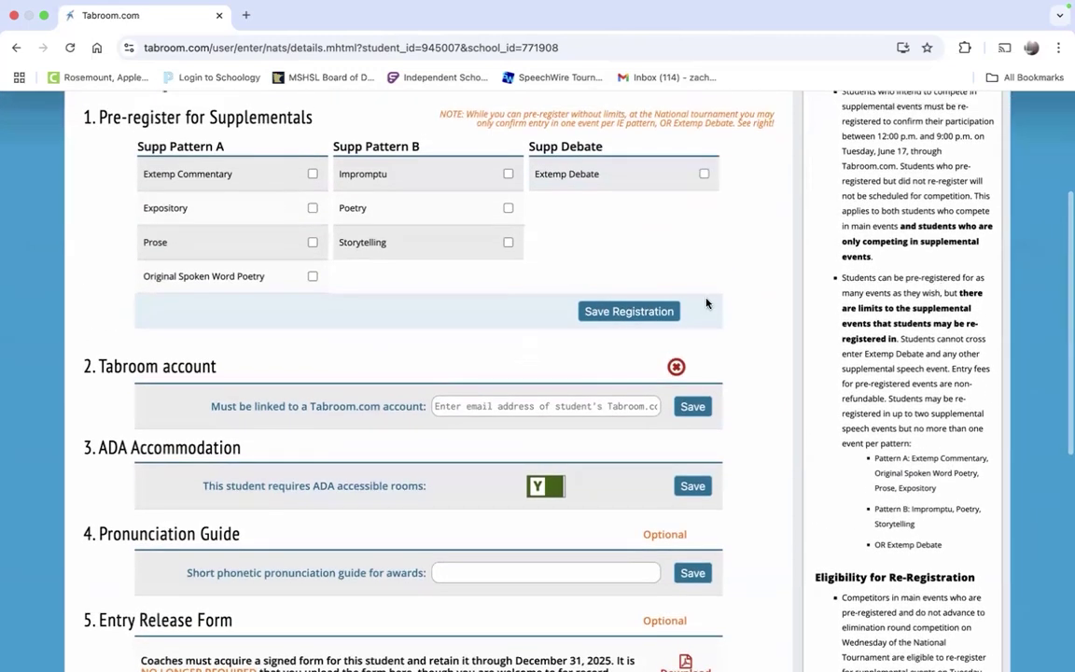
scroll(773, 348, down, 1)
scroll(773, 348, down, 2)
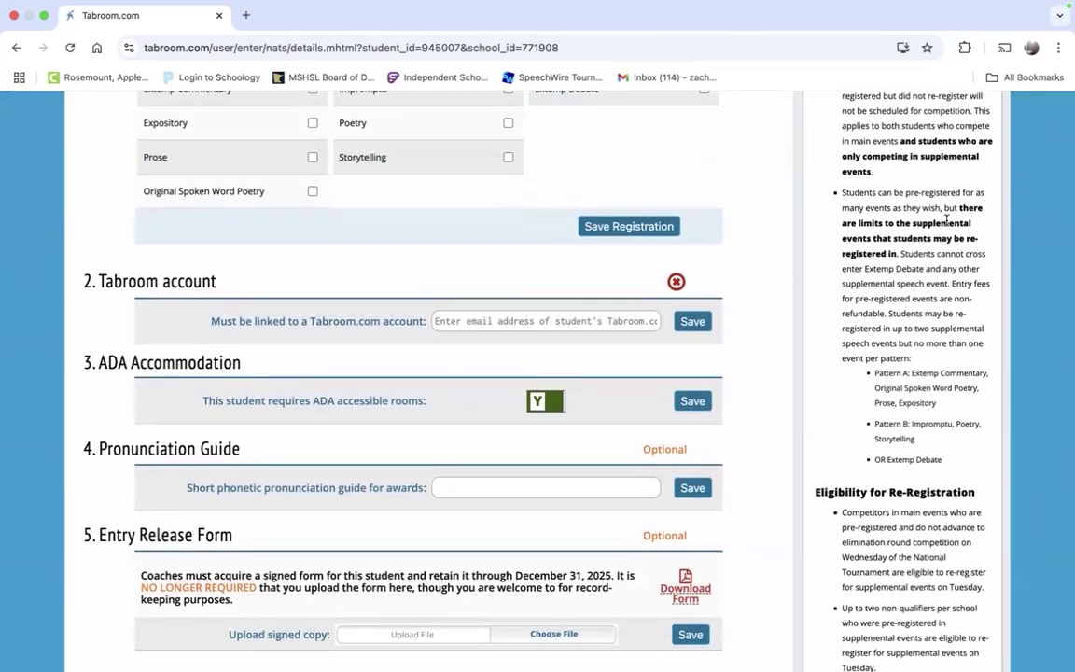
scroll(926, 278, up, 1)
scroll(926, 278, up, 1)
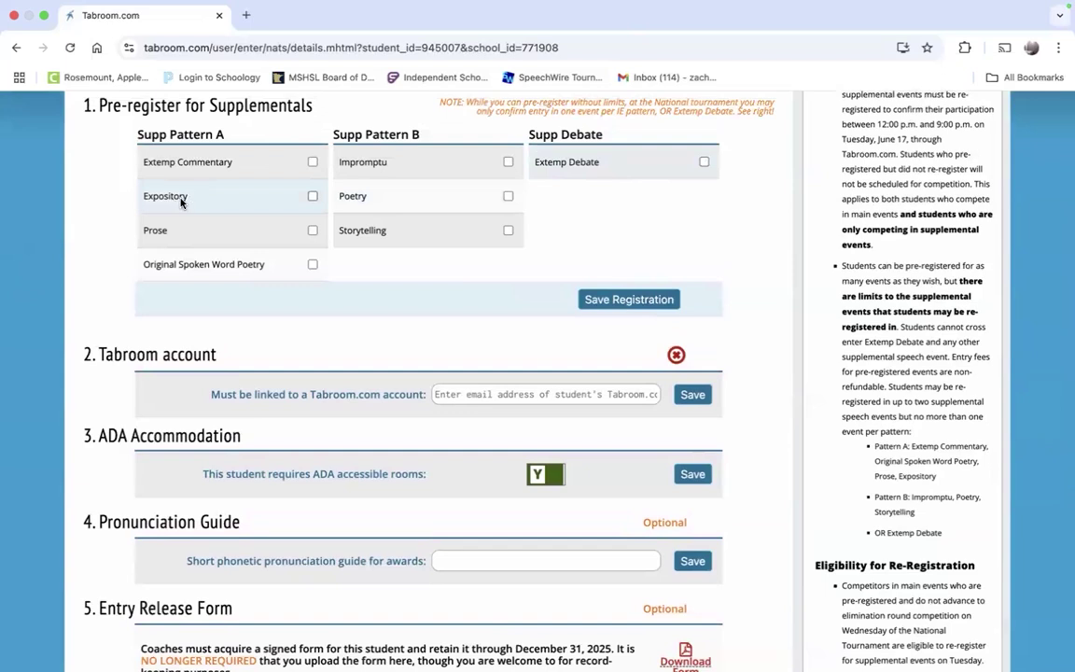
Step: Try Extemp Debate, Expository and Original Spoken Word Poetry, leaving only Expository ticked
click(554, 166)
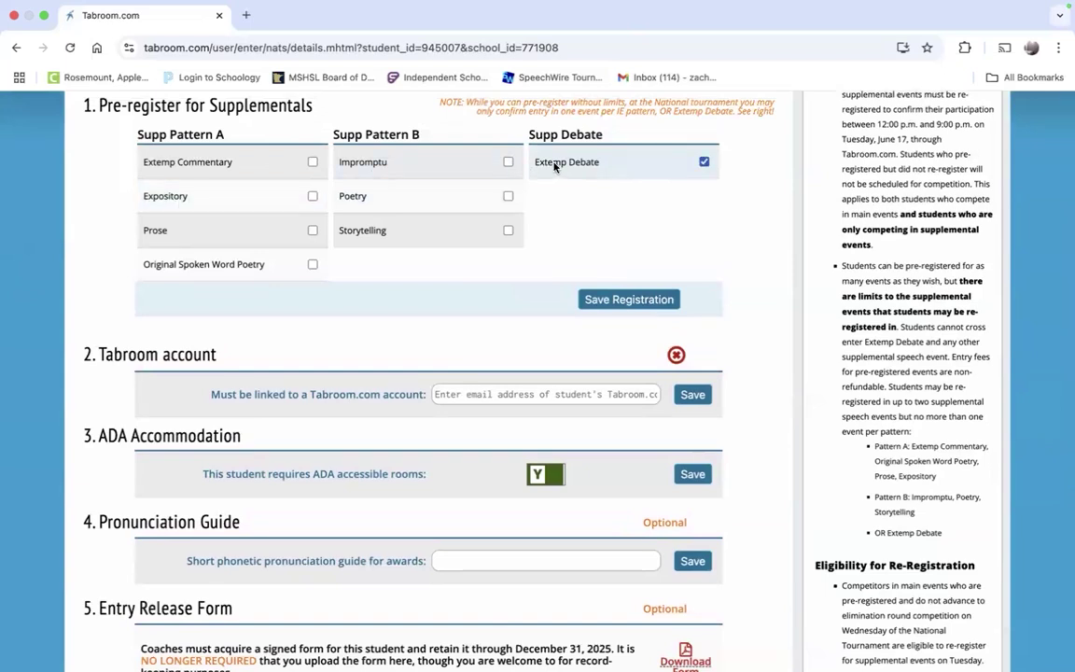
click(620, 170)
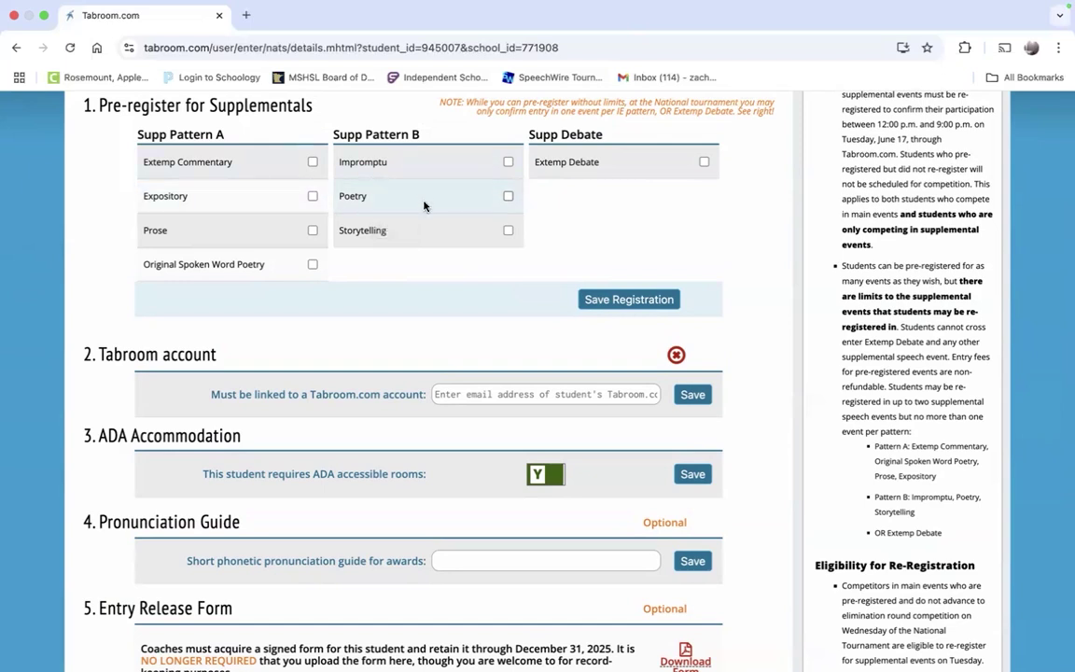
click(276, 202)
click(248, 274)
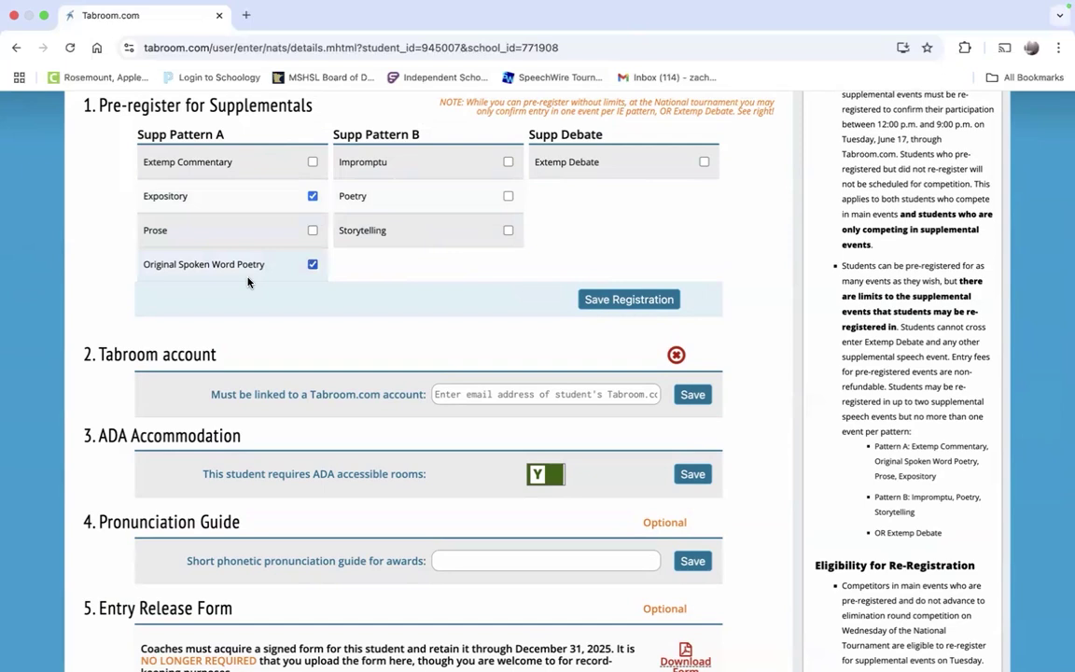
click(249, 280)
click(255, 199)
click(255, 199)
Step: Clear Impromptu and Expository so only Extemp Debate stays pre-registered
click(396, 168)
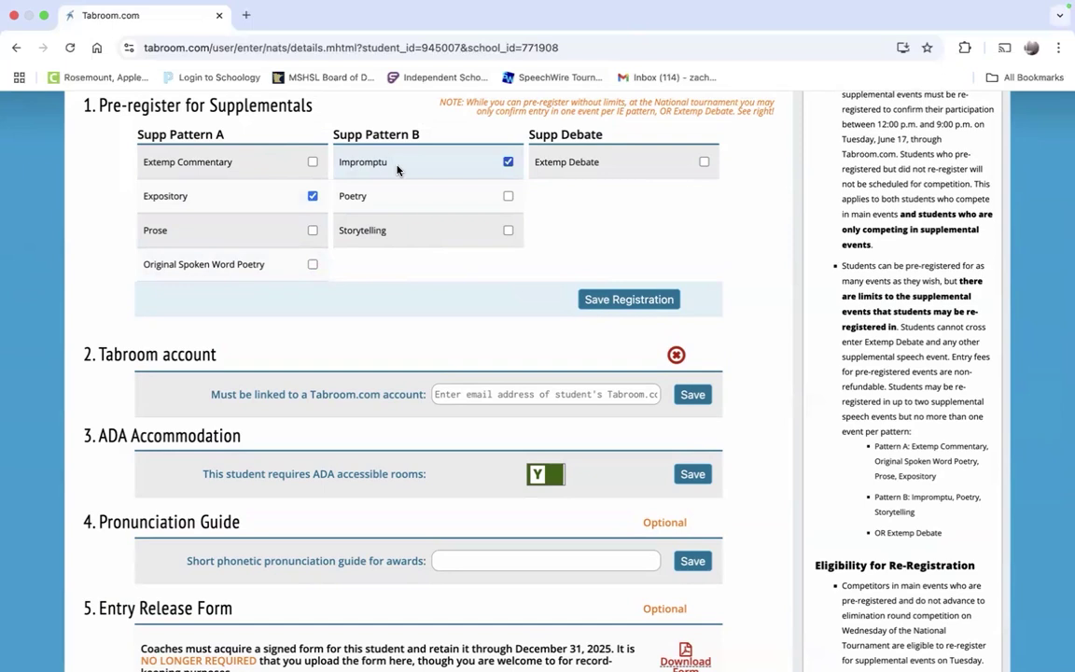
click(396, 168)
click(291, 197)
click(666, 163)
click(665, 163)
scroll(576, 376, up, 3)
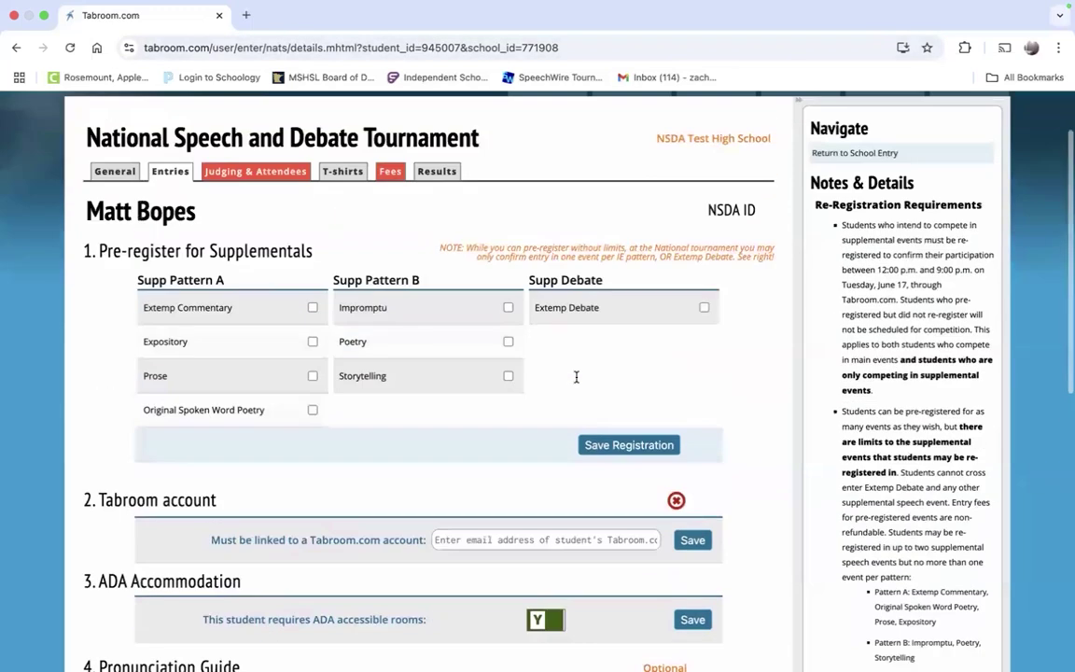
click(606, 317)
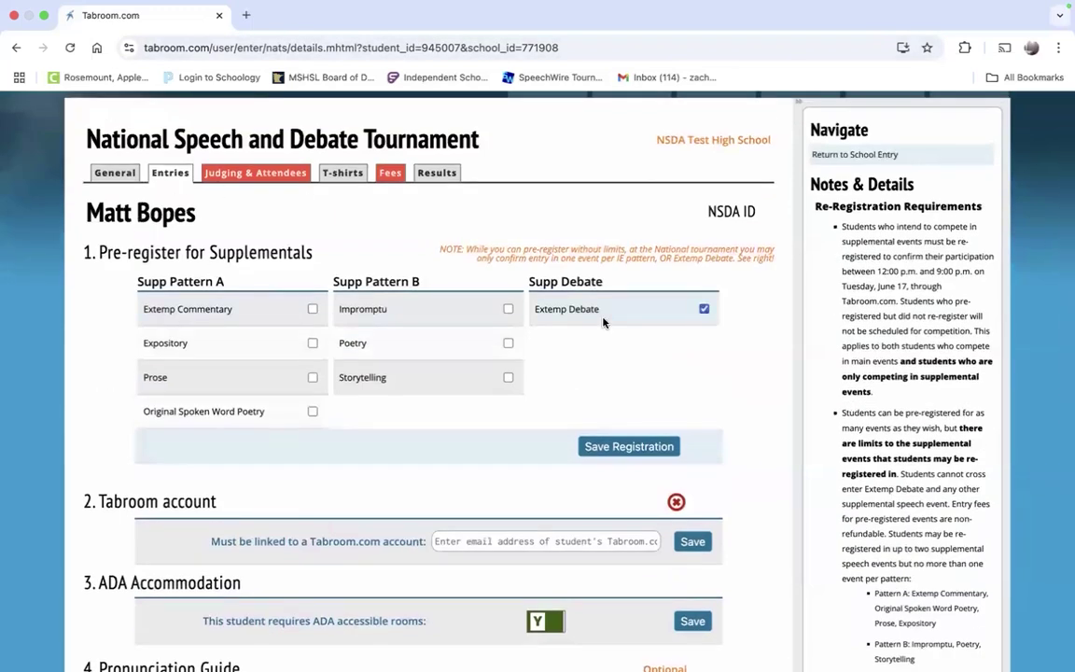
scroll(797, 348, down, 6)
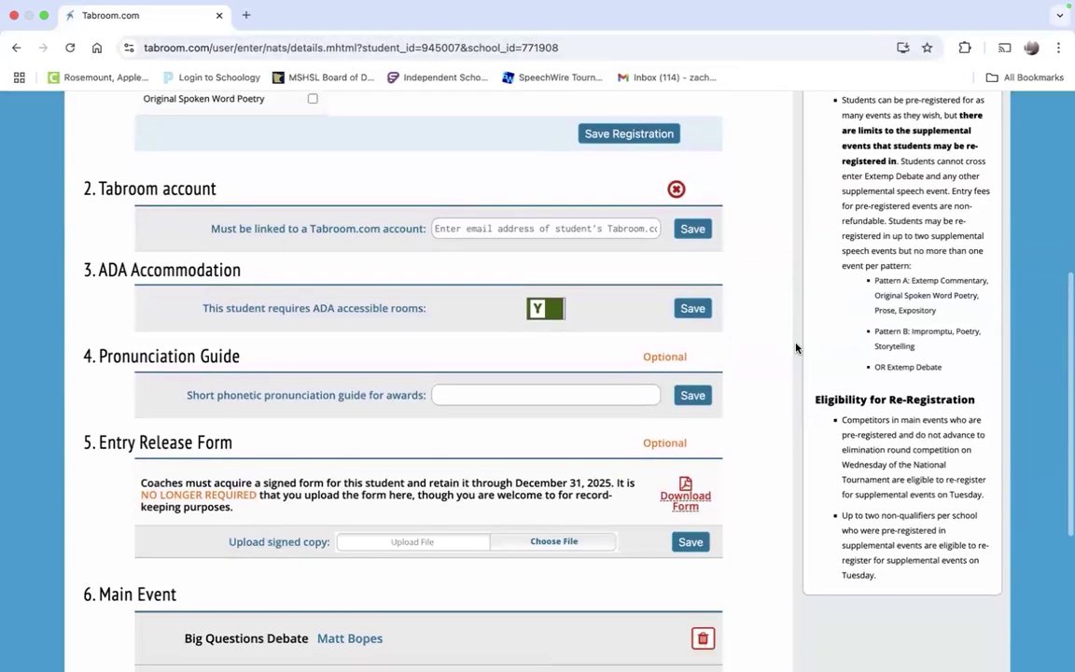
scroll(796, 344, down, 1)
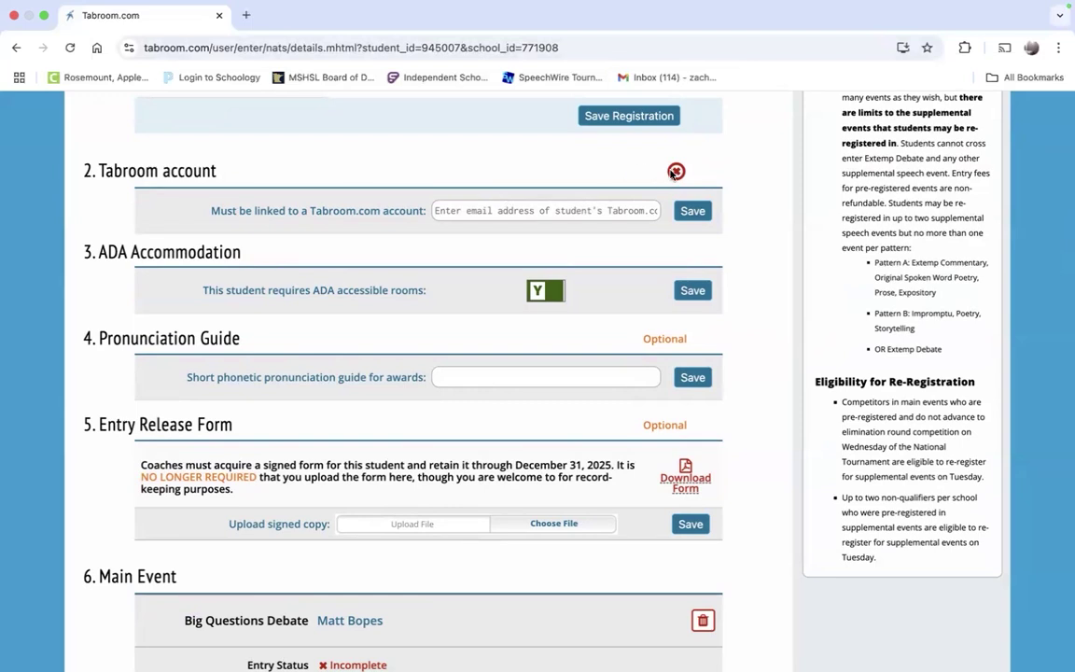
click(628, 209)
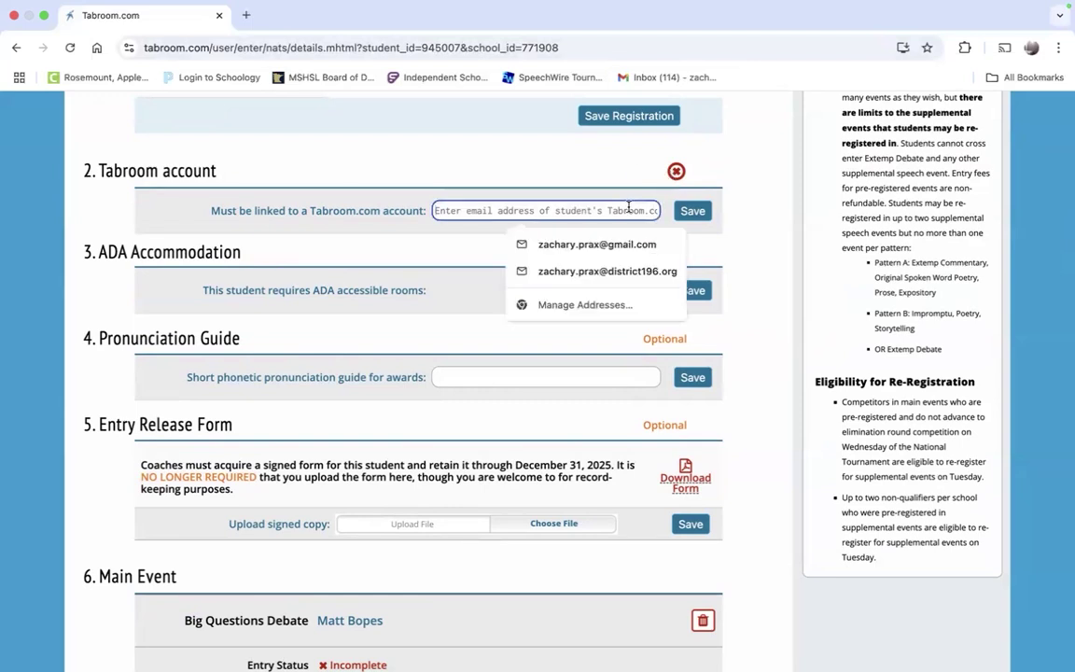
click(600, 178)
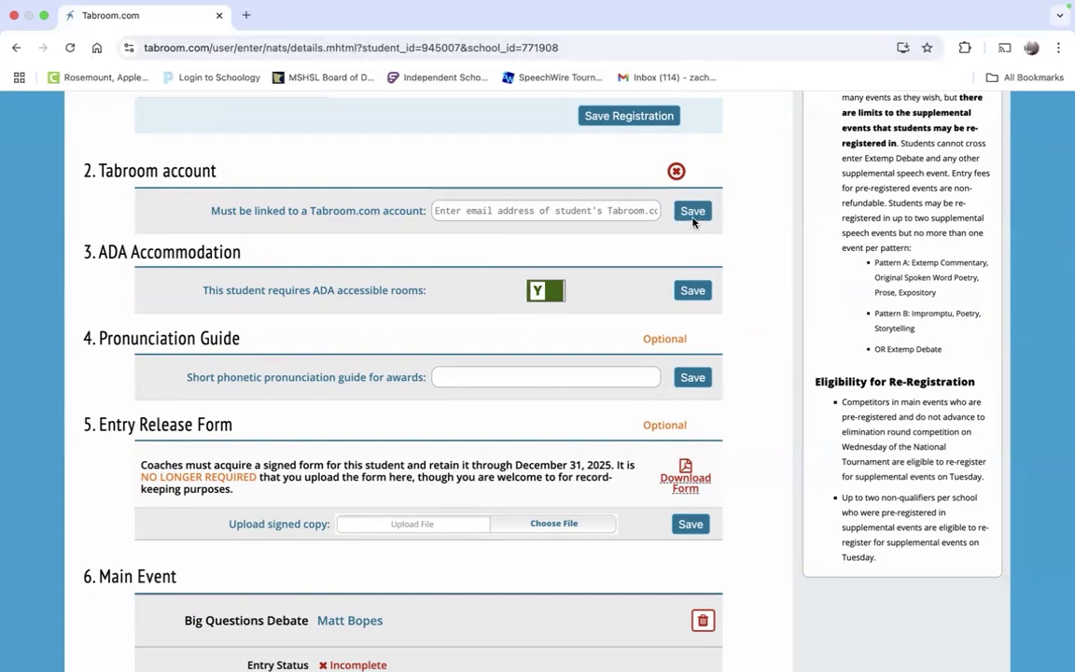
scroll(695, 214, down, 1)
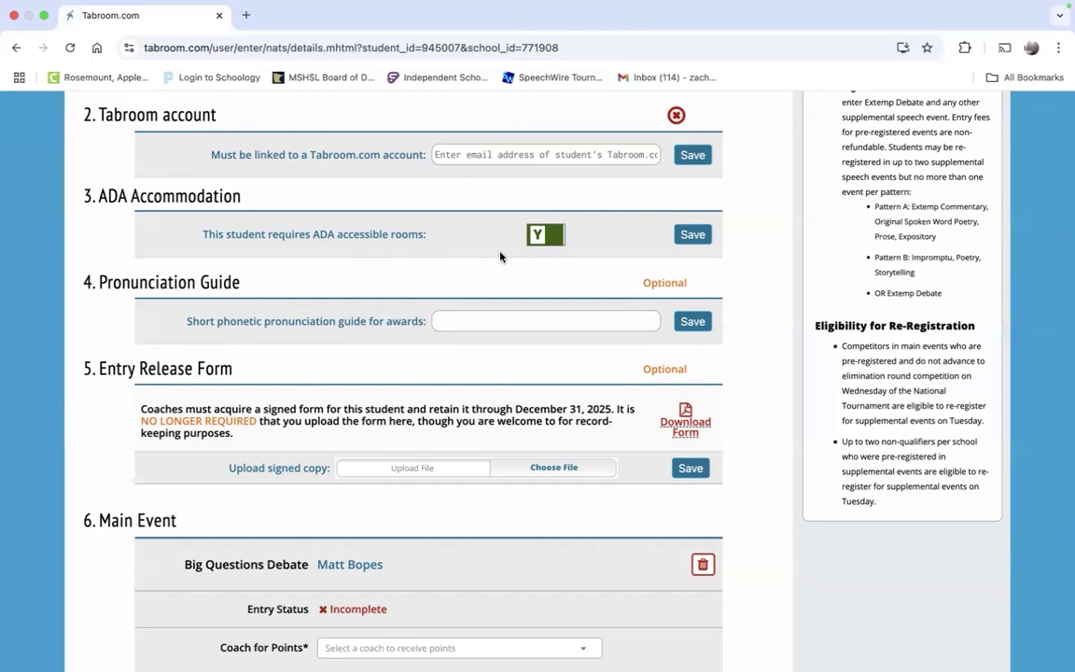
Step: Enter the student's phonetic name spelling in the awards pronunciation guide field
scroll(500, 257, down, 3)
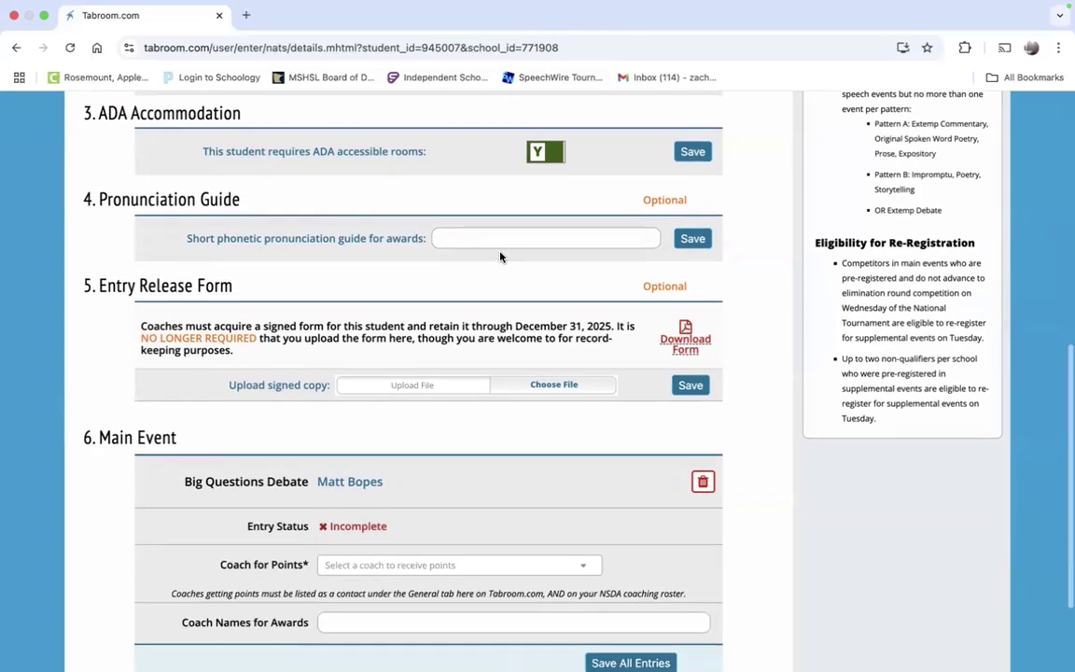
click(444, 222)
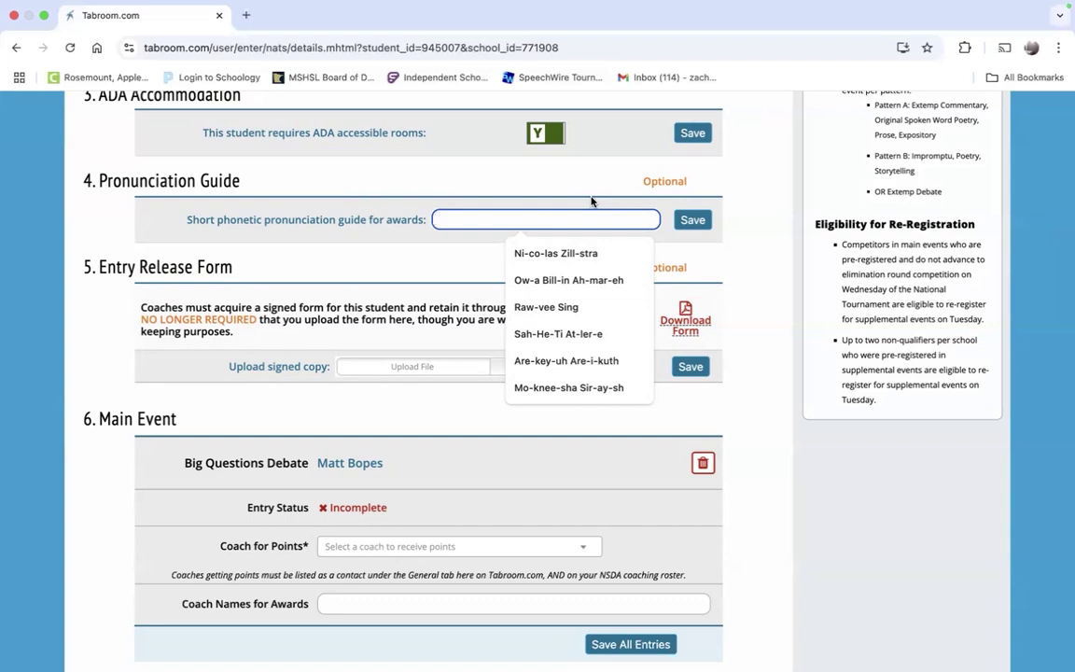
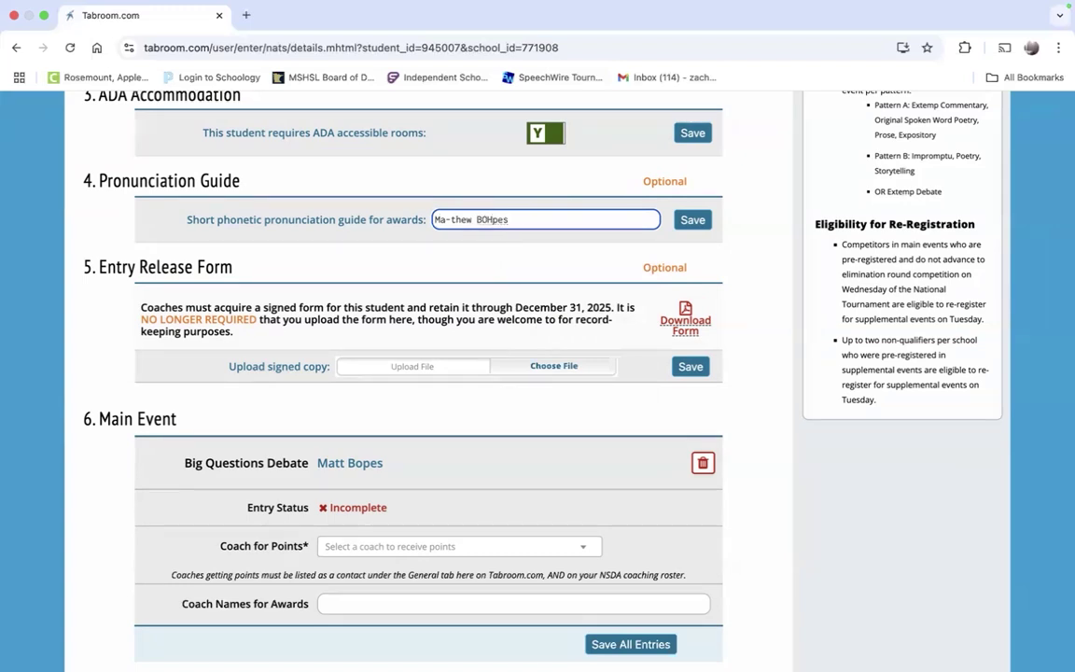
scroll(485, 302, down, 2)
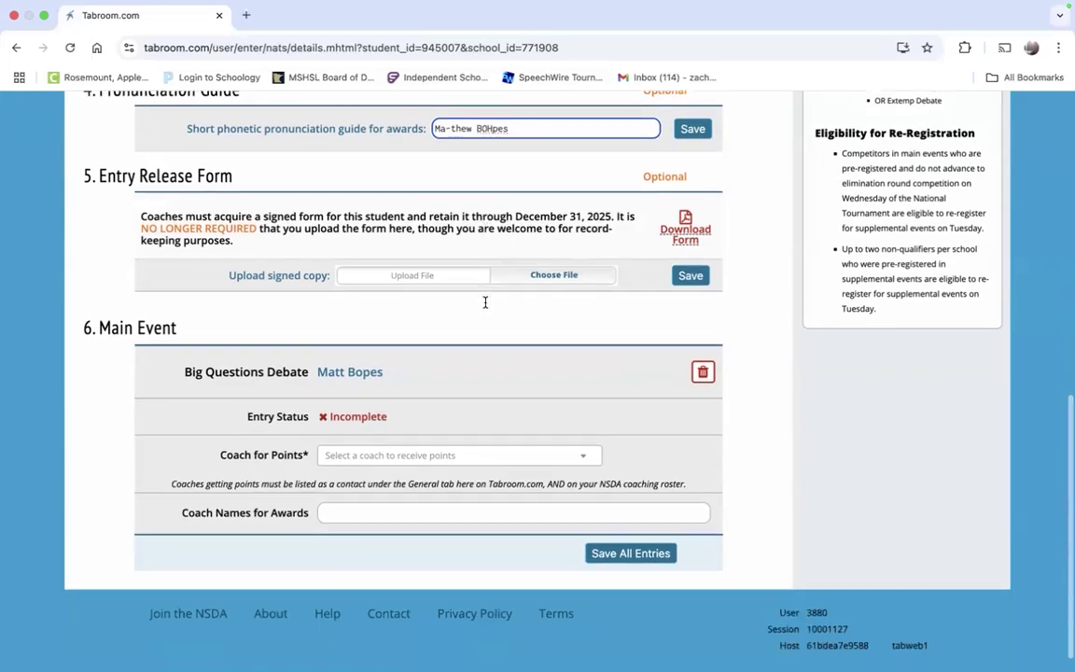
scroll(485, 302, down, 1)
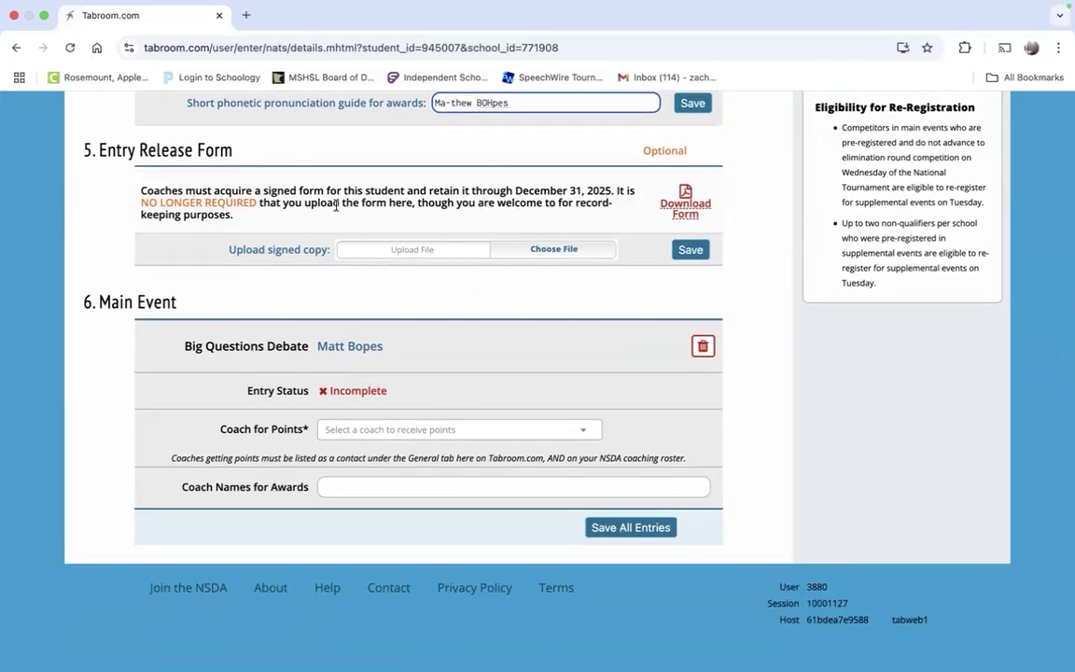
Step: Download NSDAEntryReleaseForm1.docx, read the release form in Word, then return to the Tabroom entry page
click(700, 210)
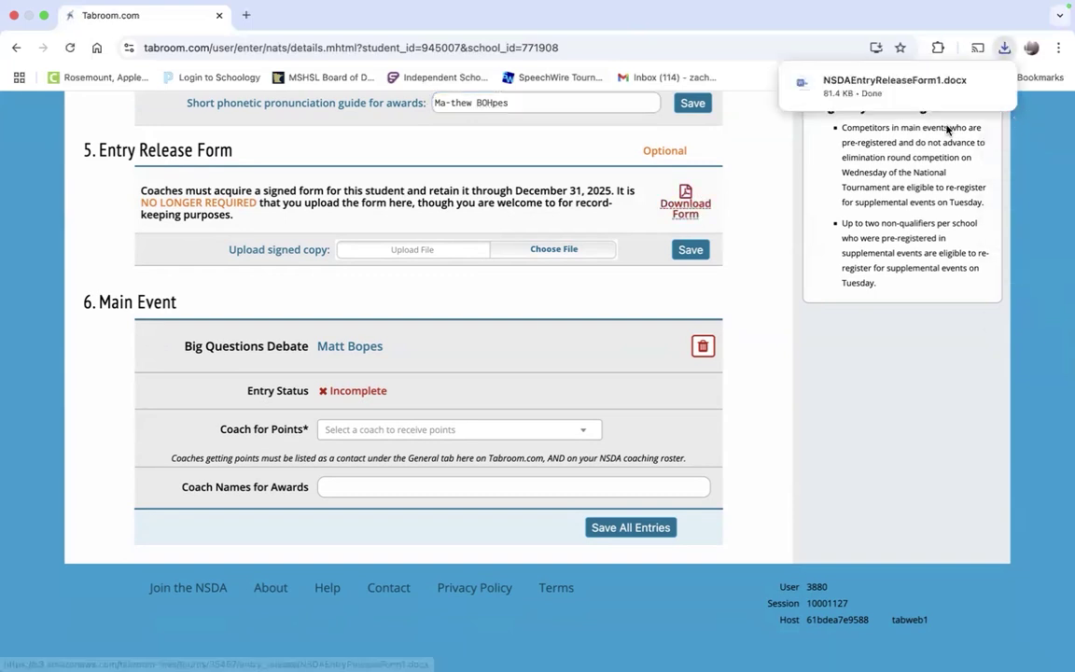
click(908, 93)
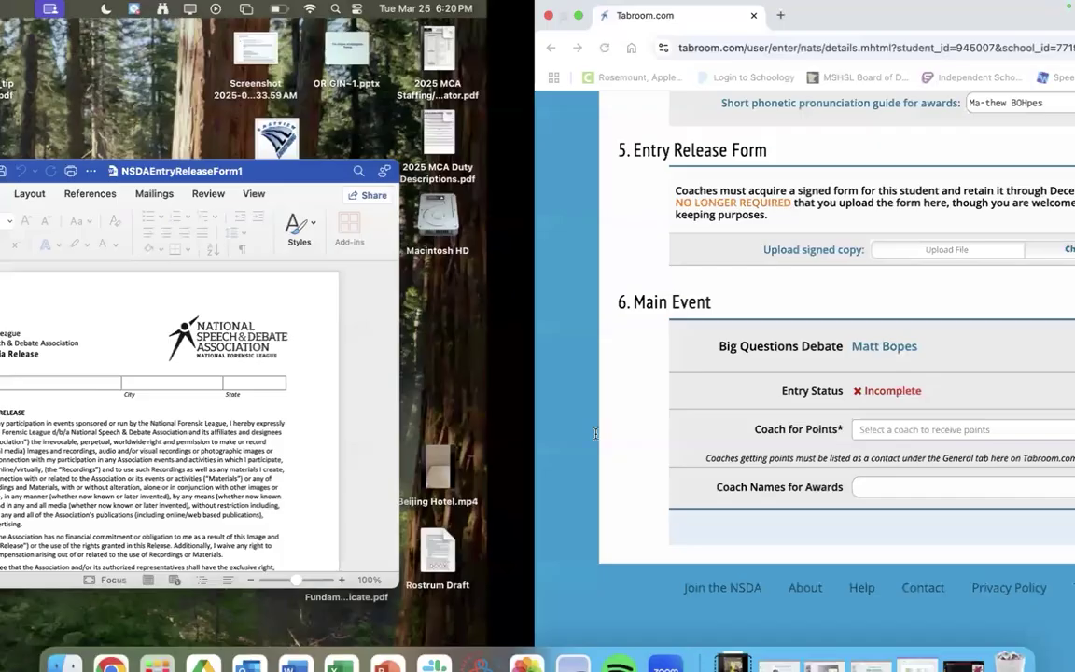
drag(806, 167, 661, 111)
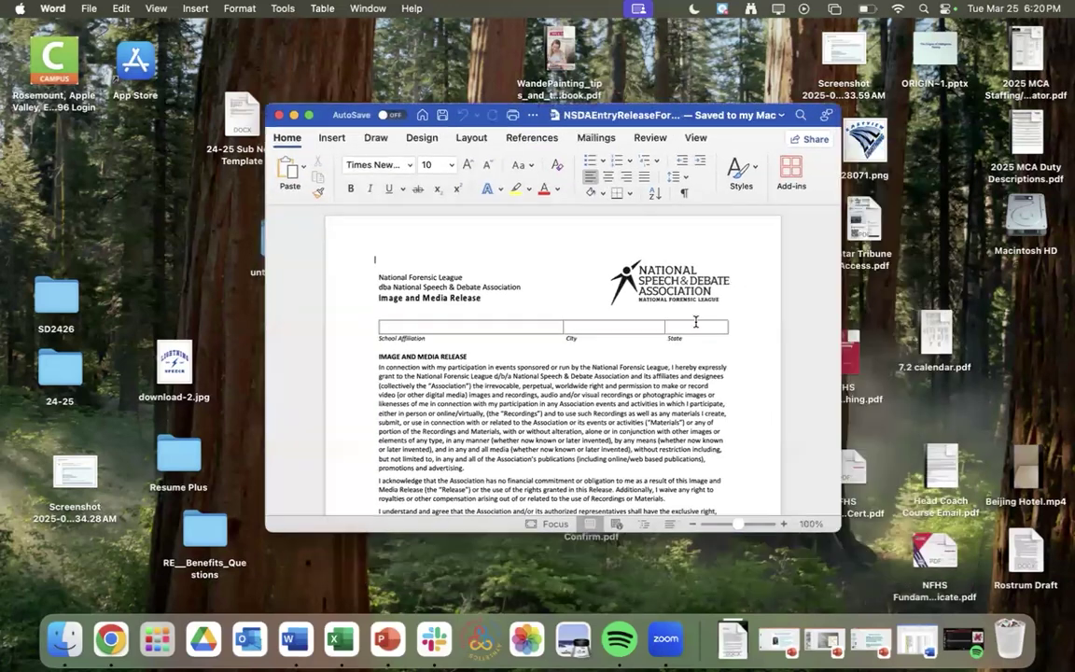
scroll(696, 321, down, 10)
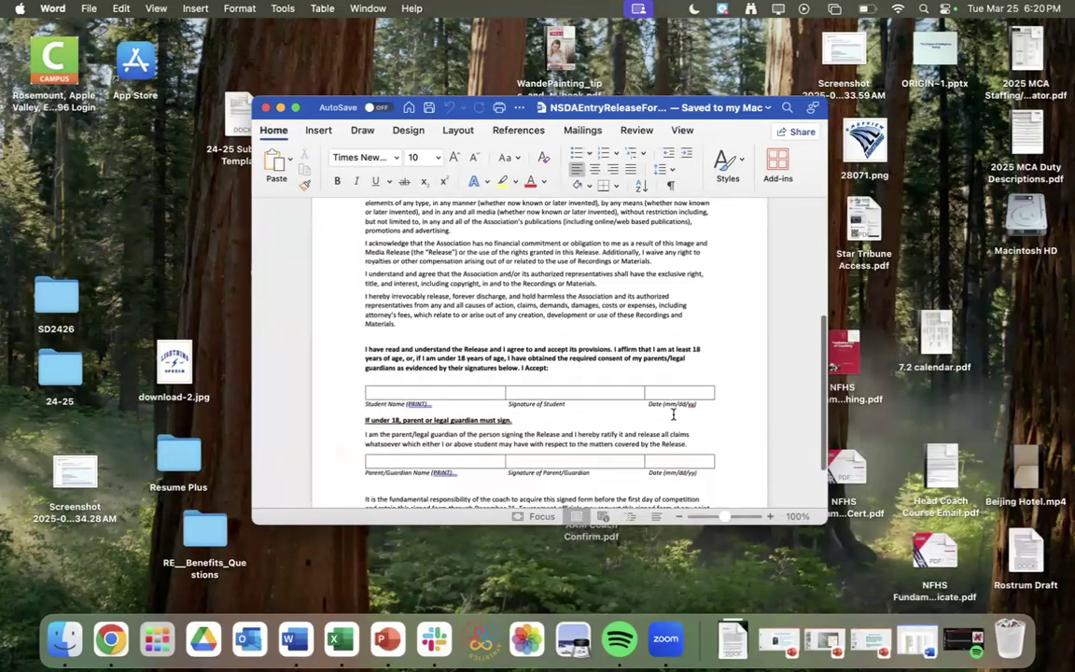
scroll(673, 415, down, 3)
scroll(673, 414, up, 13)
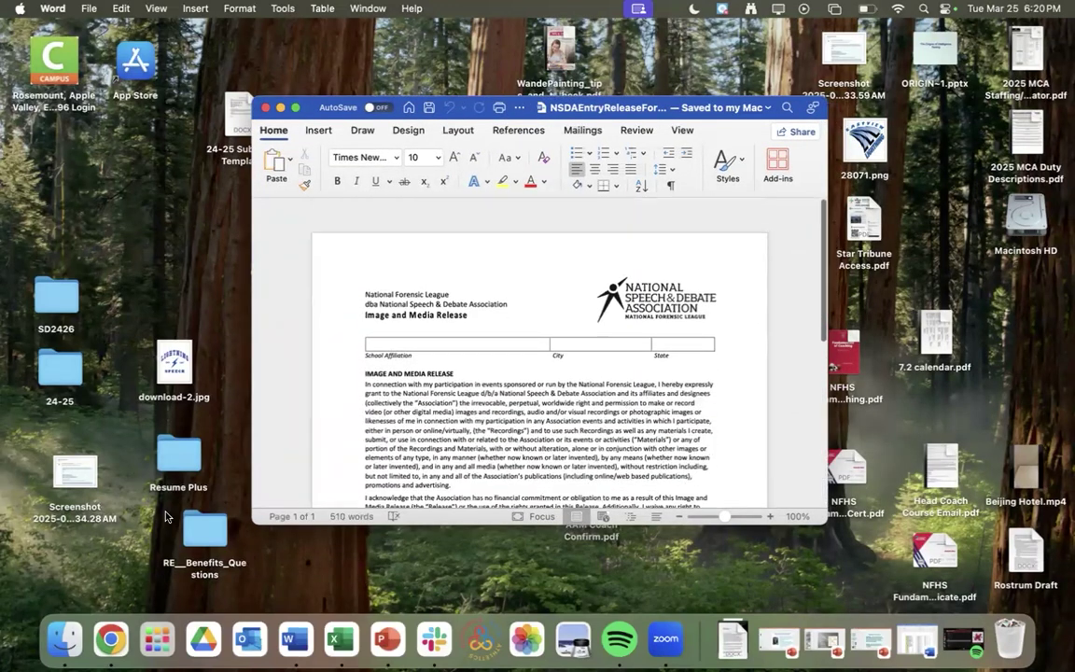
click(110, 639)
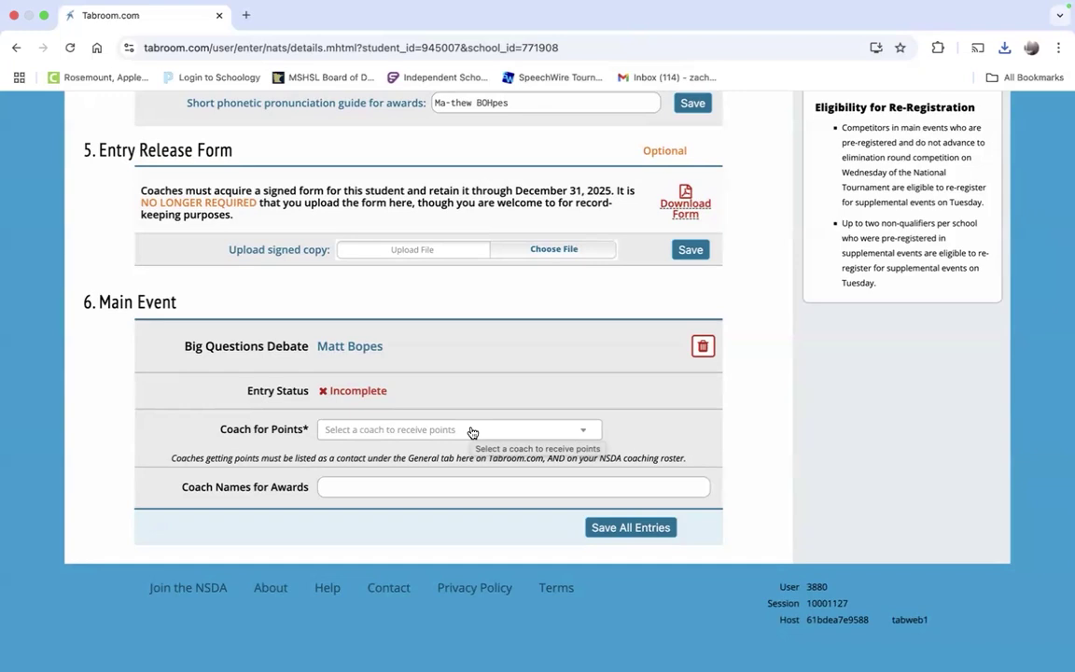
Step: Check the Coach for Points dropdown repeatedly, finding no coaches listed
click(472, 432)
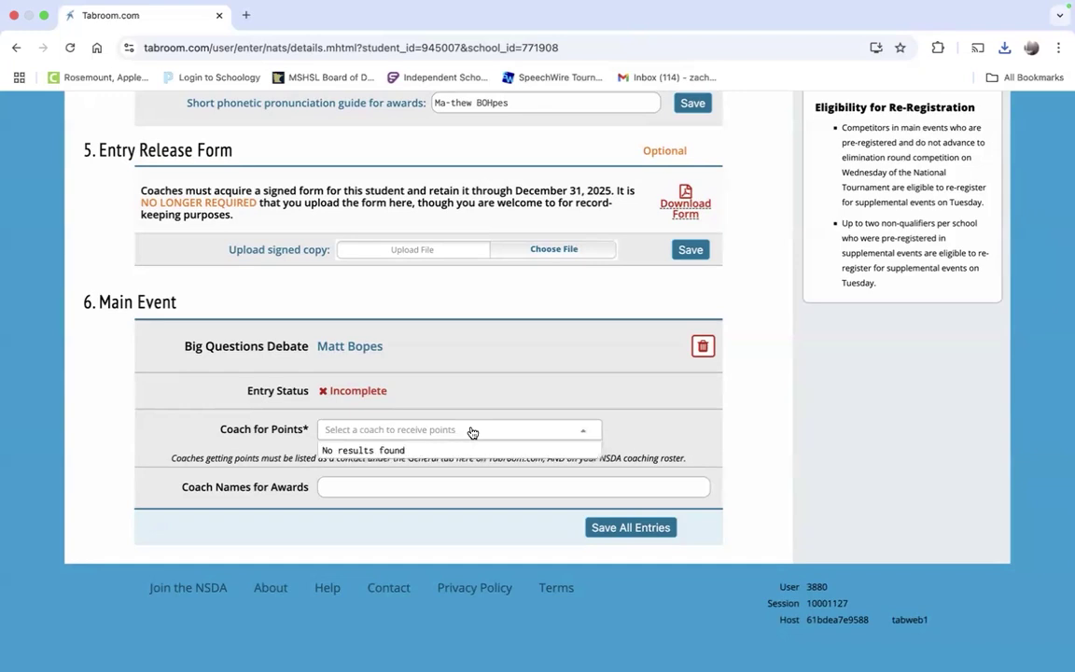
click(526, 421)
click(505, 435)
click(507, 435)
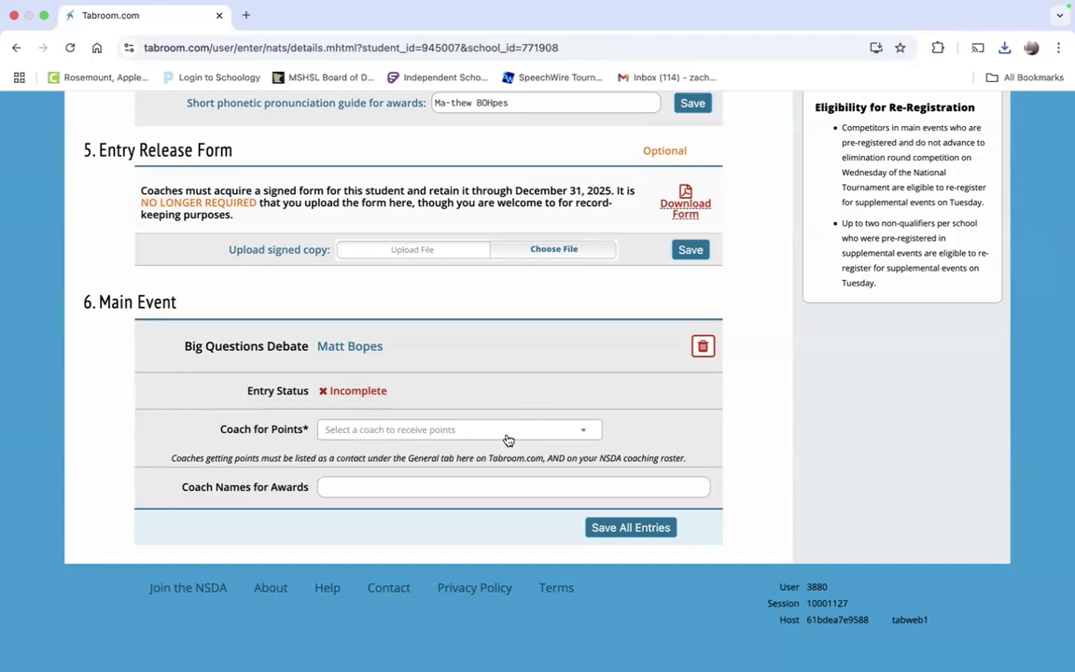
click(508, 437)
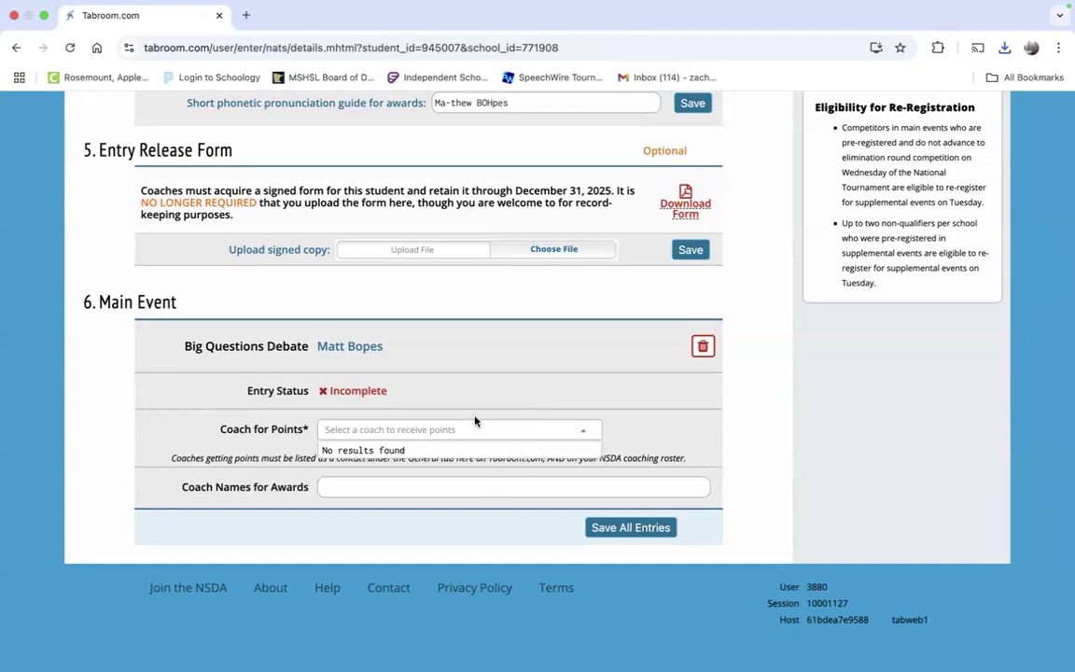
click(467, 429)
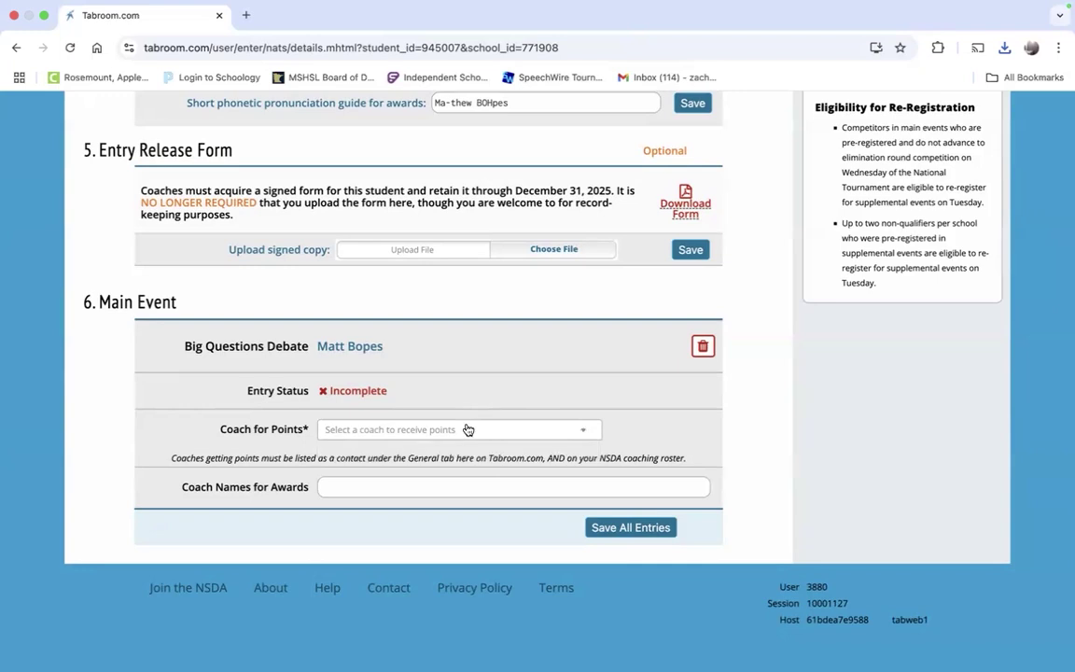
Step: Enter three coaches' names for awards, save all entries past the warning, and return to Entries
click(435, 488)
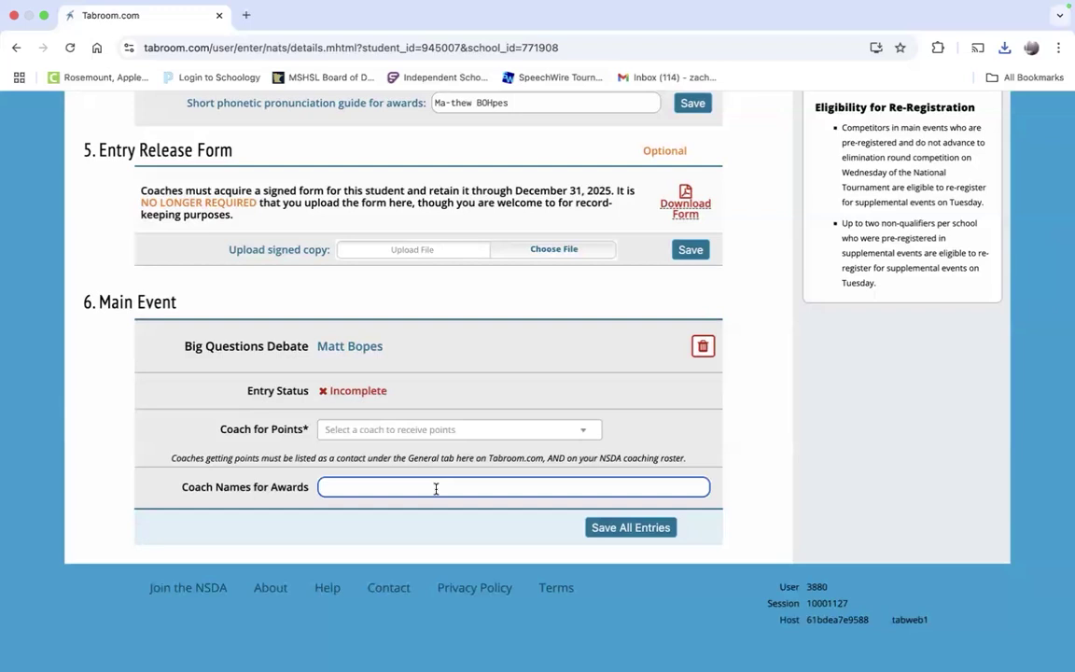
triple_click(523, 486)
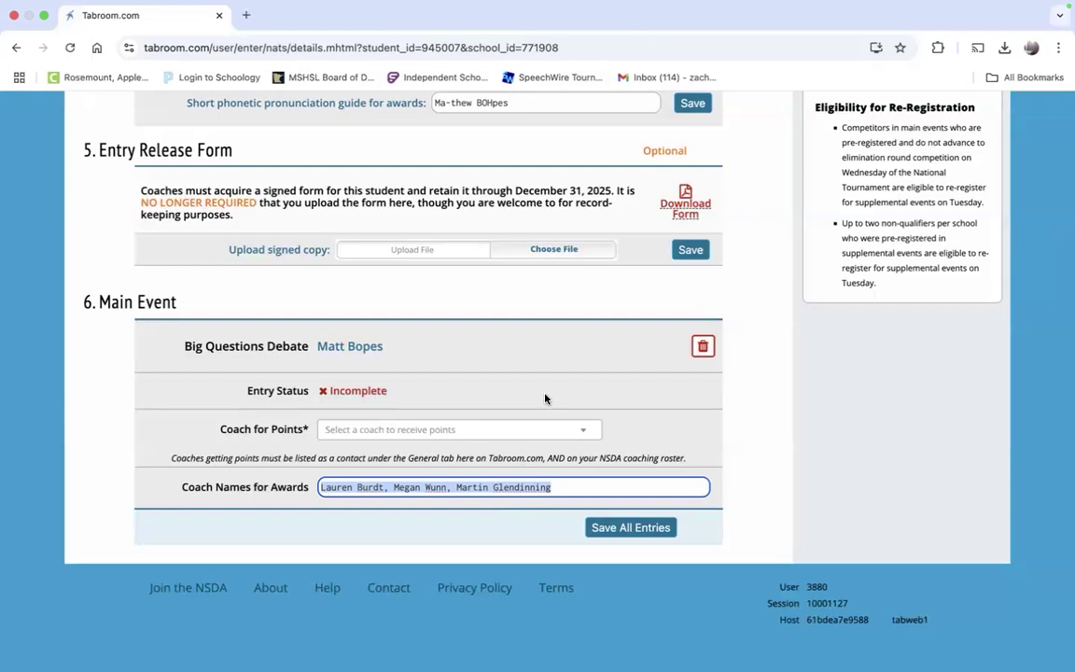
click(638, 528)
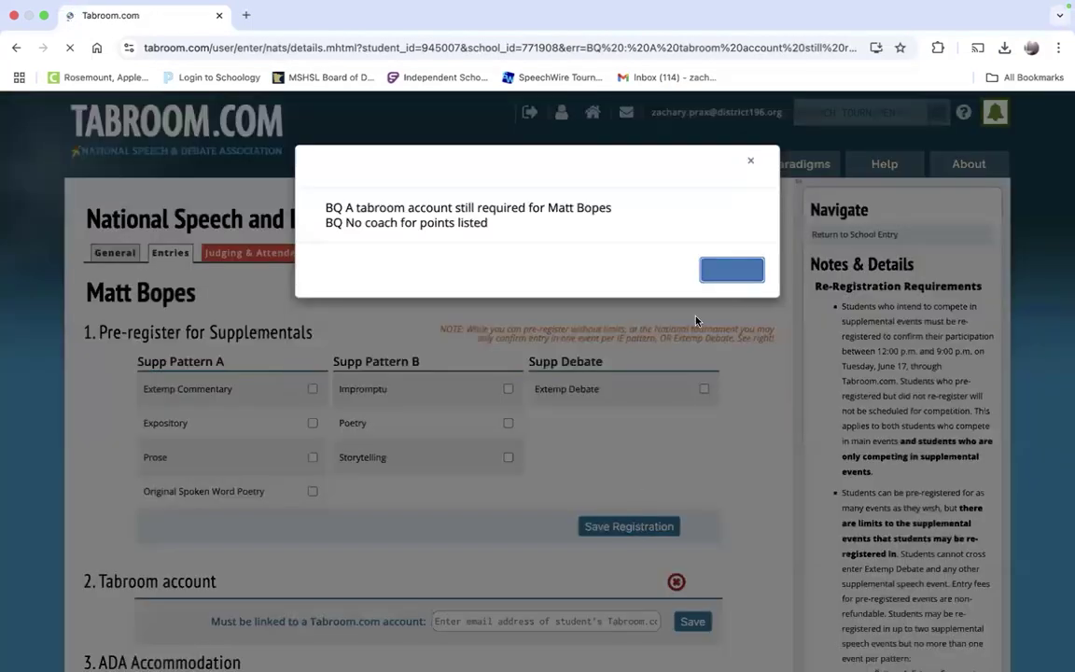
click(734, 272)
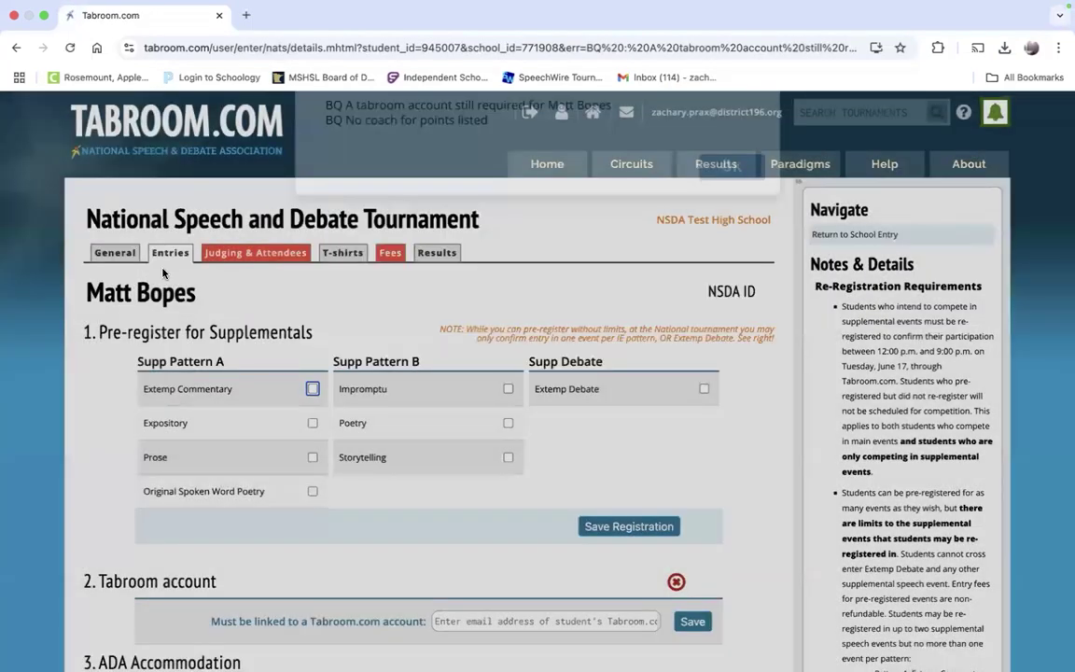
click(168, 257)
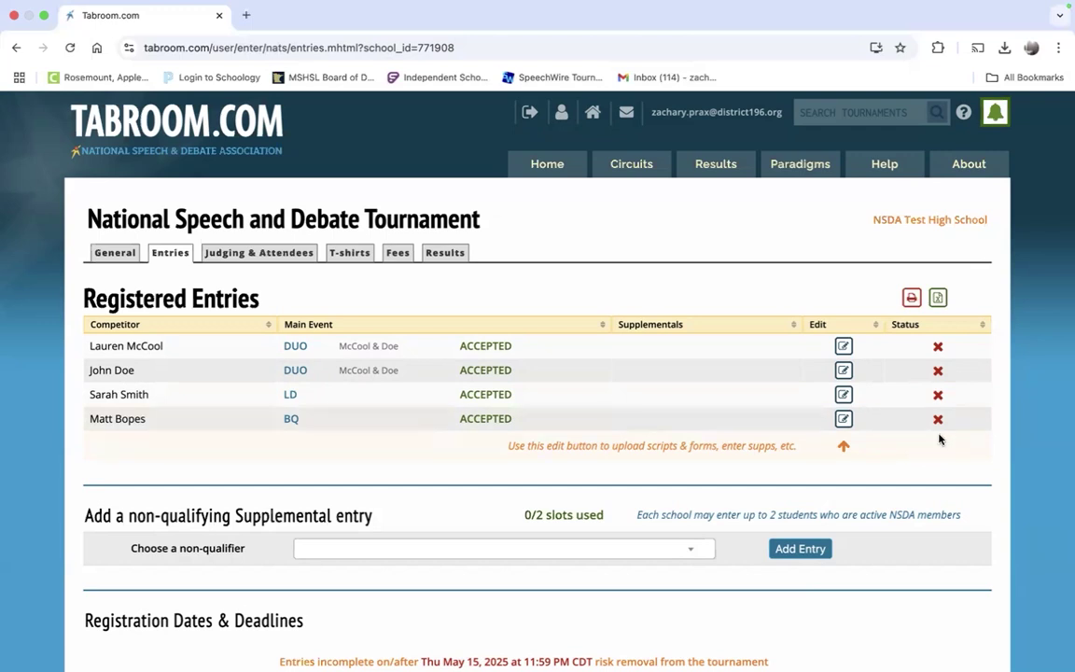
Step: View the LD competitor's entry details, then go back to the registered entries list
click(844, 395)
scroll(690, 421, down, 10)
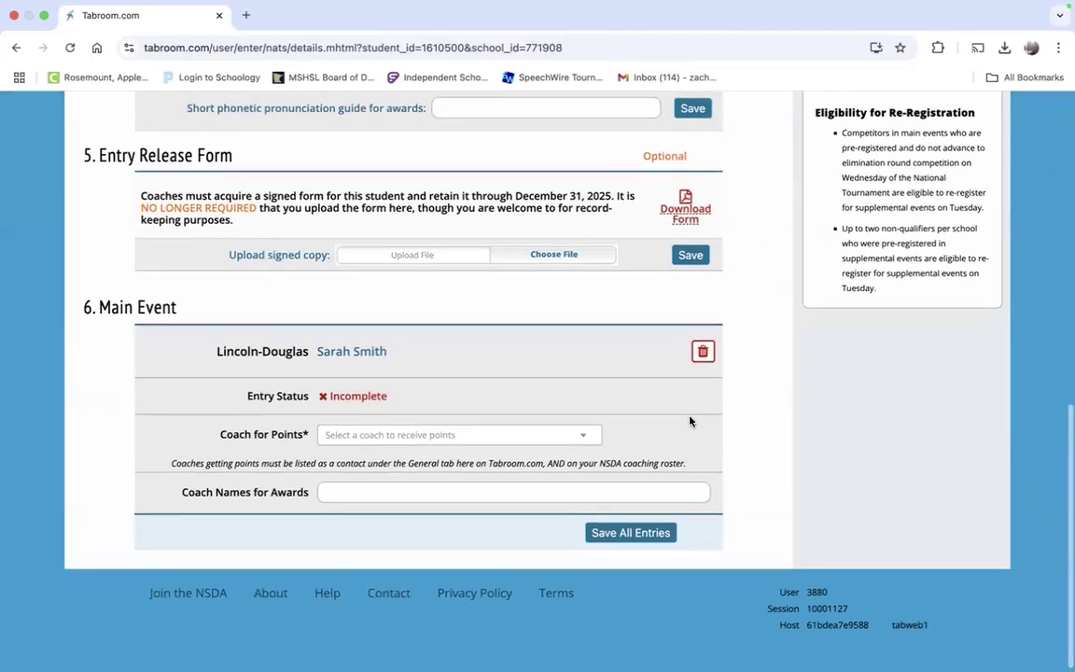
scroll(686, 421, up, 10)
click(170, 255)
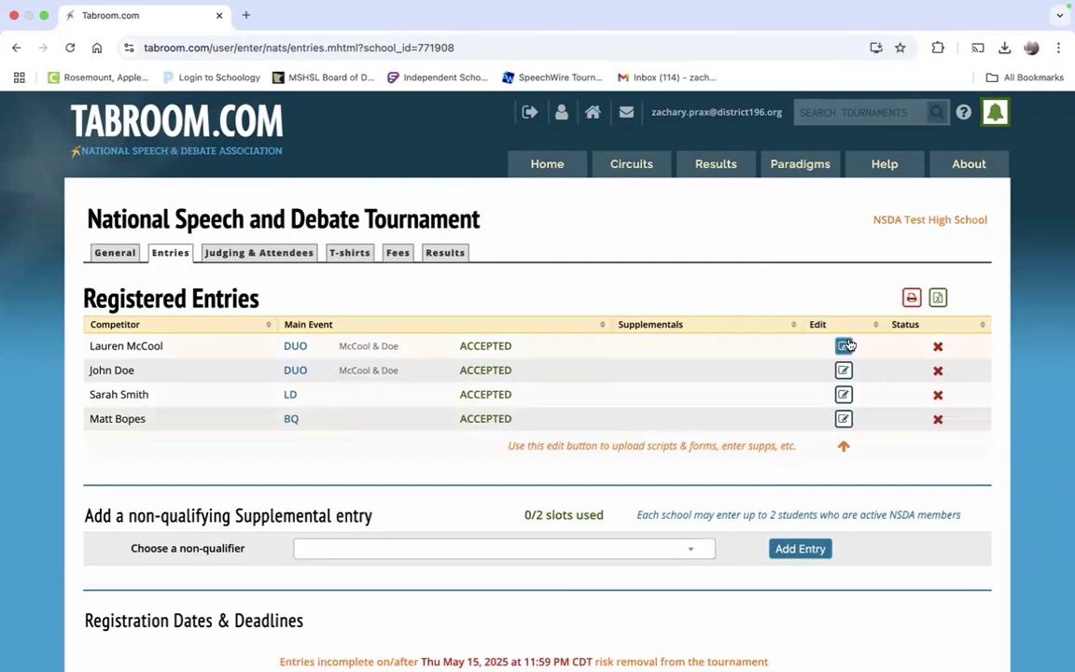
Step: Open the first Duo Interp competitor's entry details and scroll to the Incomplete Main Event section
click(843, 347)
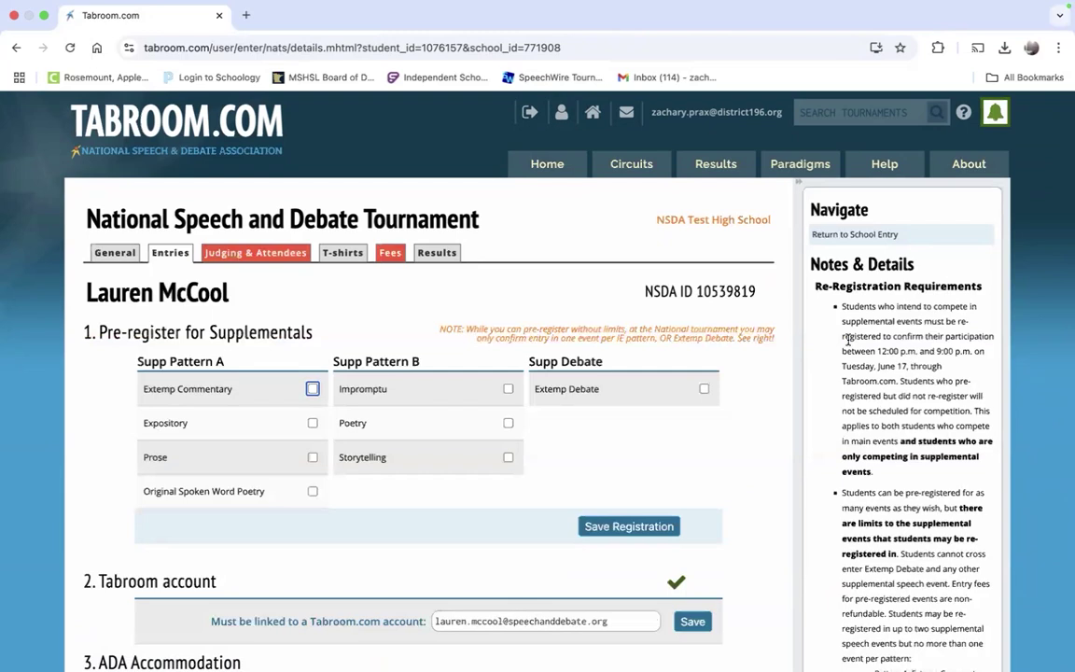
scroll(847, 340, down, 3)
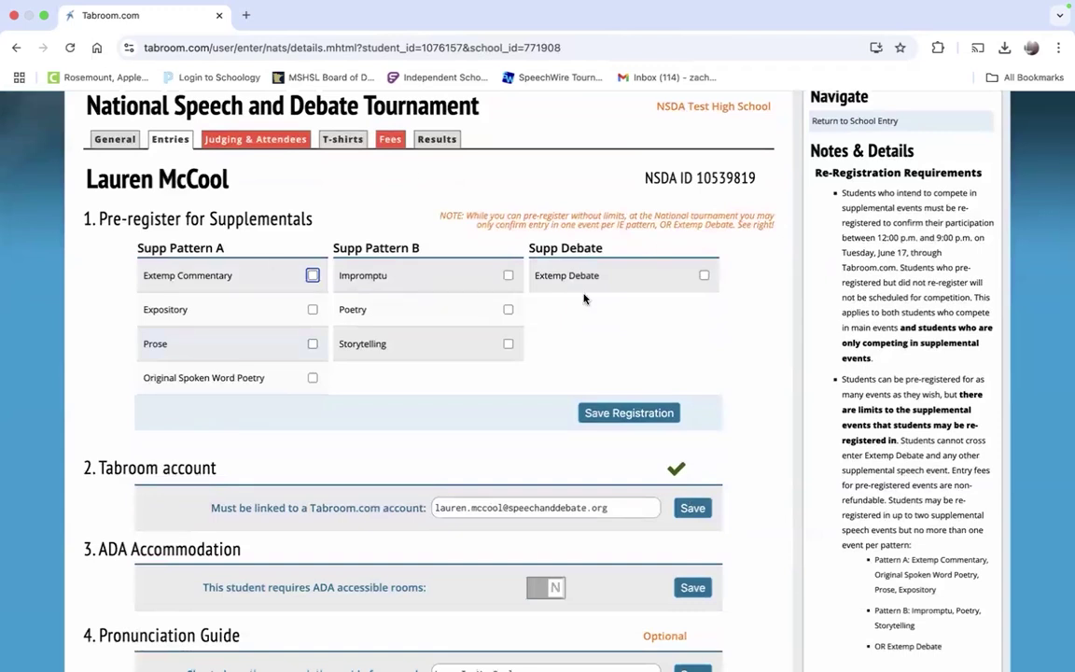
click(15, 47)
click(43, 46)
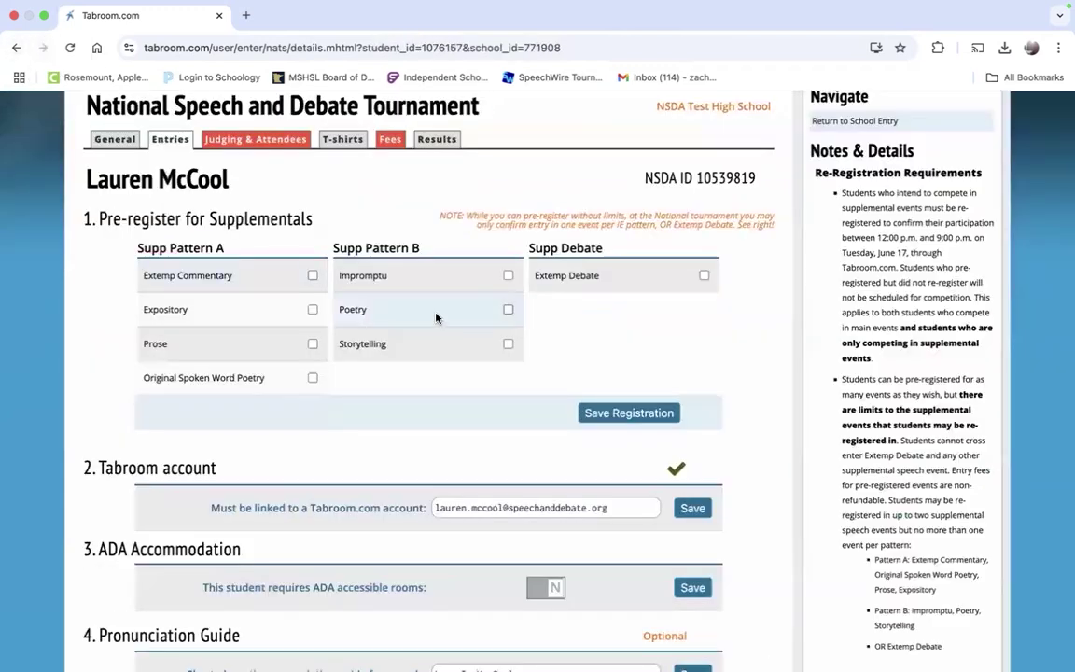
scroll(742, 315, down, 3)
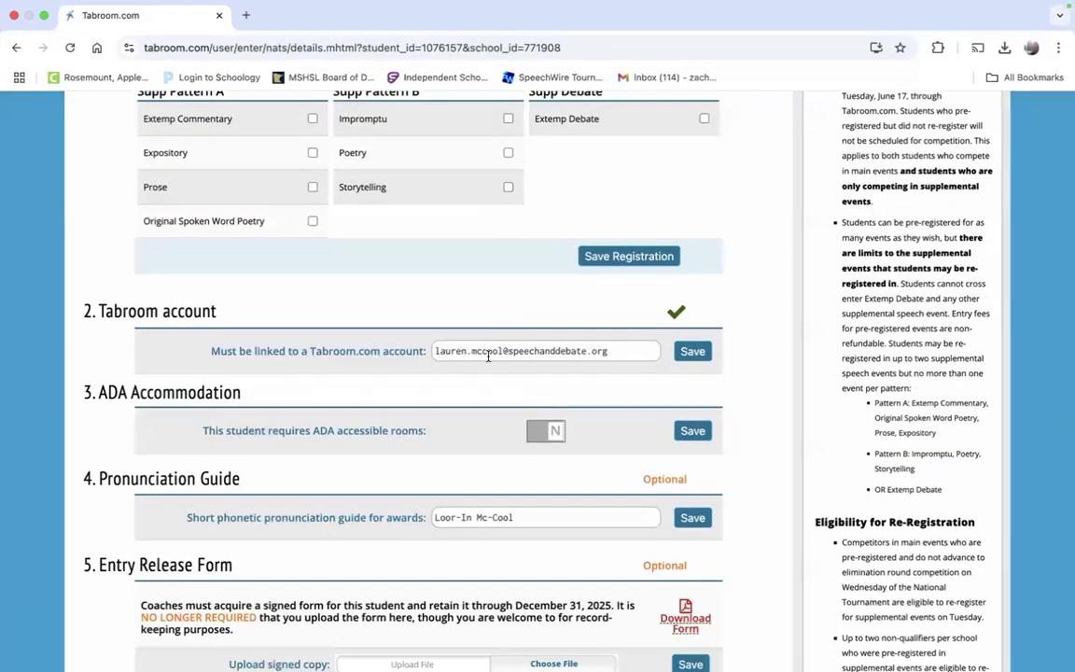
scroll(487, 356, down, 3)
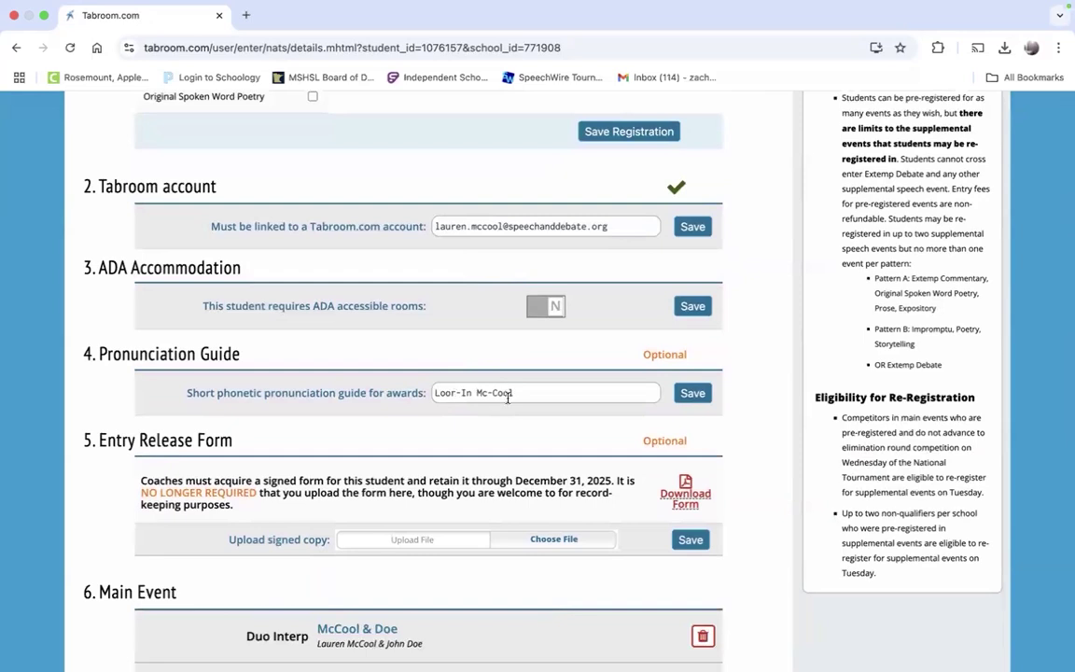
scroll(513, 399, down, 6)
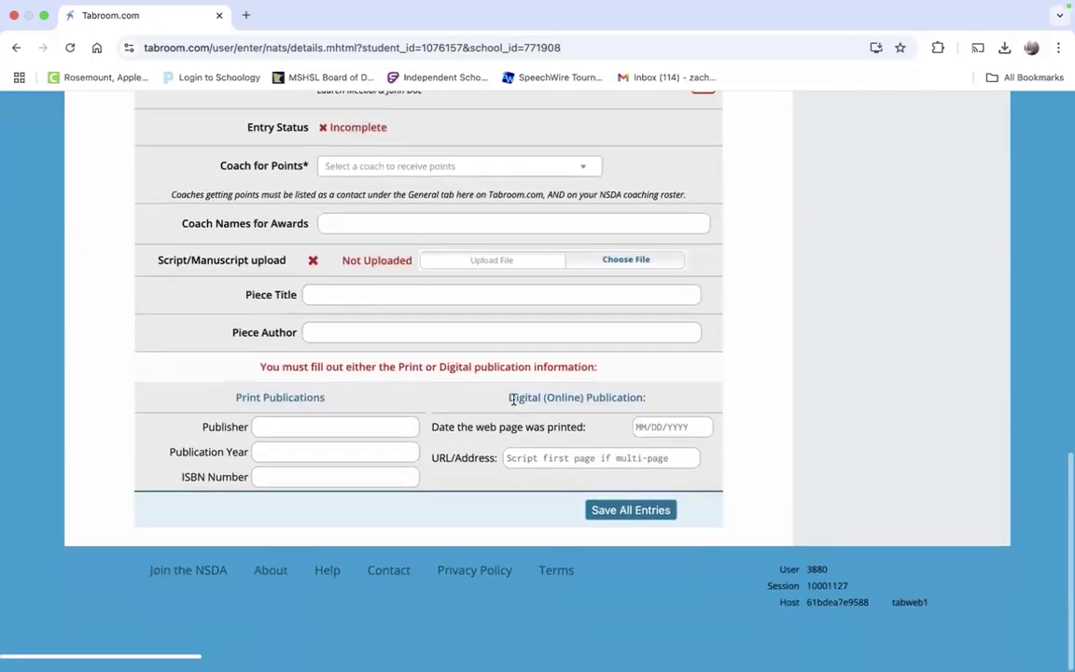
scroll(511, 396, up, 2)
scroll(513, 403, down, 1)
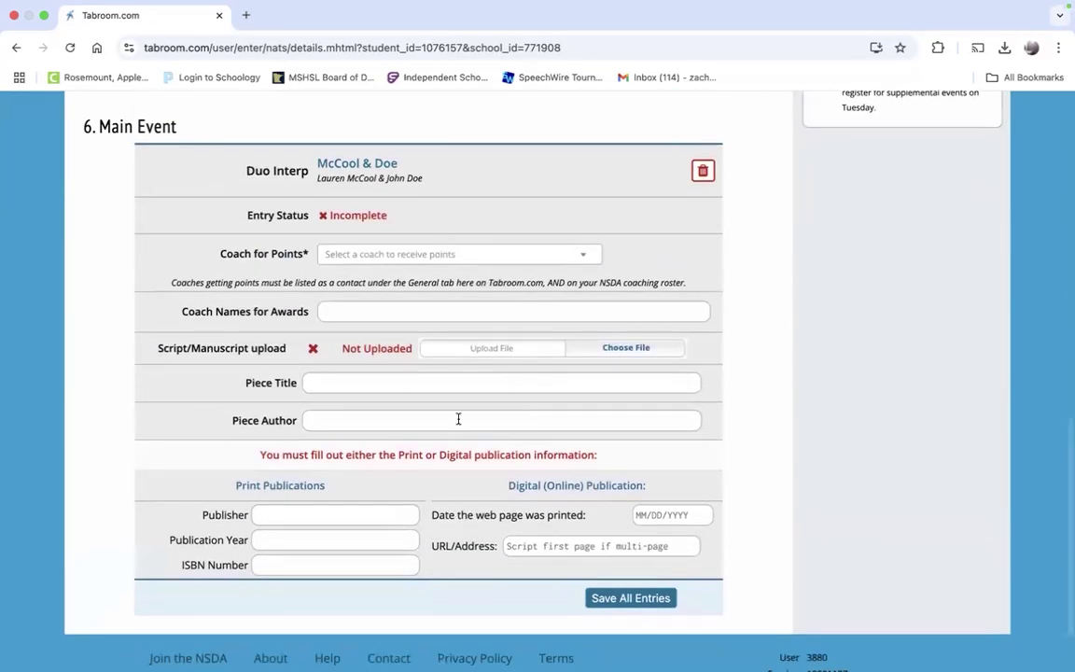
click(338, 261)
click(359, 261)
scroll(382, 266, down, 2)
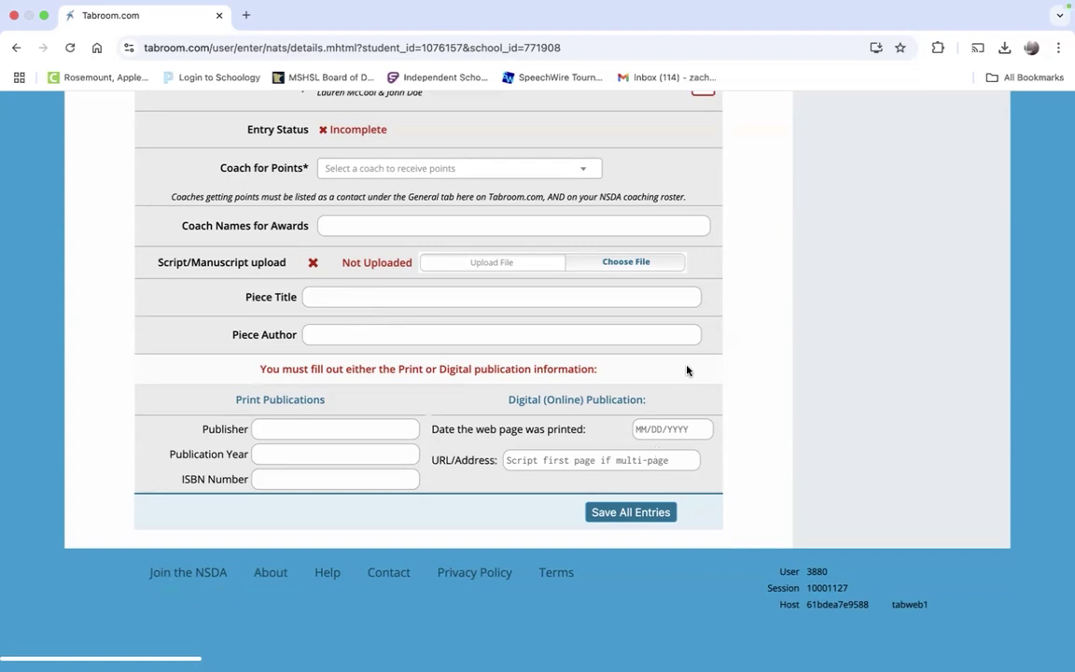
scroll(803, 250, up, 2)
scroll(804, 252, down, 2)
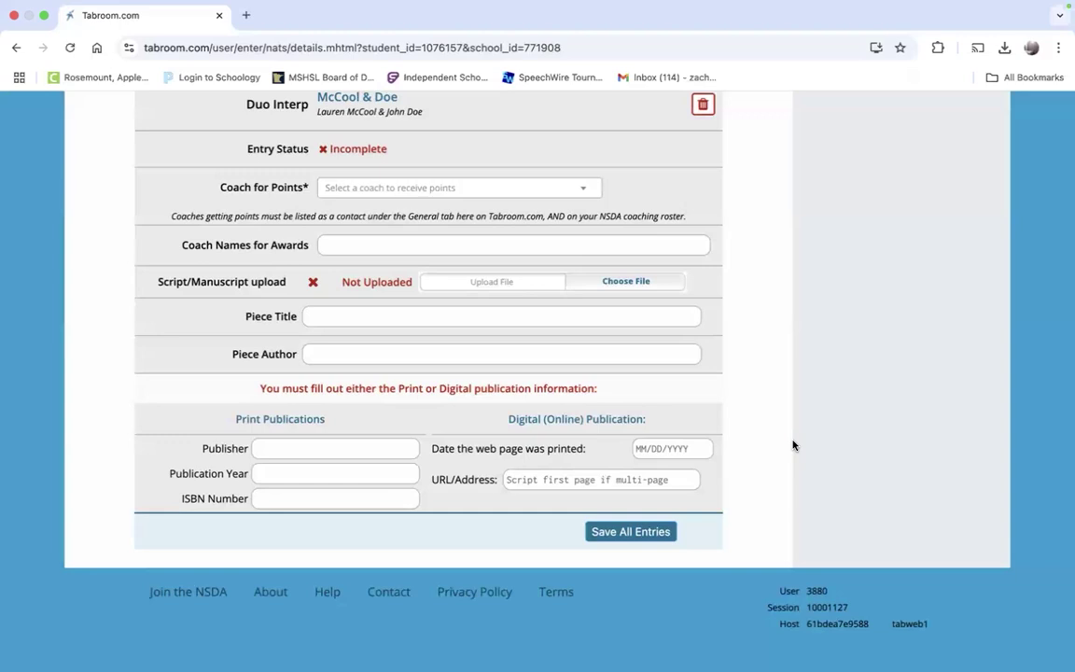
scroll(793, 445, up, 15)
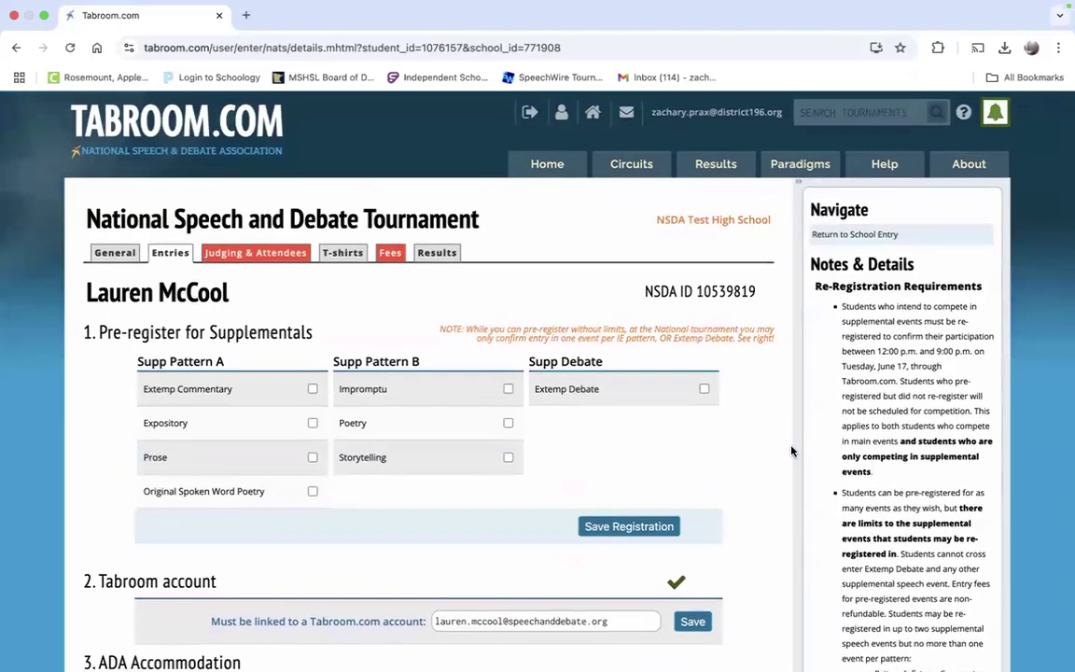
Step: Save all main event entry details and go back to the registered entries list
scroll(792, 451, down, 15)
click(654, 519)
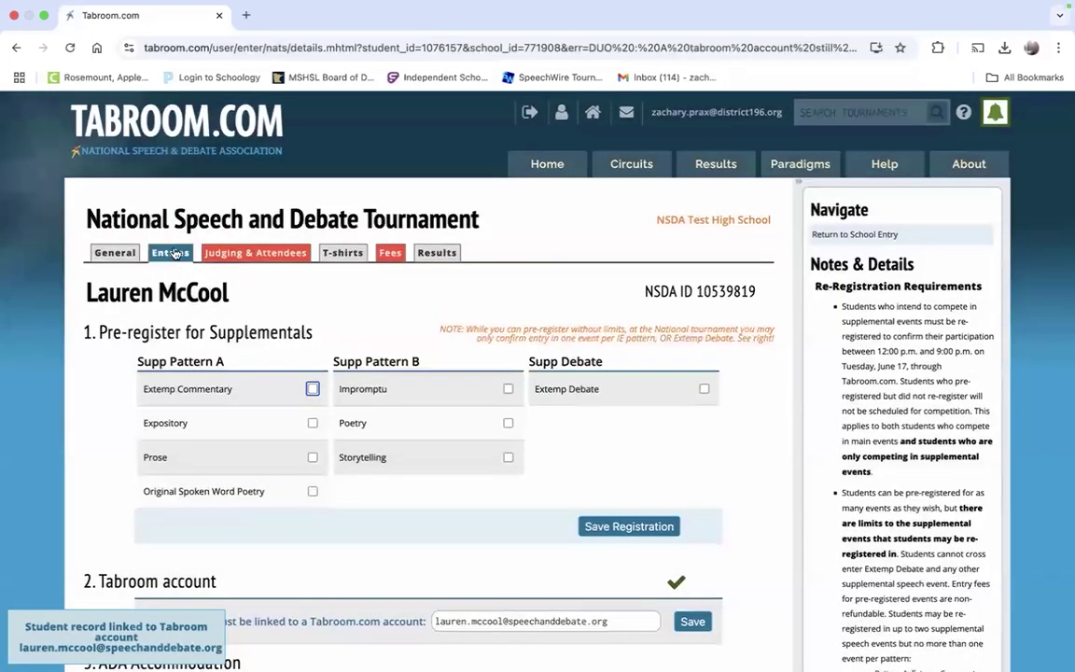
click(171, 252)
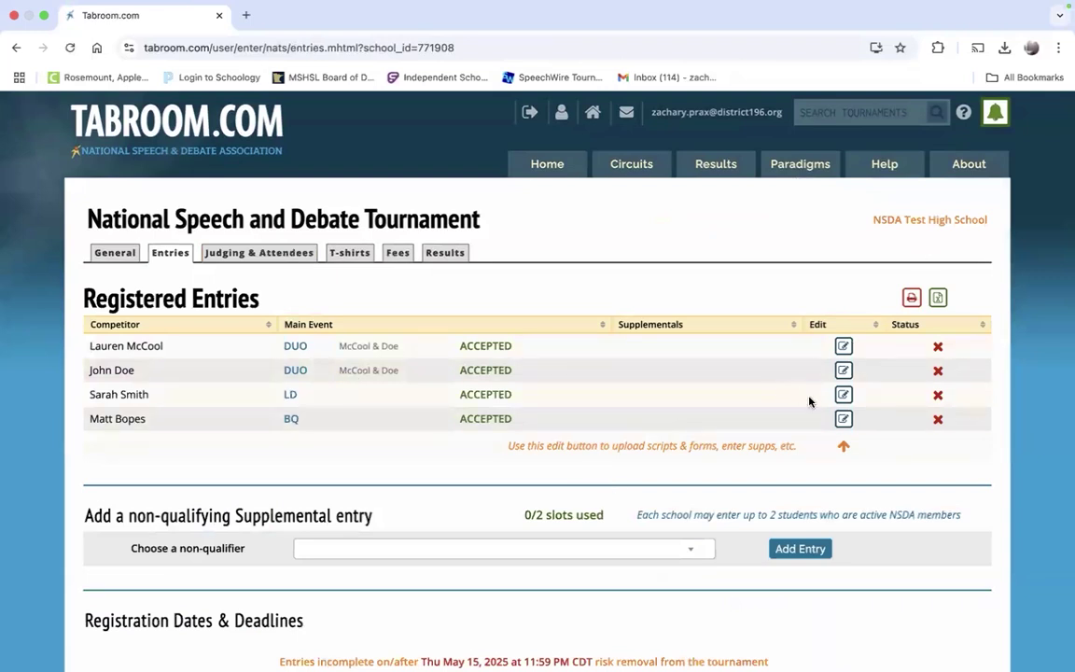
Step: Pre-register the Big Questions competitor in Extemp Debate (XDB), save, and confirm it on Entries
click(843, 418)
scroll(847, 422, down, 5)
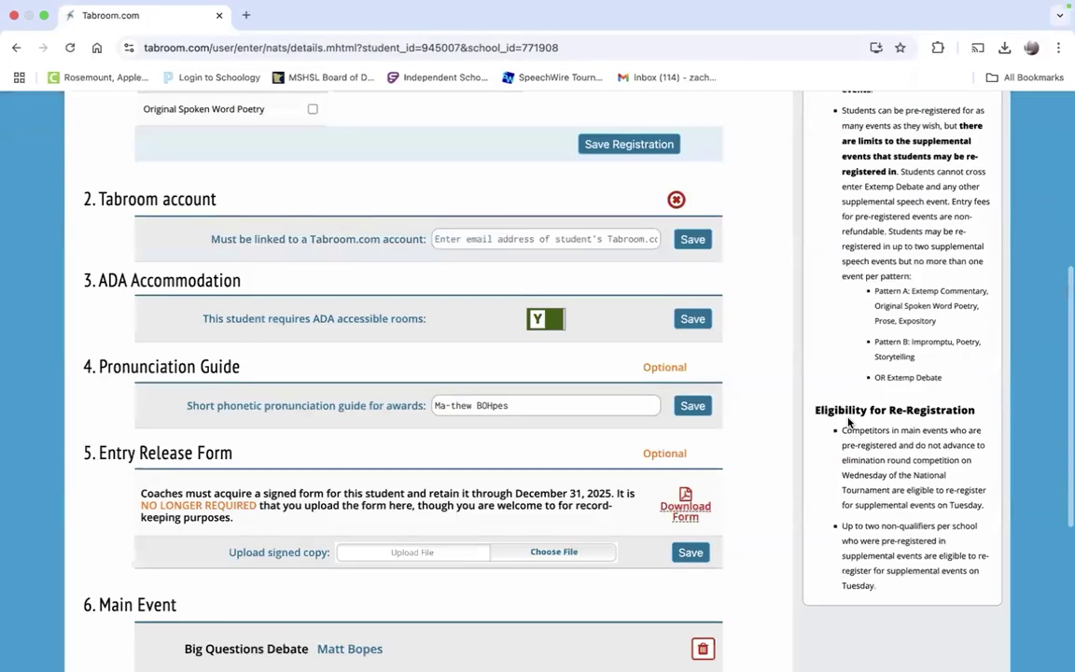
scroll(844, 420, up, 5)
scroll(691, 336, down, 1)
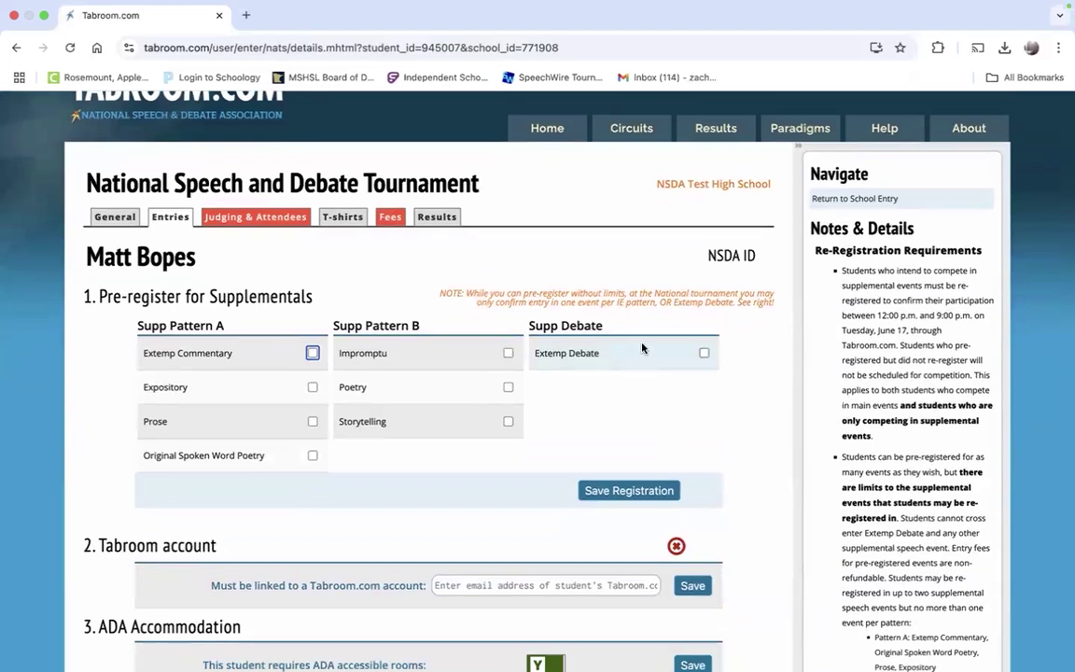
click(703, 353)
click(629, 490)
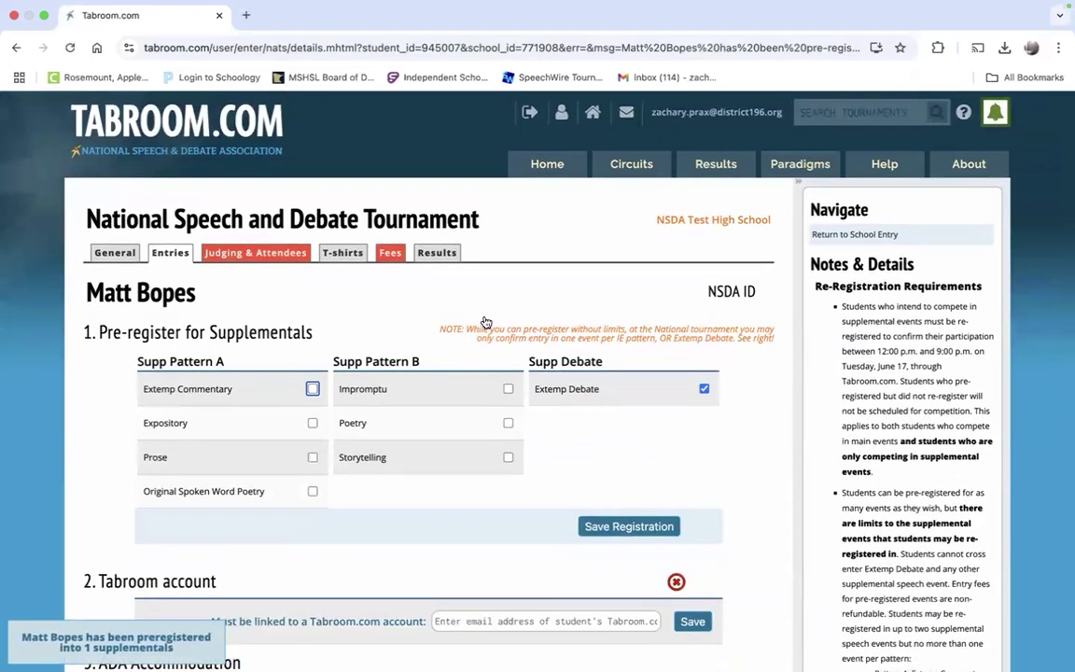
click(170, 252)
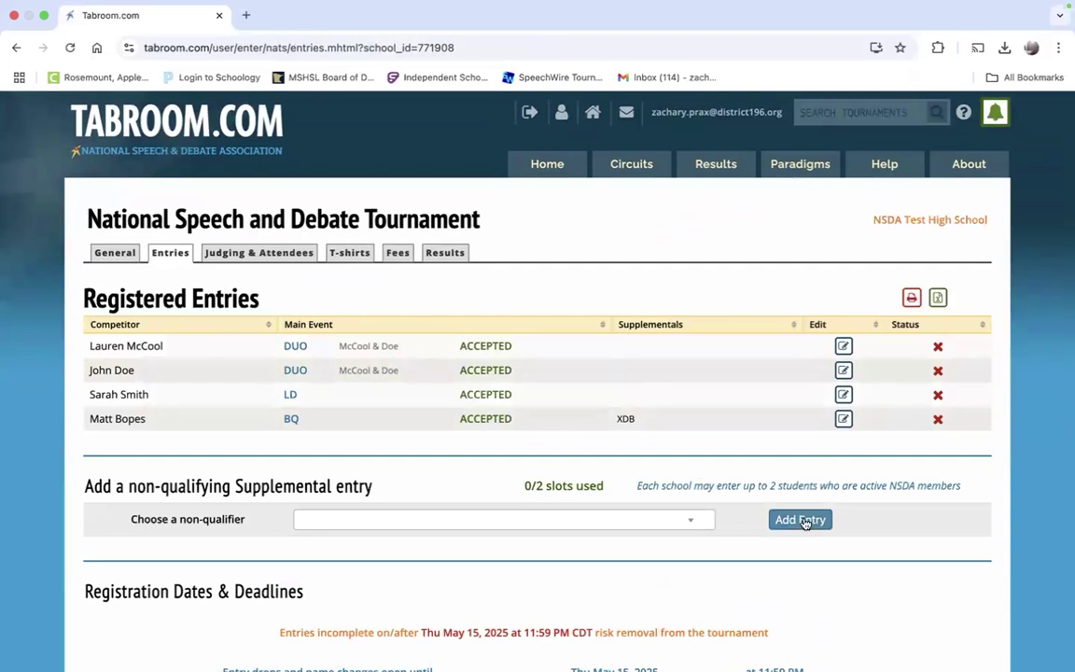
scroll(746, 509, down, 5)
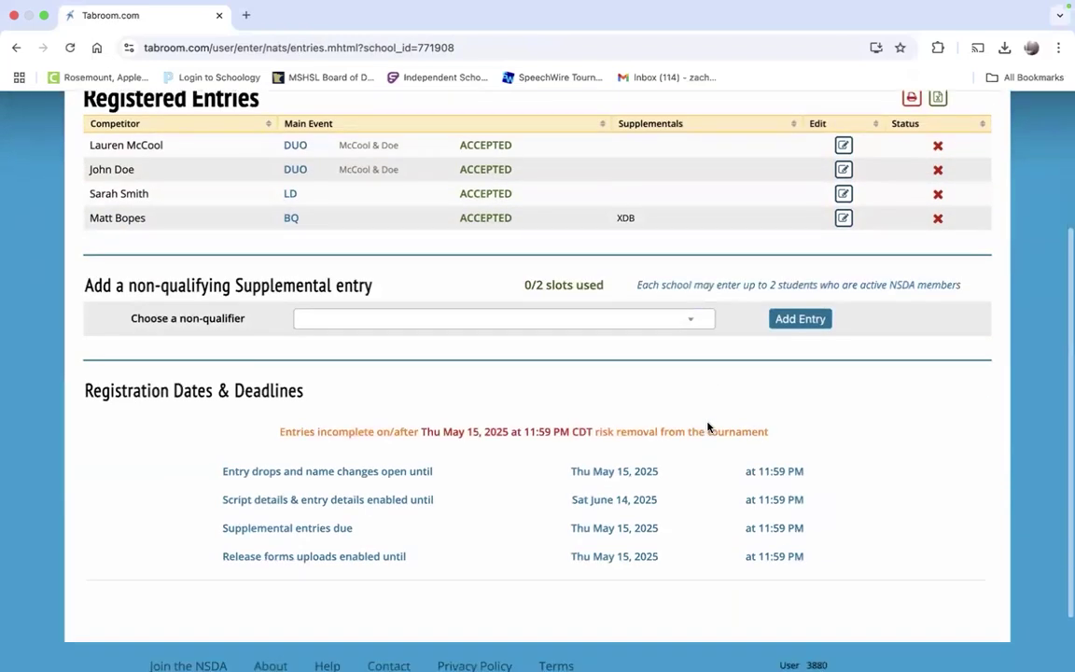
scroll(496, 330, up, 5)
Step: Review the Judging & Attendees page: 4 judging days owed, main judging 2 days short
click(255, 252)
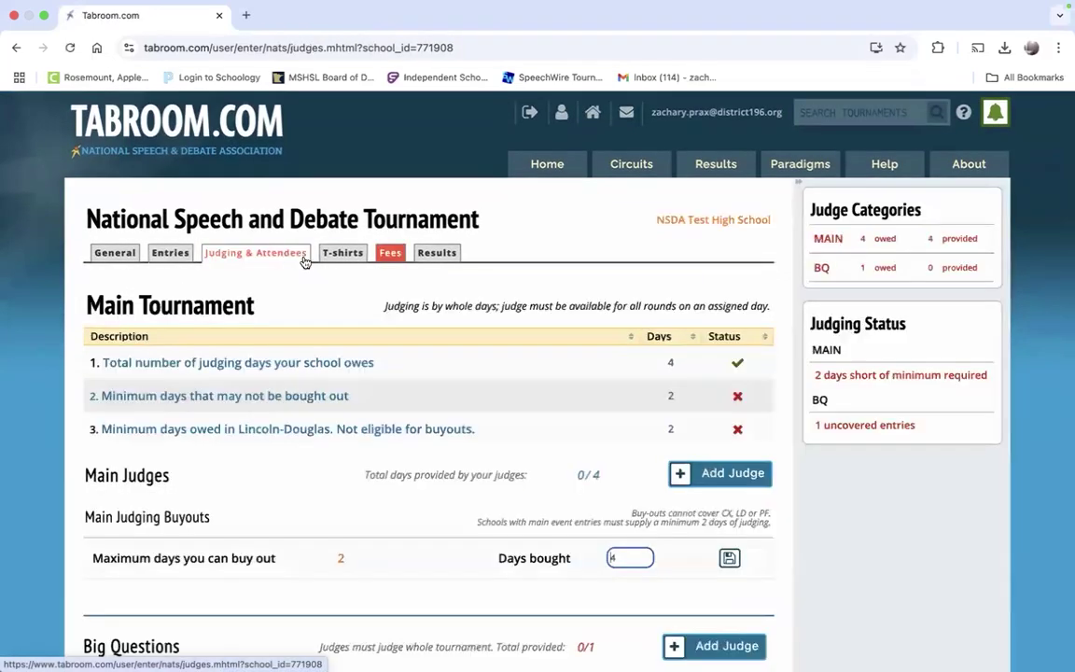
scroll(450, 383, down, 2)
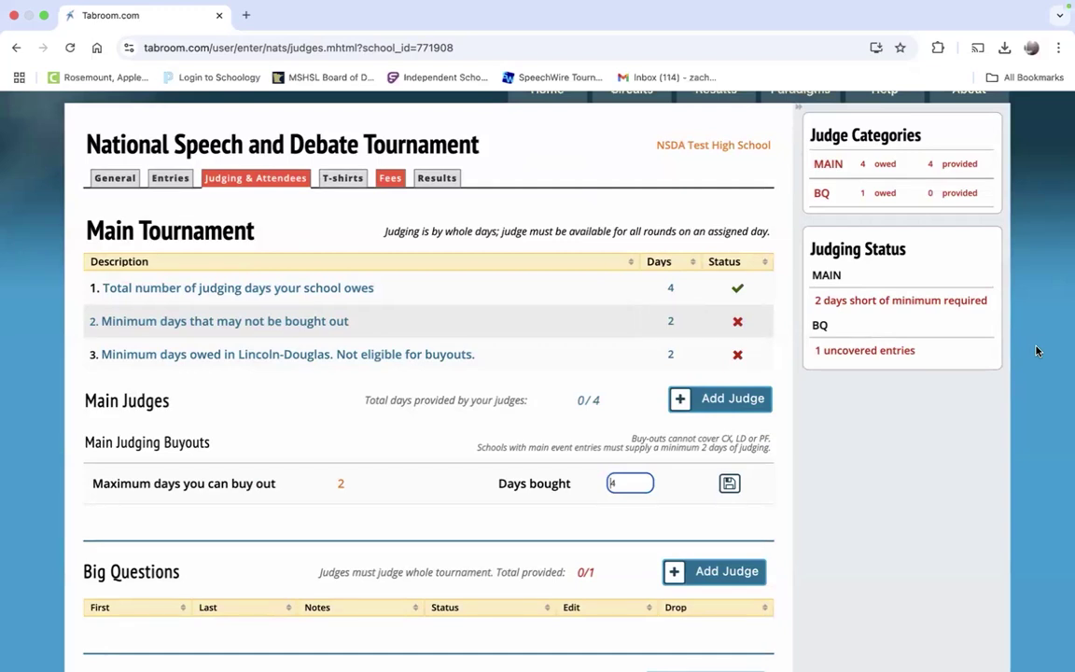
scroll(758, 407, down, 1)
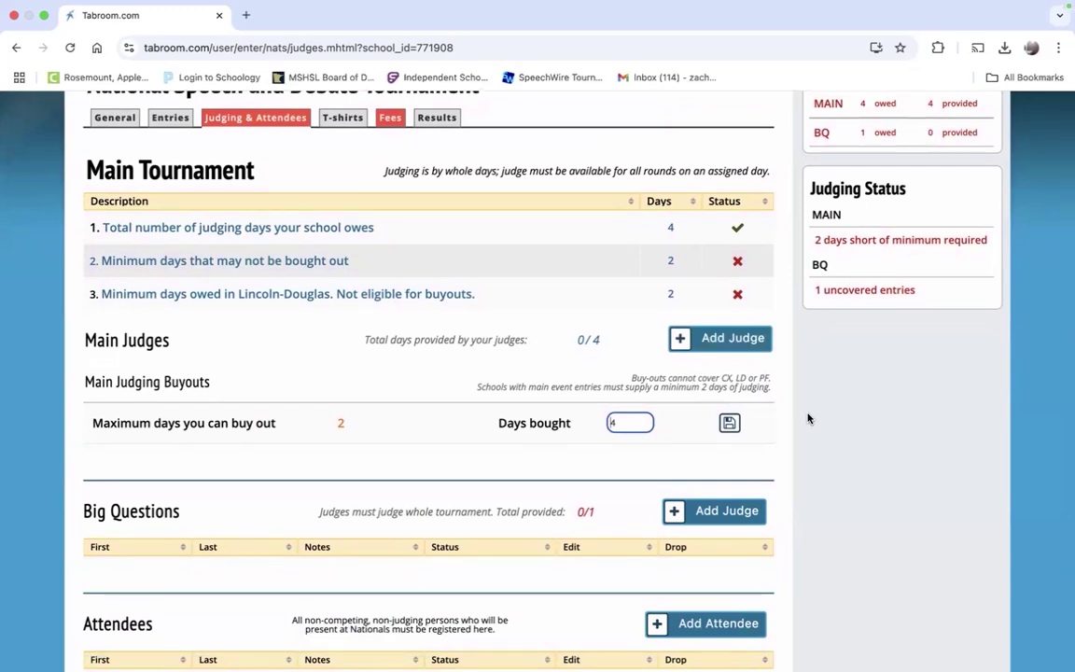
scroll(808, 418, down, 1)
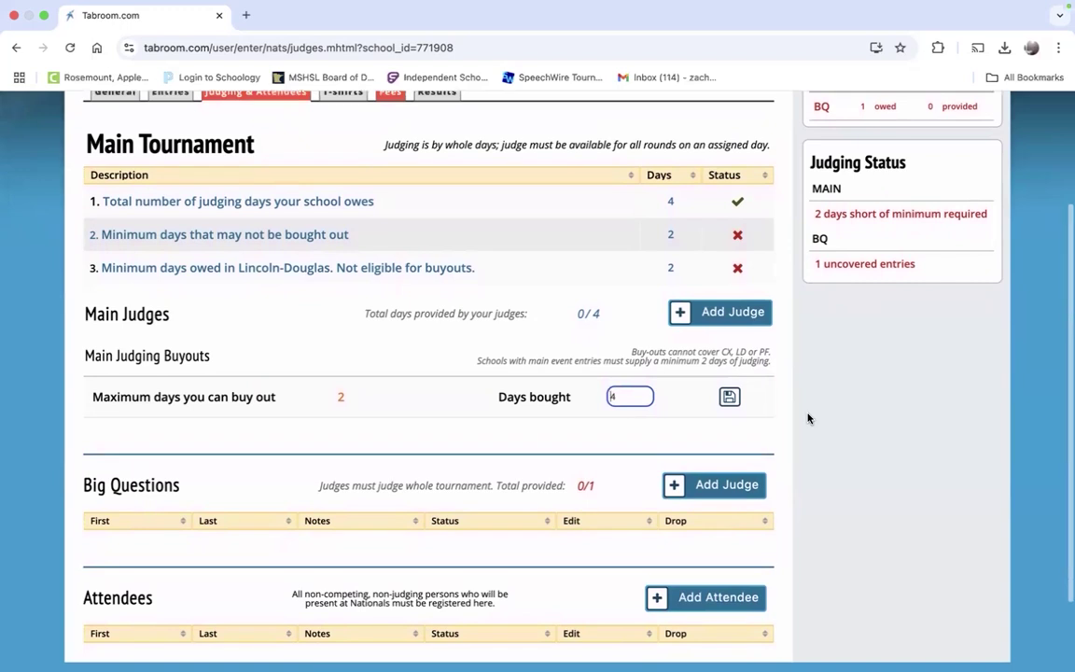
scroll(808, 418, up, 2)
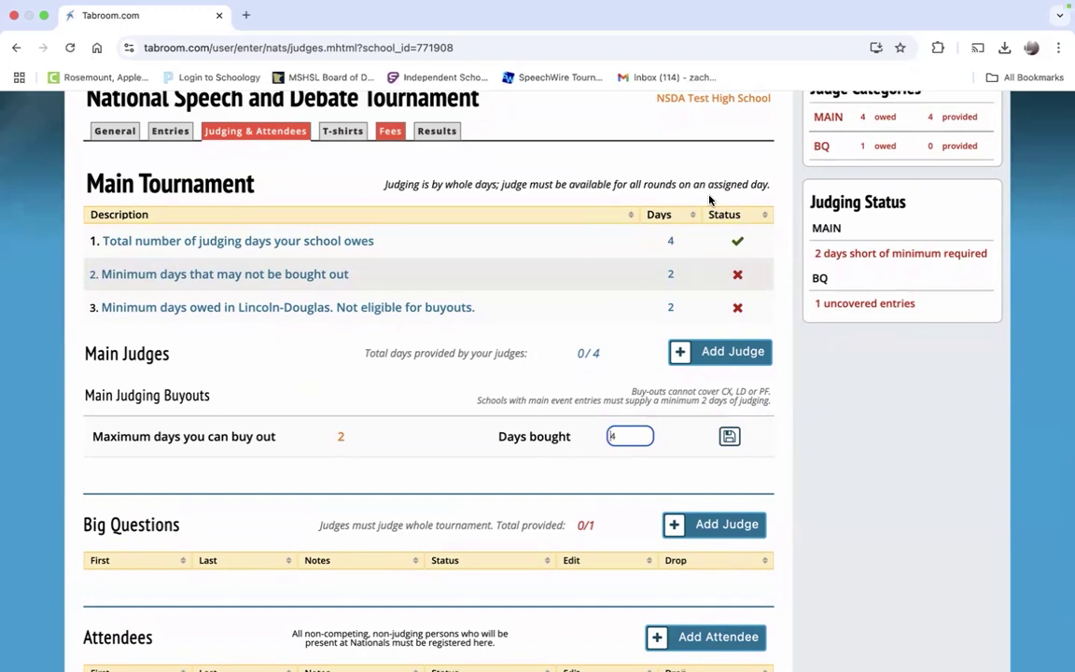
scroll(709, 200, up, 1)
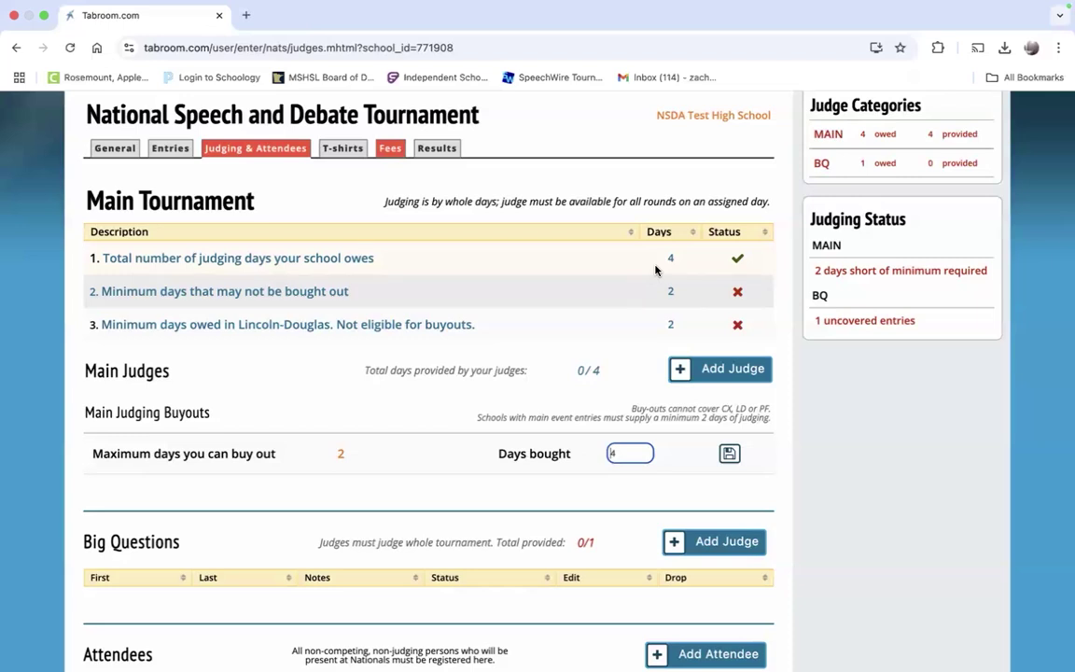
Step: Buy out 2 main-tournament judging days and save the buyout
scroll(658, 270, down, 4)
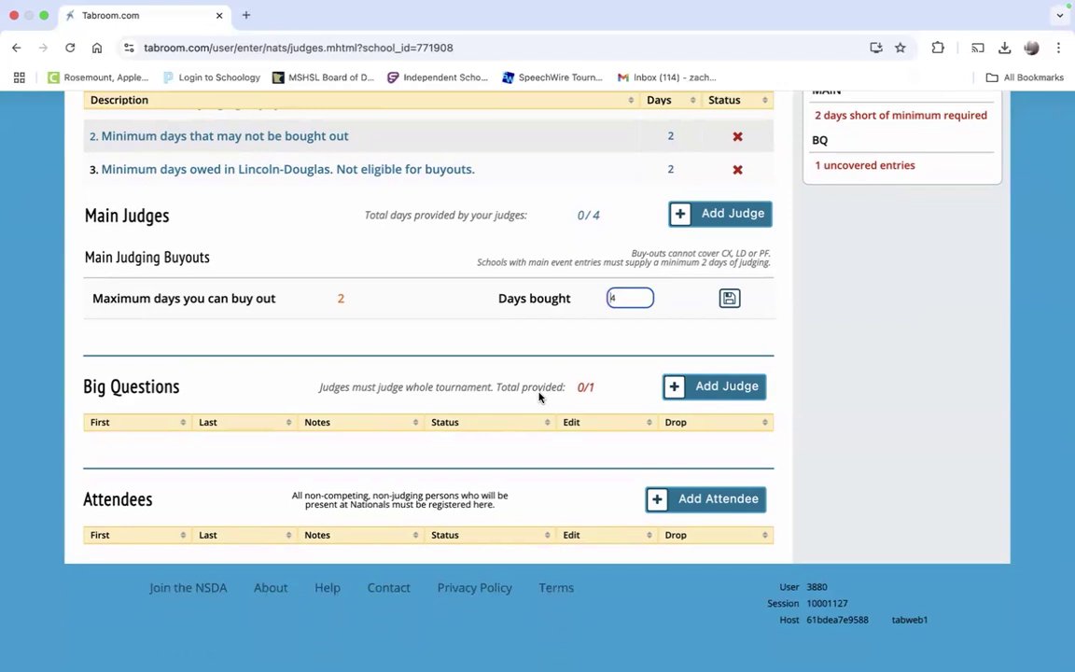
scroll(539, 396, up, 3)
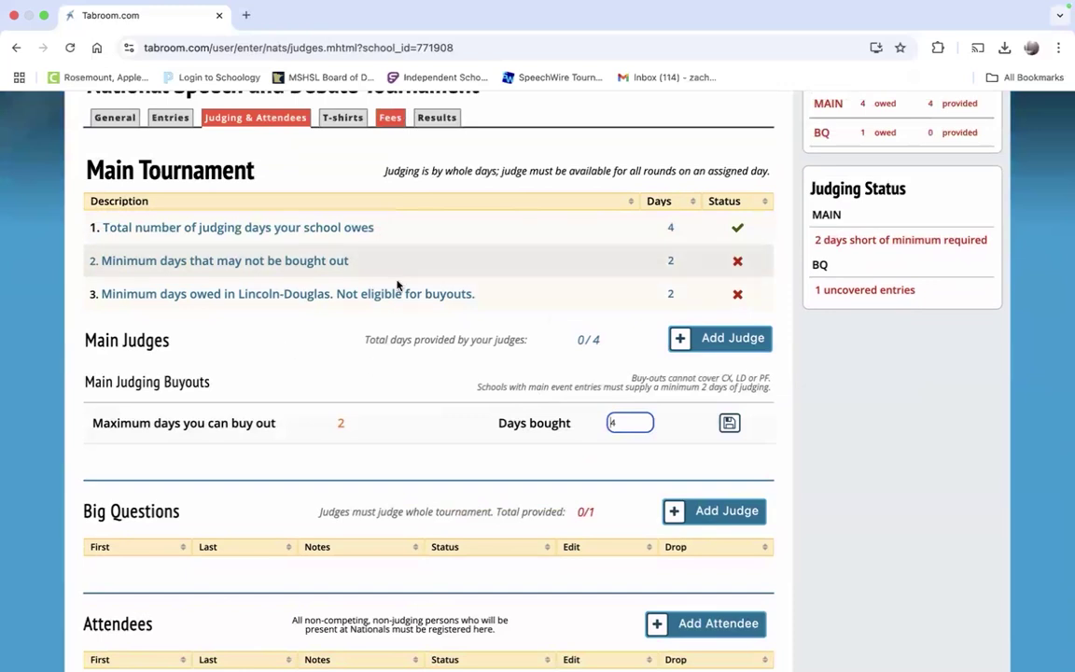
scroll(397, 285, down, 3)
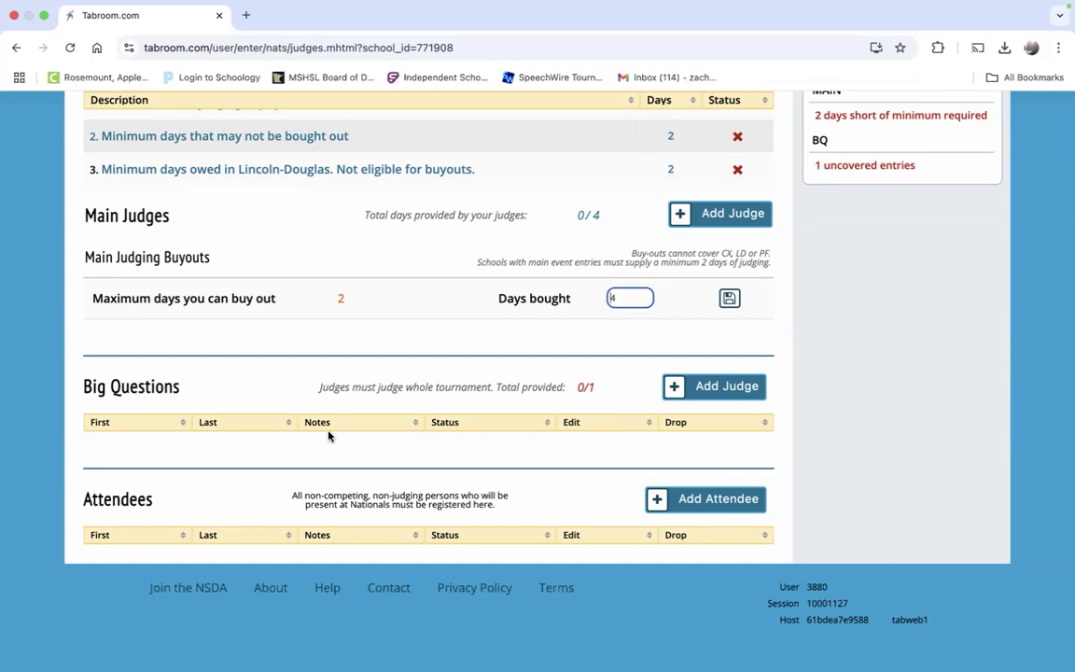
scroll(329, 450, up, 3)
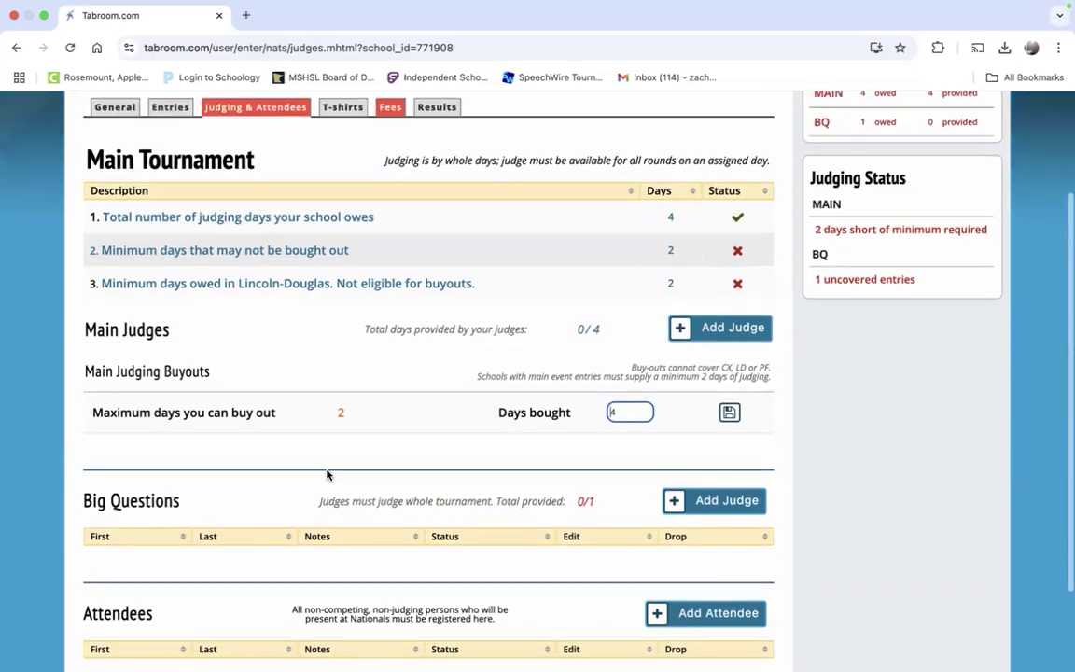
scroll(328, 475, up, 2)
scroll(600, 367, up, 2)
scroll(667, 316, down, 2)
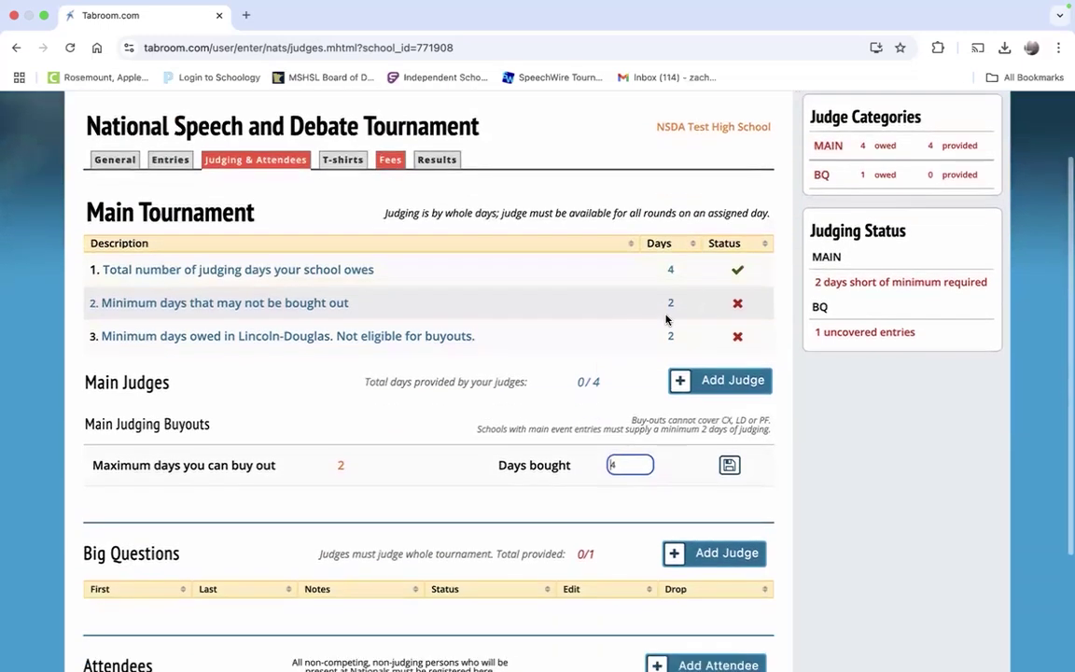
scroll(431, 387, down, 1)
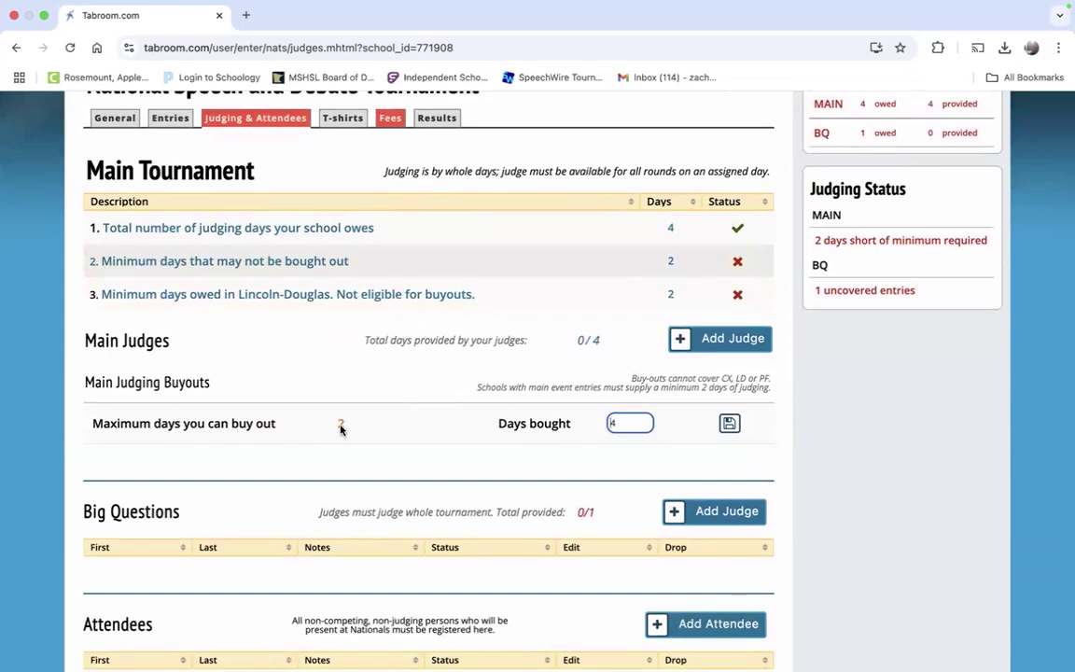
scroll(340, 428, down, 1)
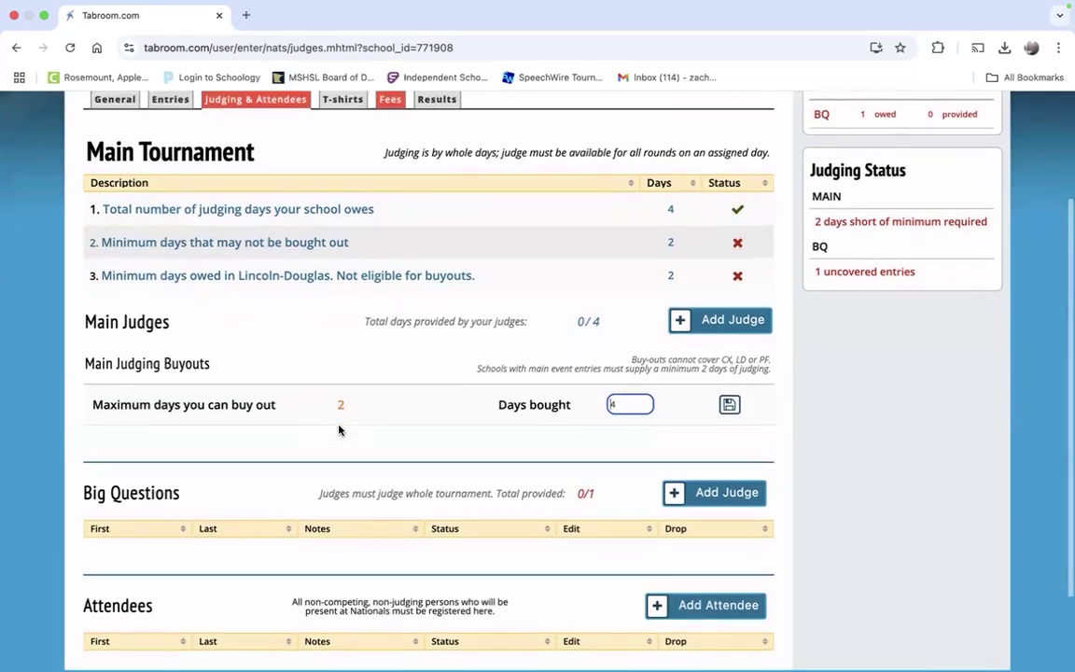
scroll(338, 429, up, 2)
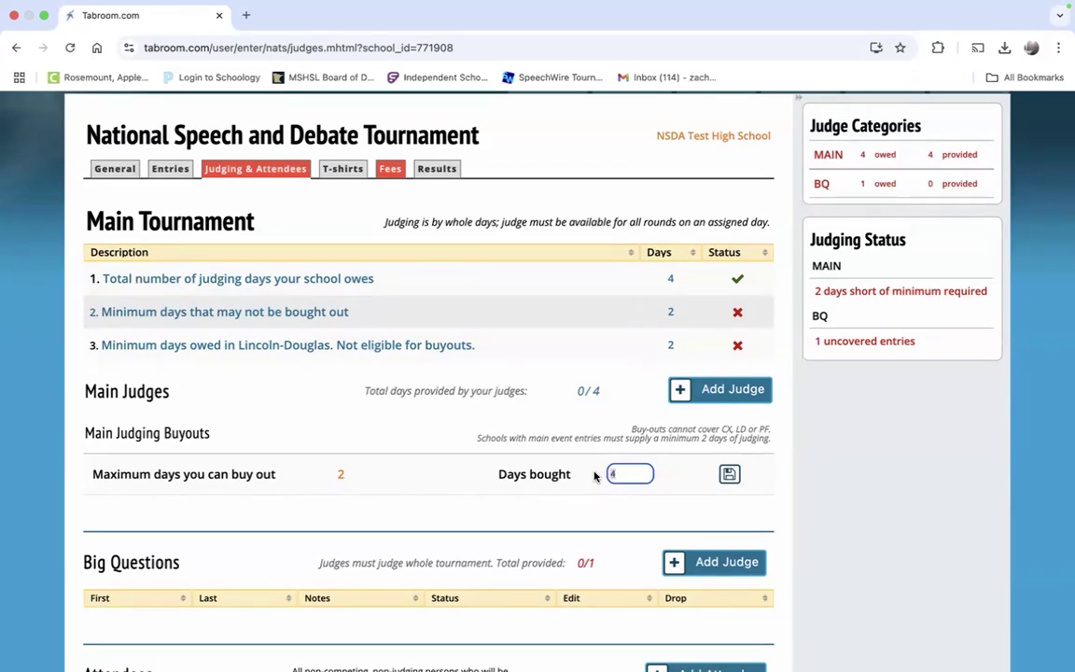
text(2)
click(729, 474)
Step: Check the entry fee totals, then return to the Judging & Attendees page
click(390, 171)
scroll(417, 360, down, 3)
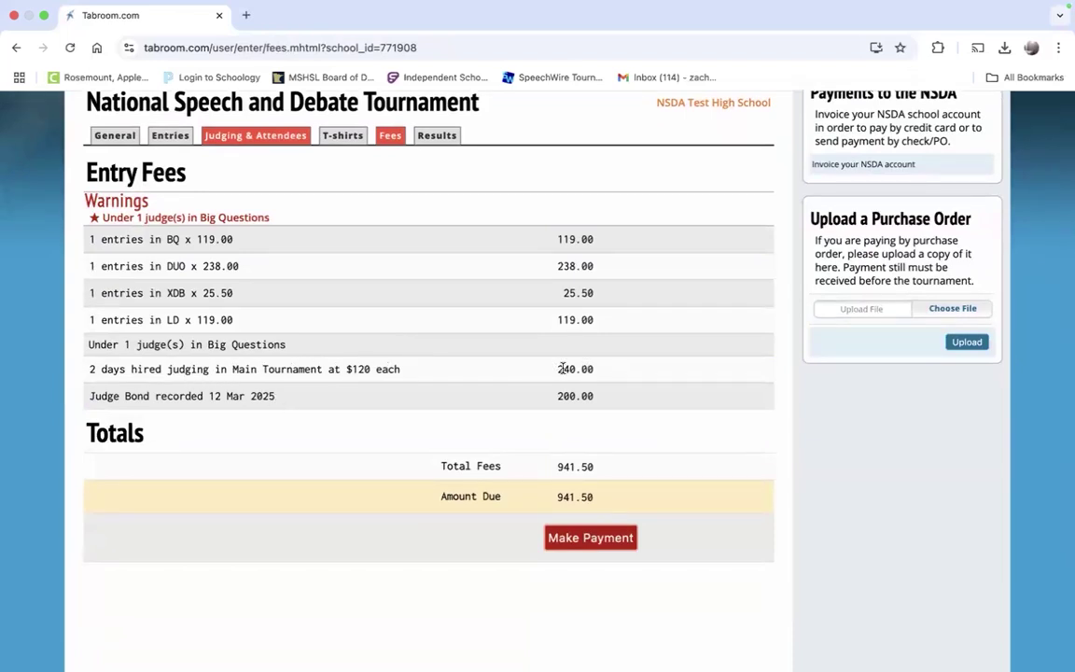
scroll(562, 369, up, 1)
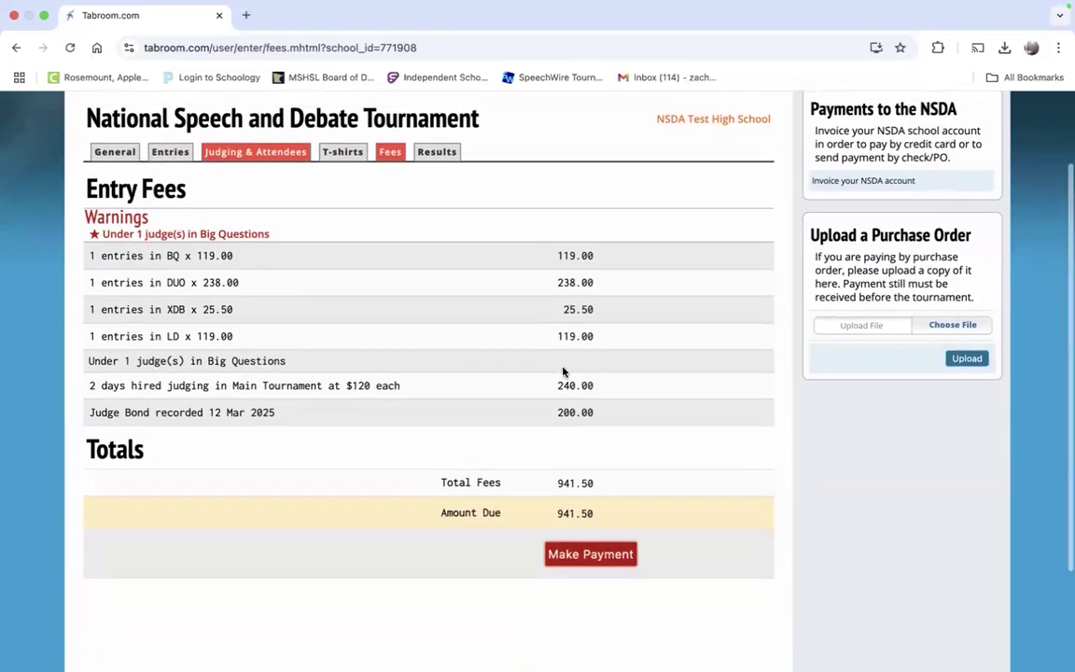
click(233, 160)
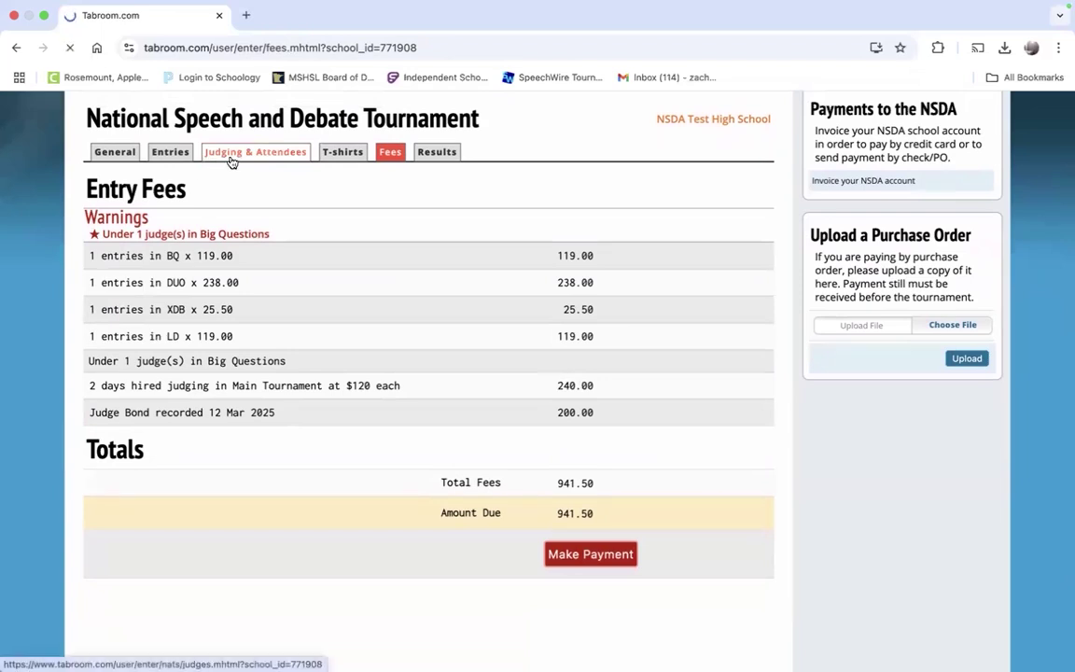
scroll(443, 386, down, 1)
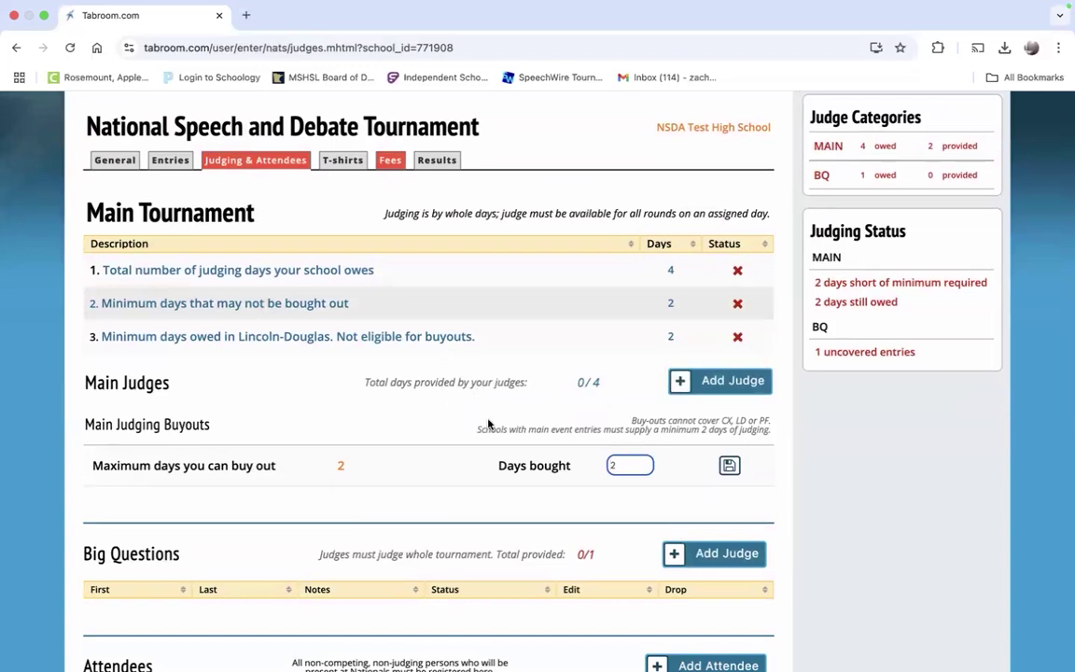
Step: Add a judge from the school roster under Main Judges and save their details
click(695, 385)
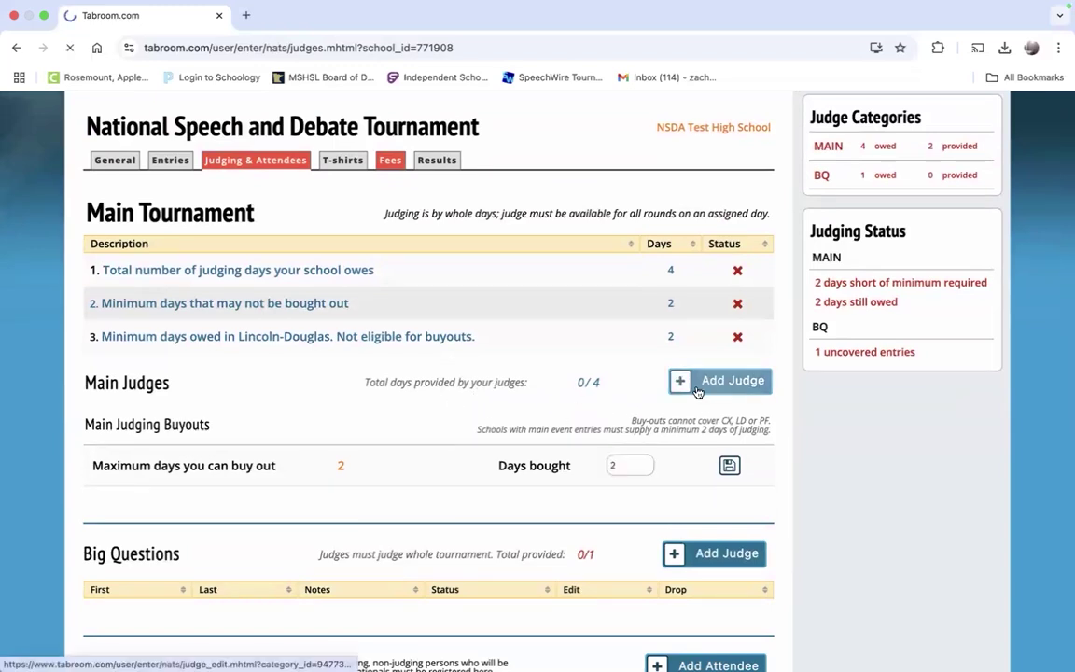
scroll(695, 387, down, 1)
click(636, 241)
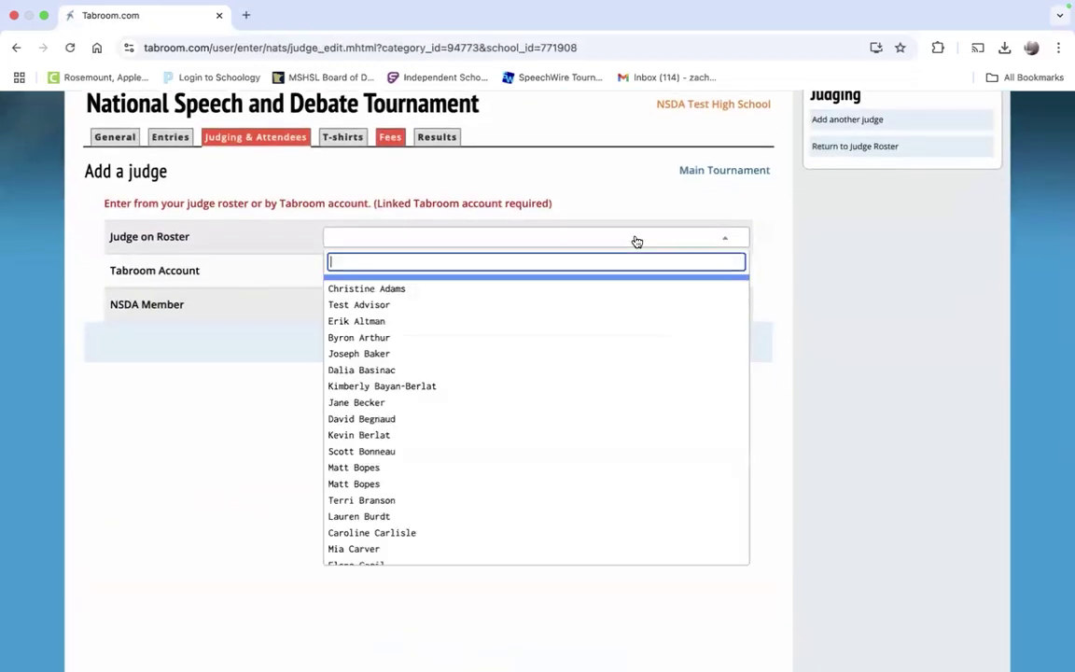
scroll(615, 353, down, 3)
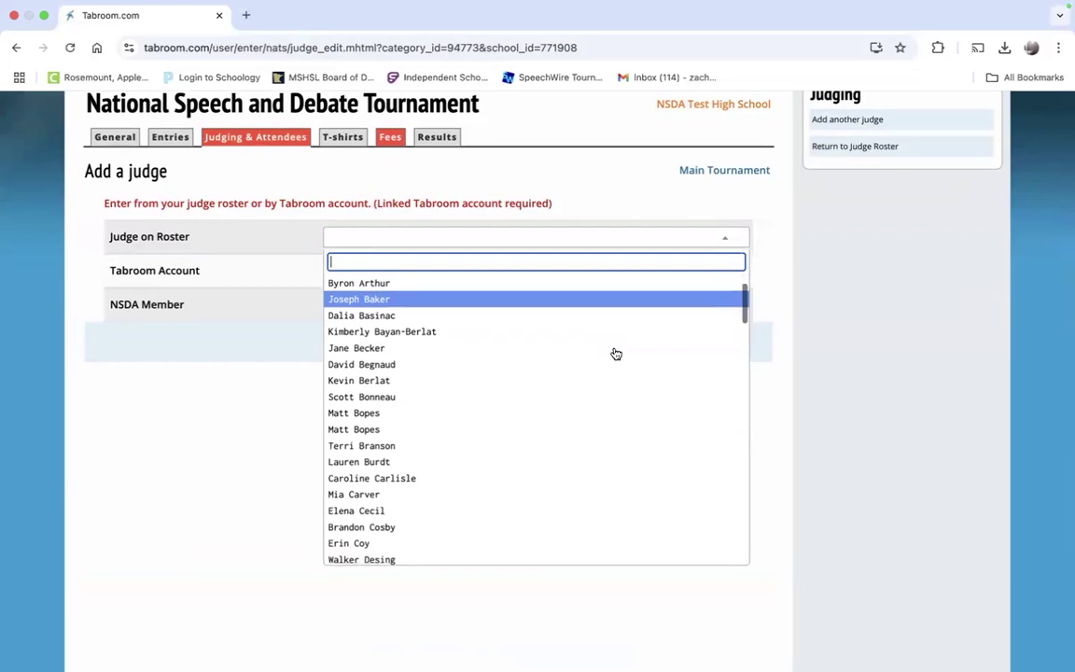
scroll(615, 353, down, 5)
scroll(616, 354, up, 8)
click(450, 391)
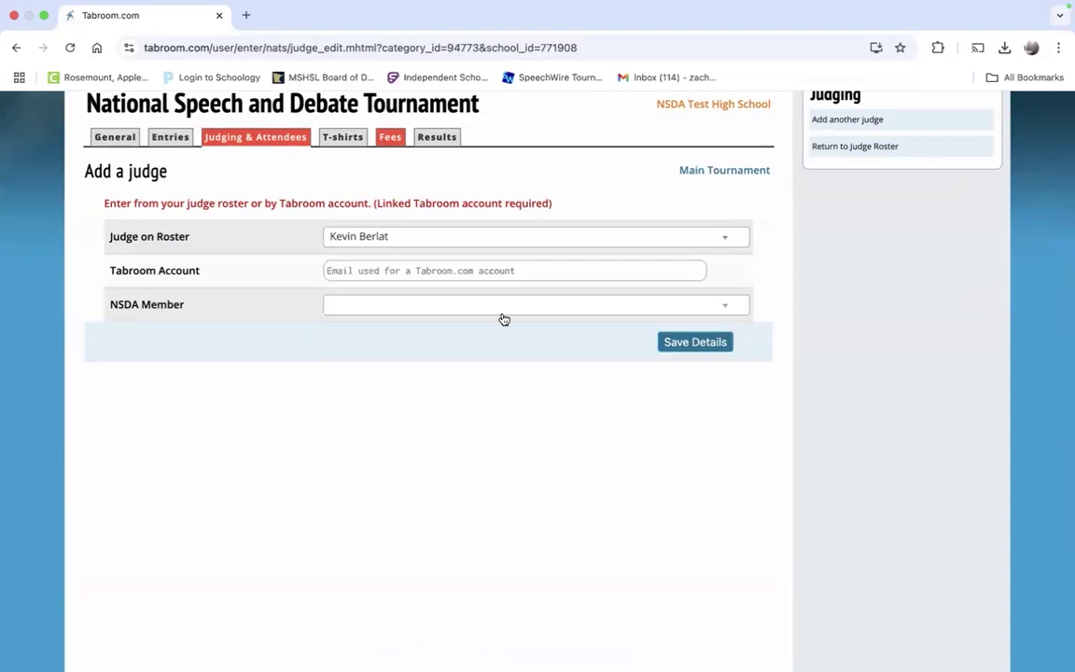
click(533, 307)
click(533, 307)
click(687, 342)
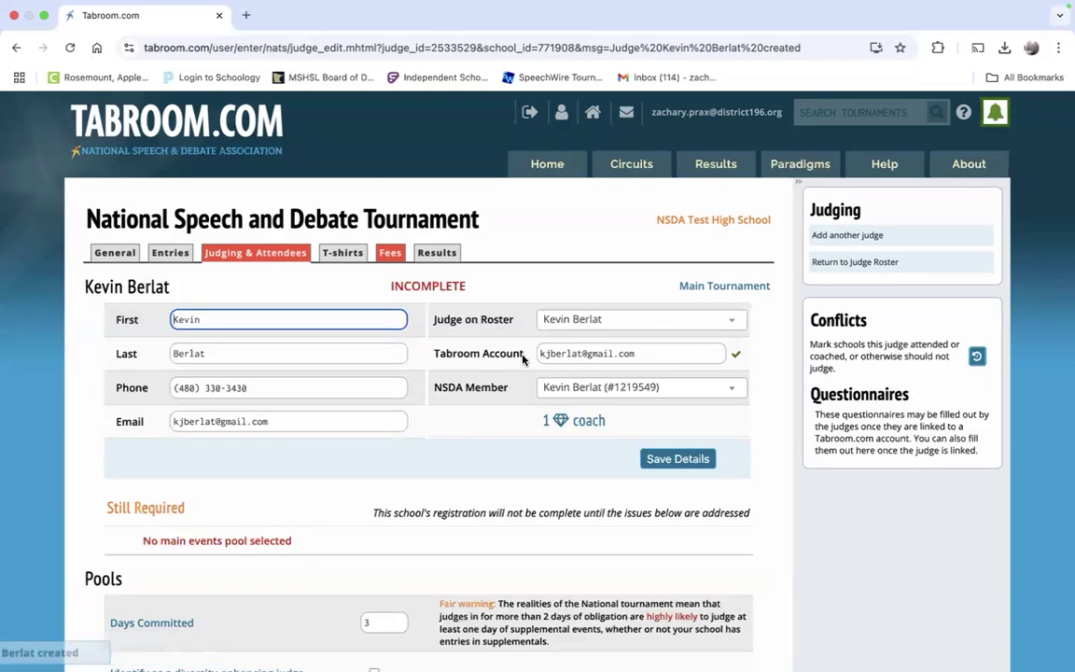
scroll(490, 406, down, 2)
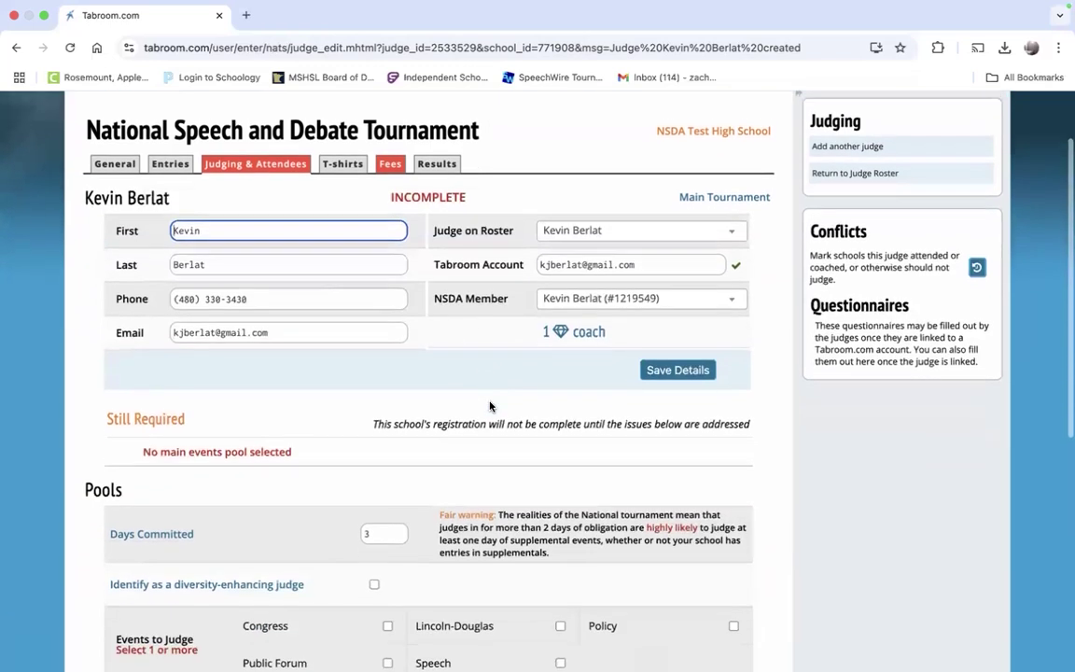
scroll(490, 406, down, 2)
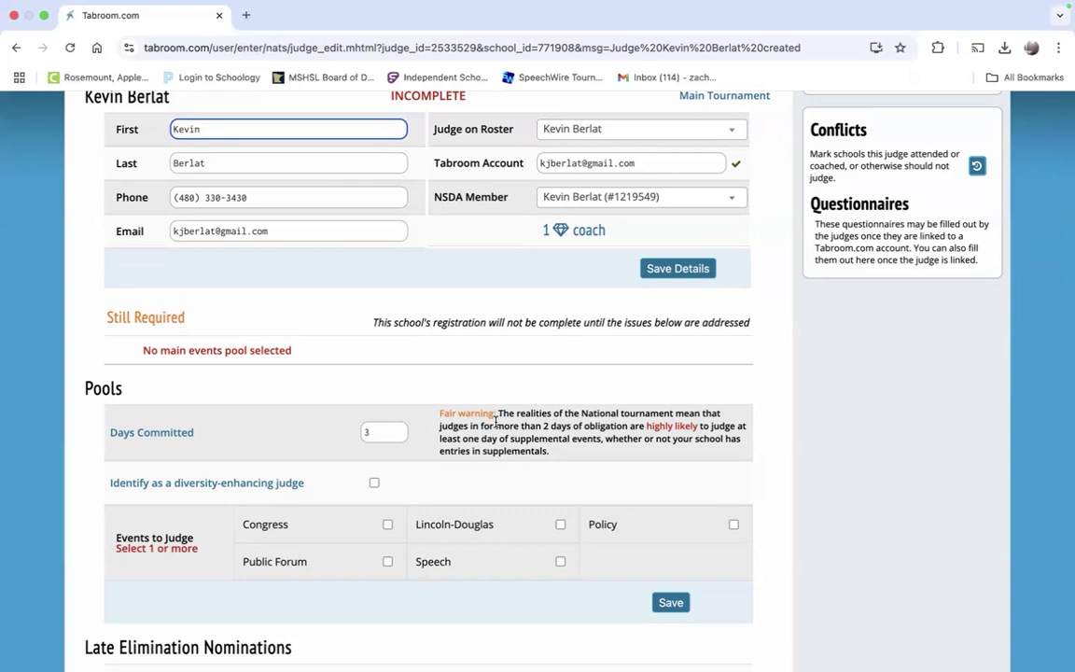
click(362, 432)
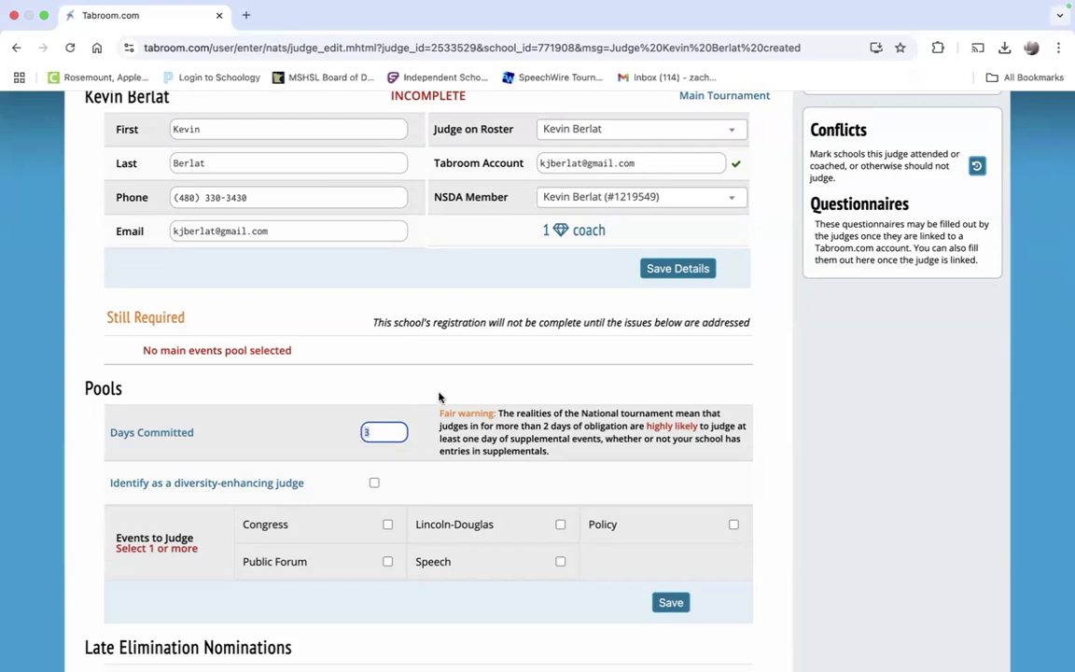
Step: Change the judge's Days Committed from 3 to 1
text(2)
text(1)
Step: Put the judge in the Speech pool with HI and DUO Site as site preference
scroll(471, 442, down, 3)
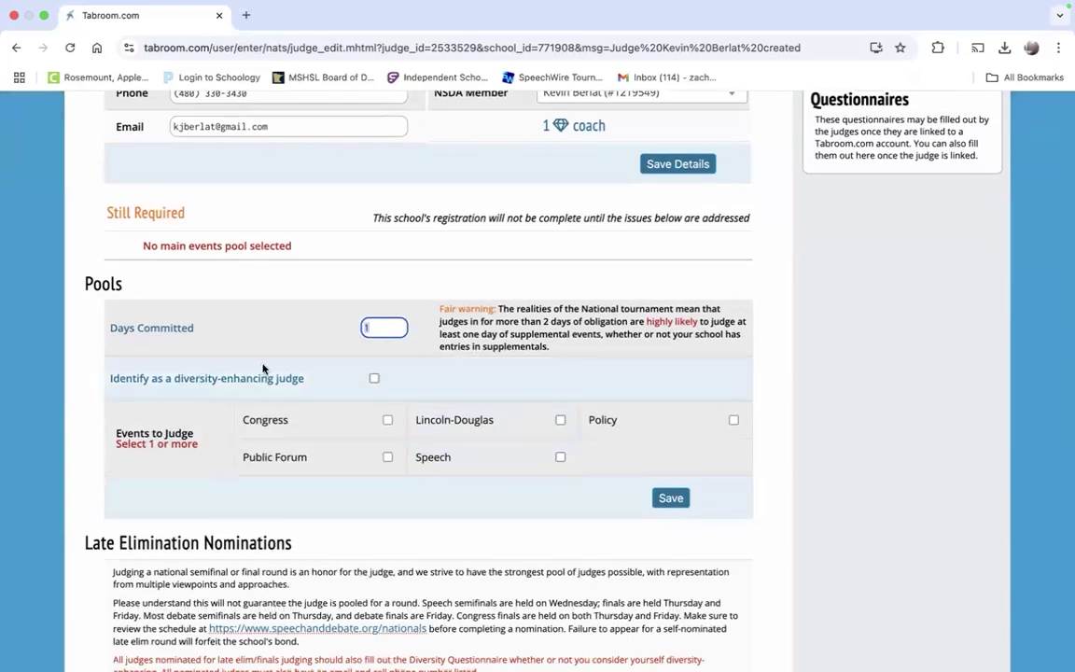
scroll(280, 392, down, 2)
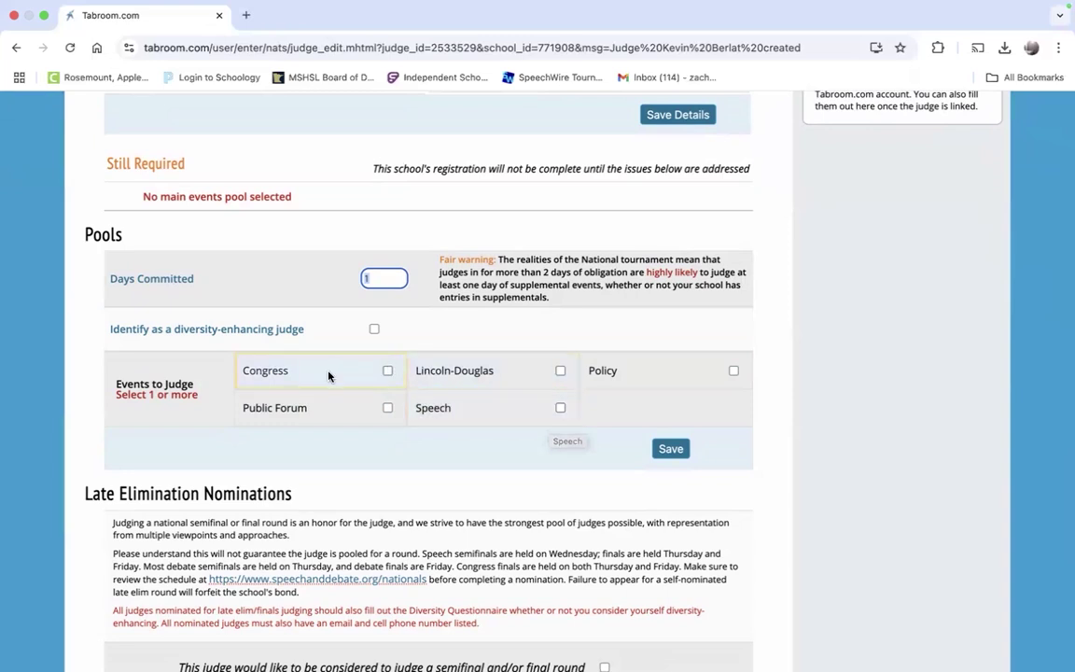
click(509, 414)
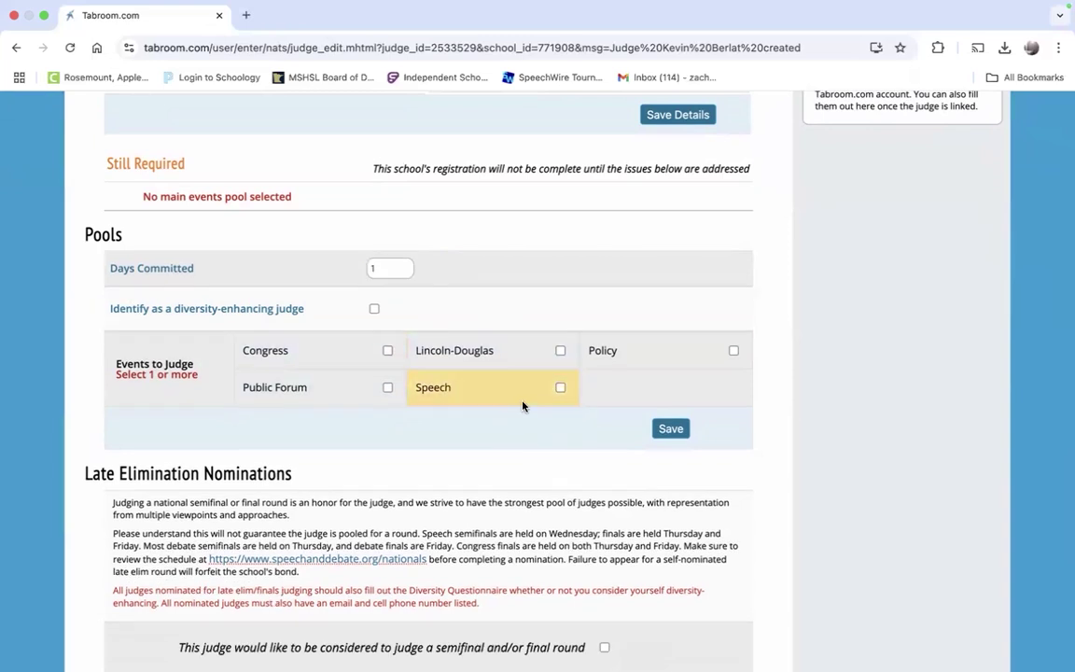
click(525, 404)
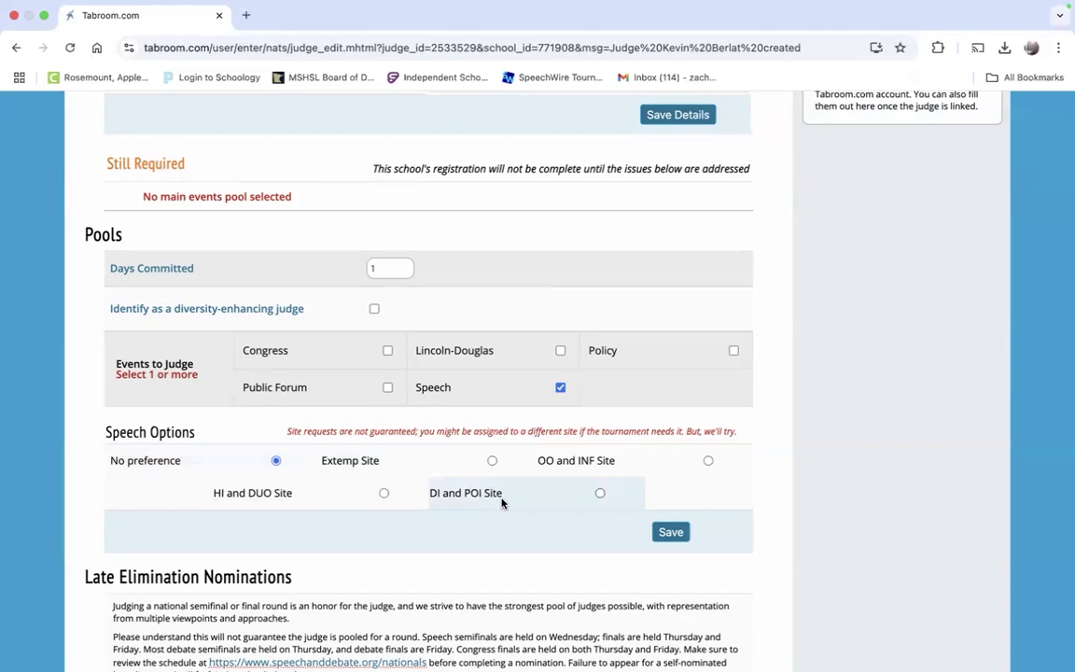
click(384, 493)
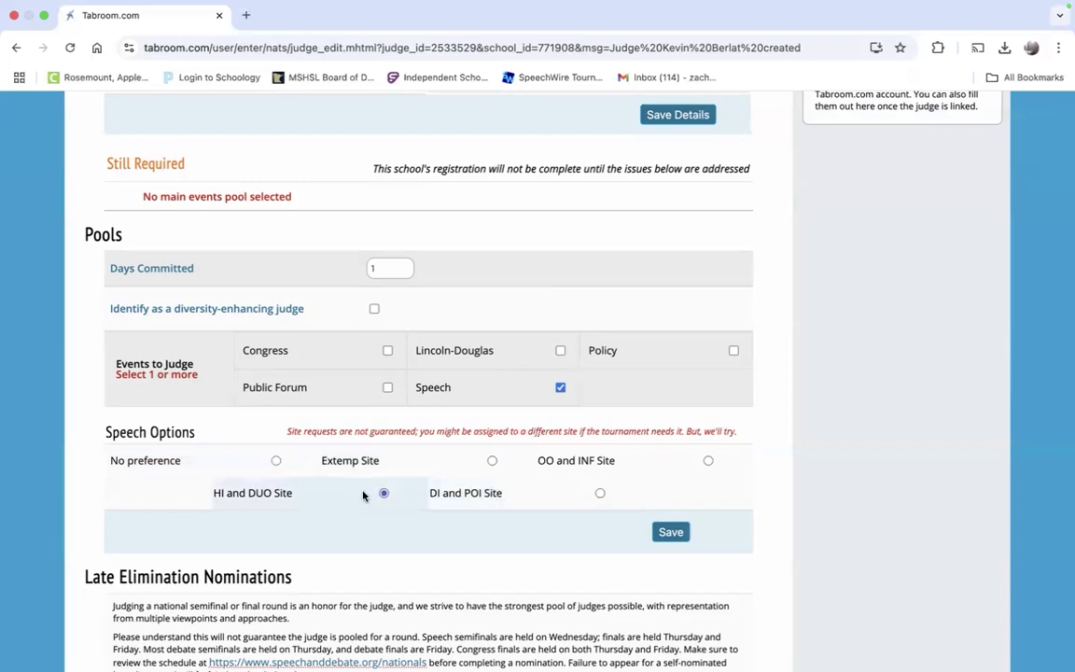
scroll(921, 405, down, 5)
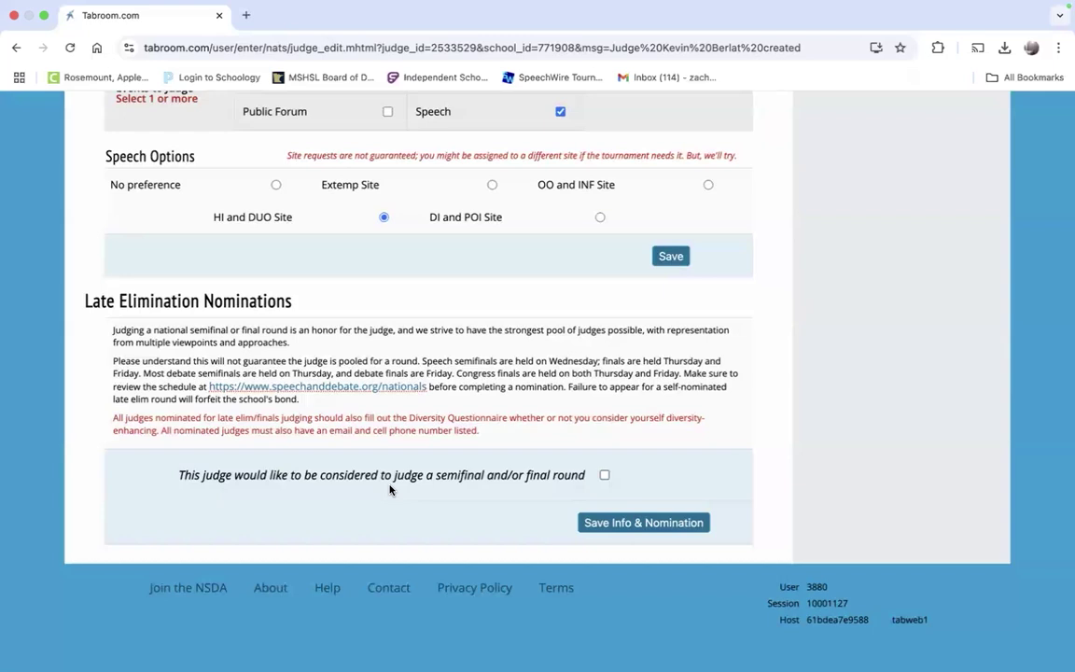
Step: Nominate the judge for semifinal and final rounds with Head Coach as their Nationals role
click(603, 475)
scroll(604, 475, down, 3)
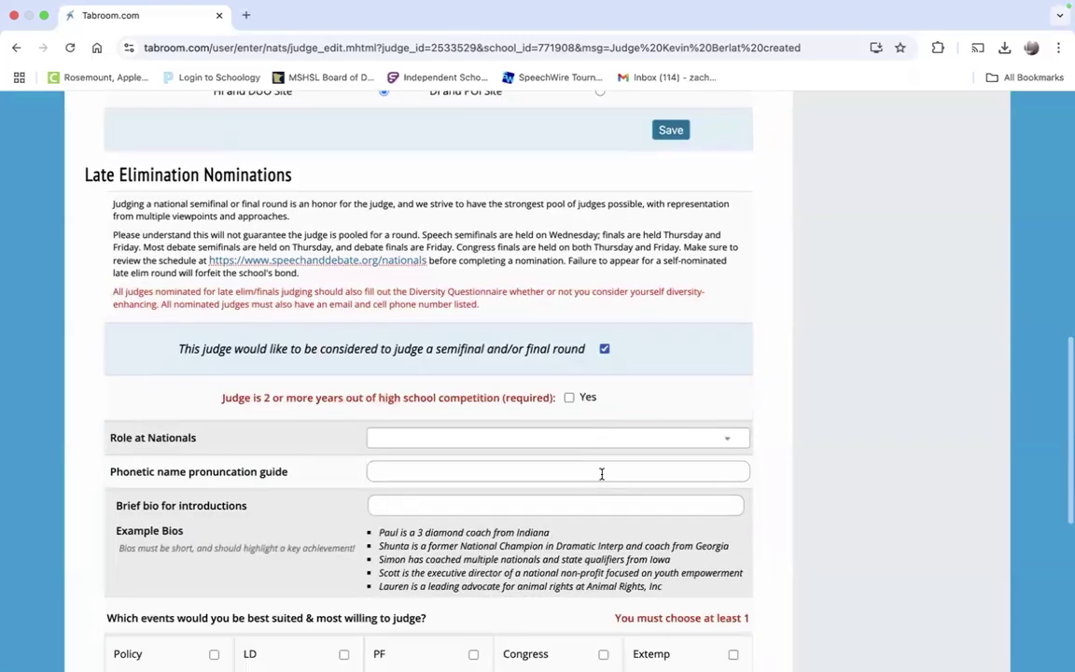
scroll(370, 455, down, 1)
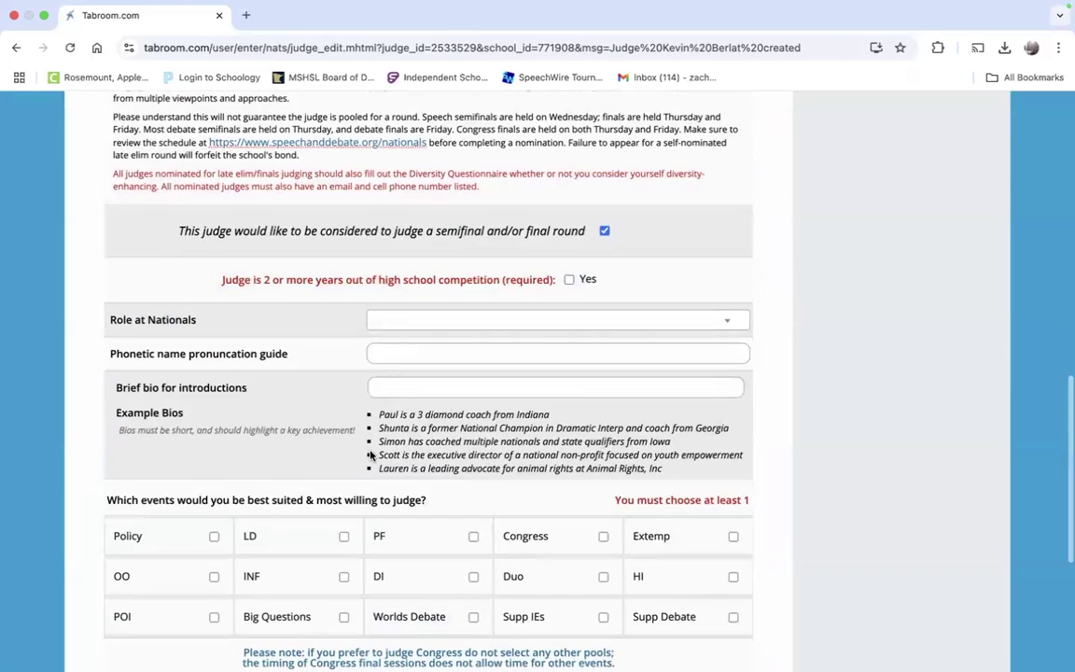
click(507, 329)
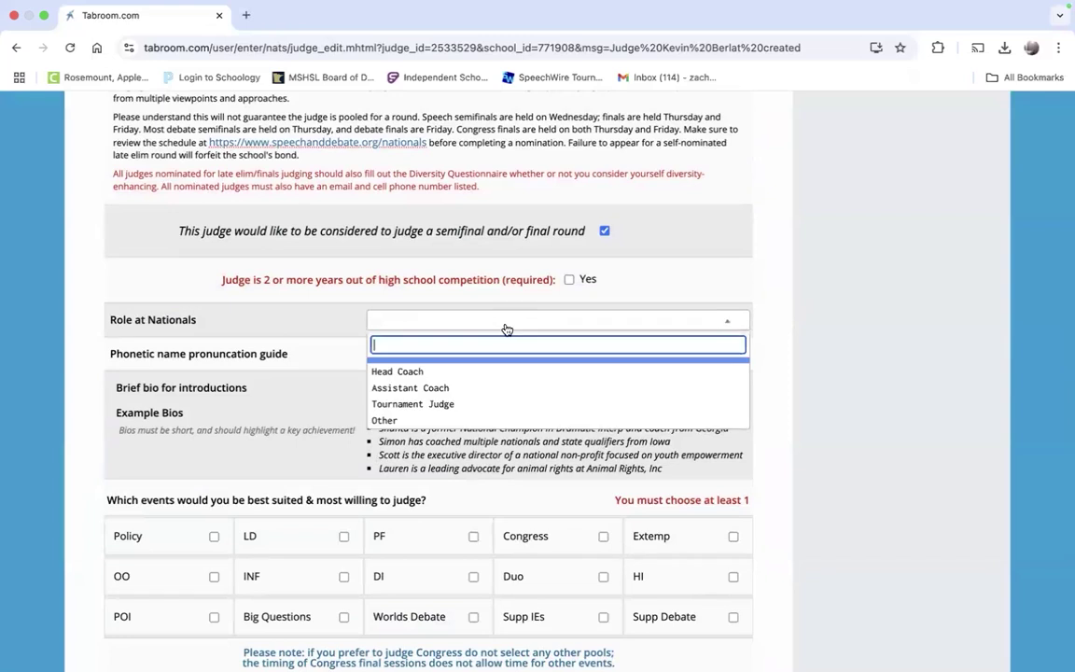
click(469, 374)
click(465, 355)
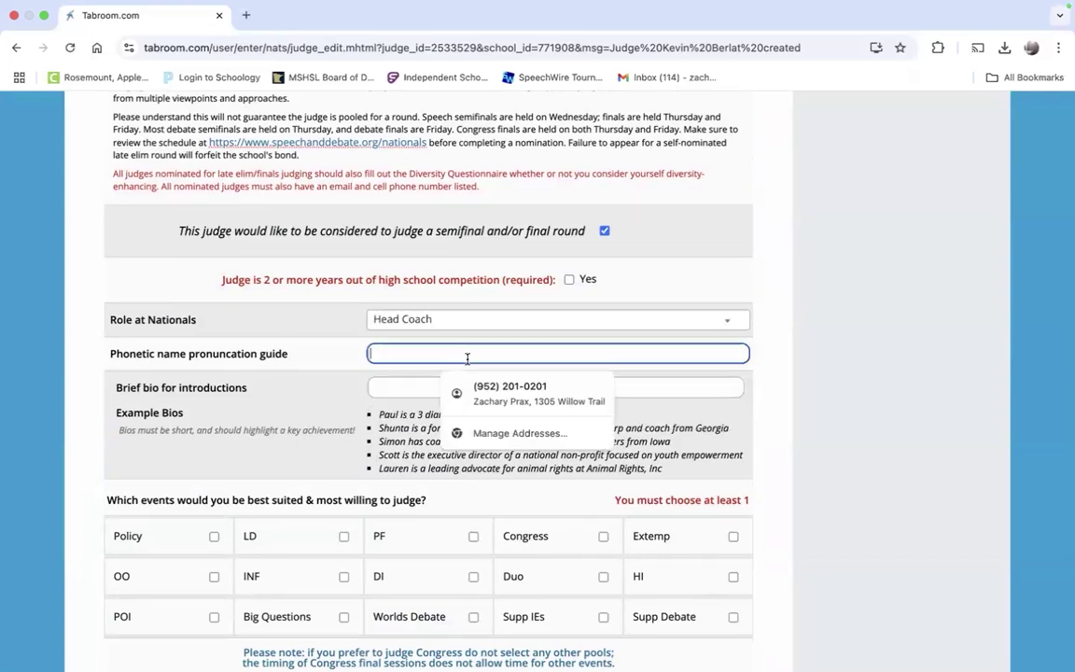
click(595, 415)
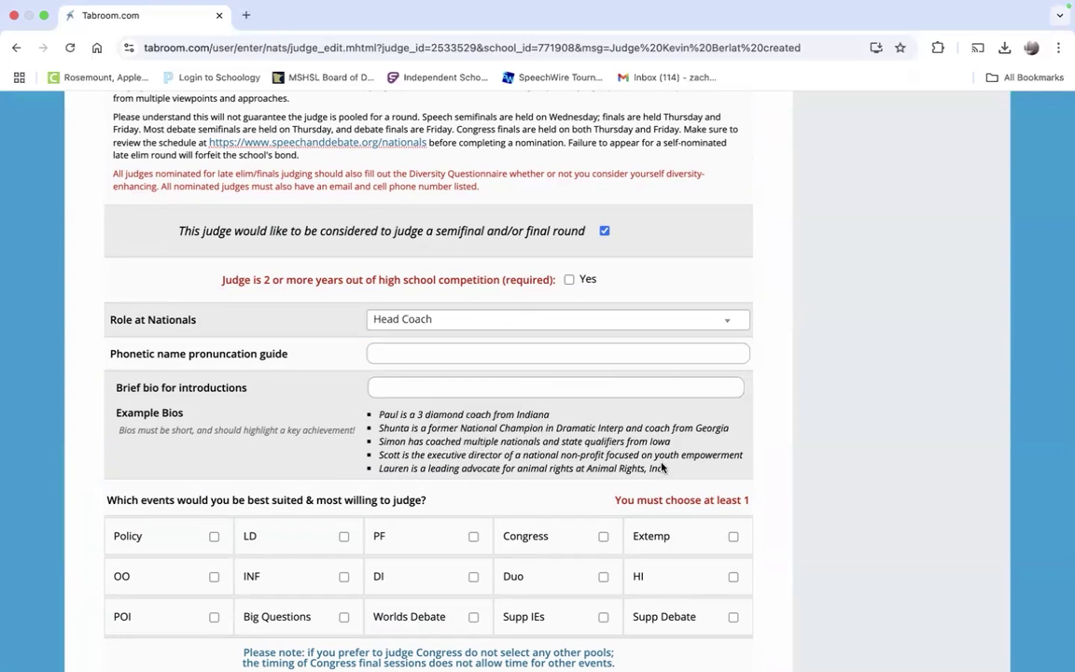
Step: Confirm the judge's two years of experience and save the info and nomination
scroll(530, 384, down, 2)
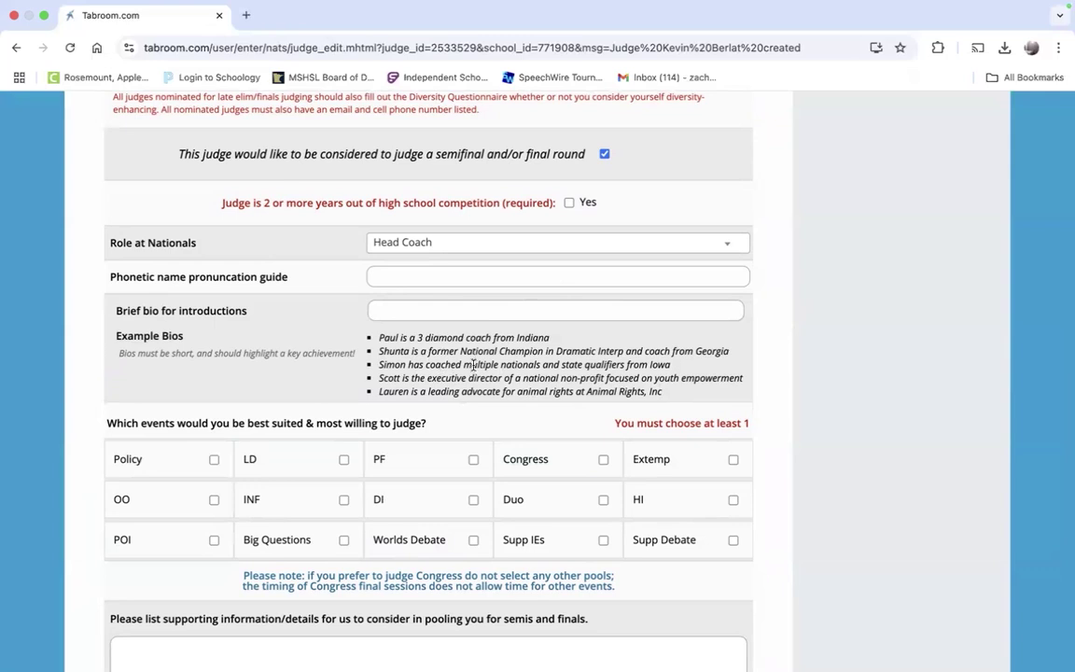
scroll(483, 375, down, 1)
scroll(483, 376, down, 2)
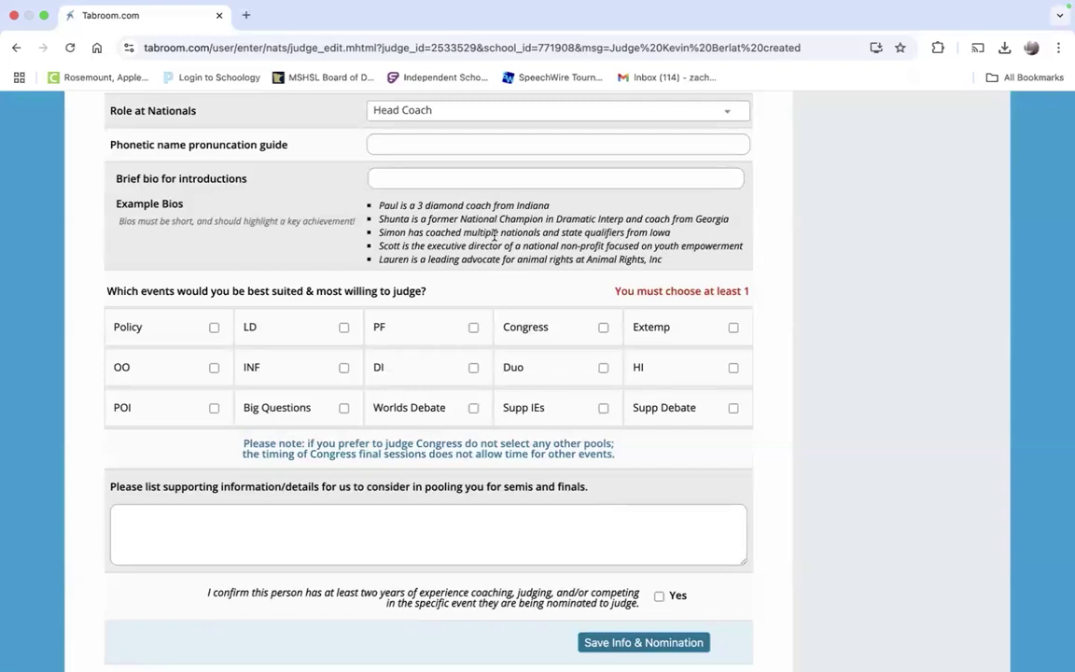
scroll(494, 235, down, 1)
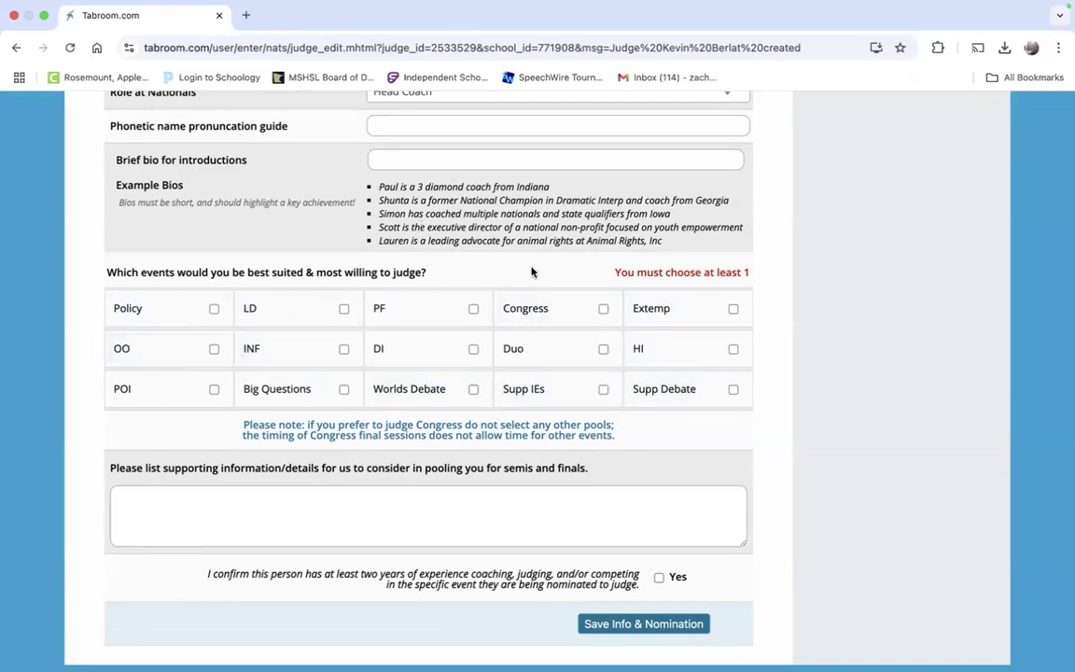
scroll(590, 354, down, 2)
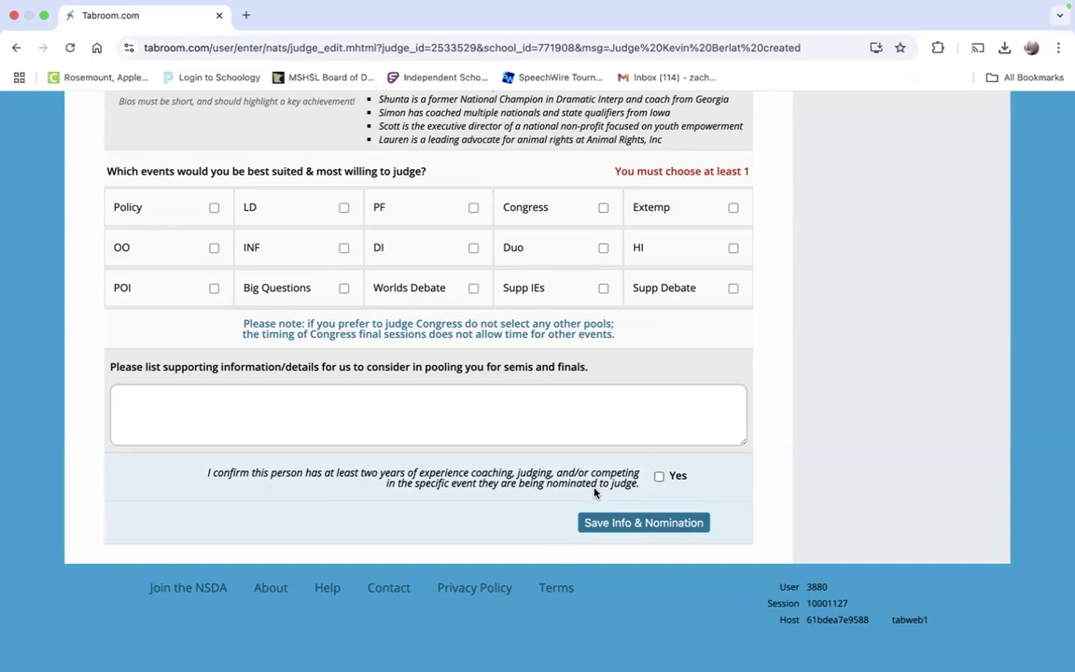
click(659, 476)
click(644, 524)
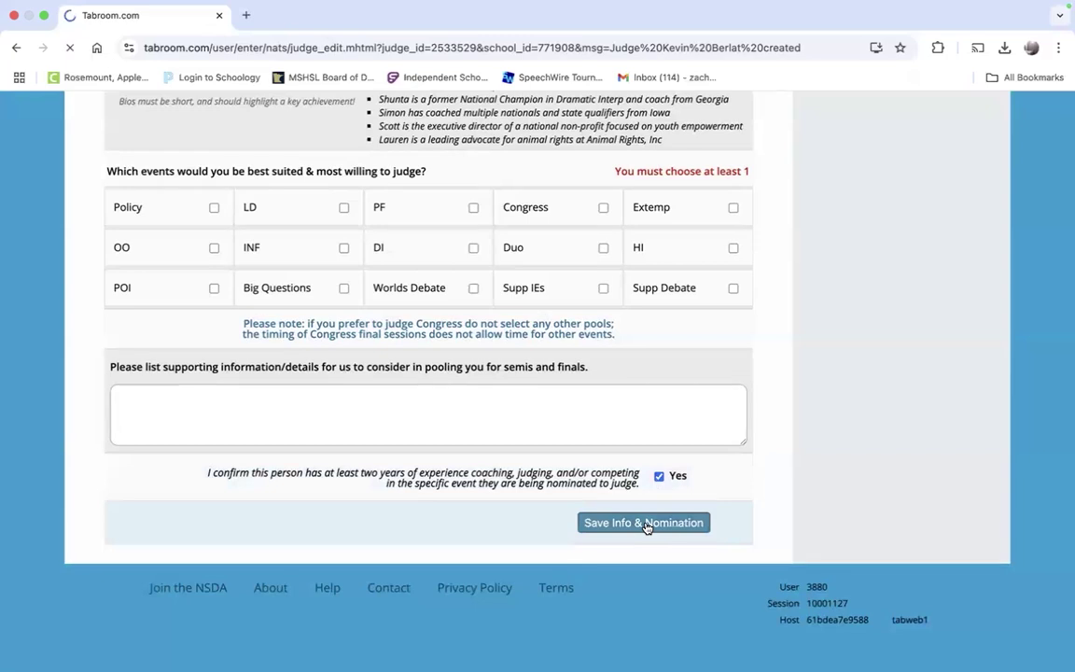
scroll(644, 528, down, 4)
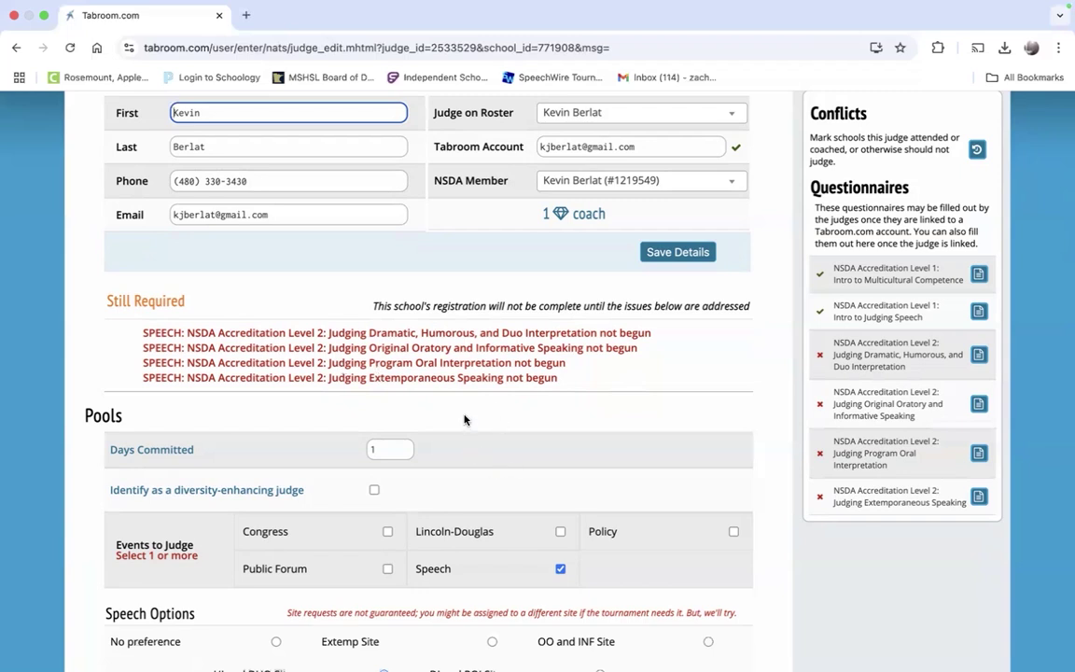
scroll(486, 434, down, 1)
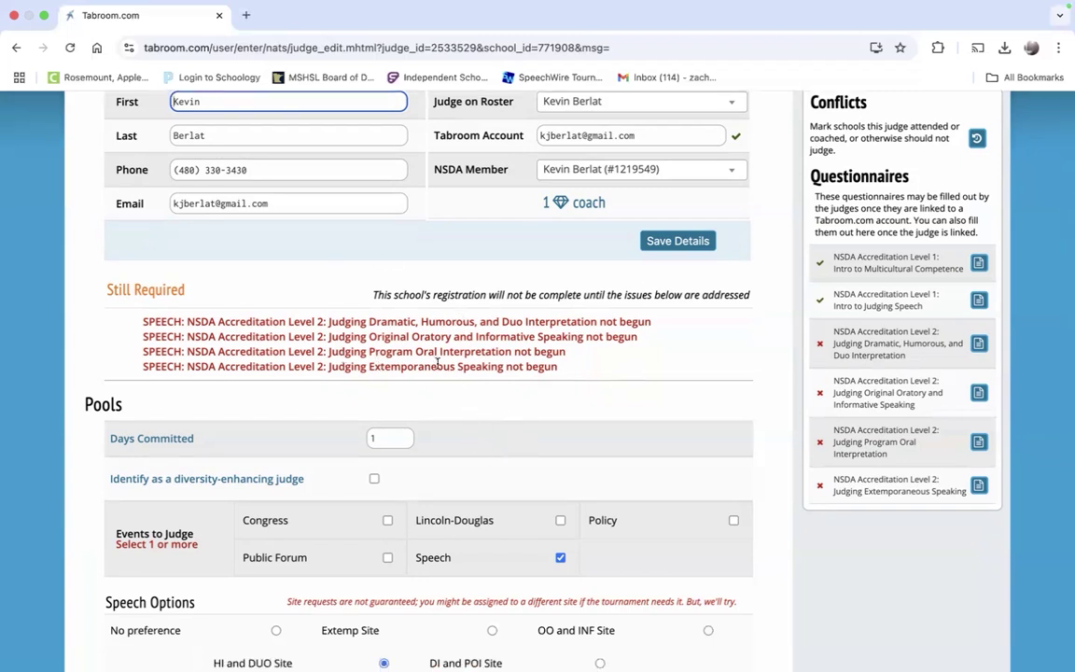
scroll(674, 535, up, 3)
scroll(674, 534, down, 1)
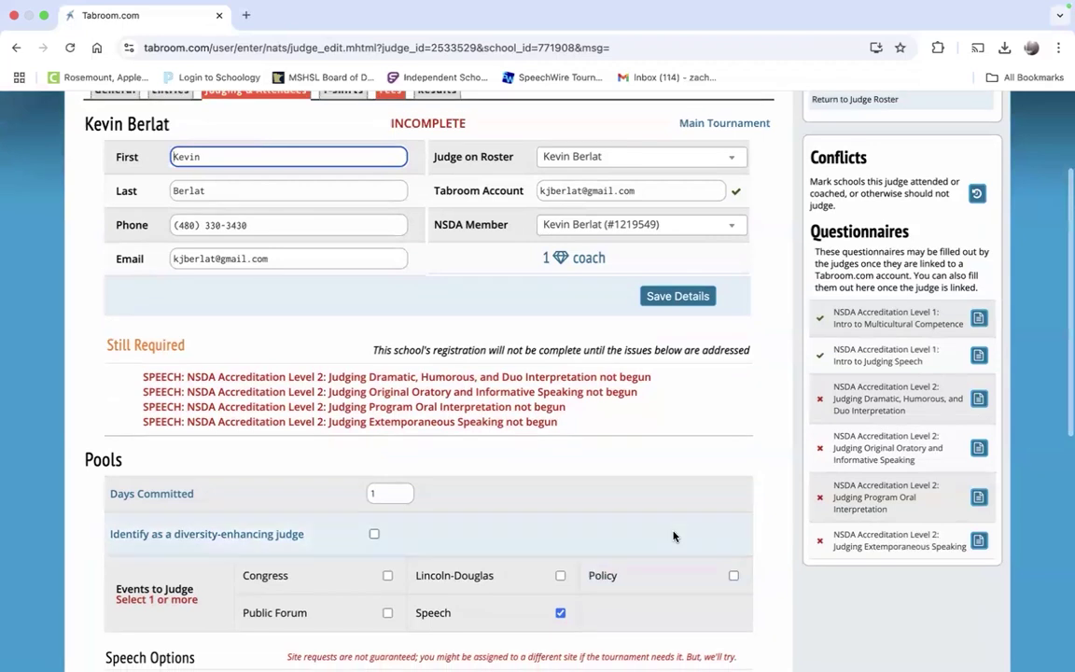
scroll(675, 536, down, 1)
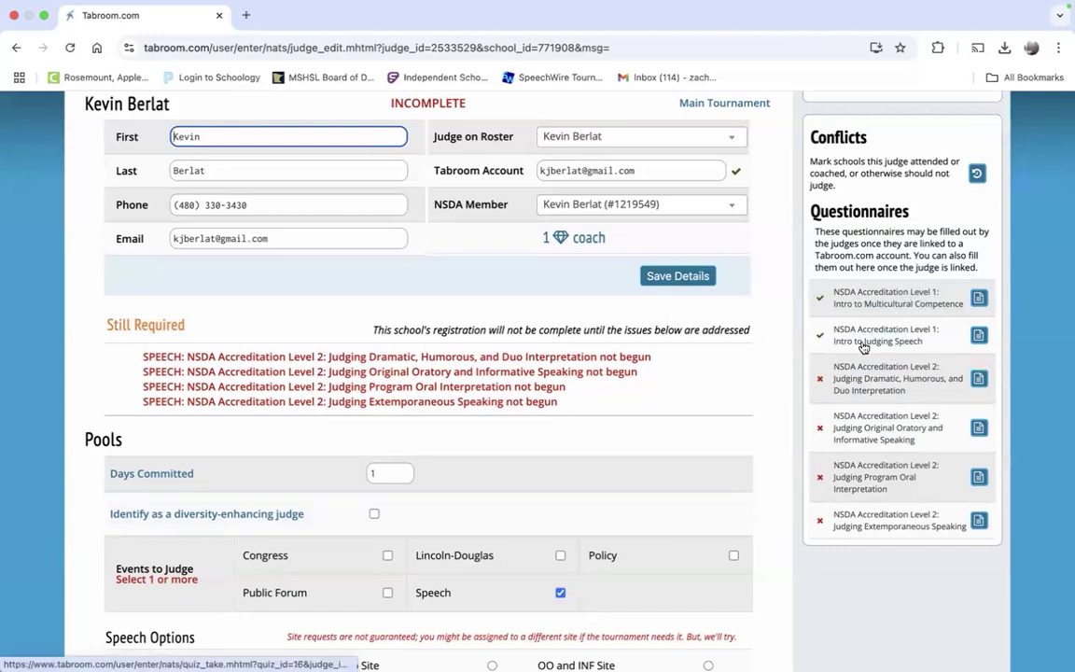
scroll(886, 350, down, 1)
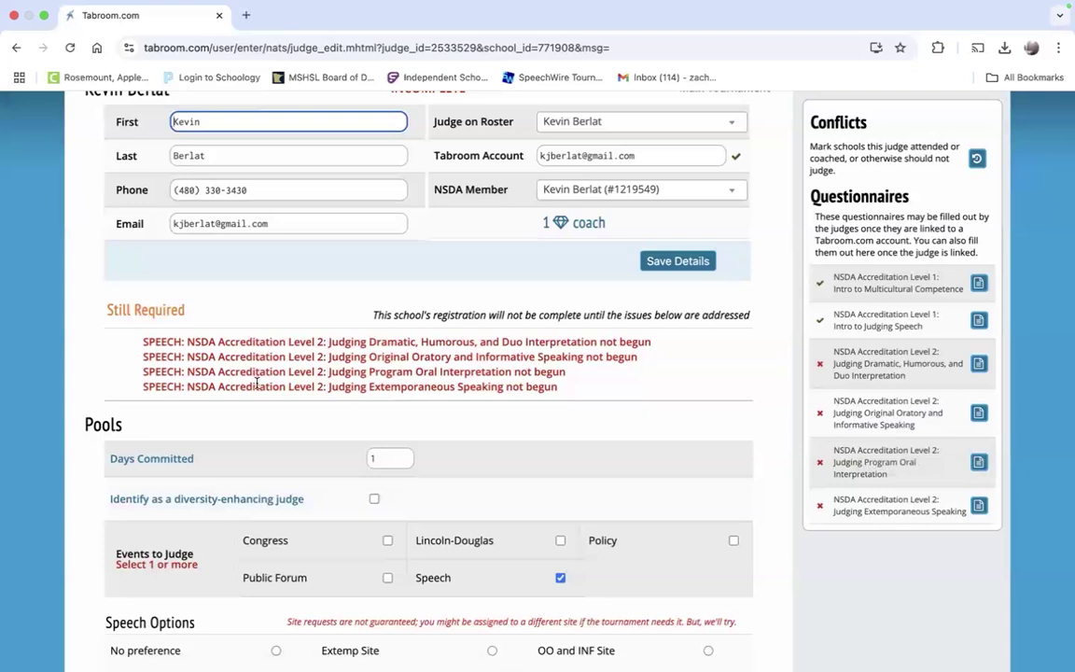
scroll(244, 374, down, 1)
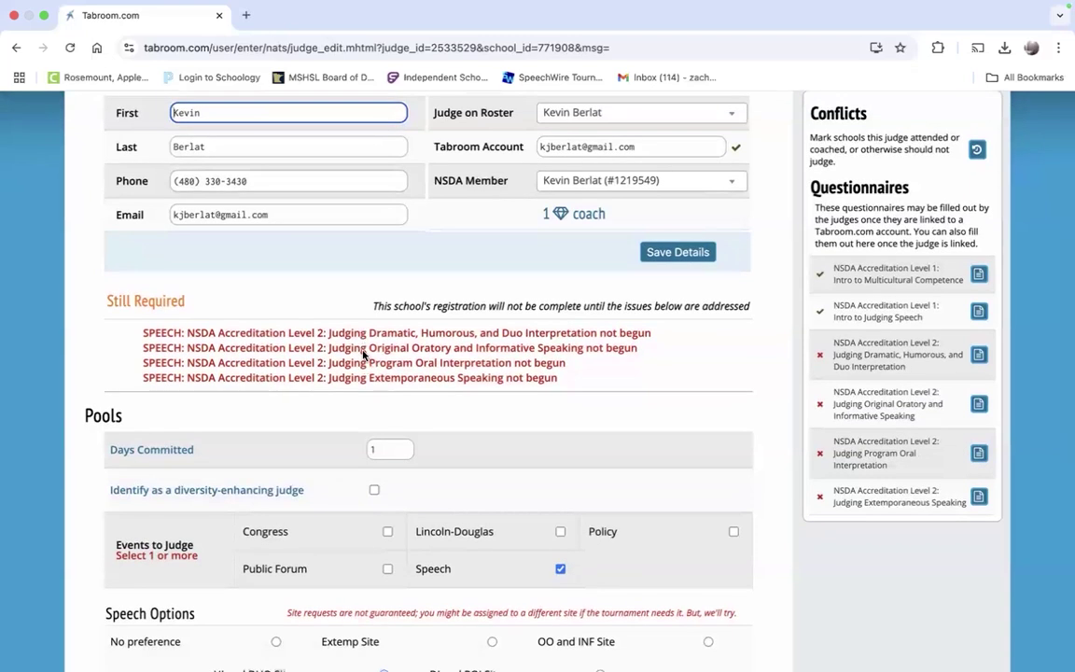
scroll(517, 456, down, 3)
scroll(516, 456, up, 1)
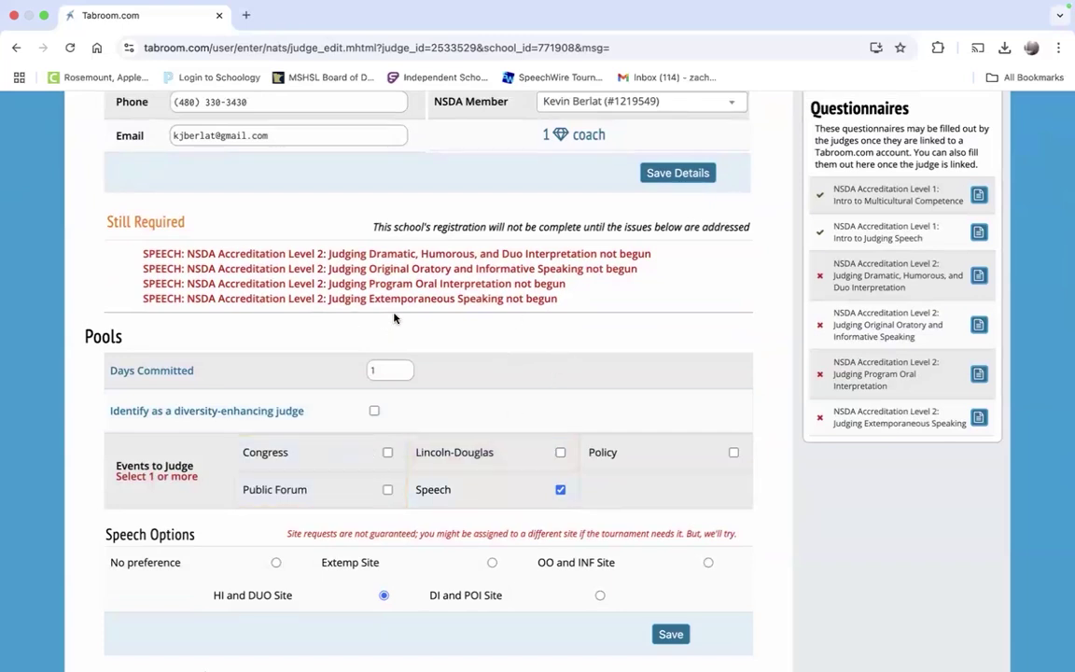
scroll(393, 317, up, 1)
scroll(394, 318, up, 1)
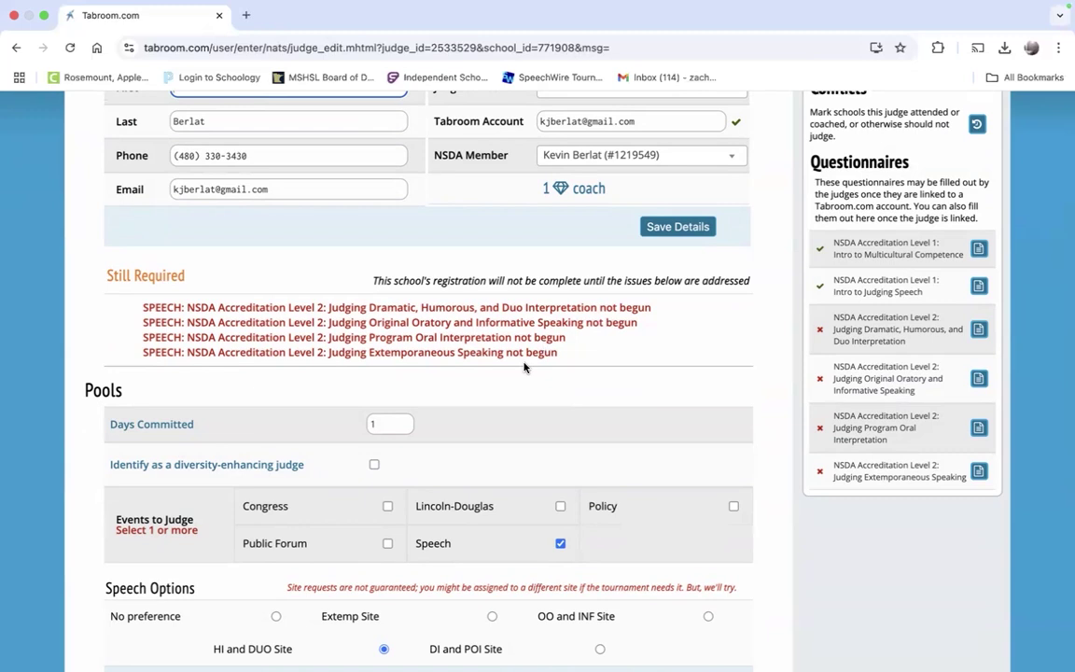
scroll(524, 367, up, 5)
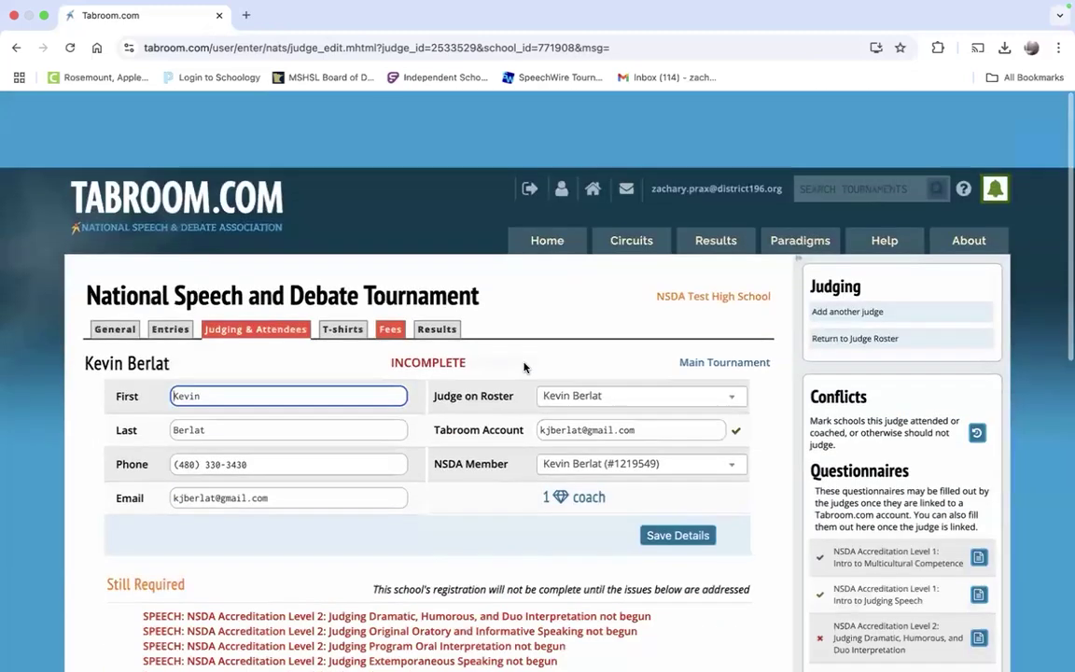
Step: Reduce the main judging buyout to 1 day bought and save it
click(263, 253)
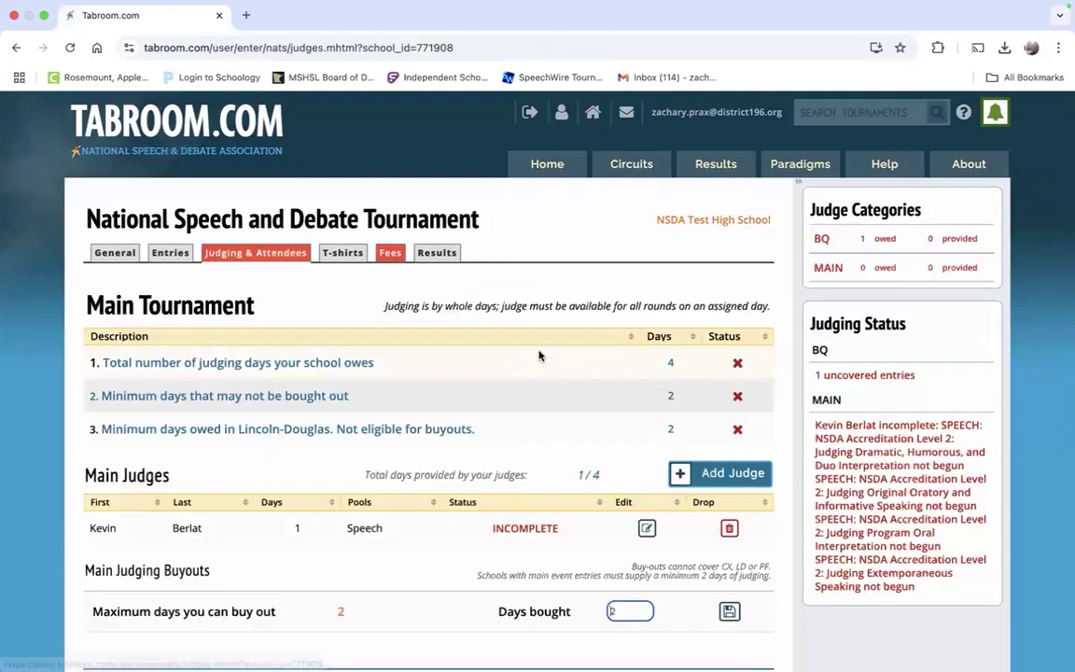
scroll(541, 355, down, 3)
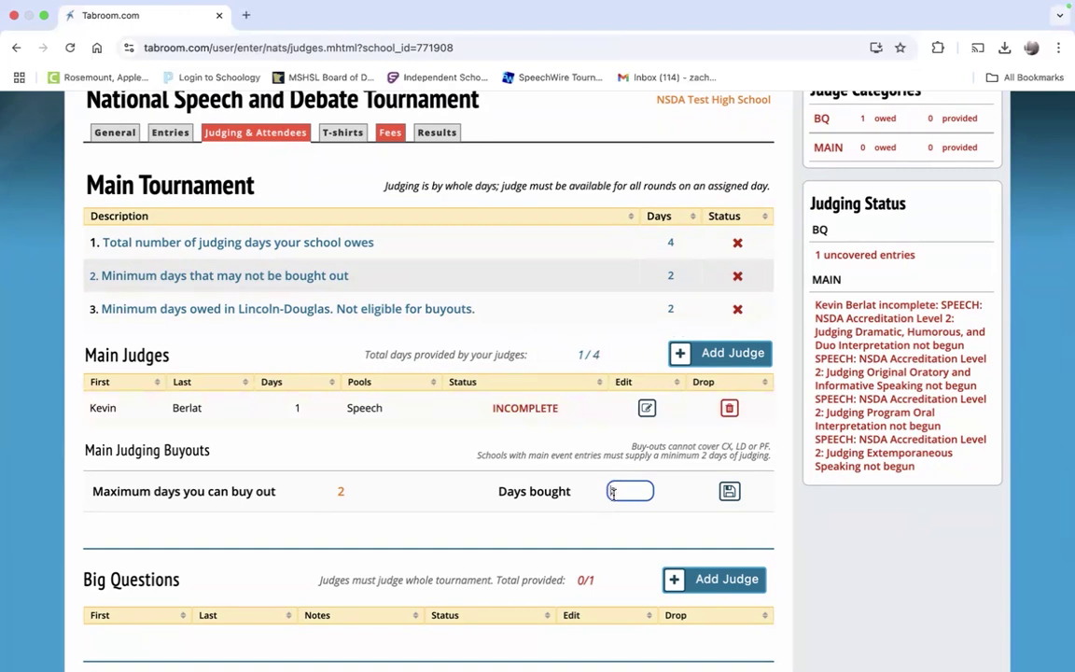
text(1)
click(729, 491)
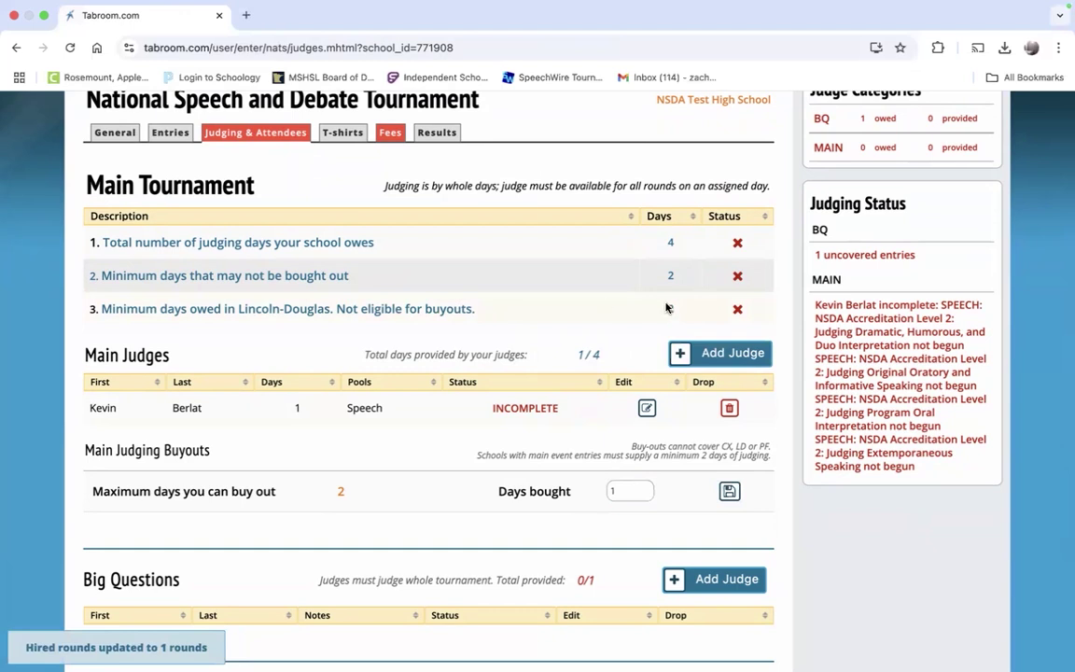
click(626, 490)
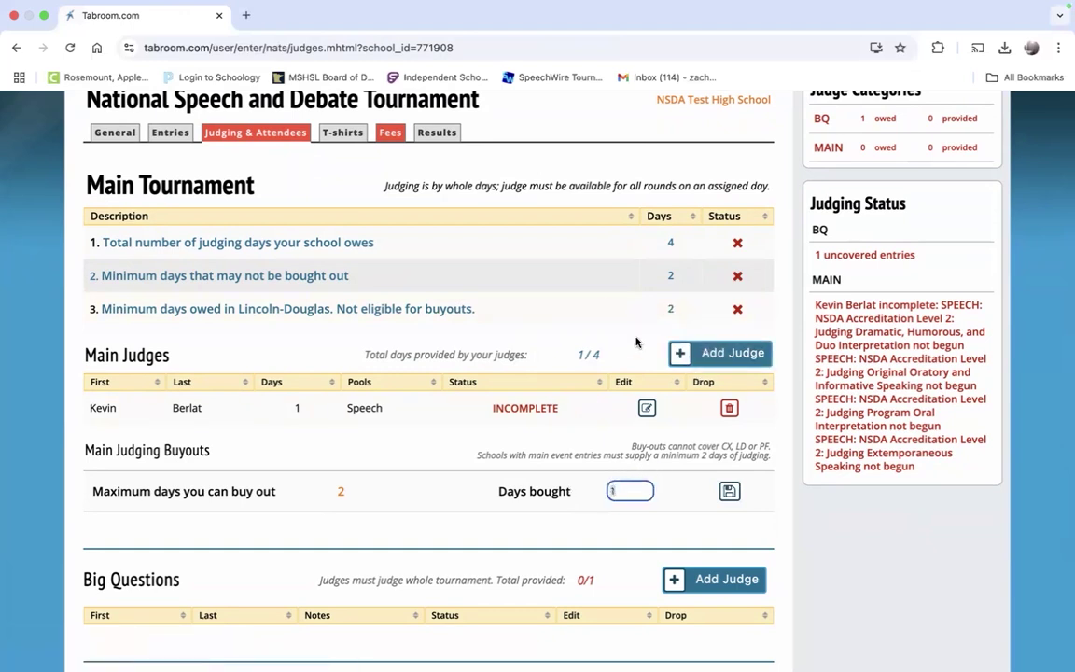
Step: Add a second judge from the school roster to the Main Tournament and save their details
click(694, 352)
click(554, 362)
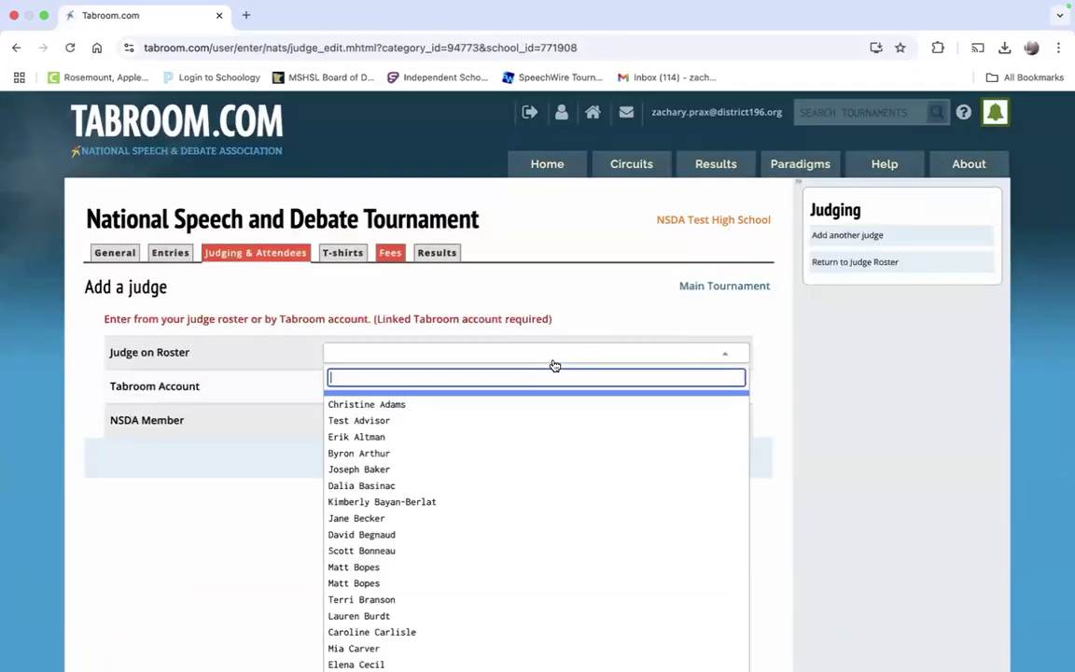
scroll(727, 345, down, 1)
scroll(614, 422, down, 10)
scroll(614, 423, down, 15)
scroll(614, 423, up, 2)
scroll(614, 423, up, 5)
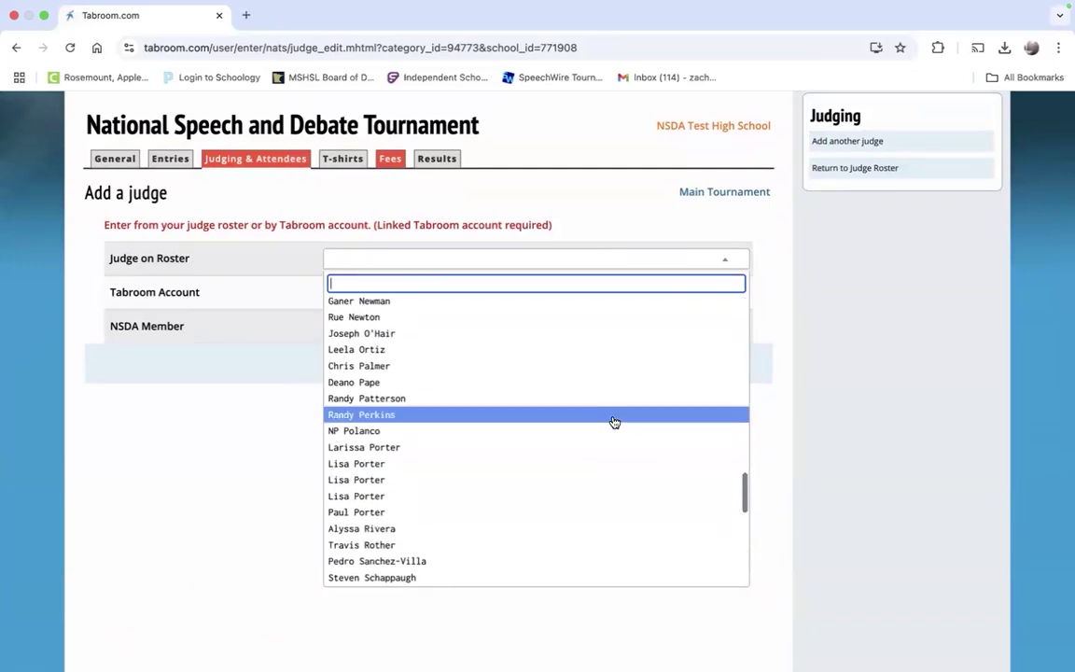
scroll(614, 423, up, 10)
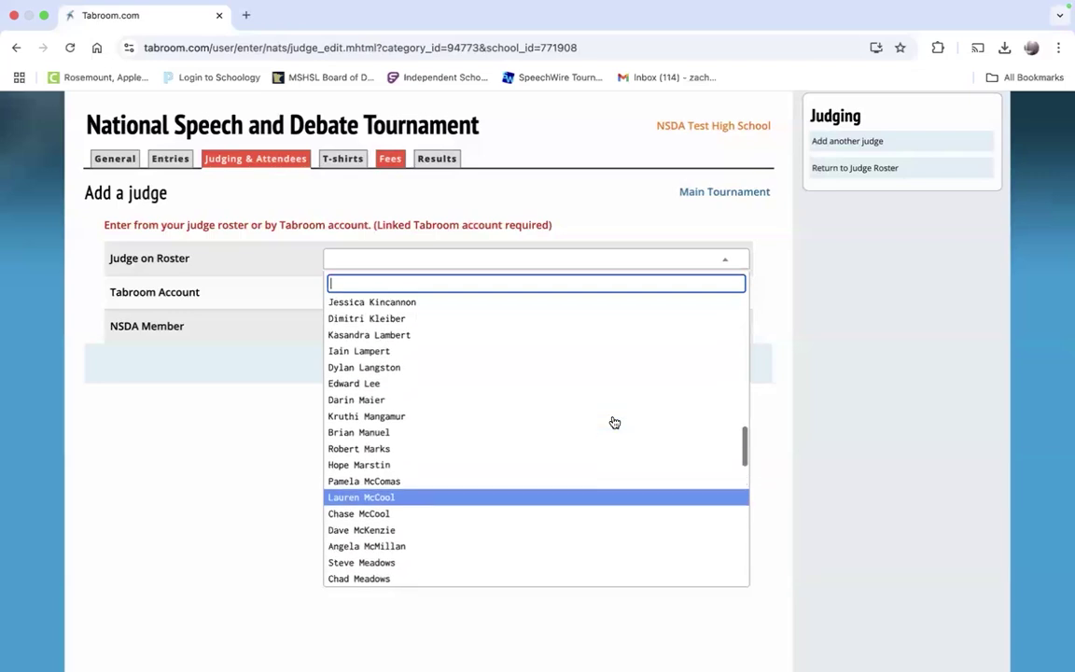
scroll(614, 423, up, 6)
scroll(614, 422, up, 8)
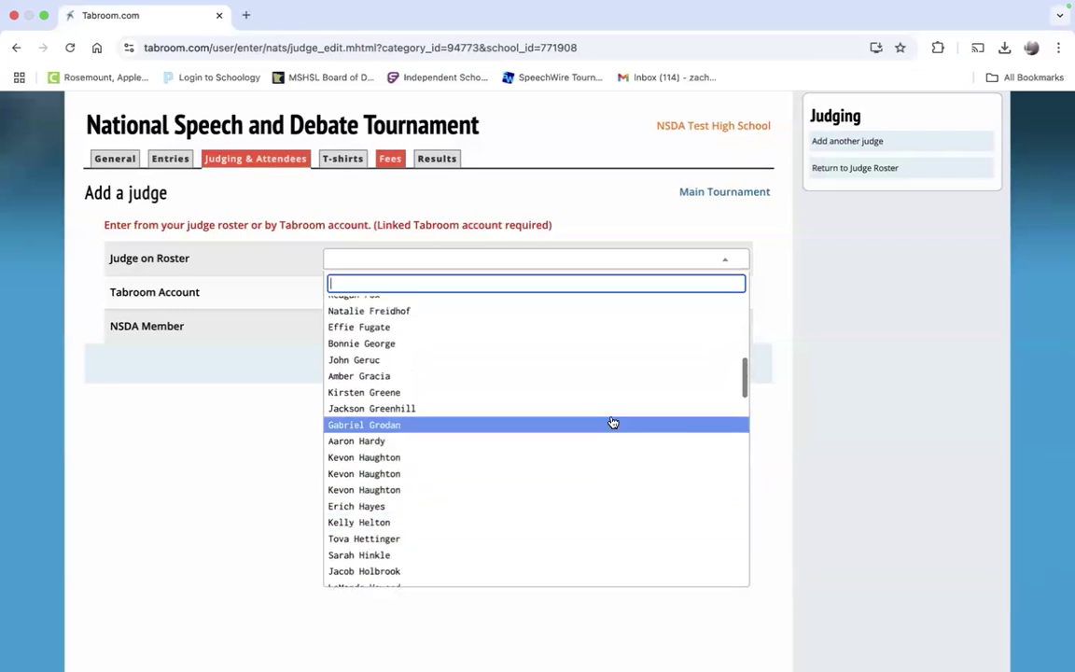
click(532, 442)
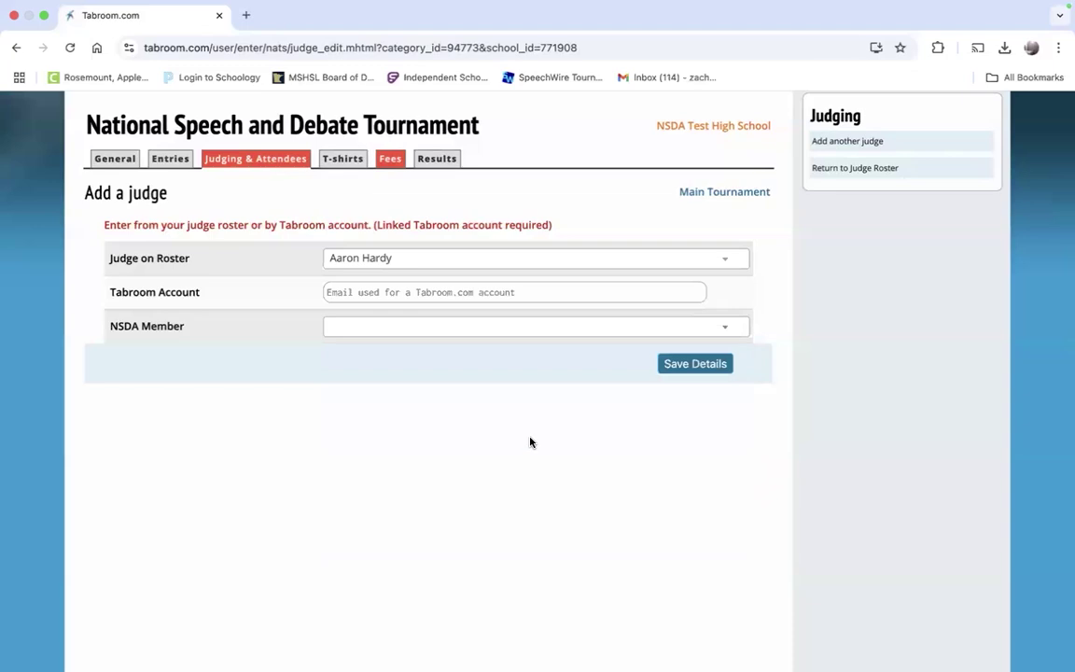
click(676, 370)
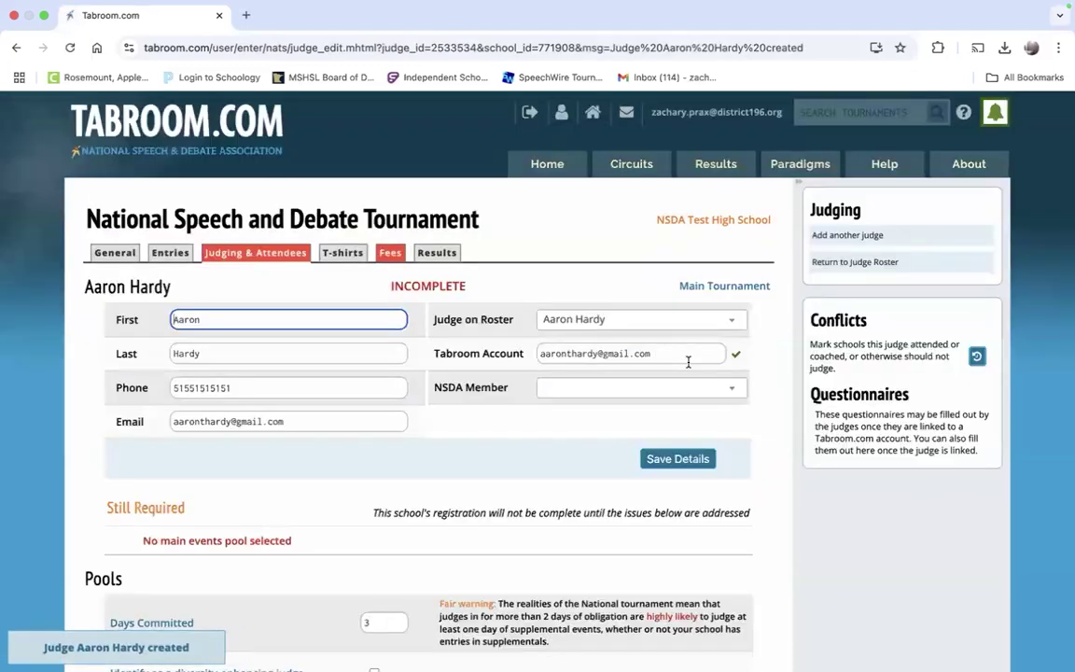
Step: Set the judge's Days Committed to 2, assign them to Lincoln-Douglas, and save
scroll(688, 362, down, 3)
click(382, 464)
text(2)
key(BackSpace)
key(BackSpace)
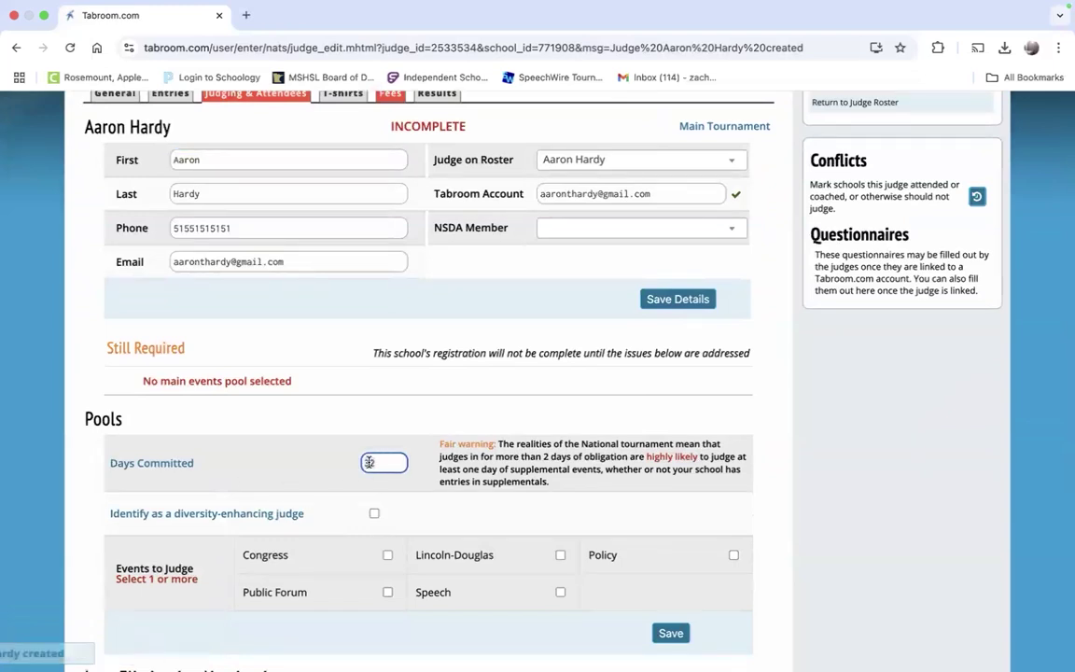
text(2)
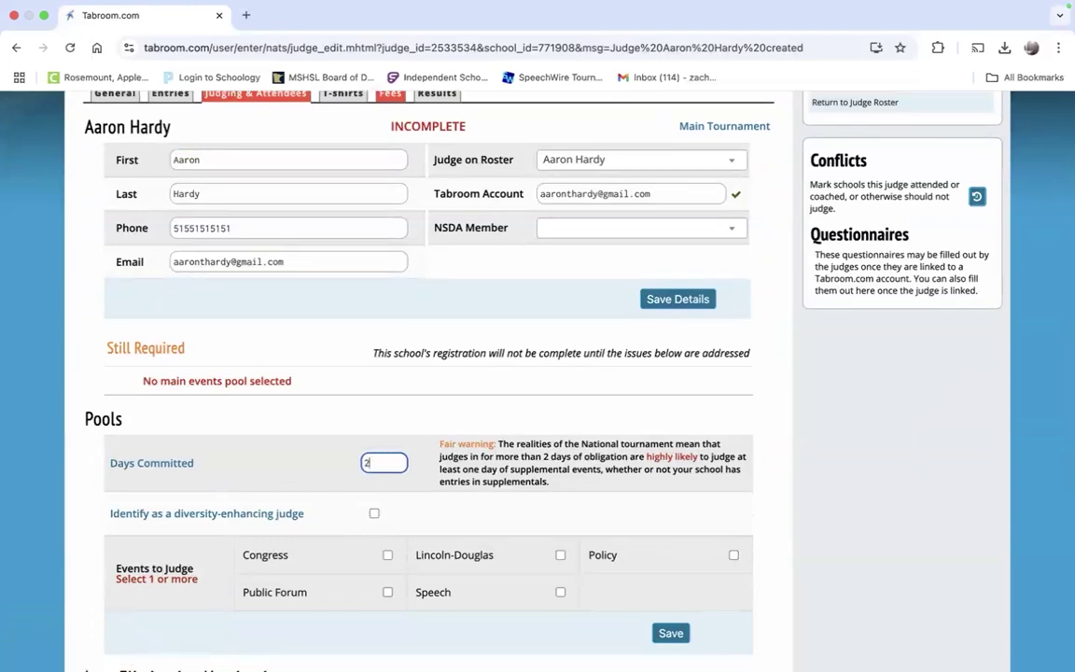
scroll(523, 420, down, 3)
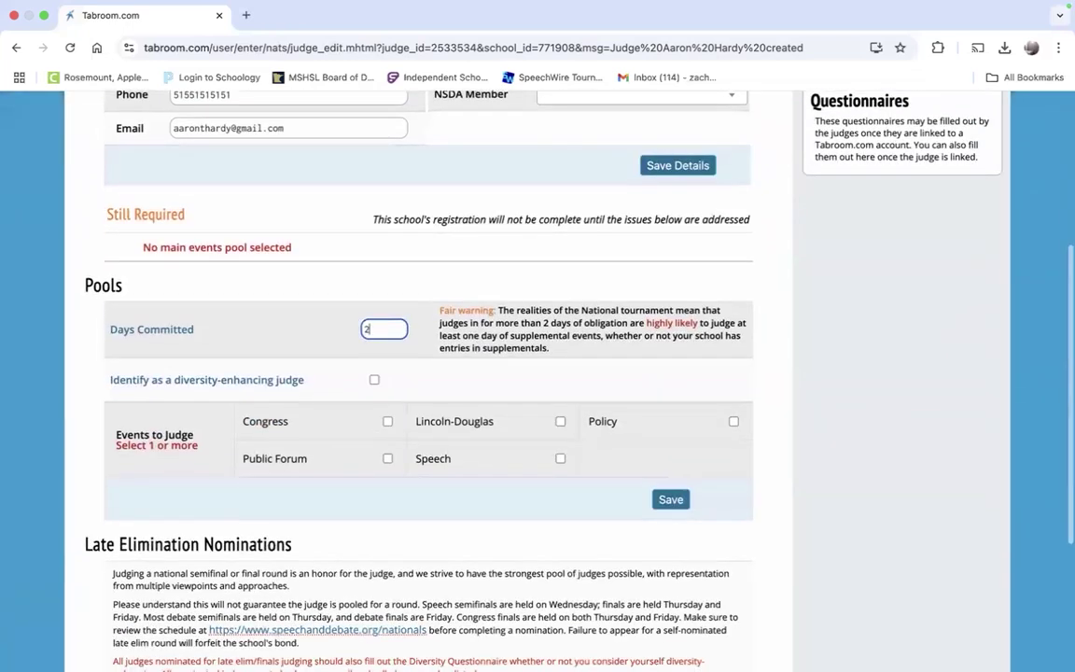
click(522, 425)
click(520, 410)
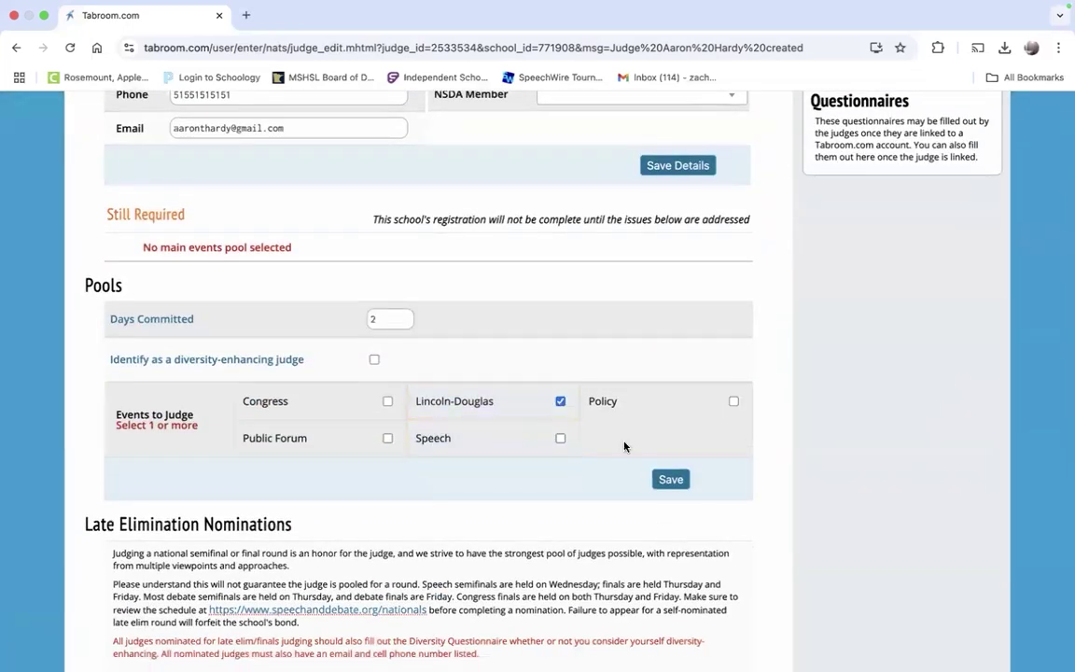
click(674, 483)
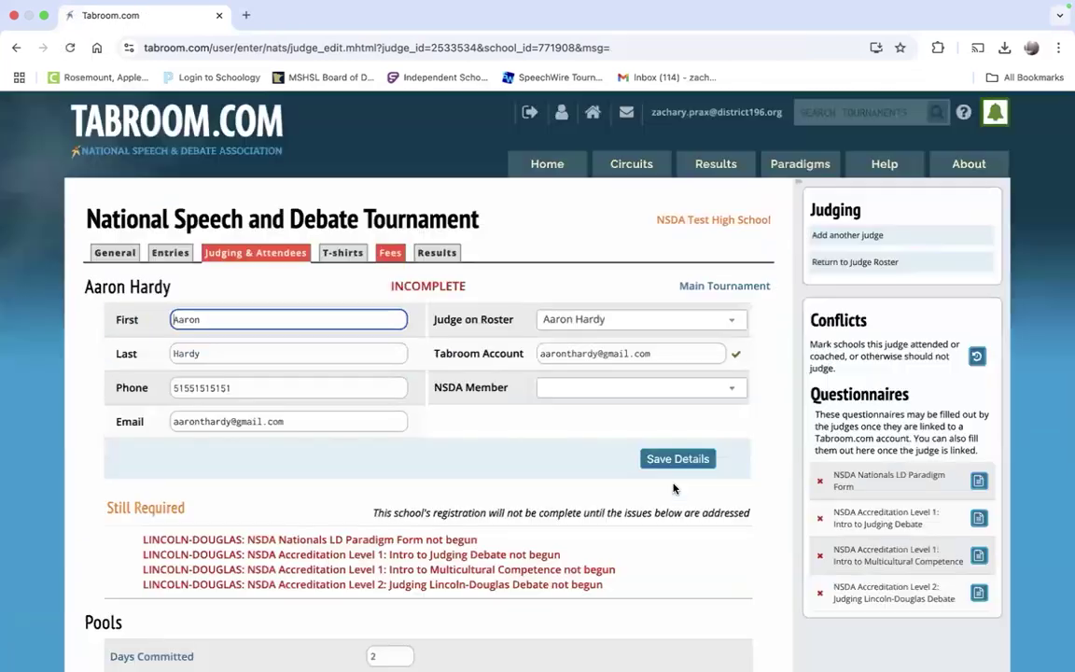
Step: Nominate the judge for semifinal and final rounds and submit the nomination
scroll(674, 487, down, 6)
click(602, 475)
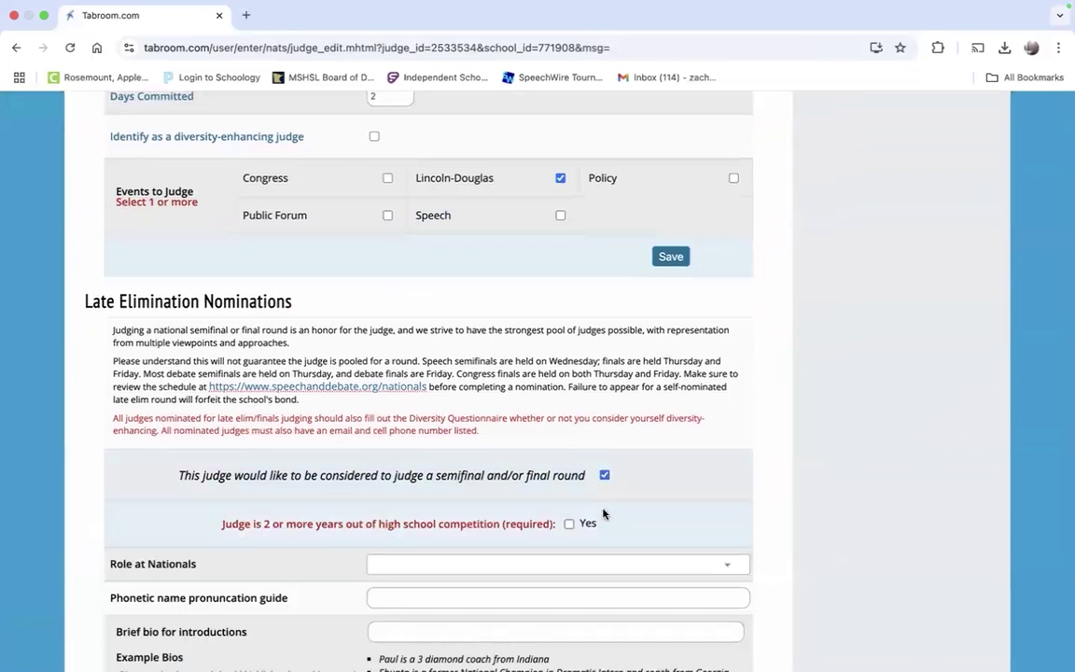
scroll(602, 513, down, 10)
click(631, 520)
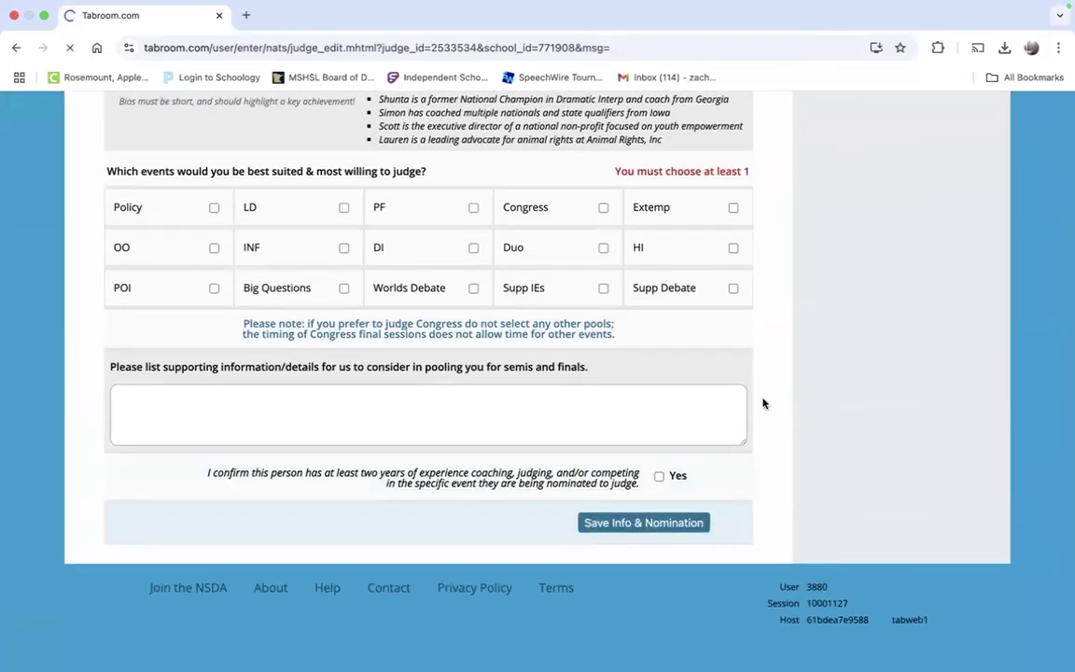
scroll(692, 458, down, 2)
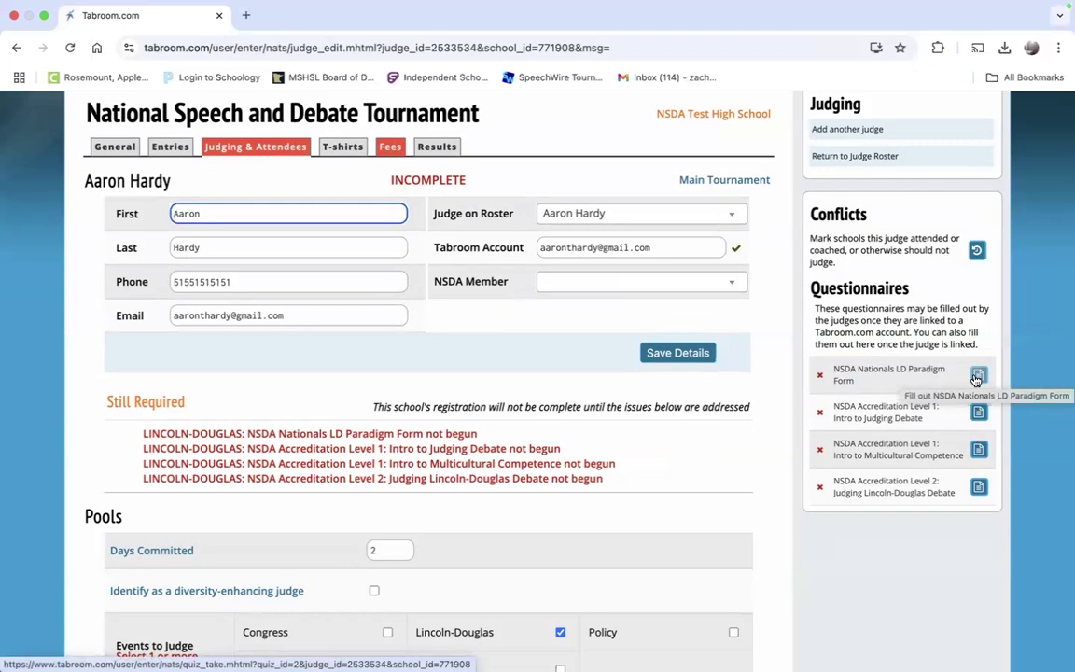
Step: Open the NSDA Nationals LD Paradigm Form and look through its ten blank questions
click(976, 377)
scroll(876, 499, down, 3)
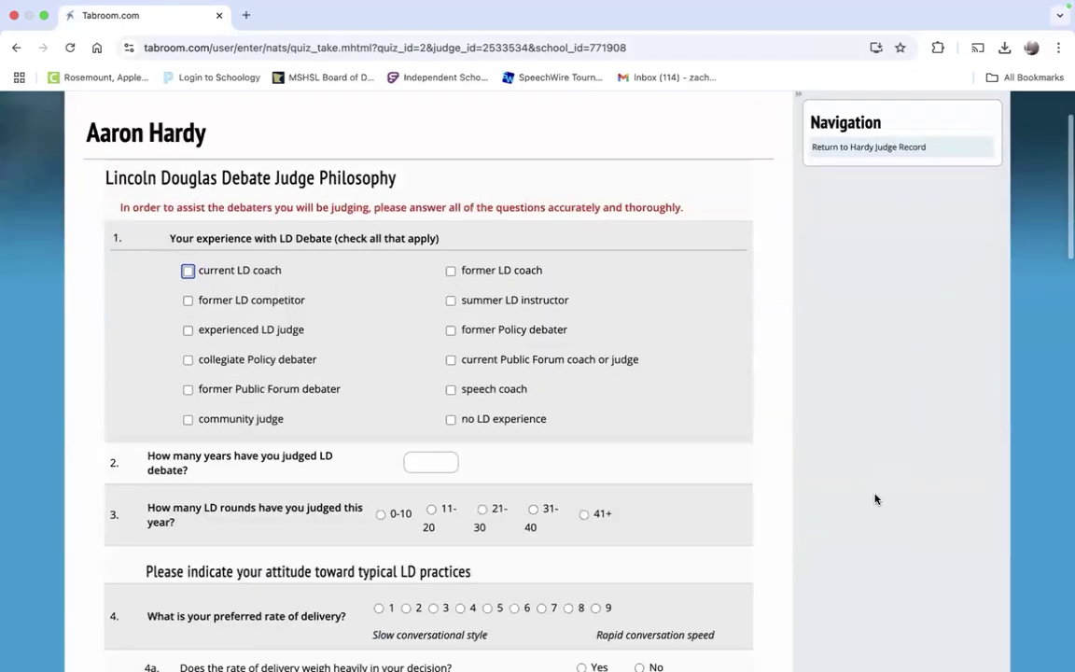
scroll(876, 499, down, 1)
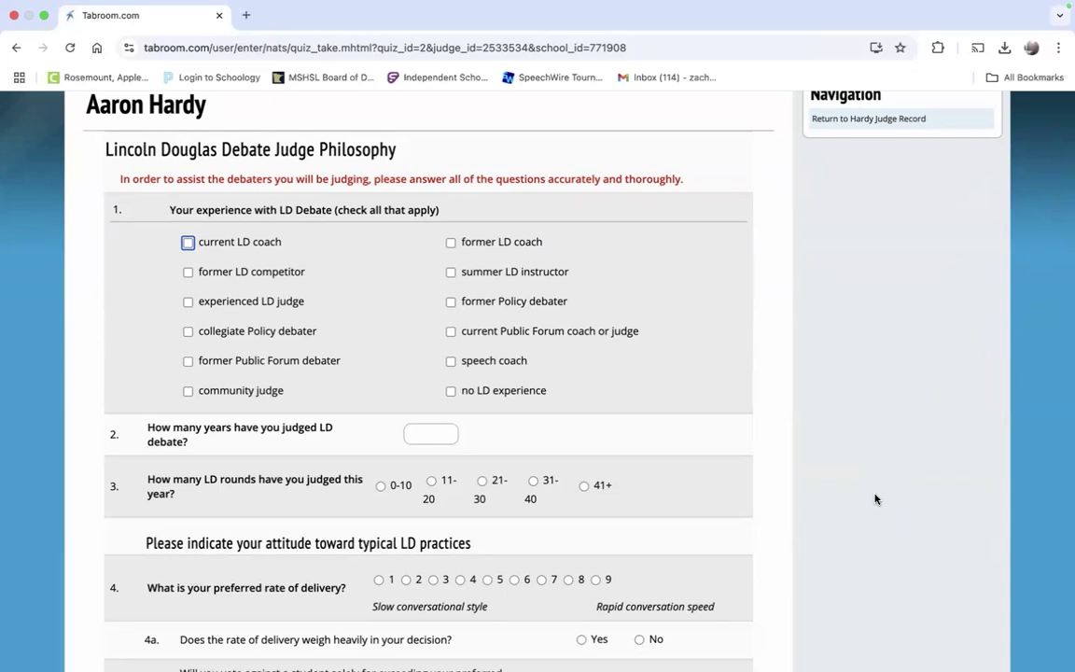
scroll(875, 500, down, 5)
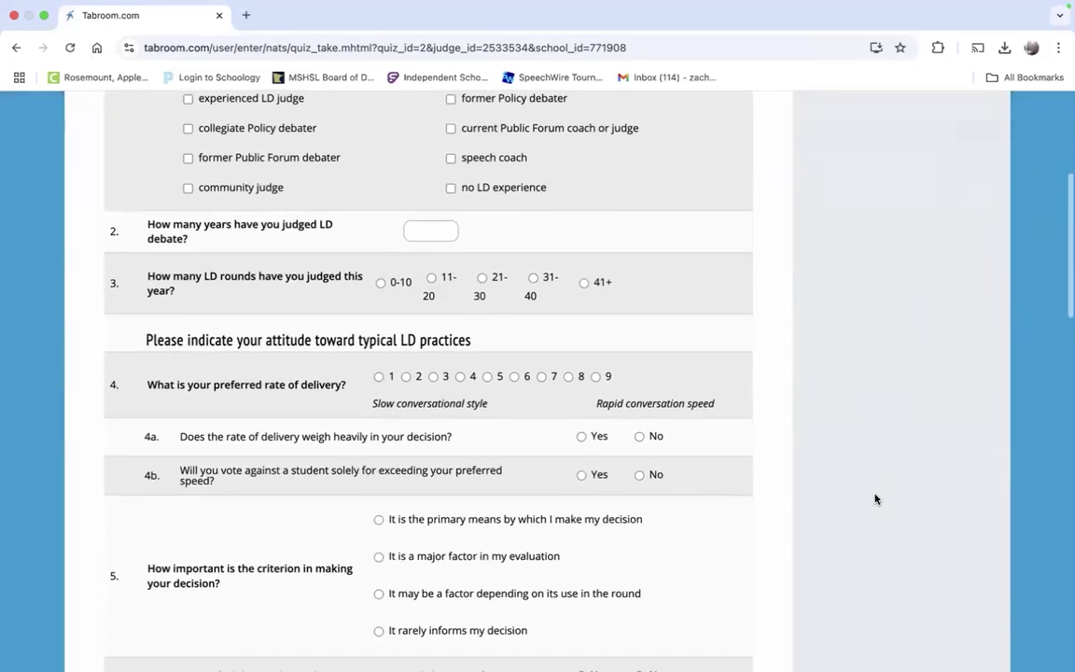
scroll(875, 500, down, 6)
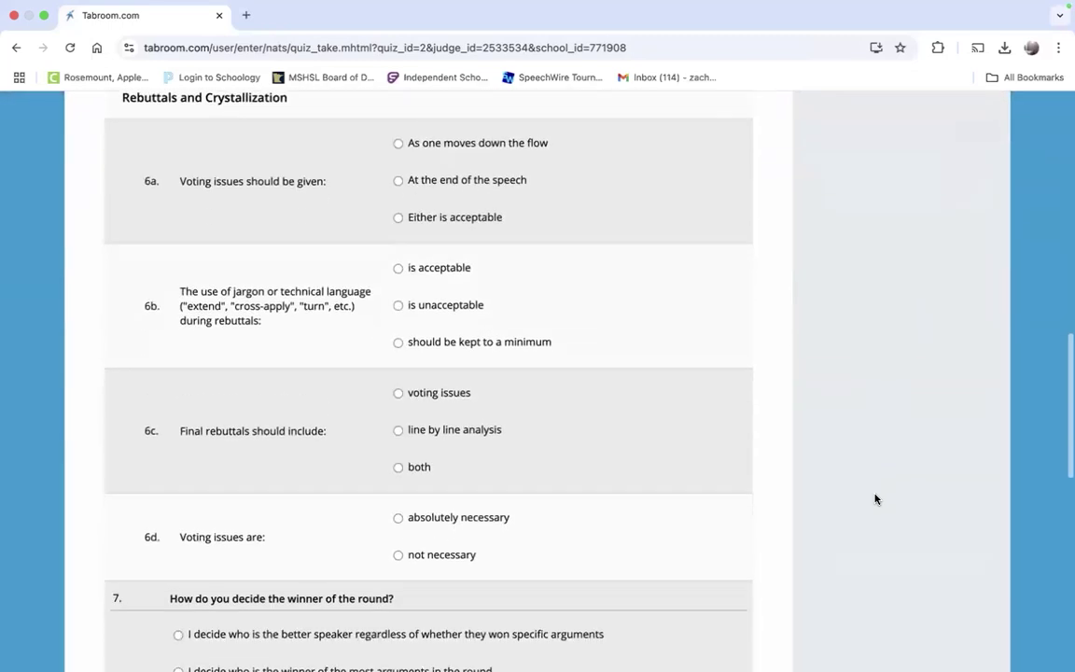
scroll(875, 499, down, 5)
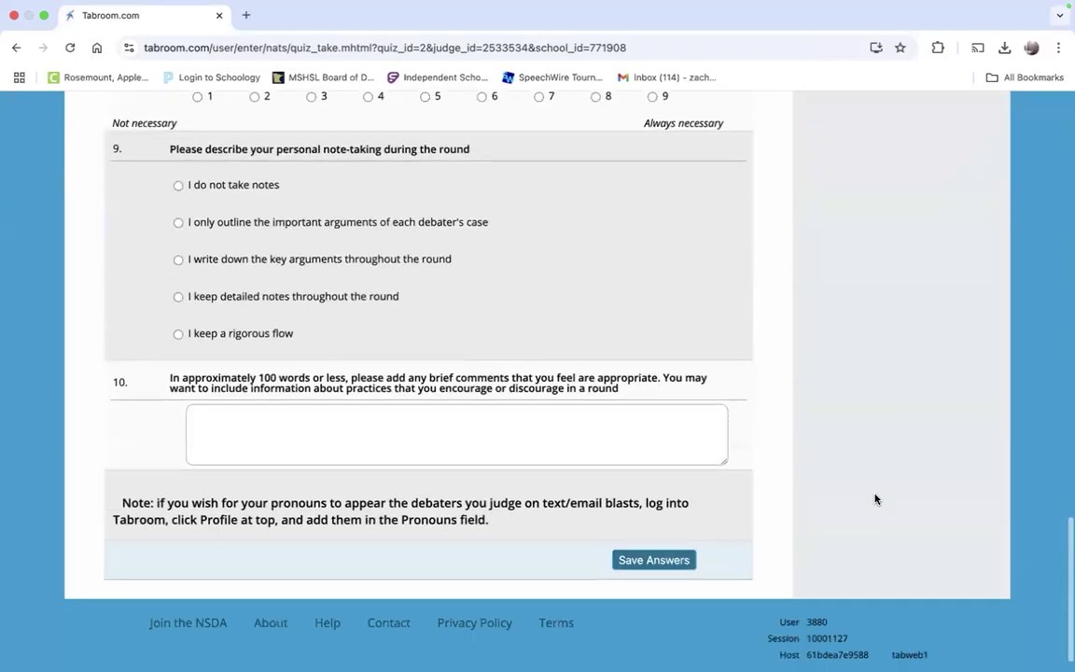
scroll(875, 499, up, 16)
scroll(874, 499, down, 2)
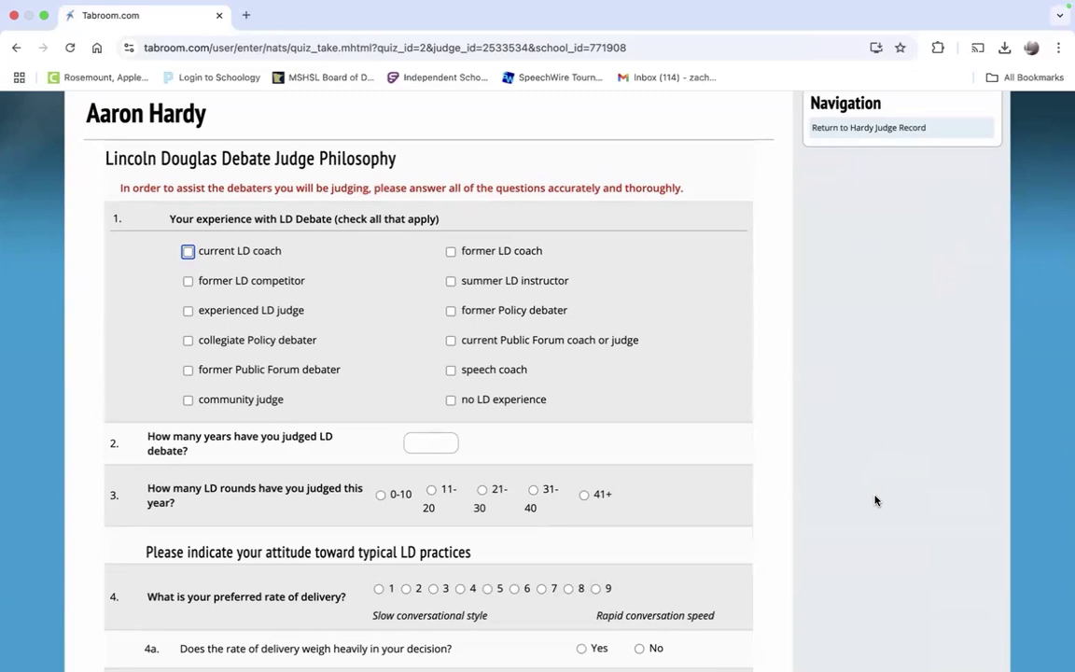
scroll(874, 499, down, 4)
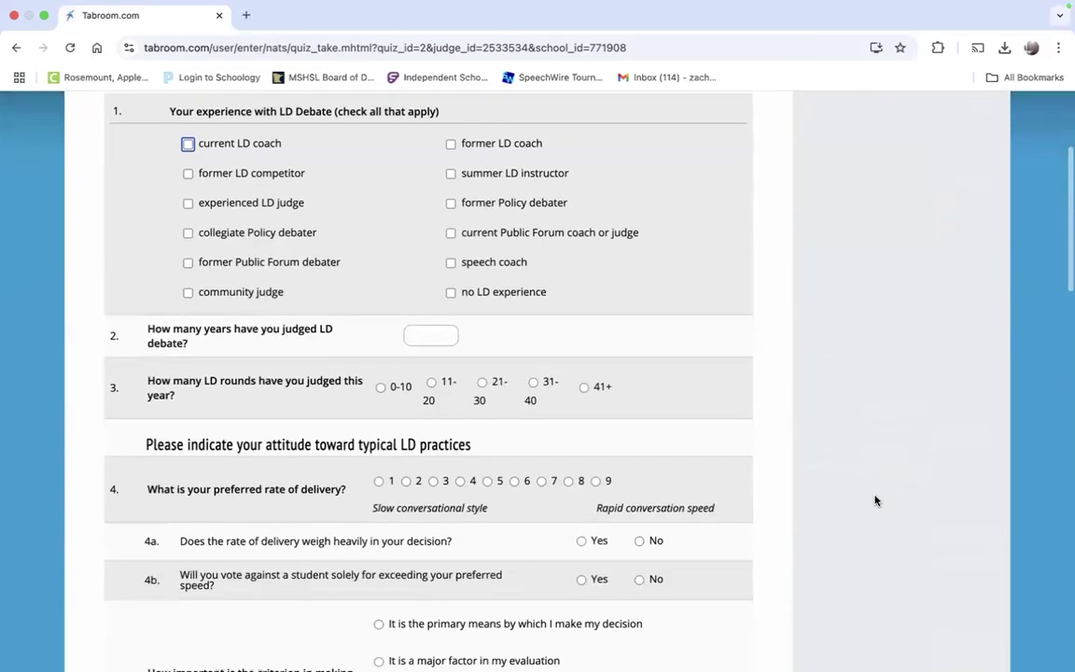
scroll(875, 499, down, 5)
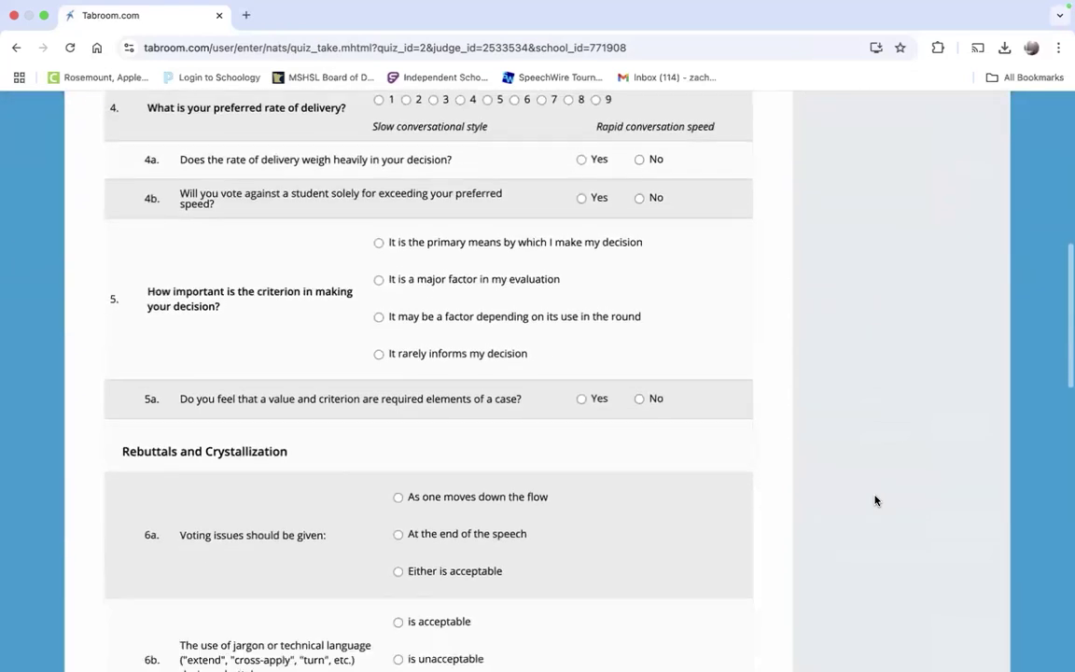
scroll(874, 500, down, 5)
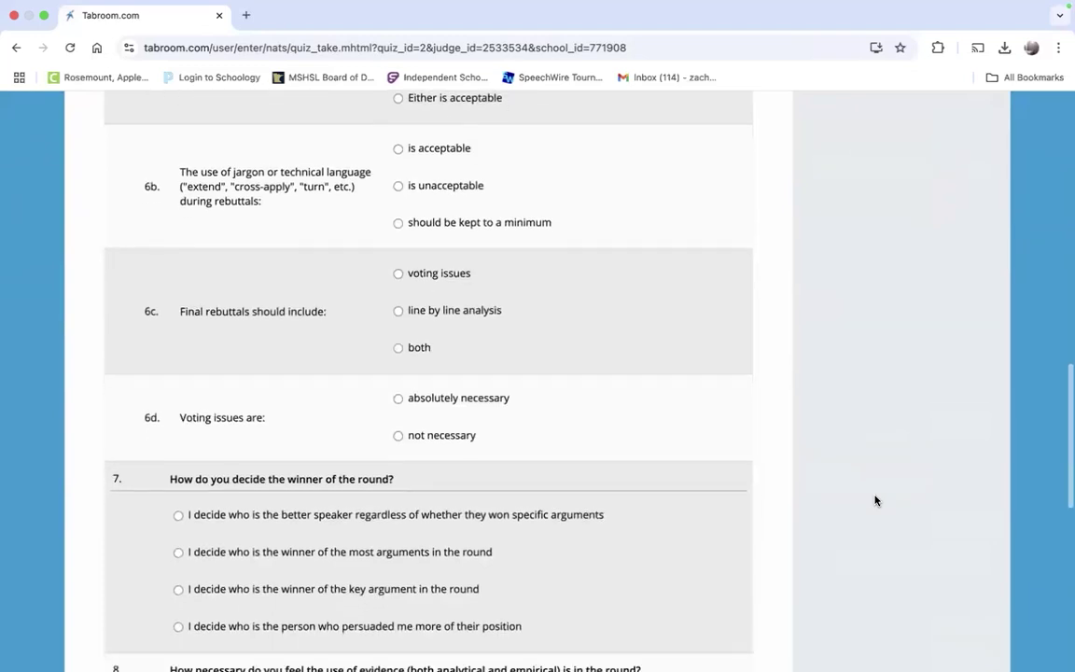
scroll(874, 500, down, 2)
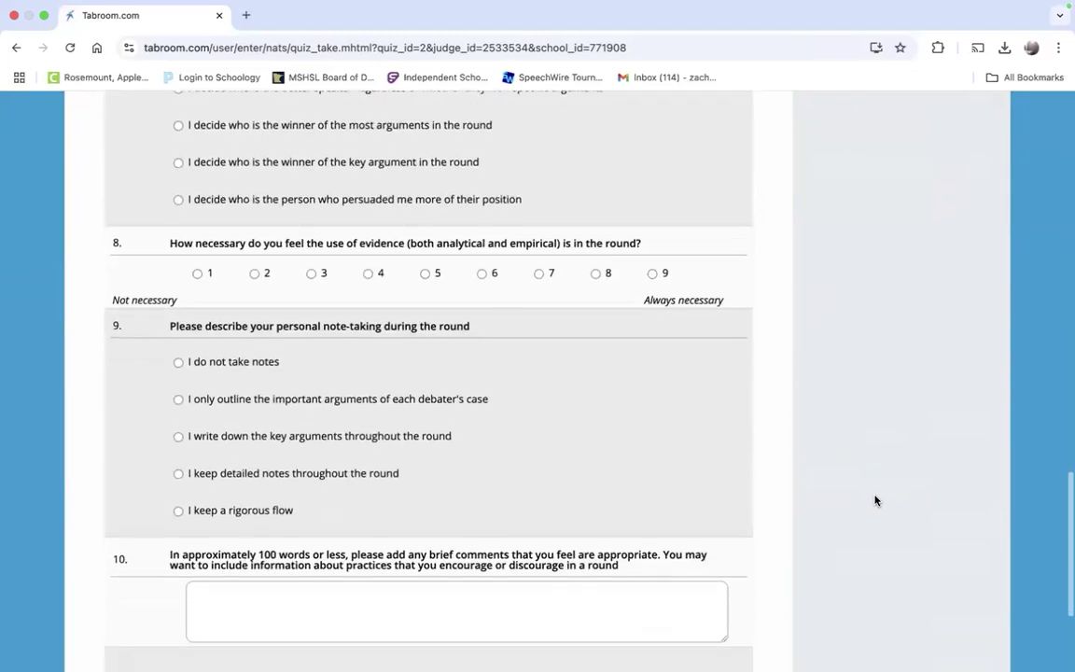
scroll(875, 501, down, 2)
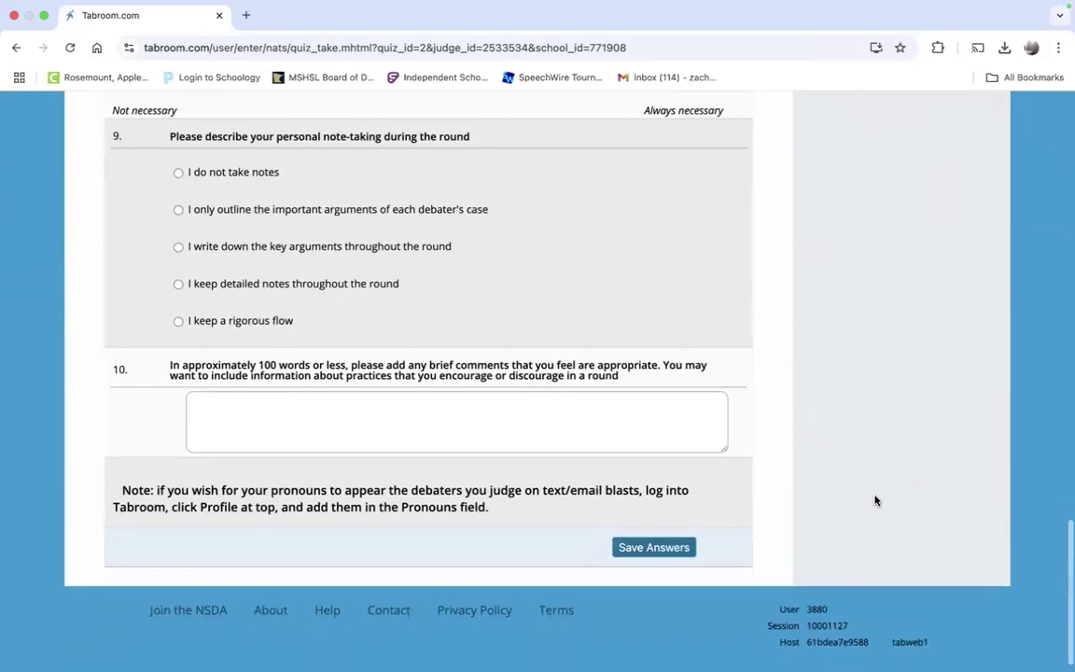
scroll(875, 500, up, 15)
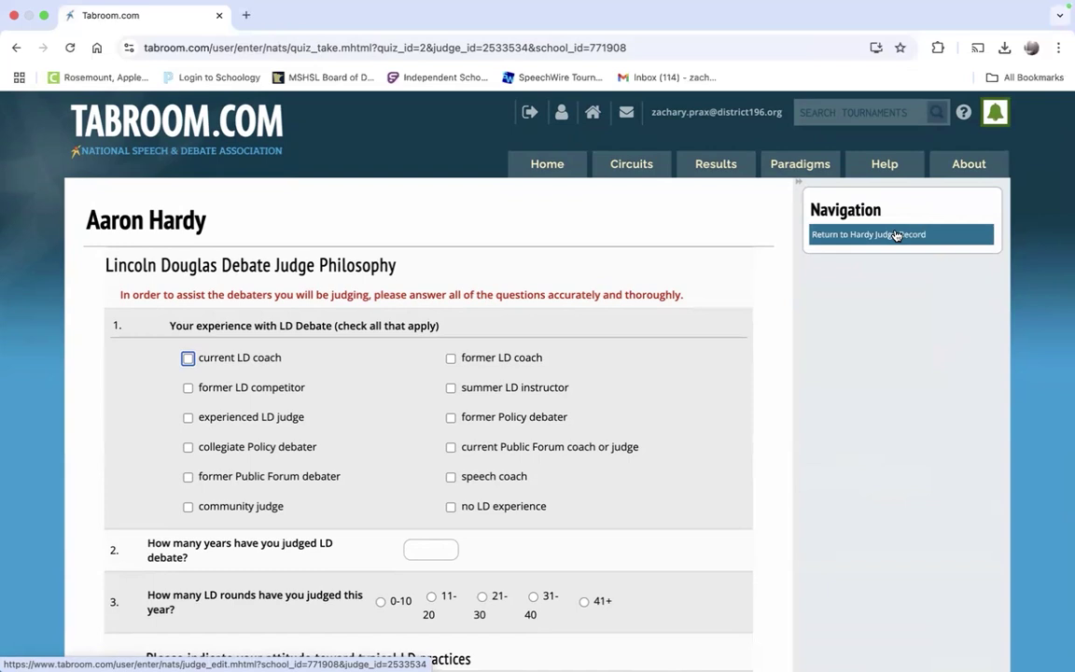
click(896, 235)
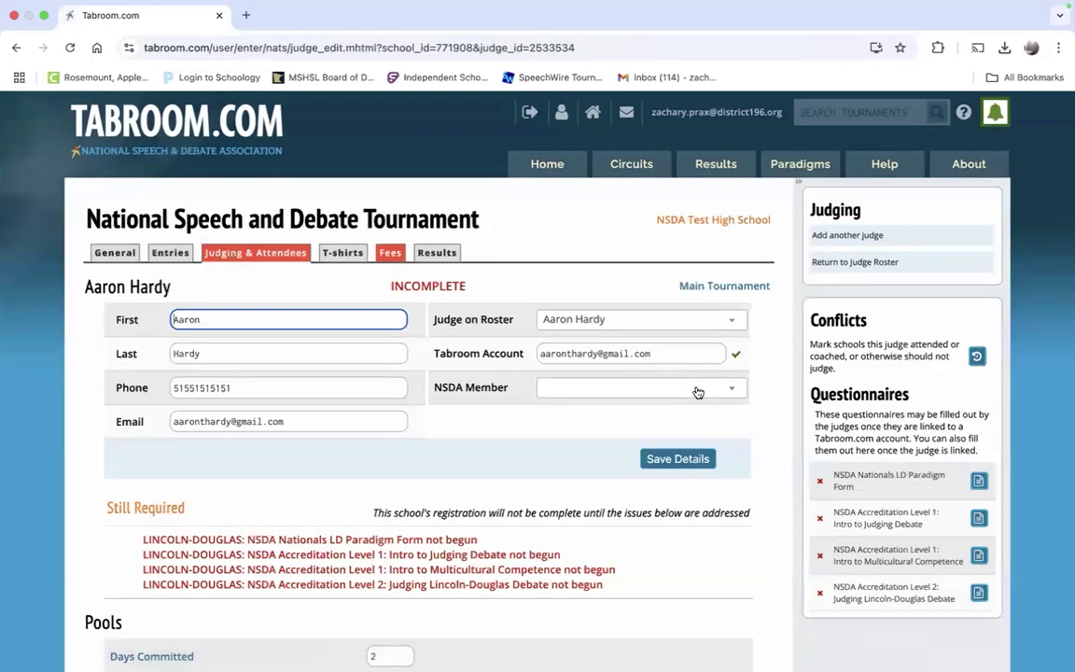
scroll(698, 392, down, 3)
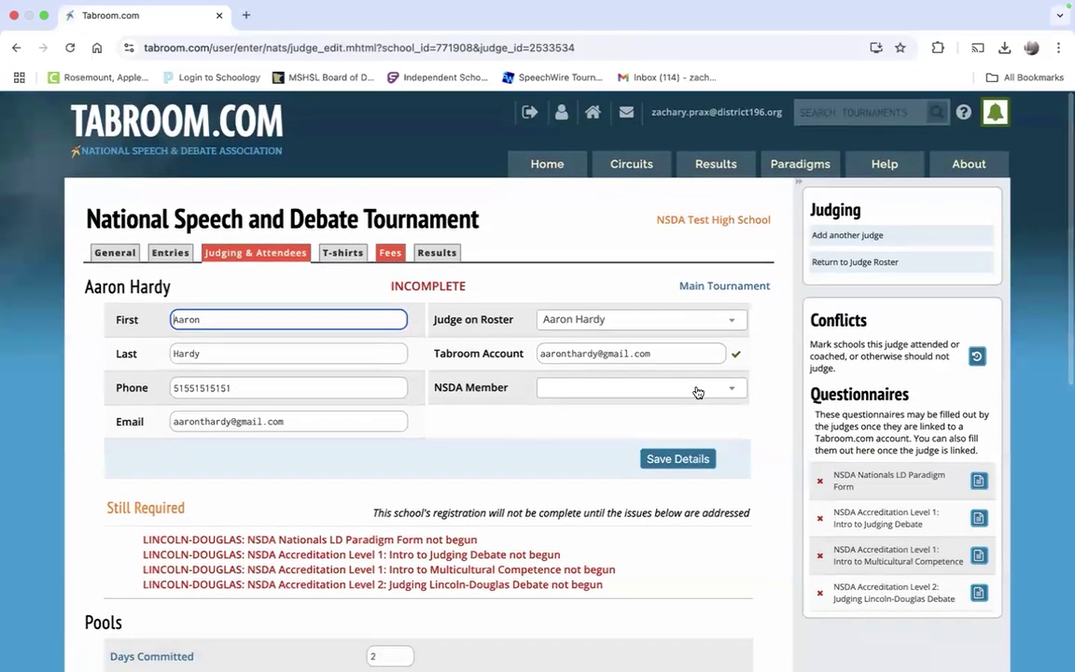
scroll(698, 392, down, 5)
scroll(324, 521, up, 10)
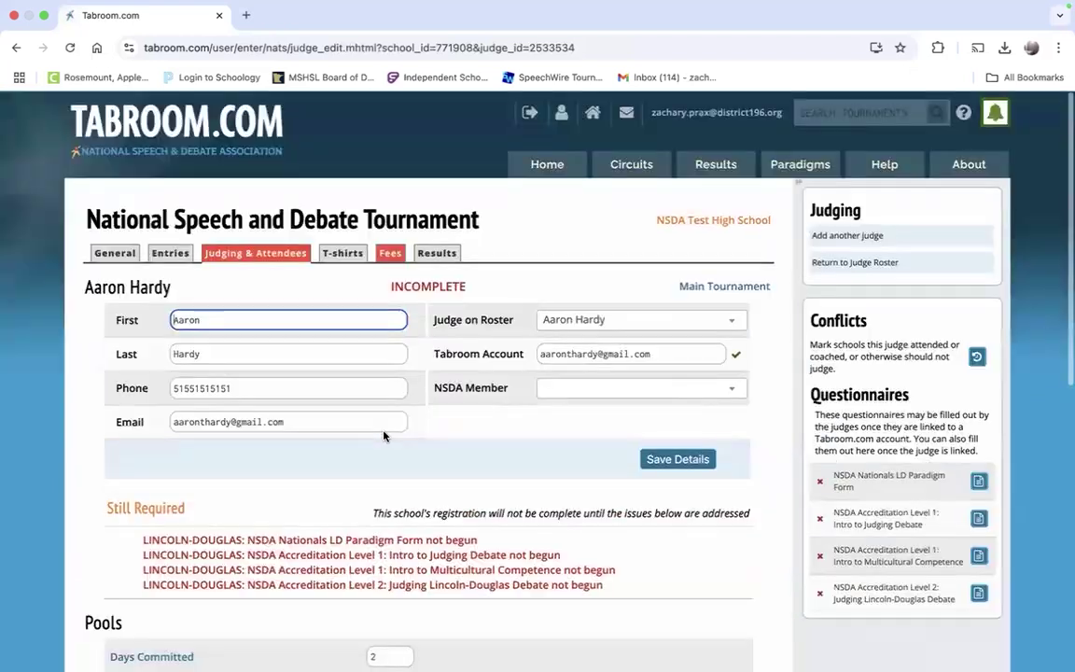
click(293, 257)
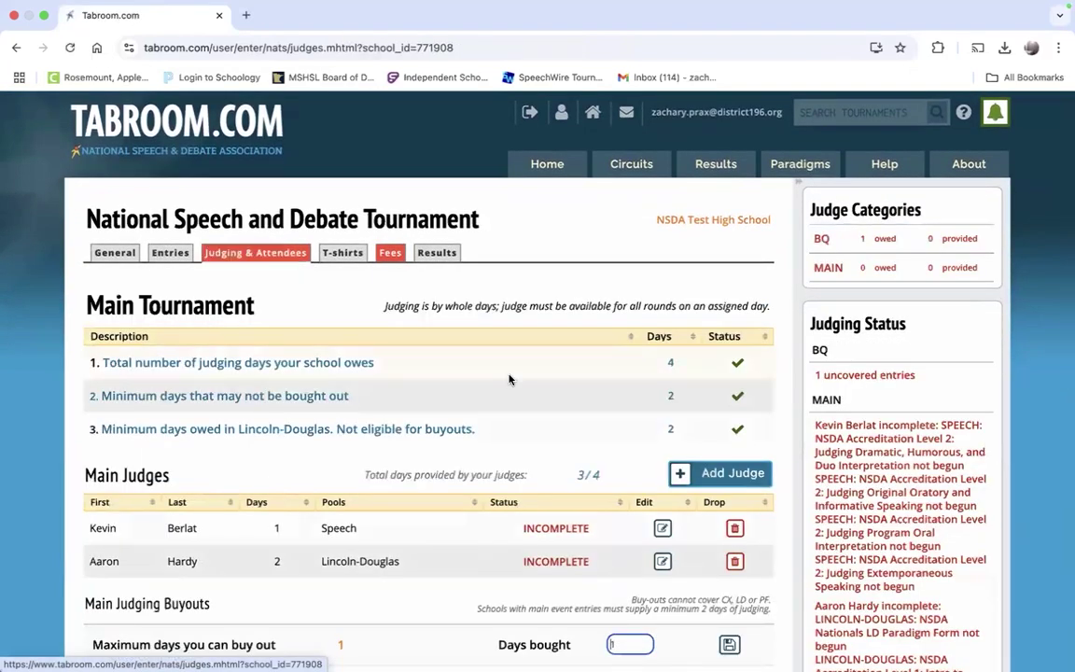
scroll(508, 379, down, 5)
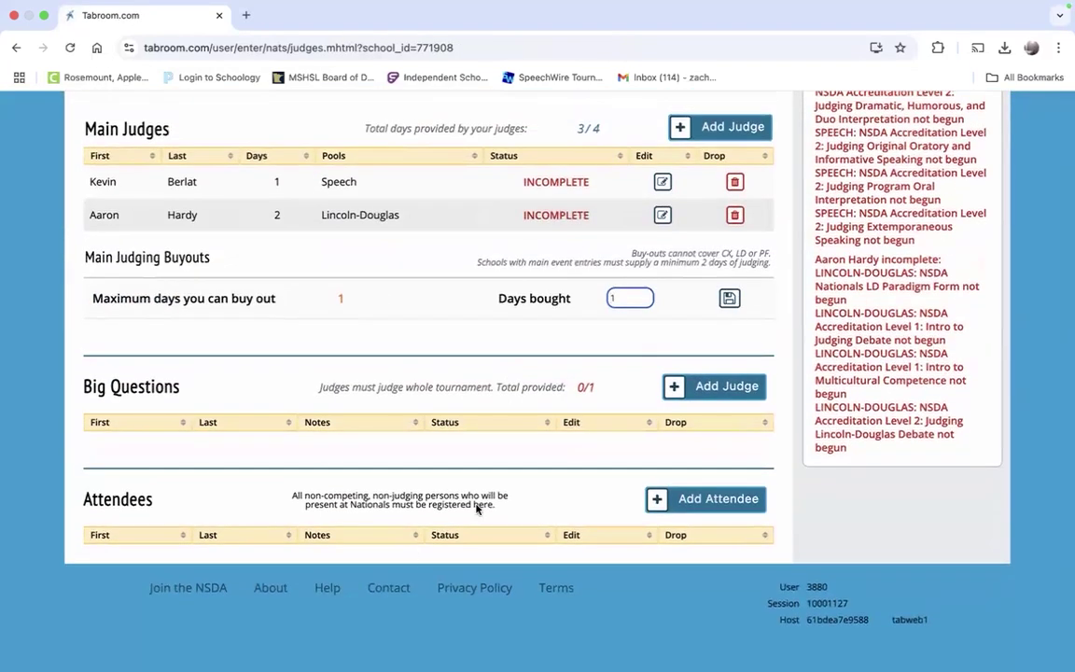
Step: Add a roster judge under Big Questions, save, and go back to Judging & Attendees
click(686, 392)
click(463, 353)
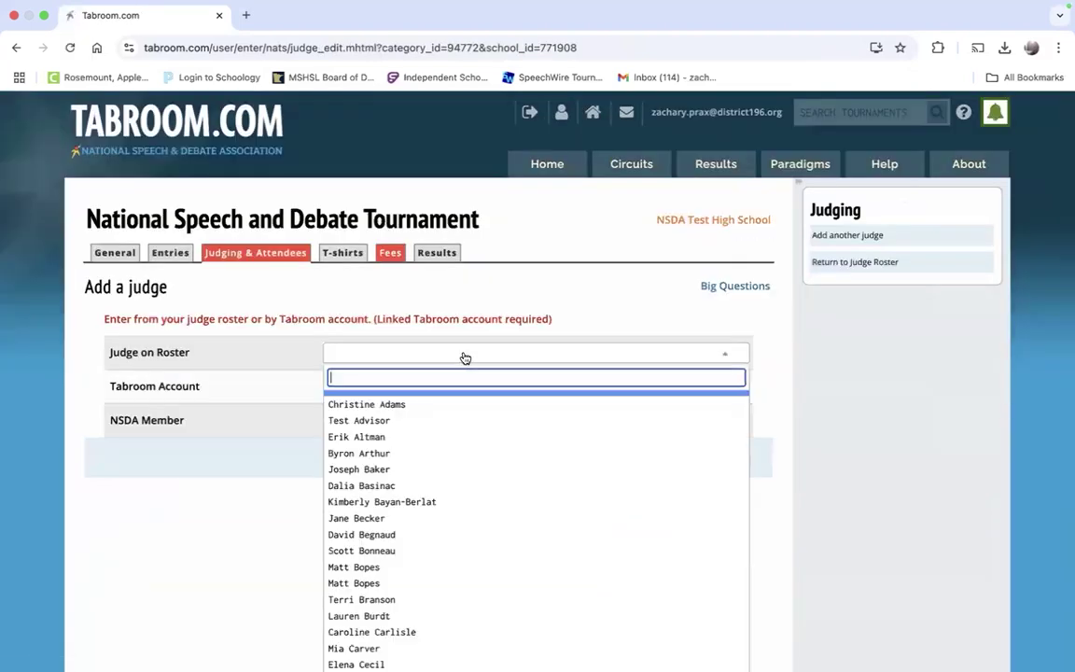
scroll(474, 498, down, 5)
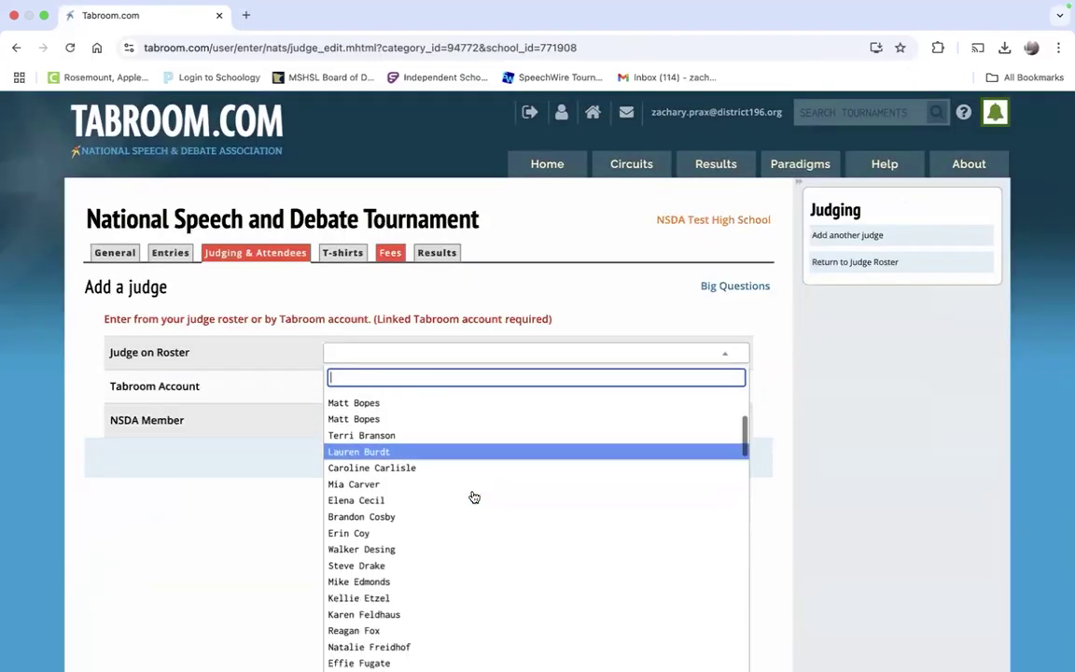
scroll(474, 497, down, 2)
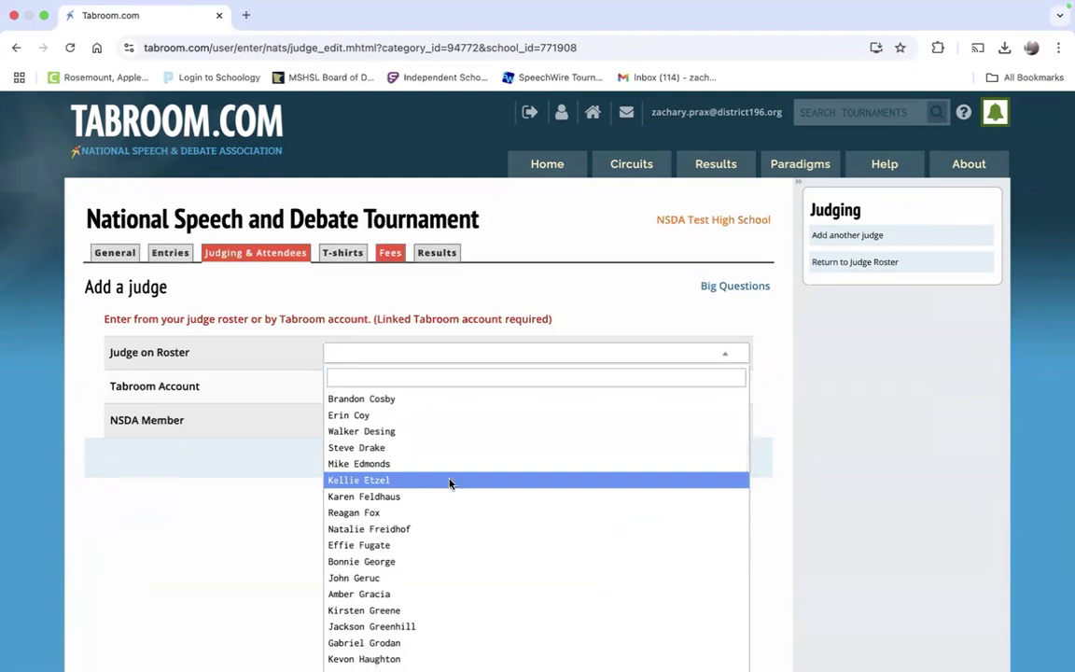
click(449, 483)
click(719, 457)
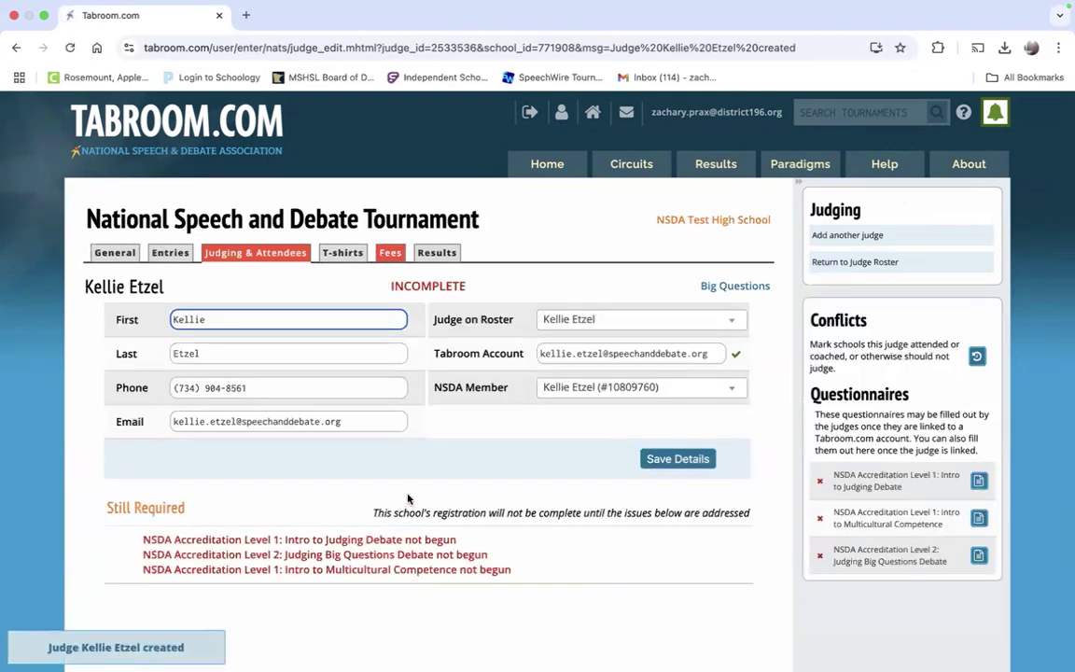
scroll(354, 606, down, 1)
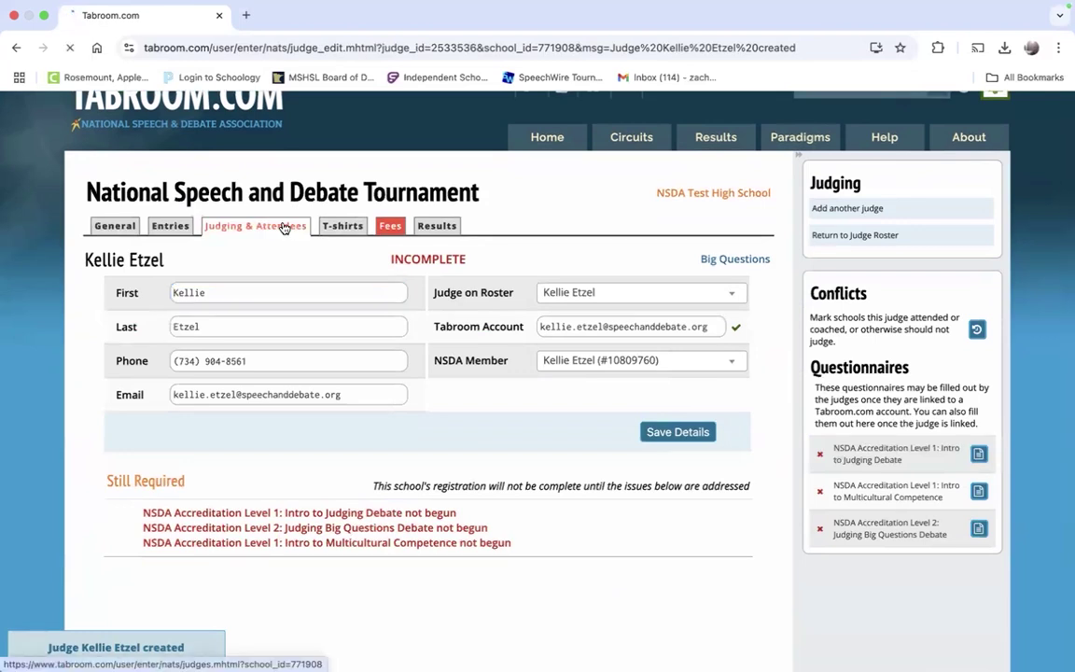
click(283, 227)
scroll(328, 232, down, 5)
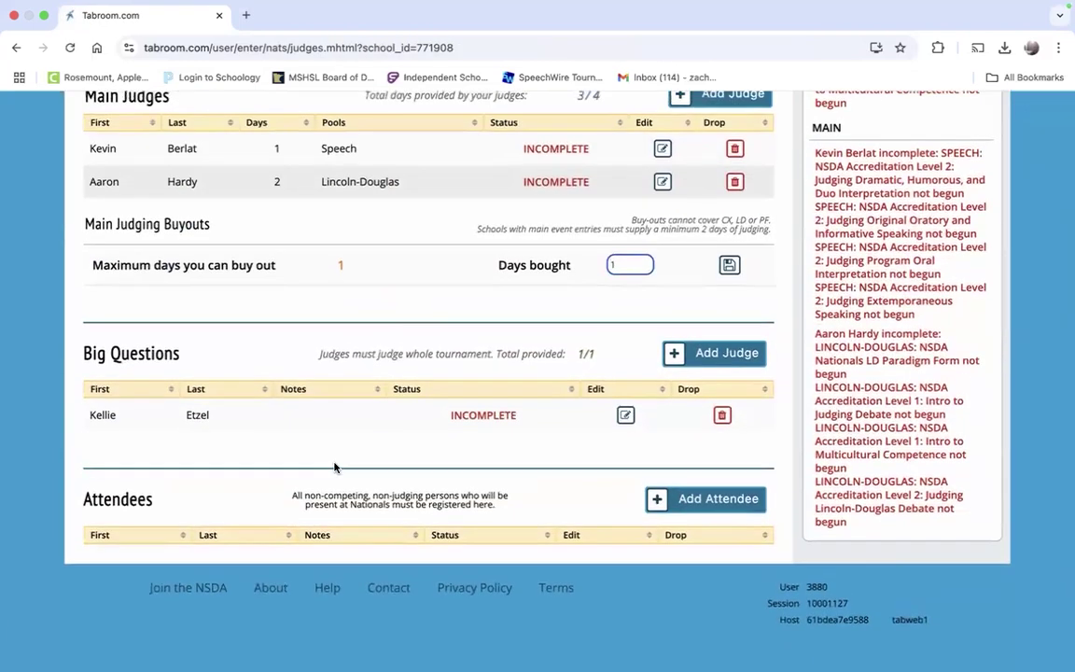
Step: Add a second person from the judge roster as a Nationals attendee, save the details, and return to the roster
click(700, 502)
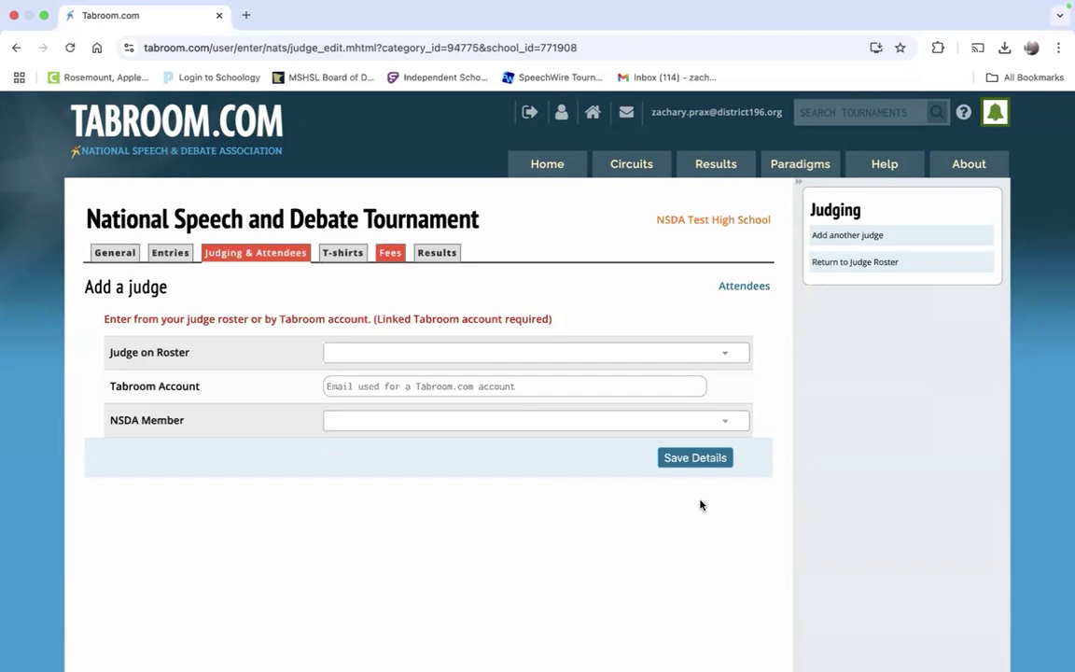
click(607, 360)
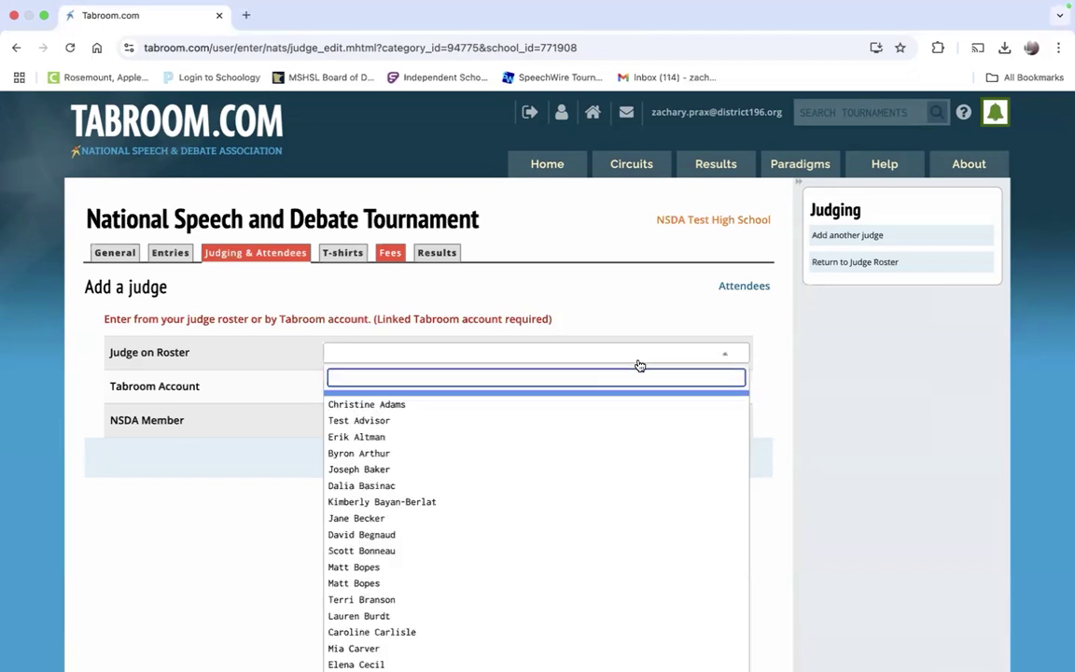
click(360, 436)
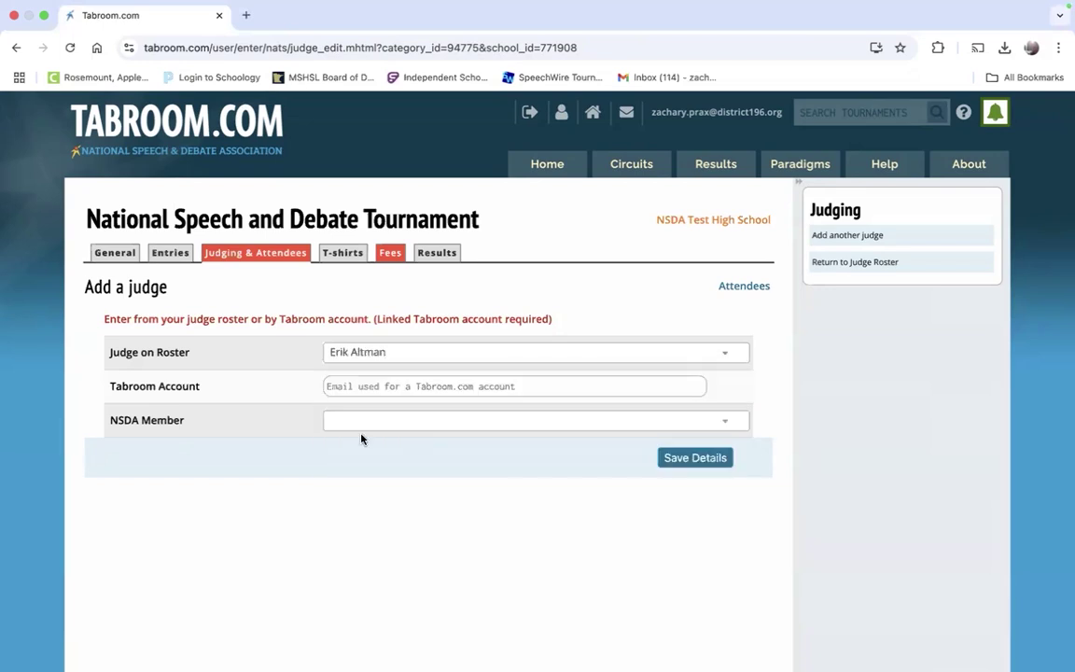
click(718, 455)
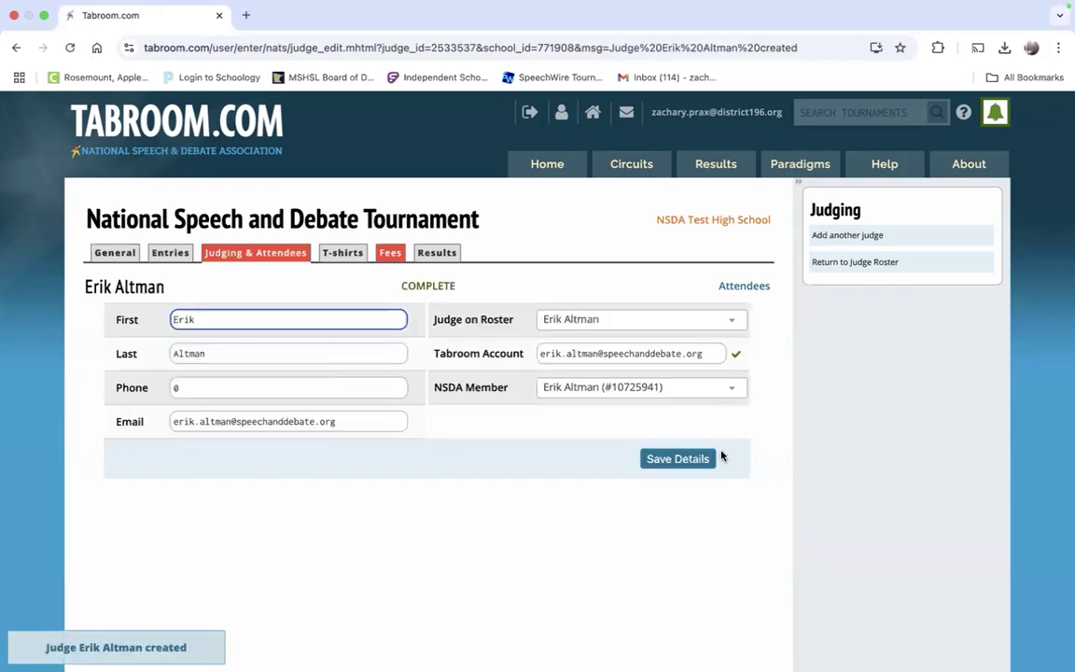
click(652, 459)
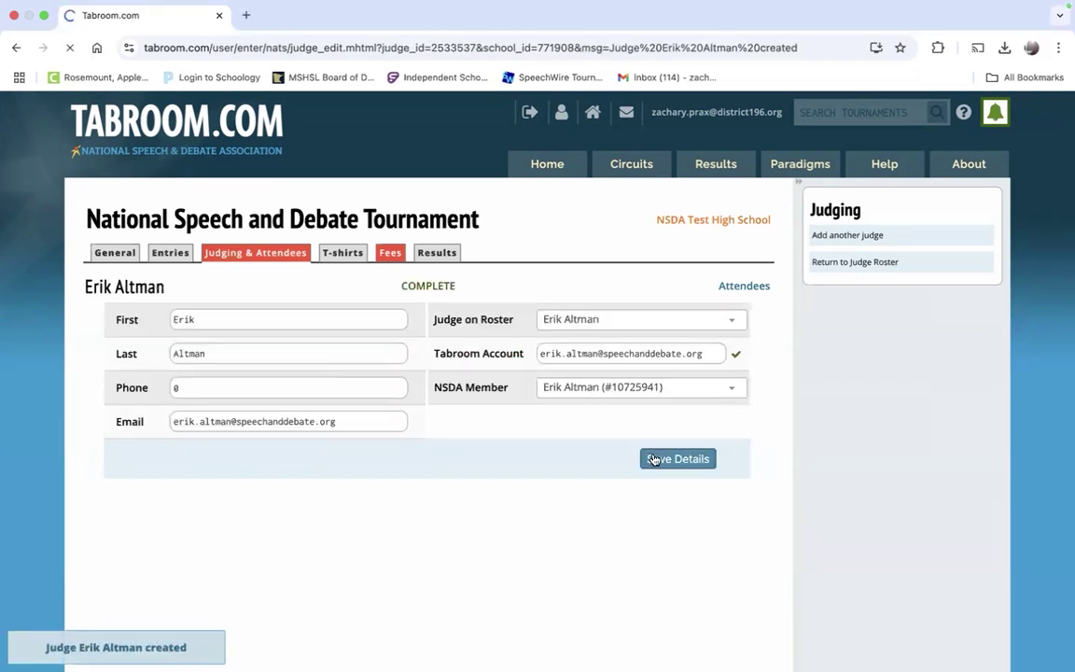
click(262, 252)
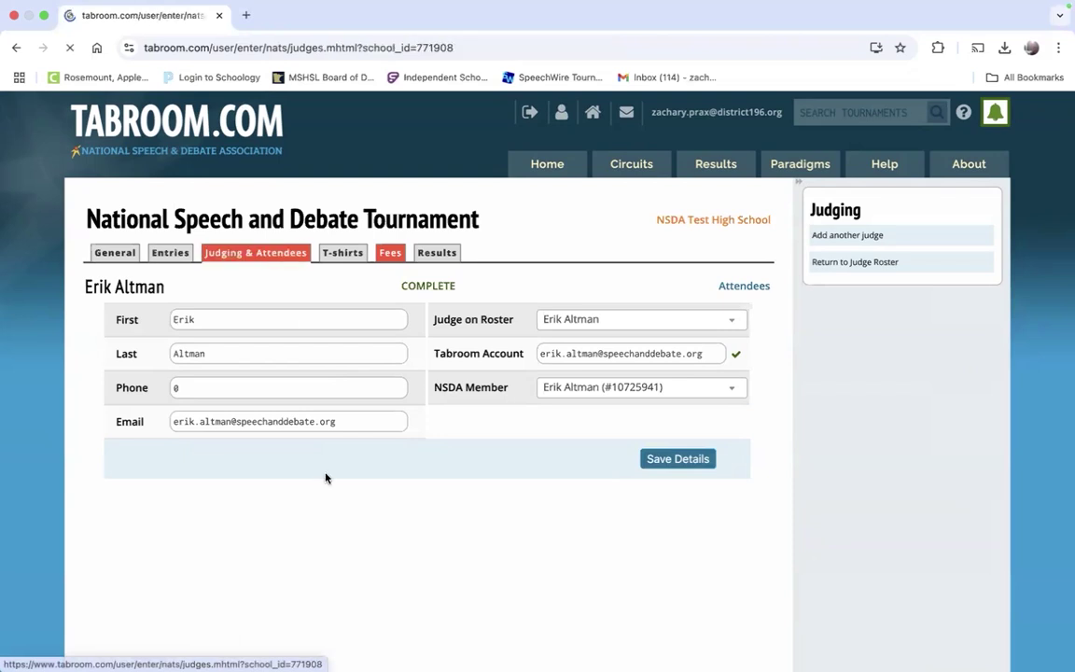
scroll(325, 478, down, 5)
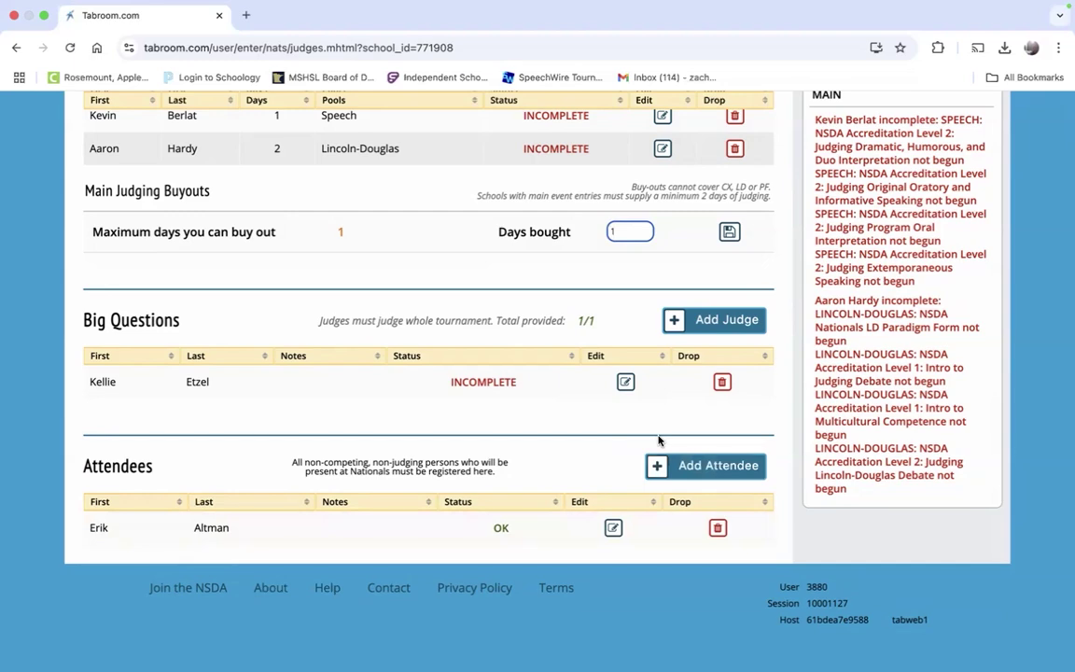
Step: Scroll the Judging & Attendees page to confirm the new attendee is listed as OK
scroll(658, 439, up, 5)
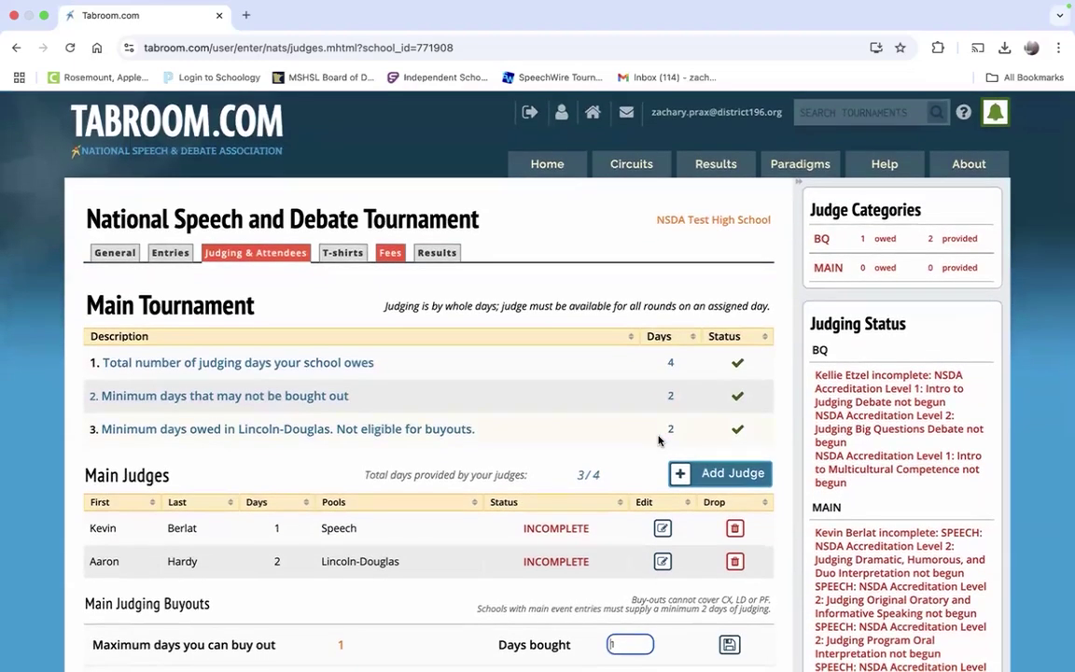
scroll(658, 440, down, 5)
Step: Open a blank Add Attendee form and close the Judge on Roster list without choosing anyone
click(699, 472)
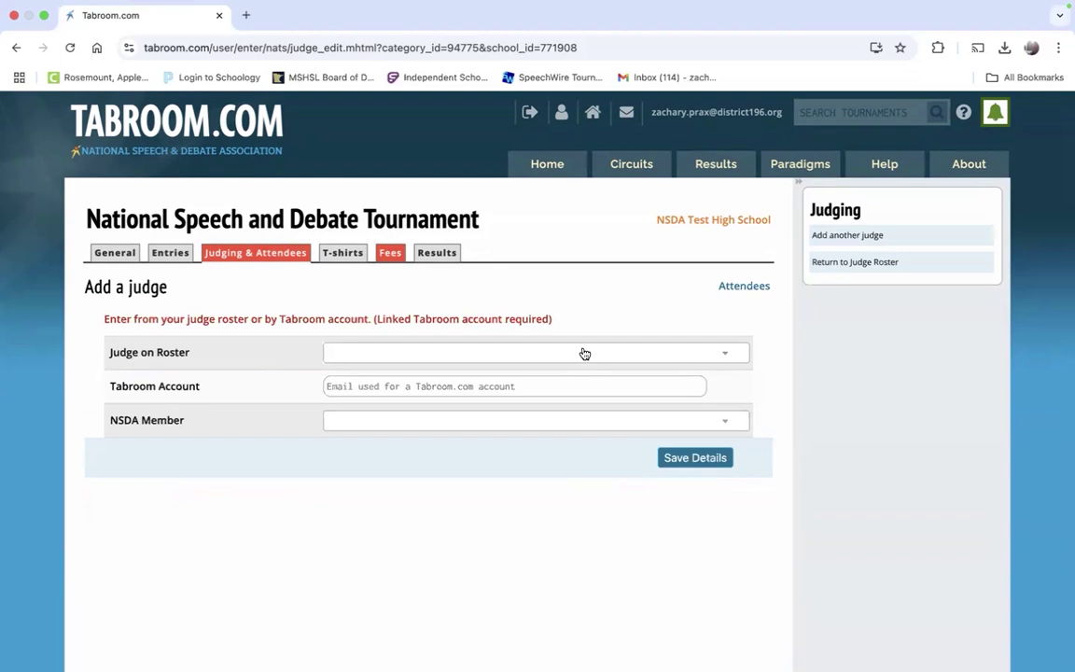
click(584, 352)
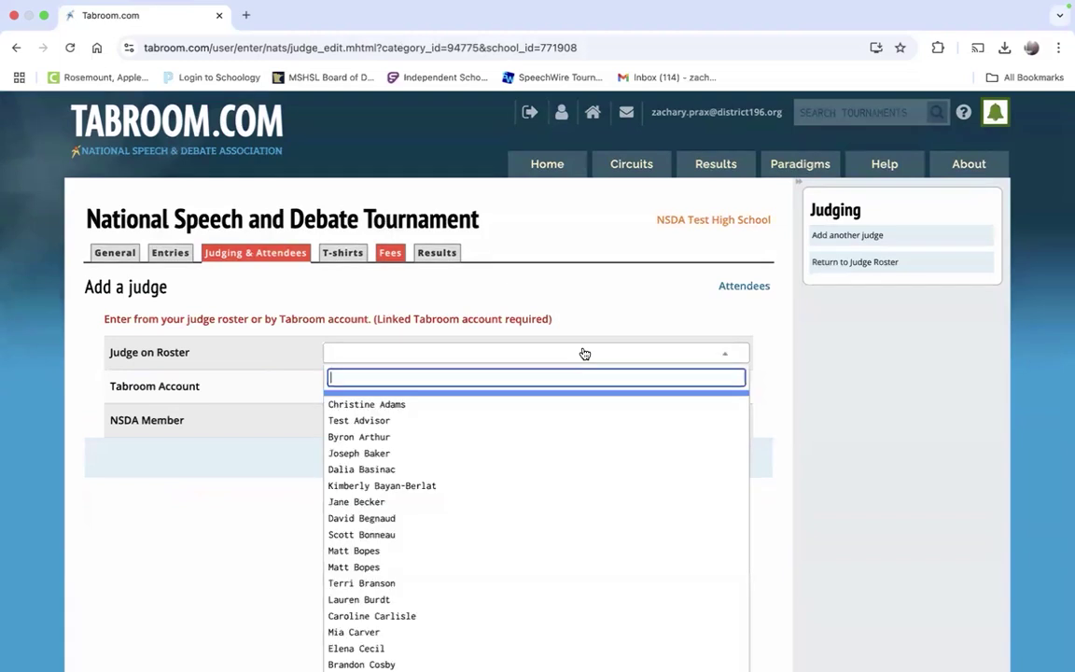
click(584, 354)
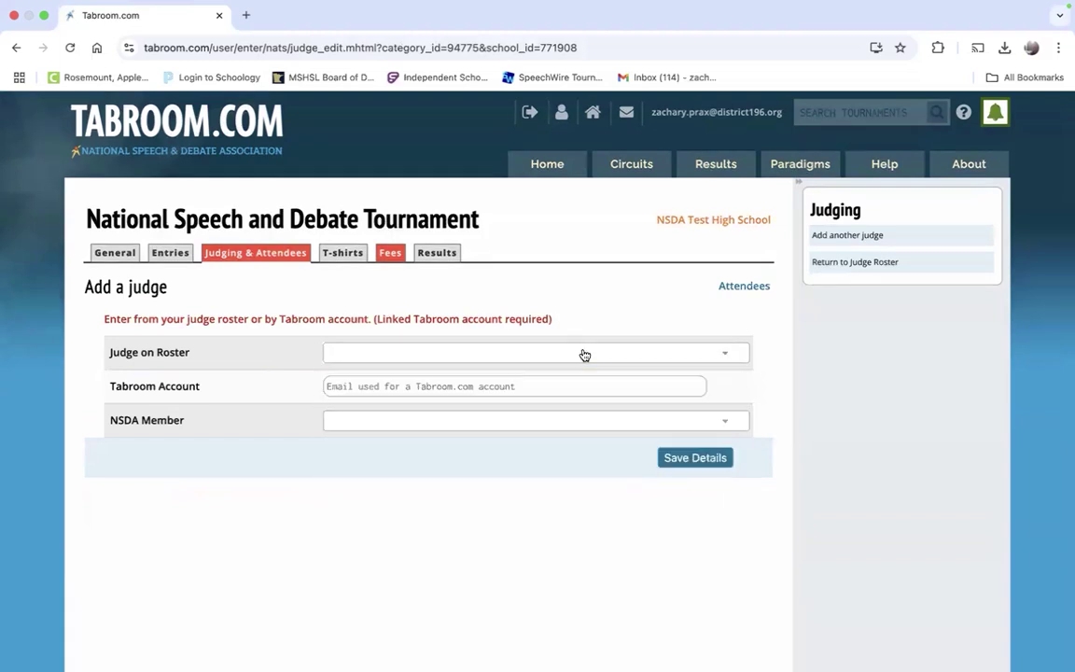
scroll(847, 389, down, 2)
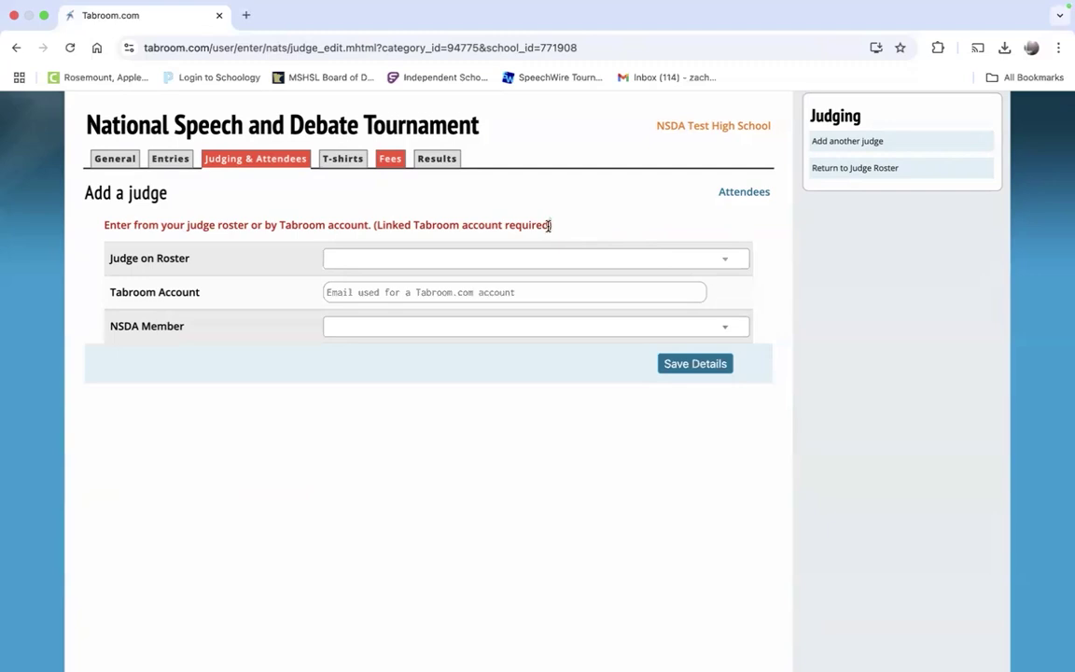
Step: Highlight the 'Linked Tabroom account required' note on the attendee form
triple_click(550, 224)
drag(552, 224, 375, 225)
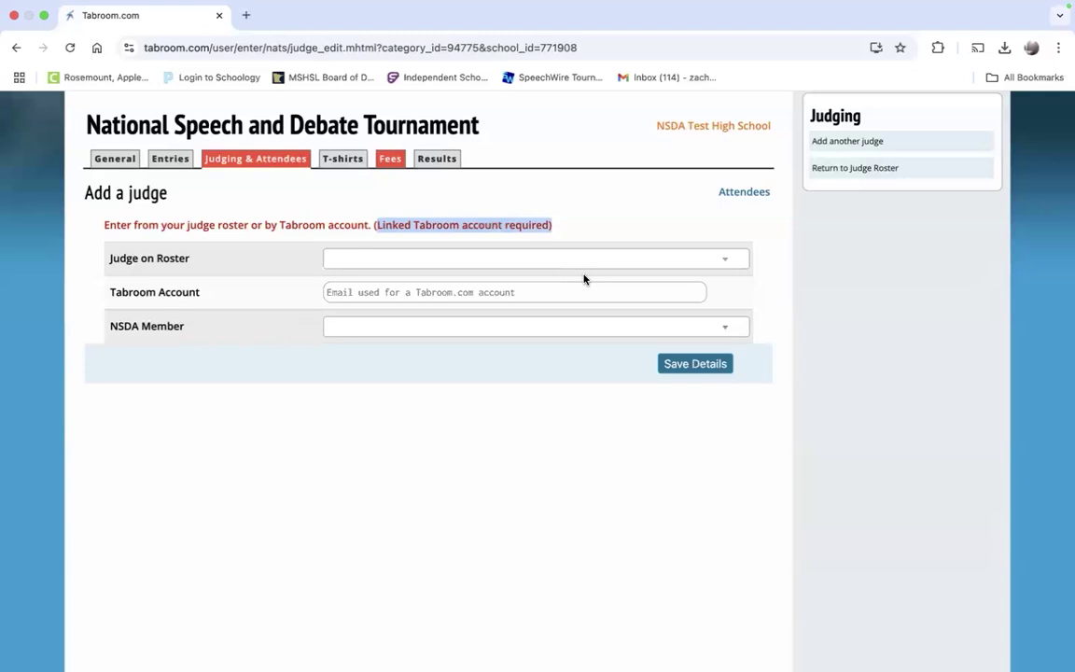
click(576, 232)
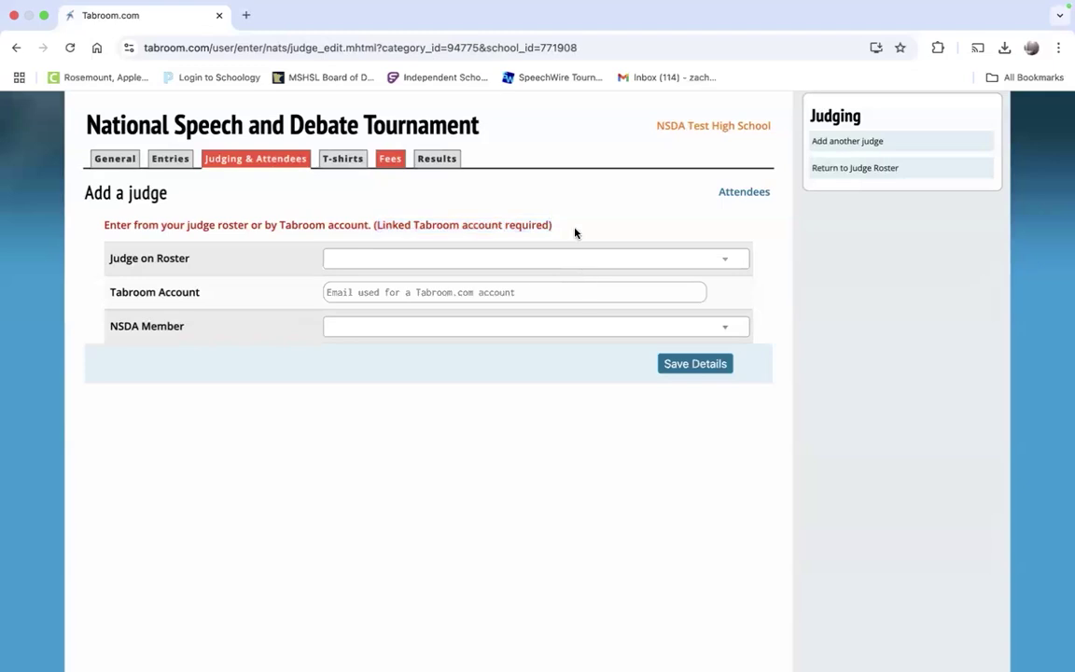
drag(374, 224, 504, 225)
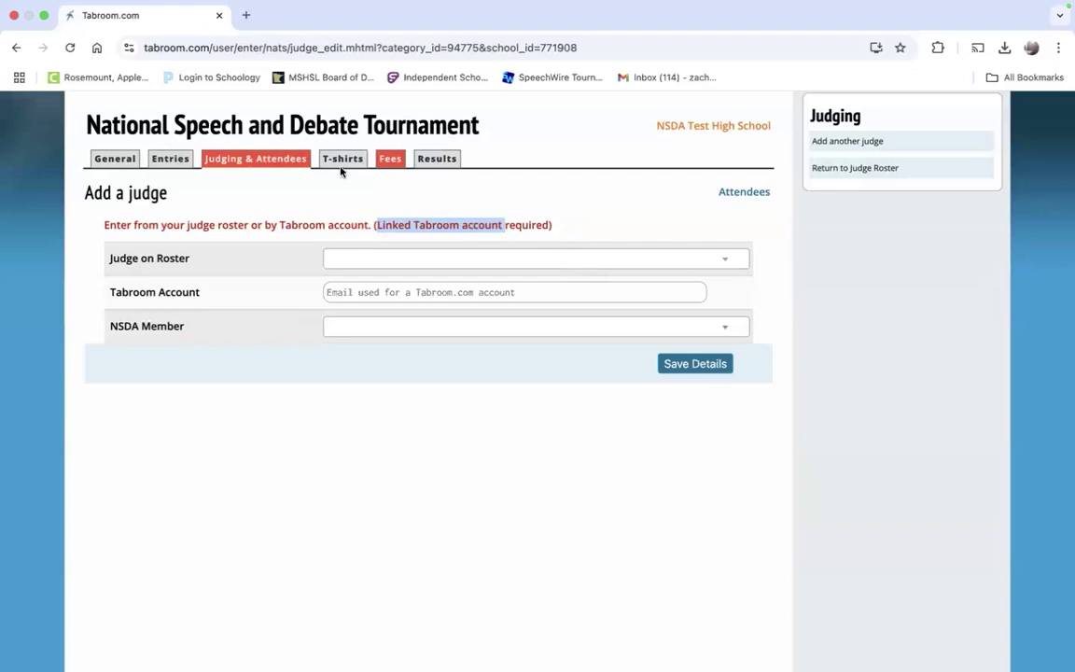
click(280, 159)
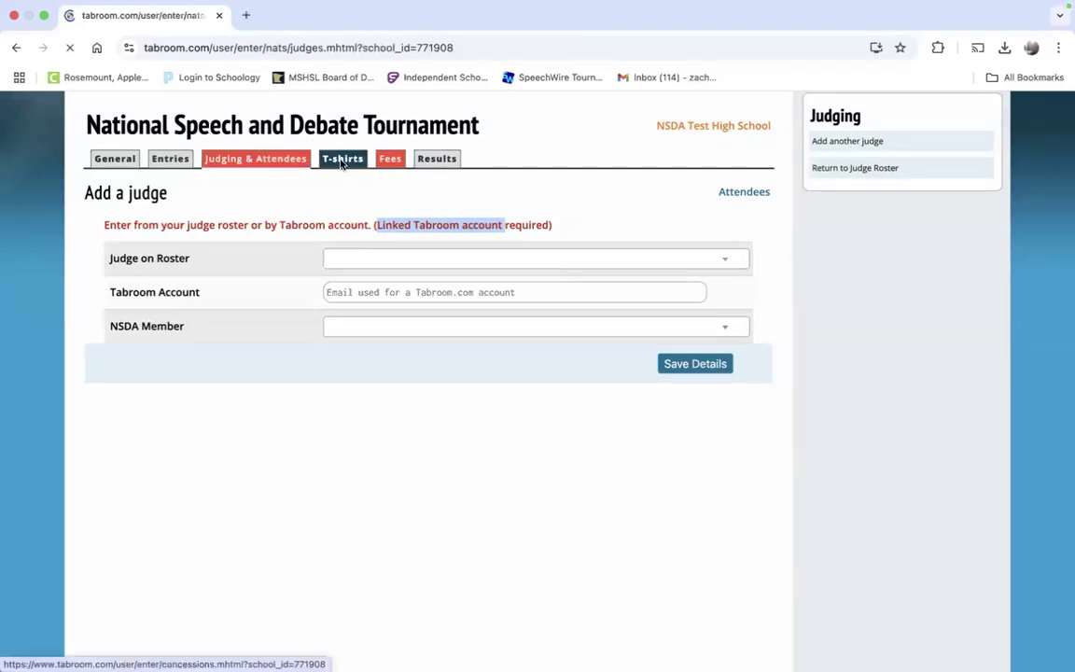
Step: Start a T-shirt order, check the available sizes, and view the 2025 Nationals shirt design
click(344, 250)
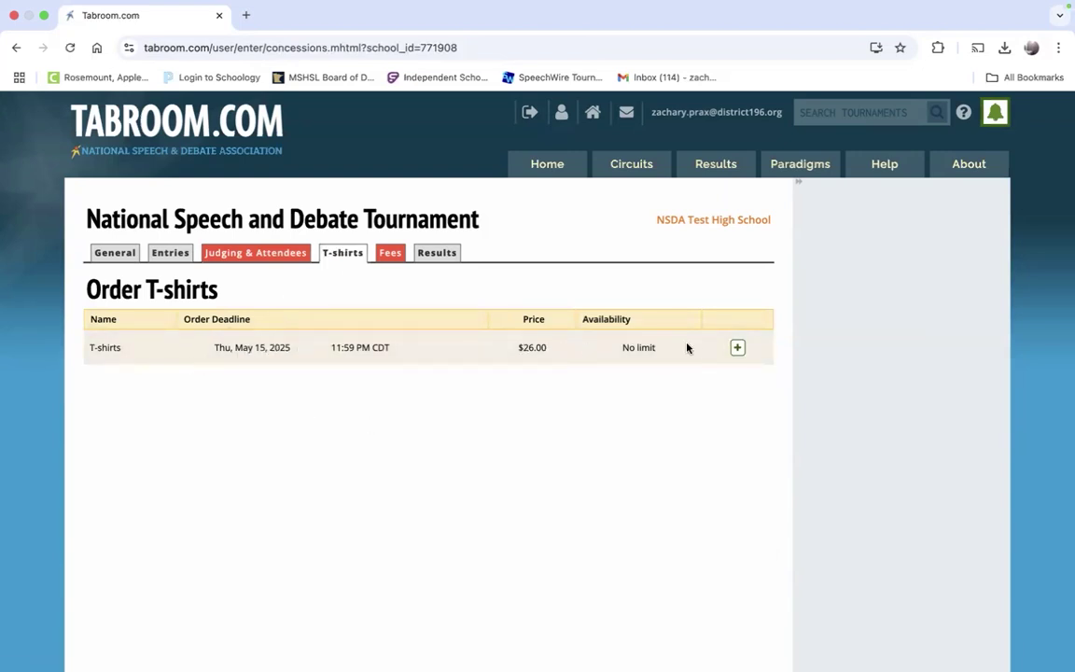
click(737, 347)
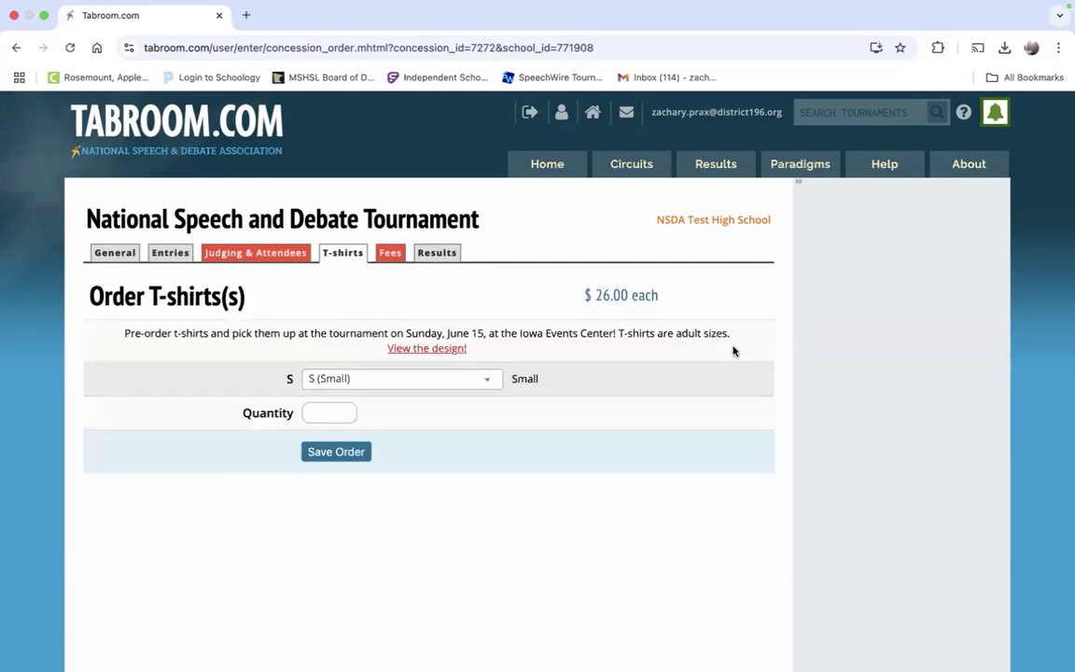
click(480, 379)
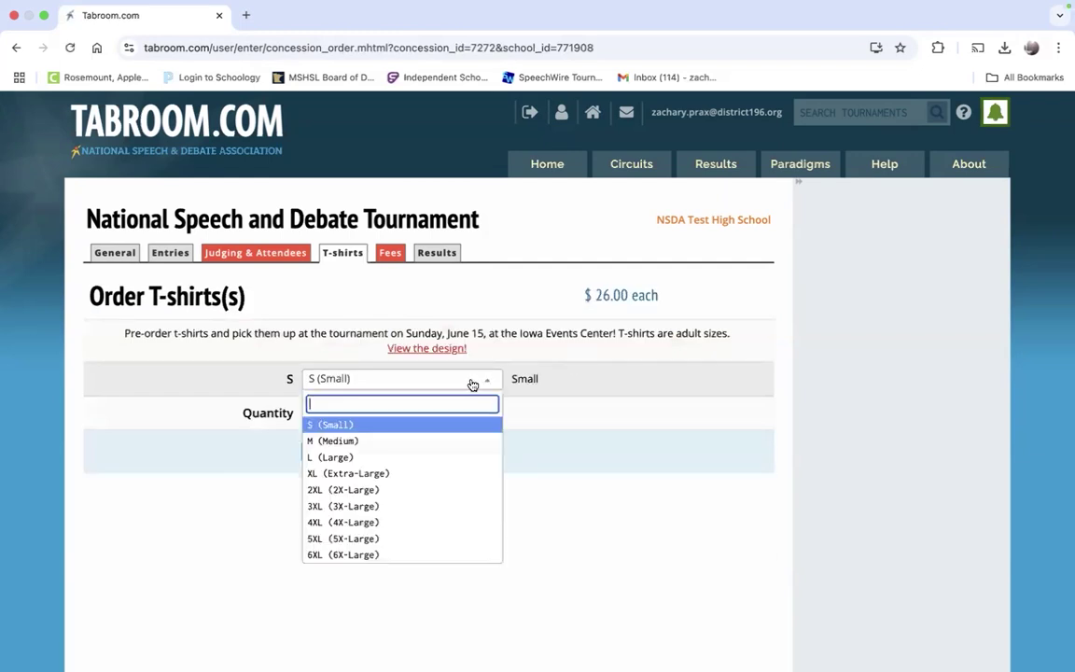
click(427, 350)
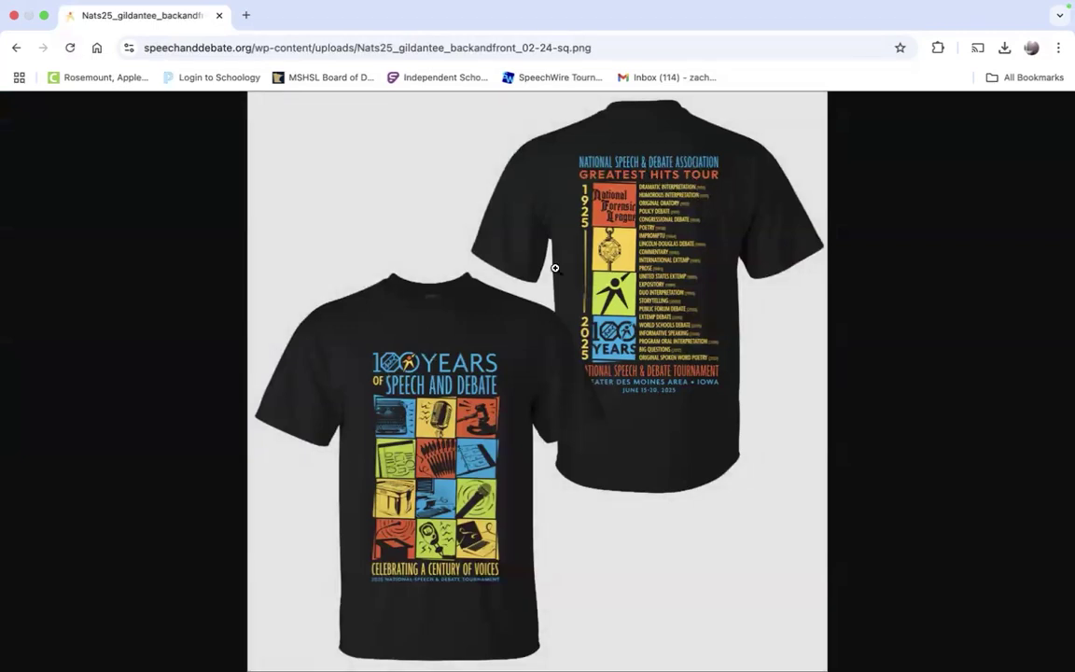
click(12, 47)
Step: Open the Entry Fees summary and highlight the unfinished judge accreditation warnings
click(388, 252)
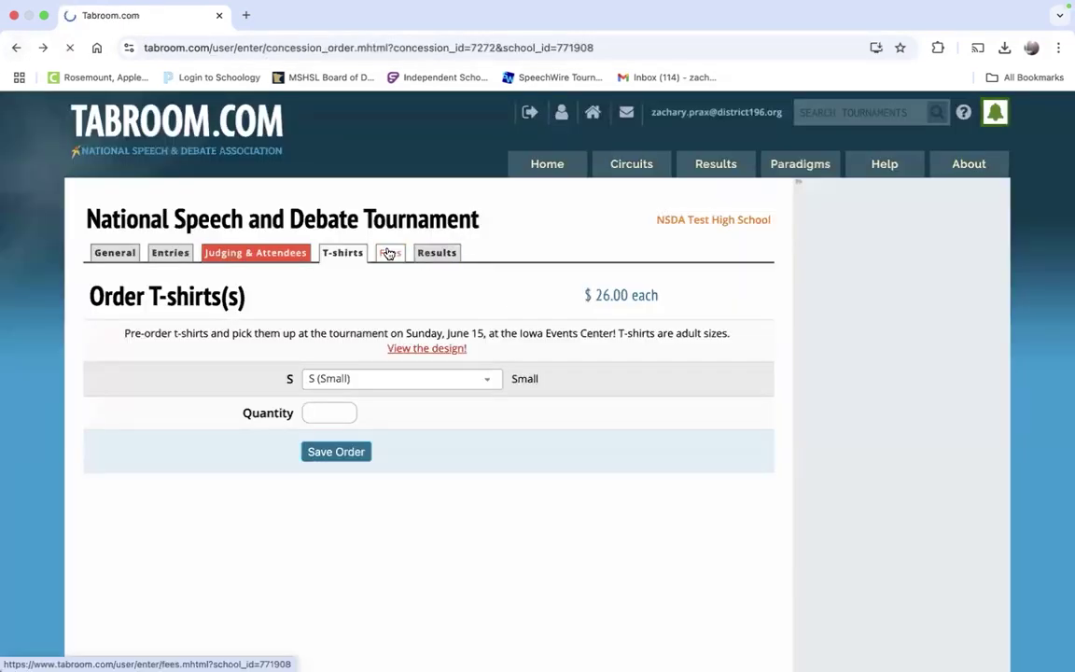
scroll(386, 271, down, 5)
scroll(387, 318, up, 3)
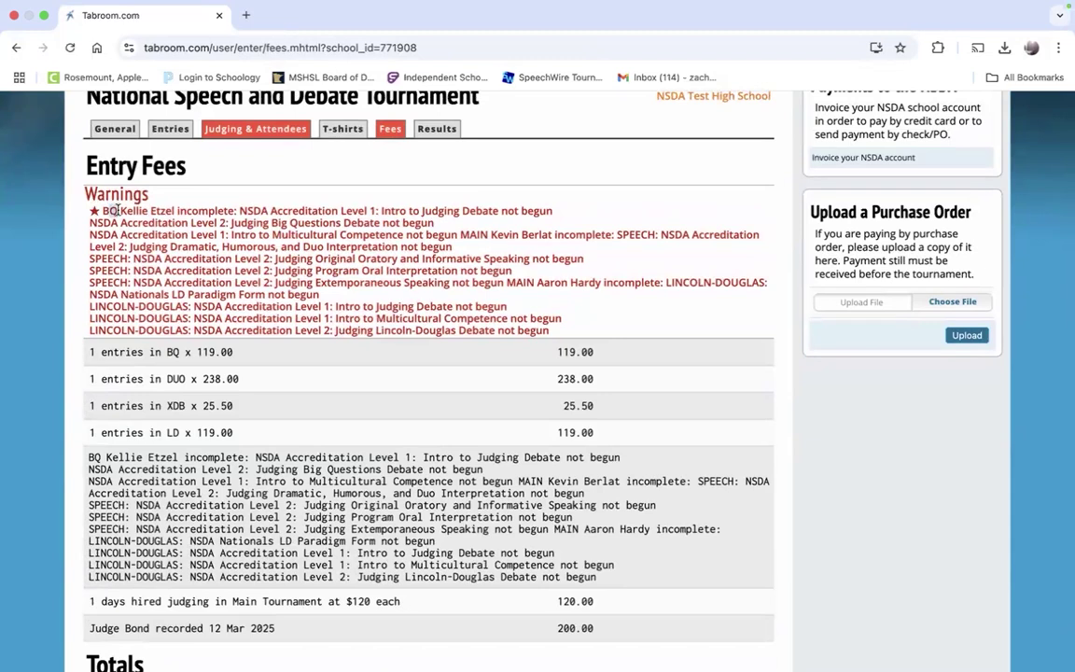
drag(215, 236, 145, 222)
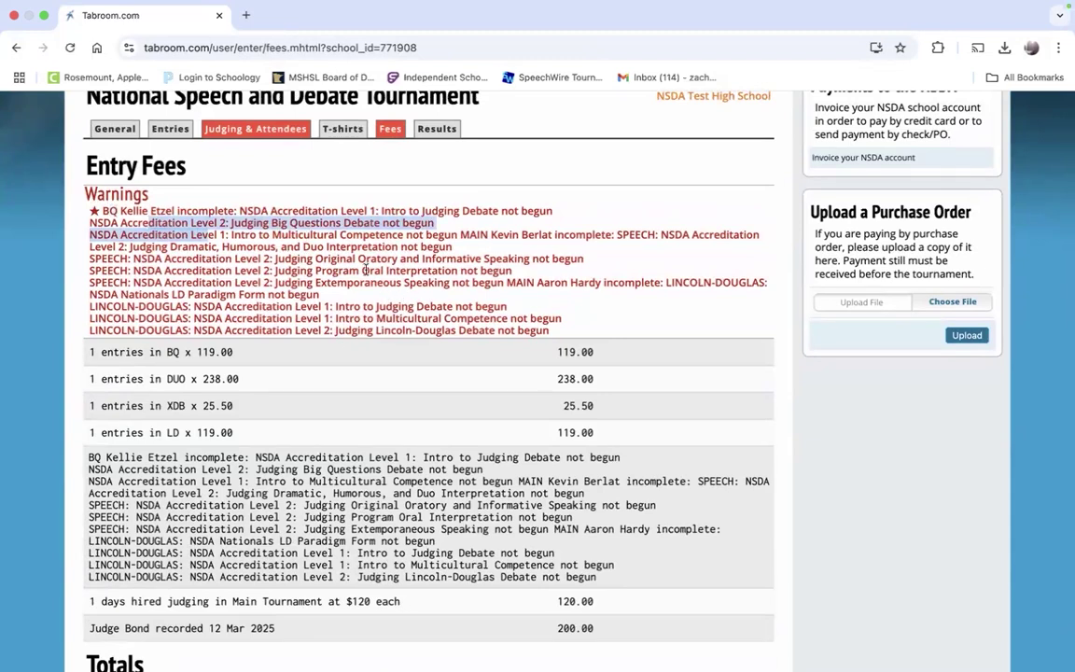
scroll(365, 270, down, 5)
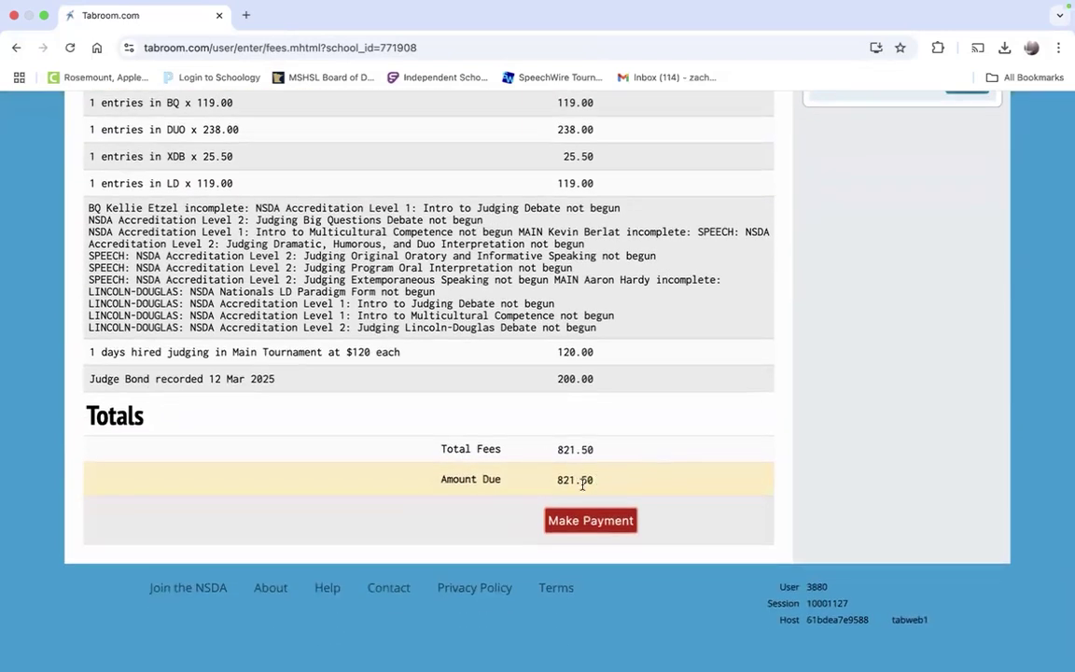
scroll(582, 476, up, 1)
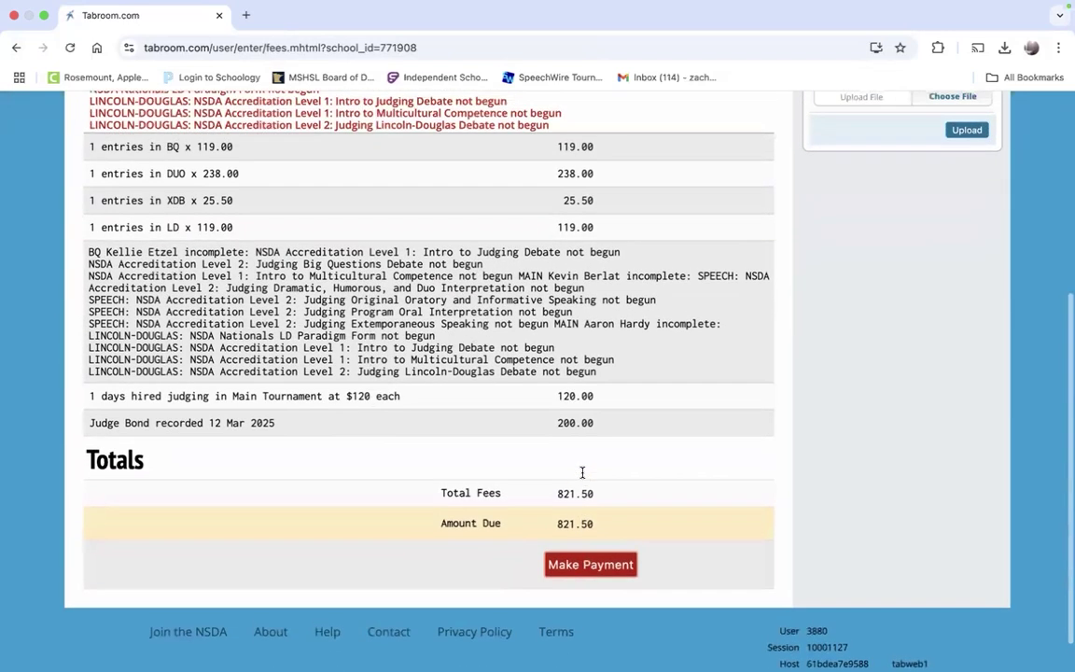
scroll(655, 260, up, 1)
scroll(655, 259, down, 2)
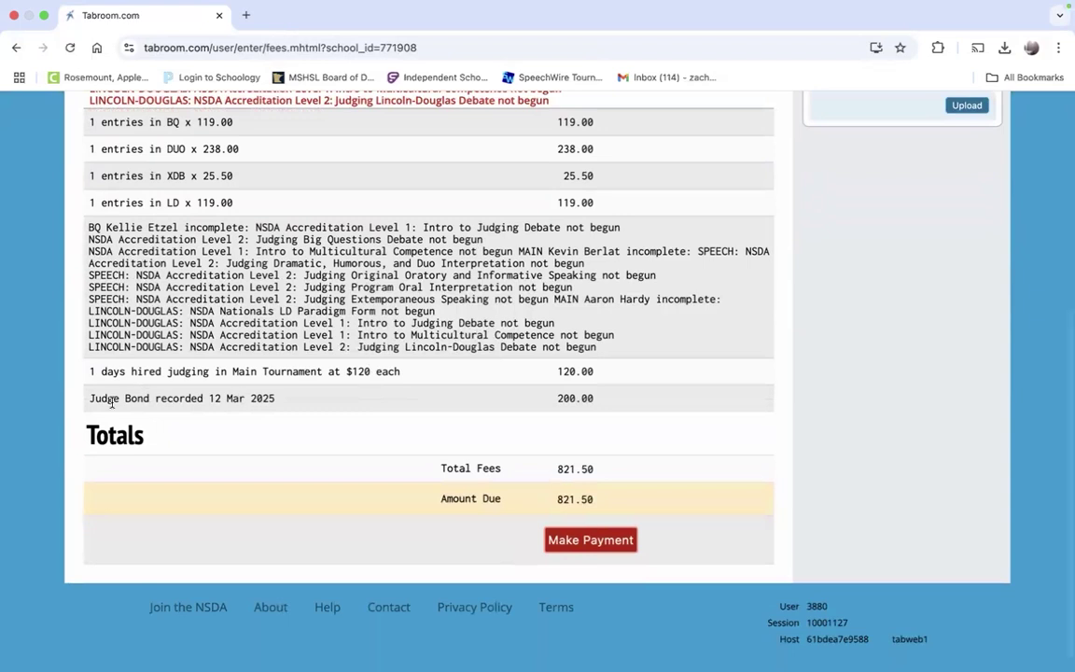
Step: Highlight the 200.00 judge bond charge and review the fee lines down to the 821.50 due
drag(121, 402, 601, 403)
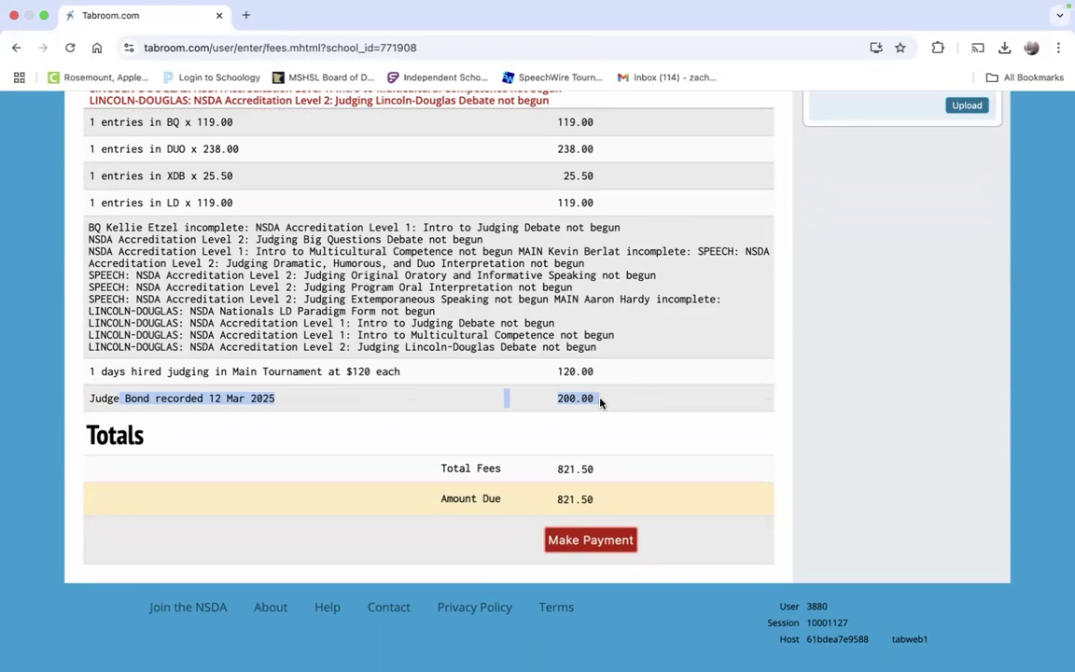
click(600, 402)
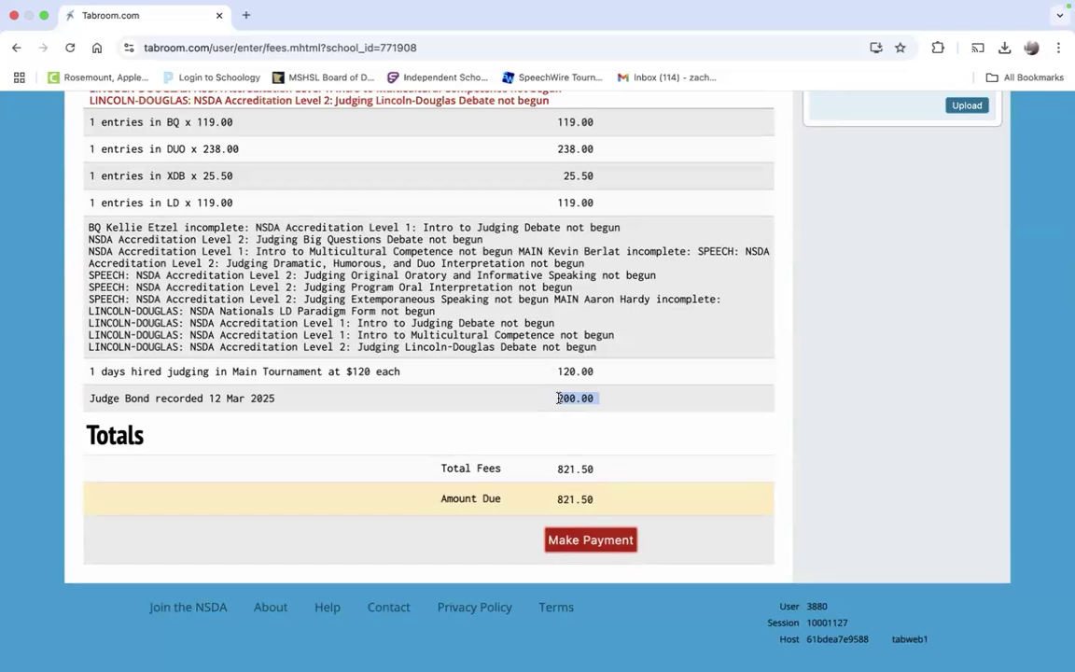
click(589, 399)
drag(605, 402, 557, 401)
scroll(551, 400, up, 3)
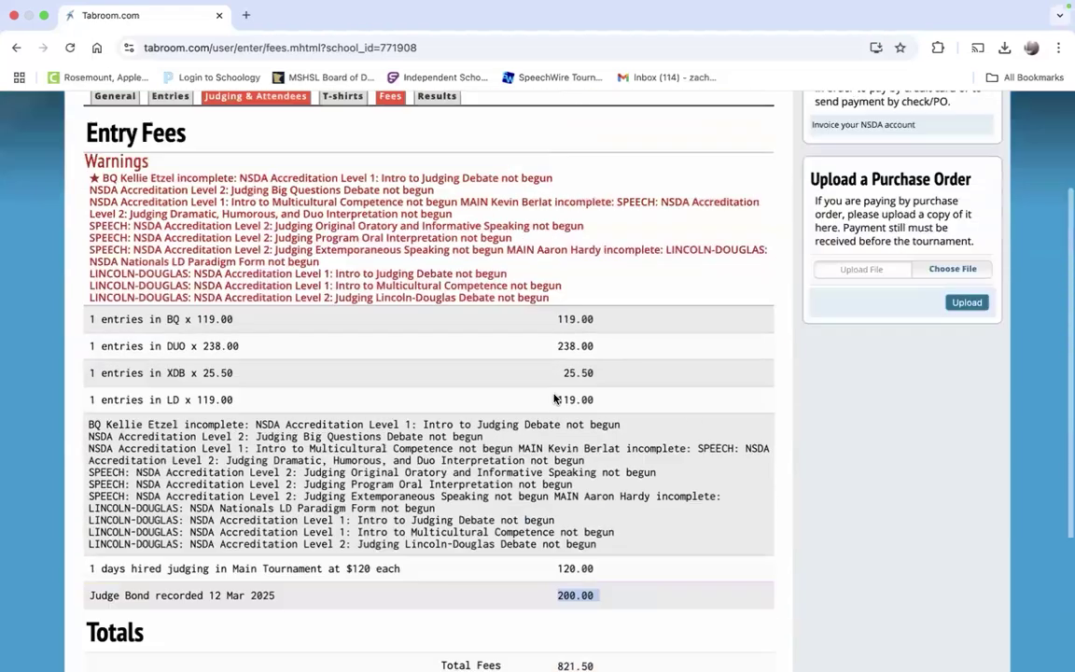
scroll(439, 377, down, 1)
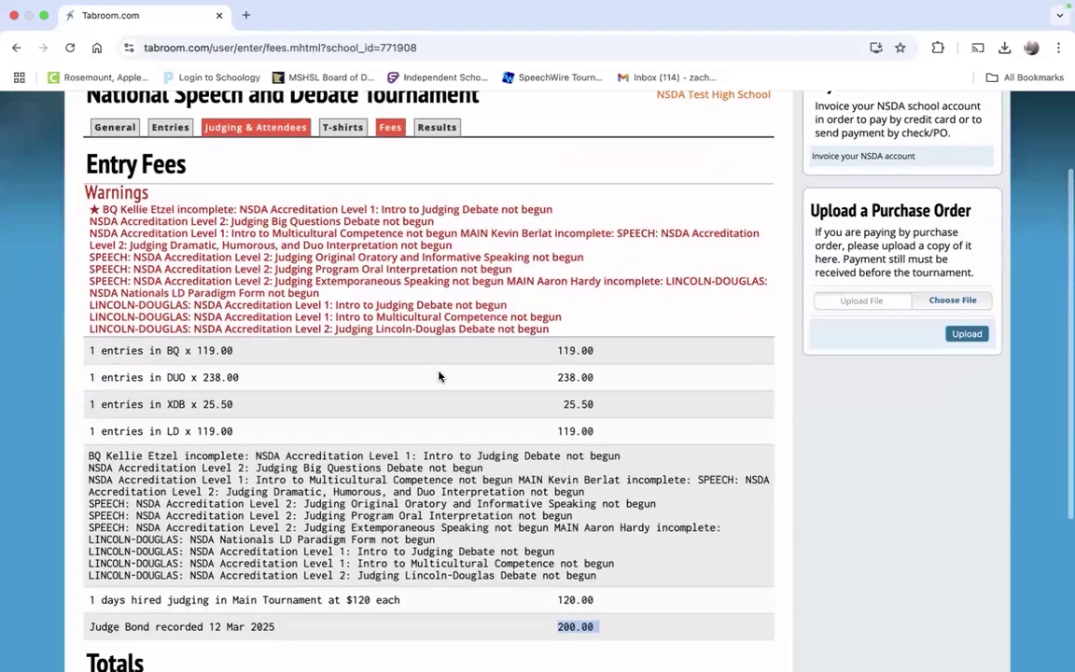
scroll(439, 377, down, 3)
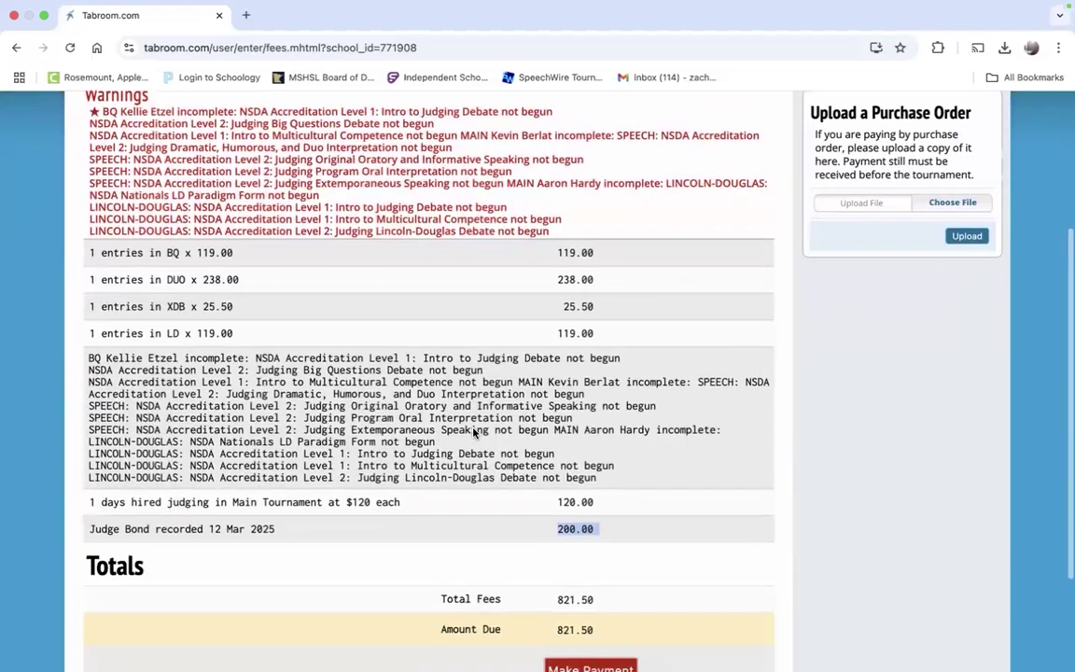
scroll(473, 428, up, 4)
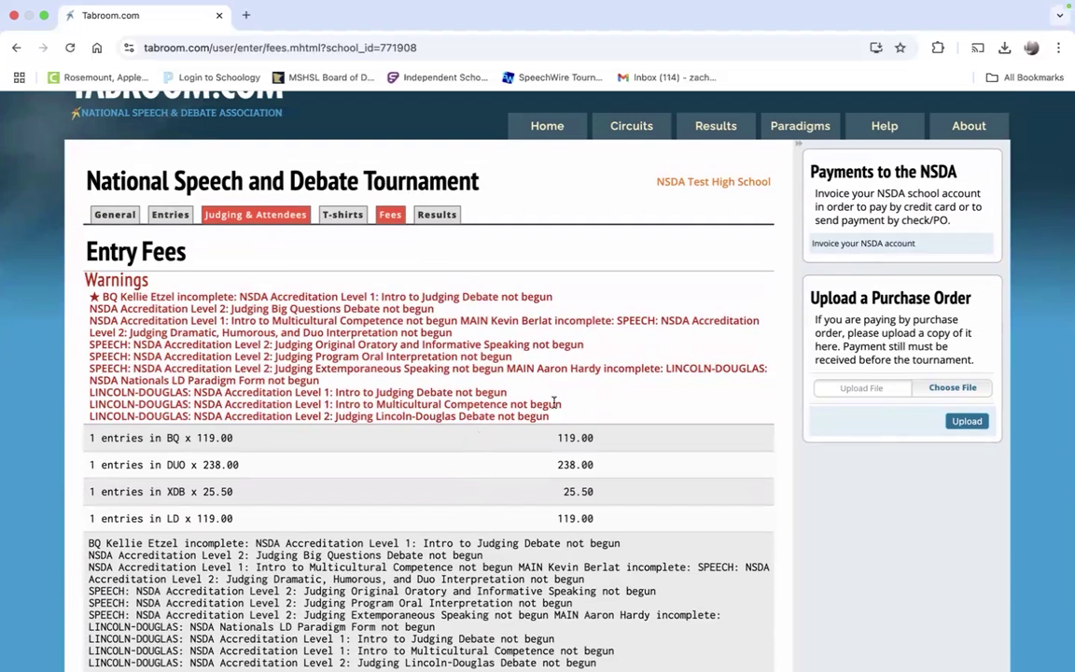
drag(810, 299, 971, 365)
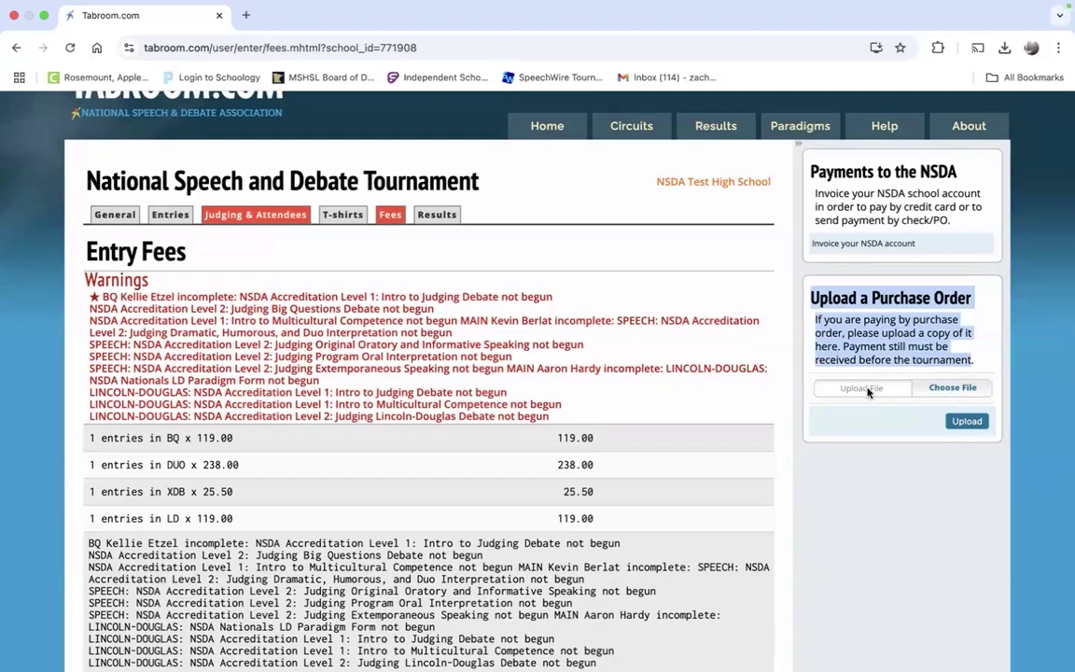
scroll(936, 462, down, 5)
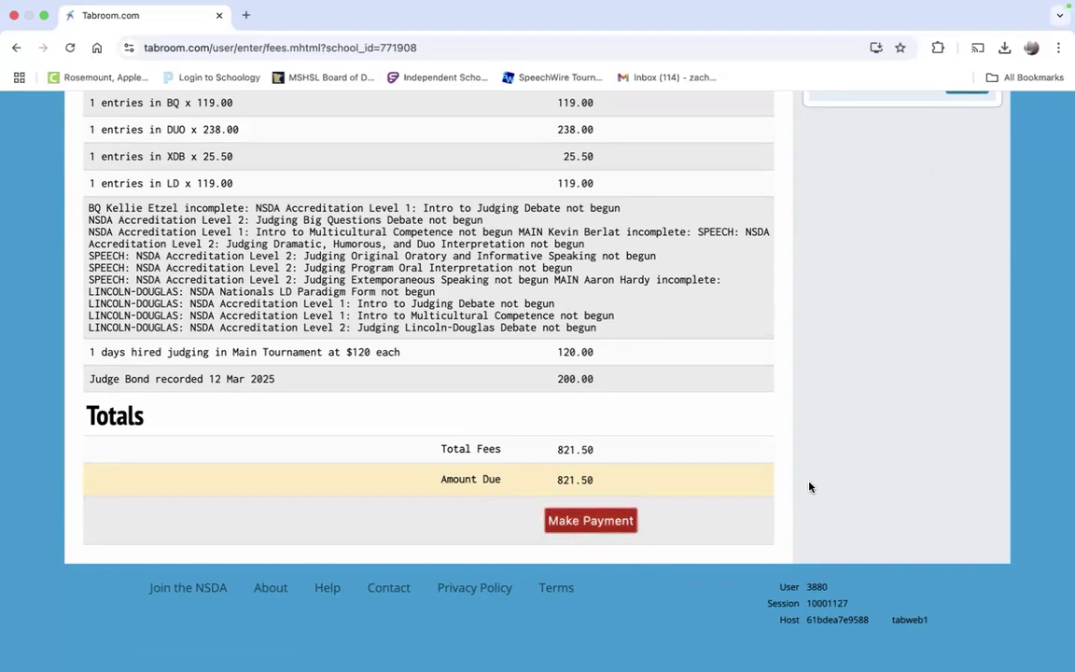
click(604, 523)
scroll(768, 477, up, 10)
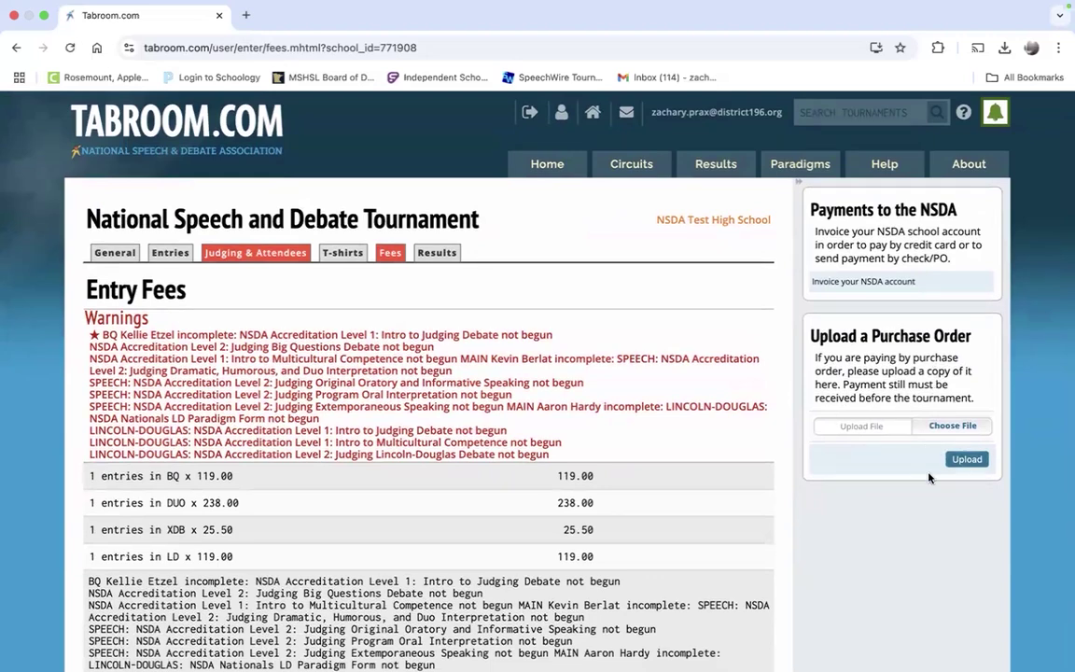
scroll(467, 426, down, 5)
scroll(474, 423, up, 5)
click(833, 283)
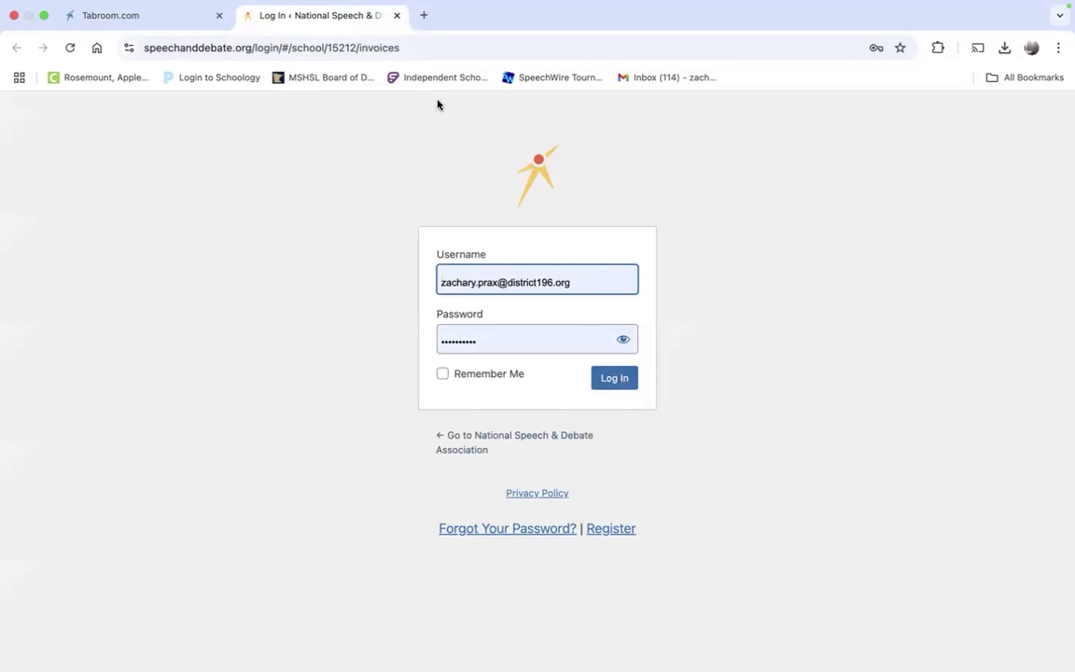
click(395, 16)
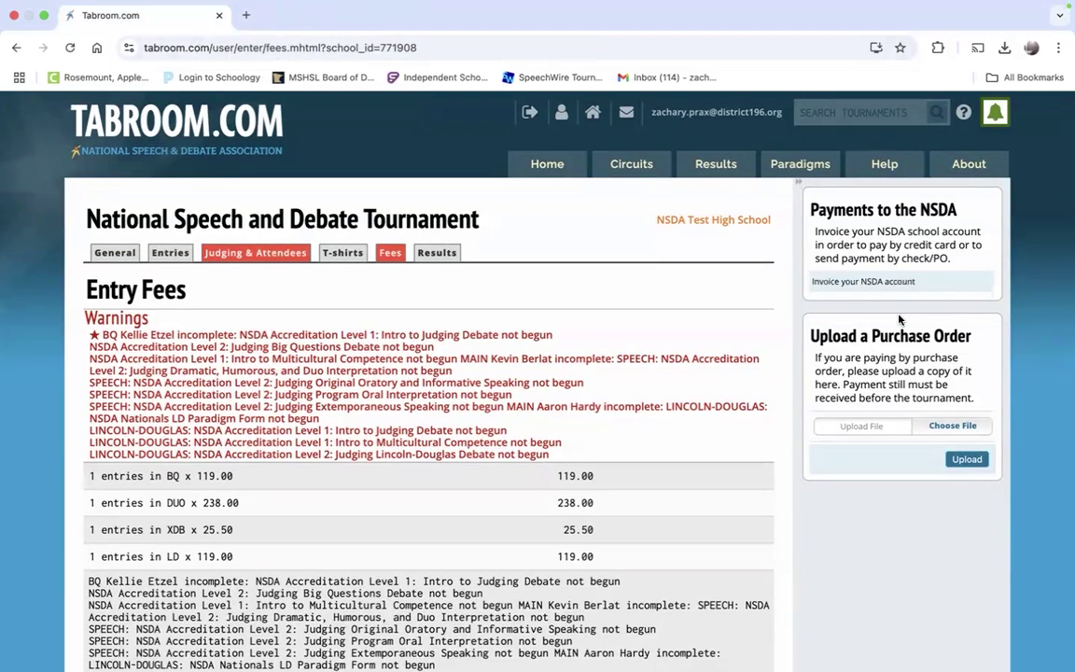
scroll(897, 318, down, 5)
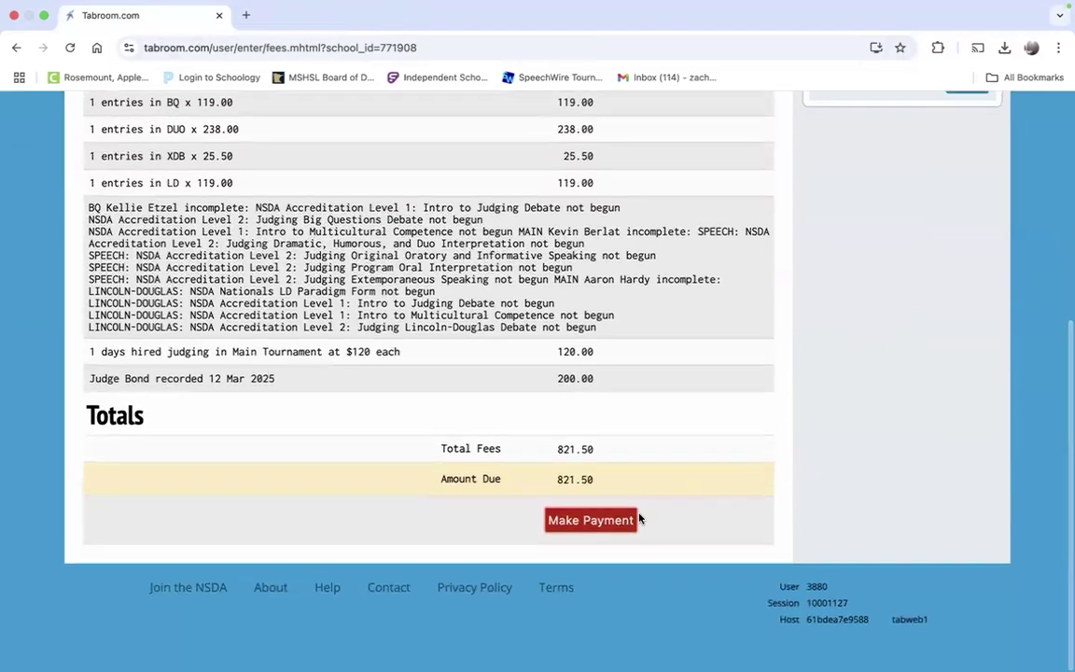
scroll(621, 519, up, 5)
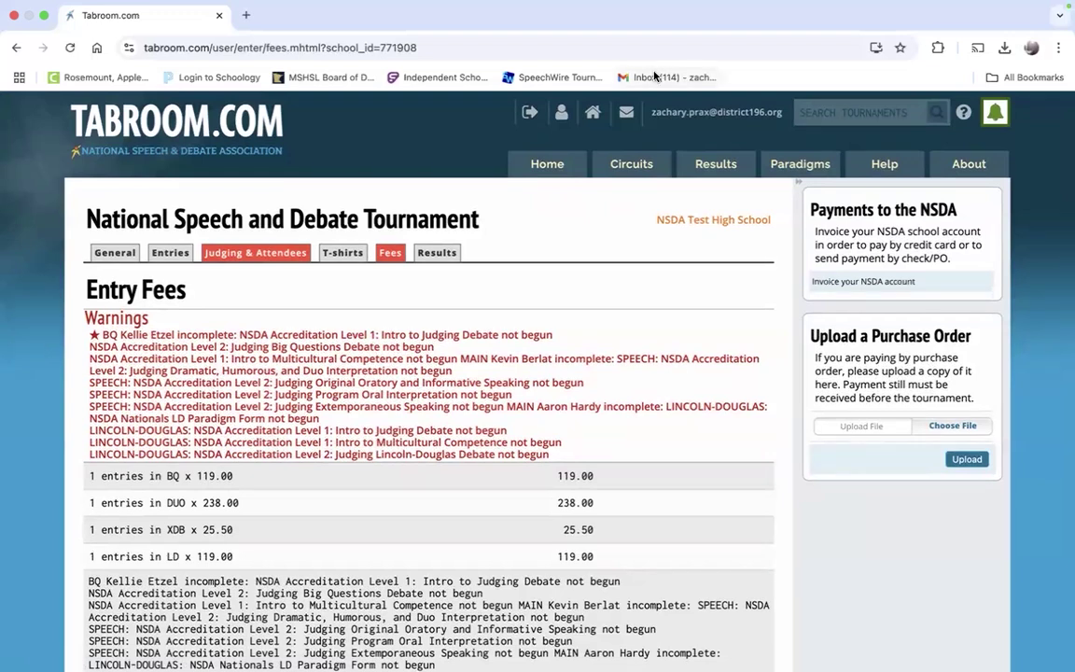
scroll(600, 294, down, 8)
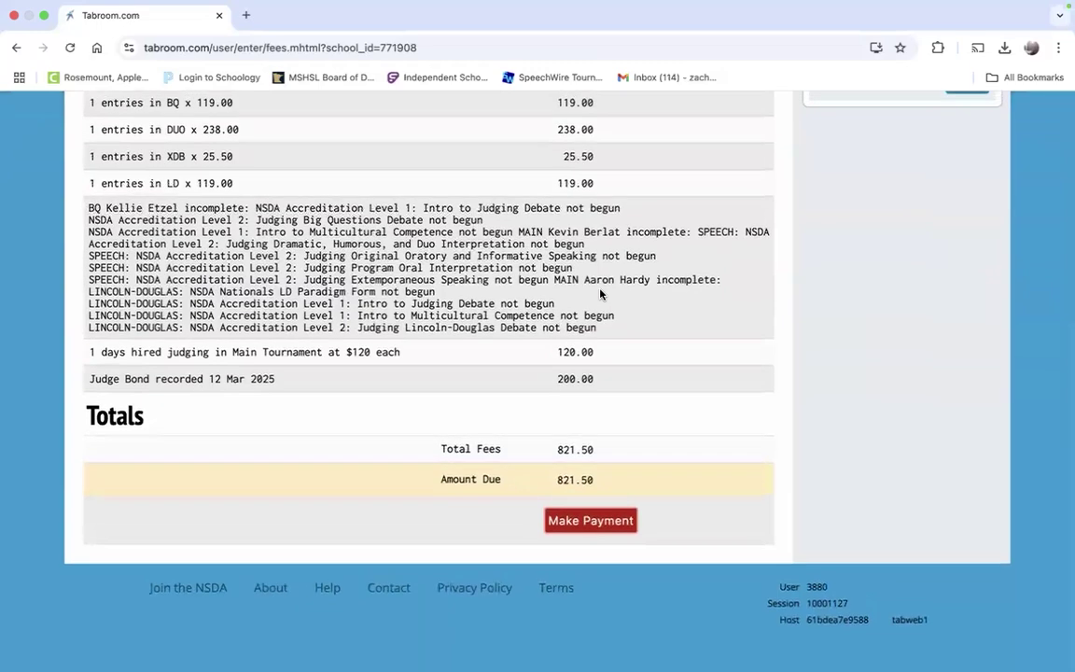
scroll(601, 294, up, 8)
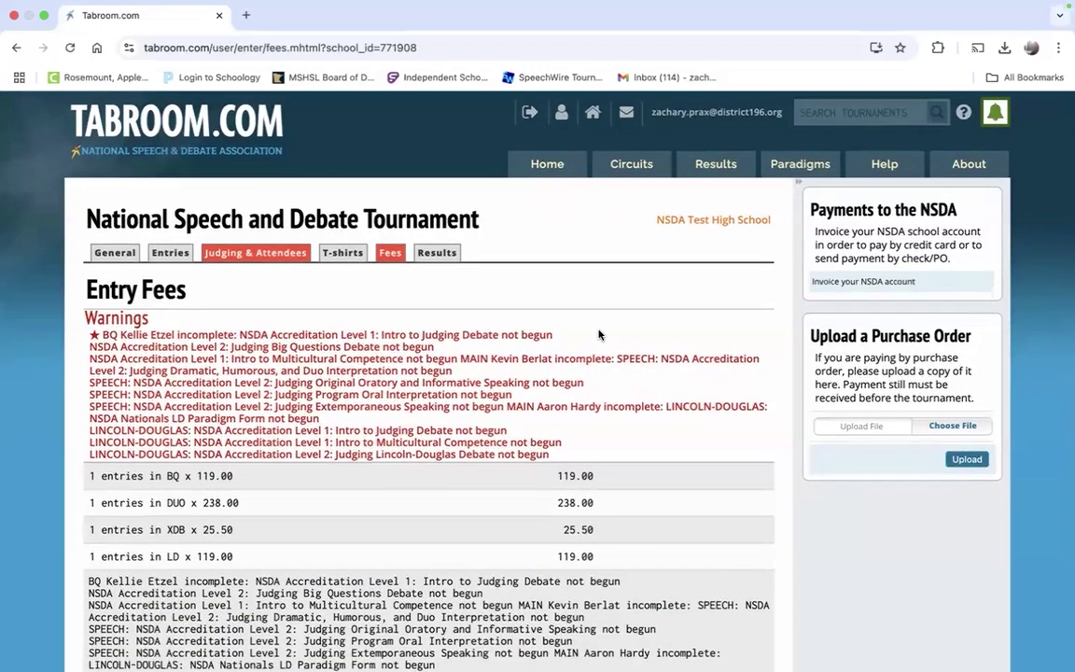
scroll(599, 334, down, 8)
scroll(600, 334, up, 8)
scroll(600, 335, down, 2)
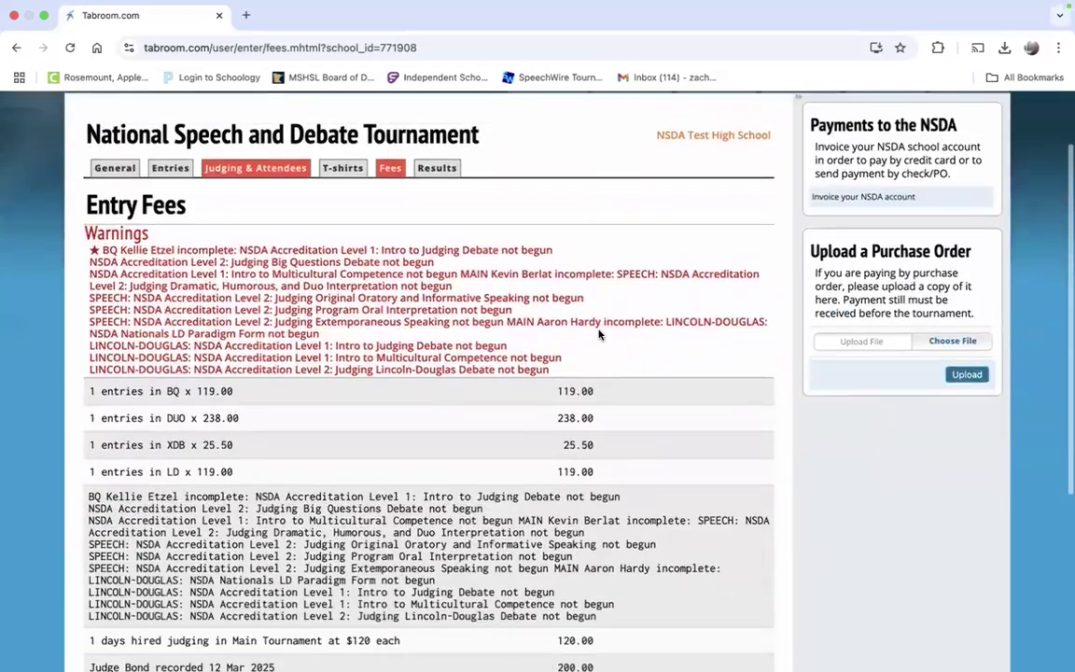
scroll(599, 334, up, 2)
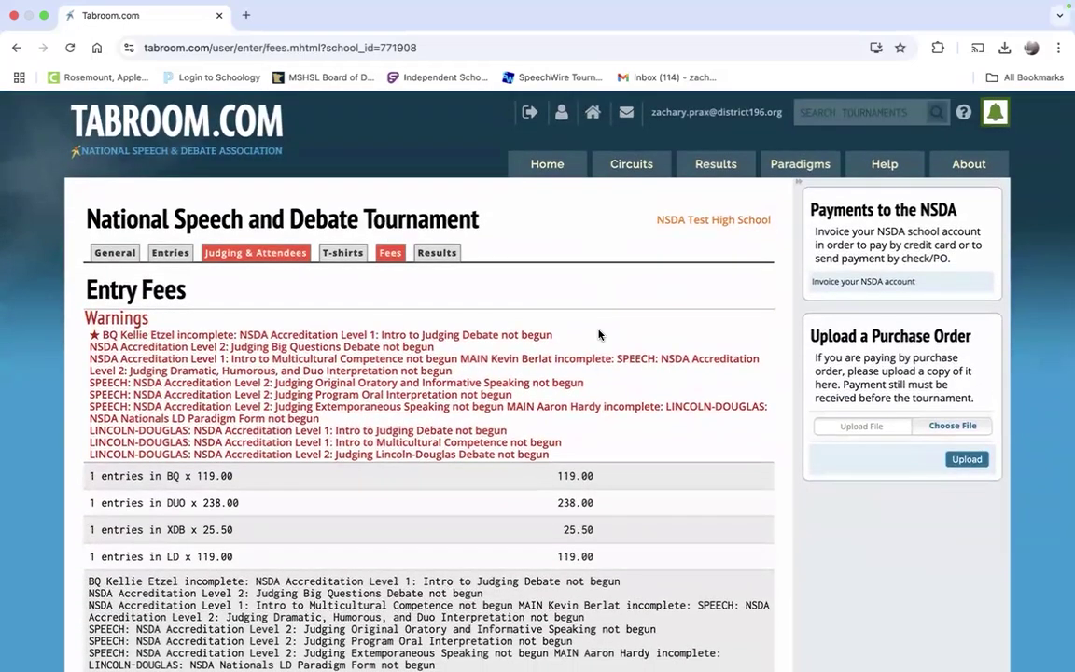